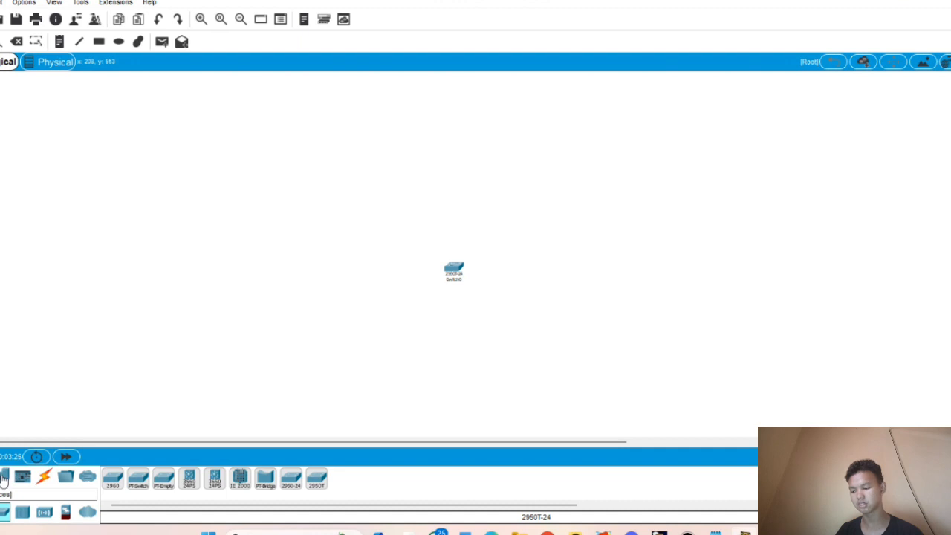
# - Place three AP-PT access points above, left of and right of Switch0
pyautogui.click(5, 479)
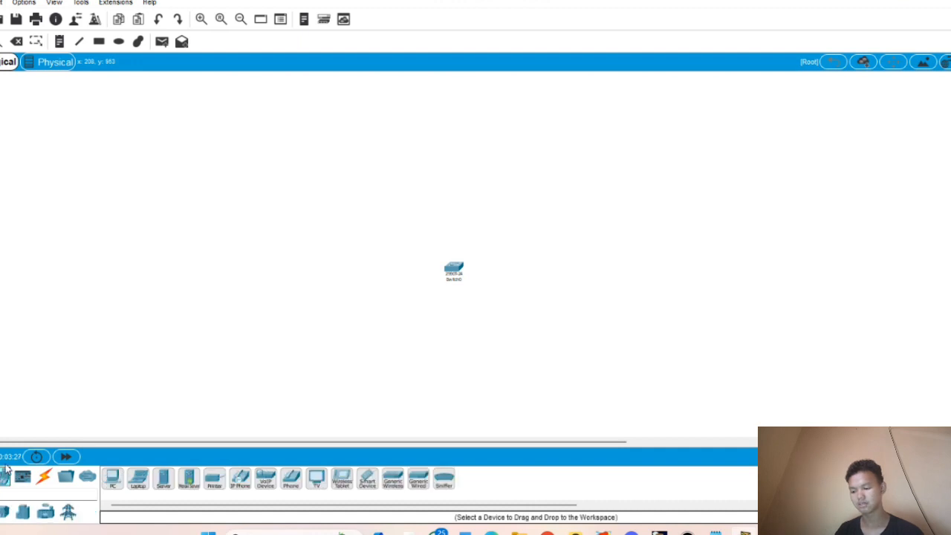
pyautogui.click(4, 476)
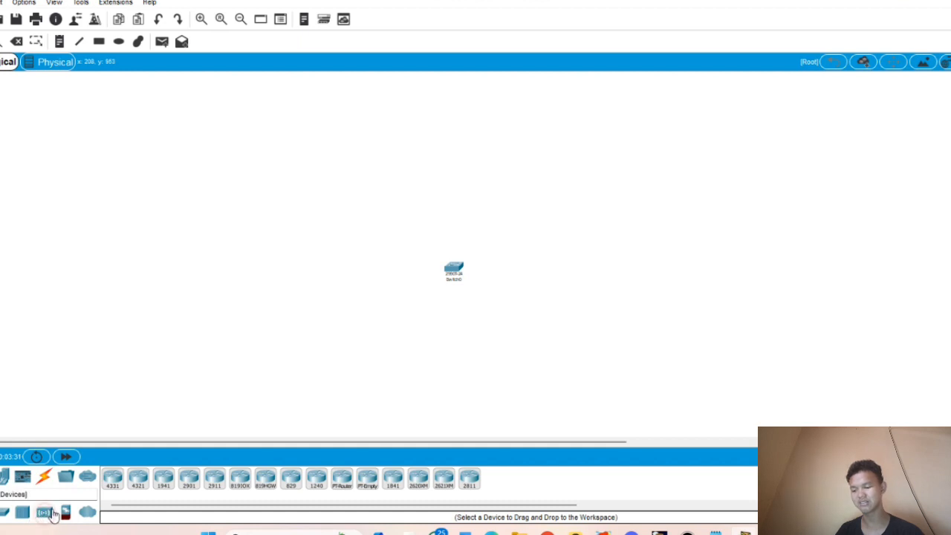
pyautogui.click(44, 511)
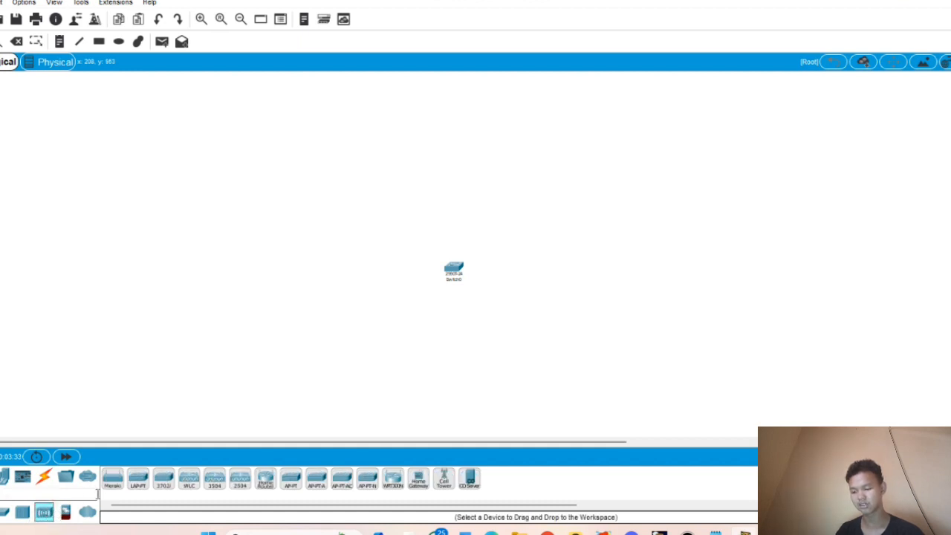
pyautogui.moveTo(292, 483); pyautogui.dragTo(453, 218)
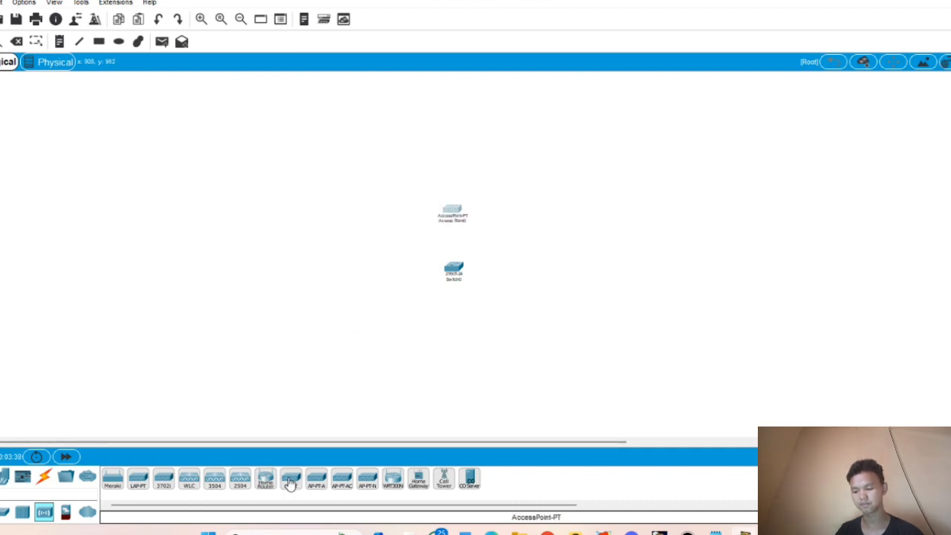
pyautogui.moveTo(290, 483); pyautogui.dragTo(388, 279)
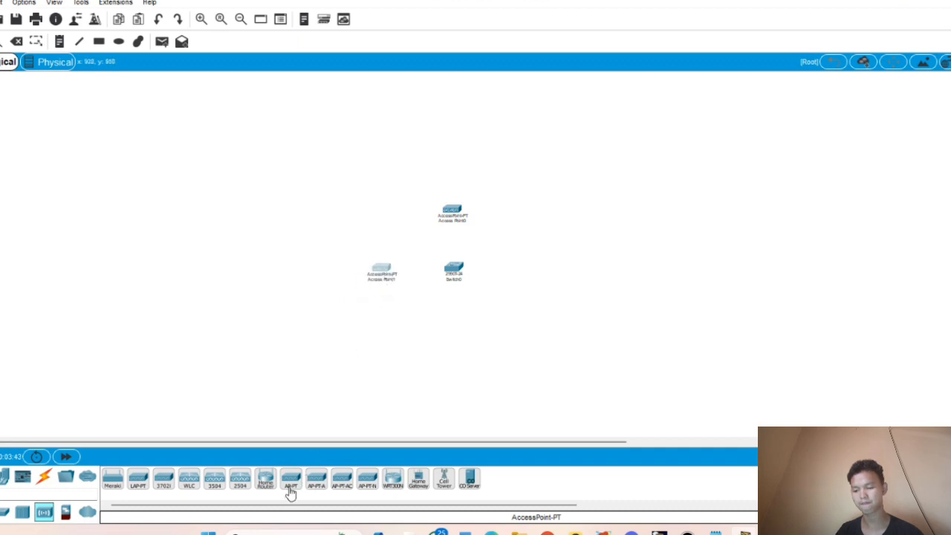
pyautogui.moveTo(291, 490); pyautogui.dragTo(536, 271)
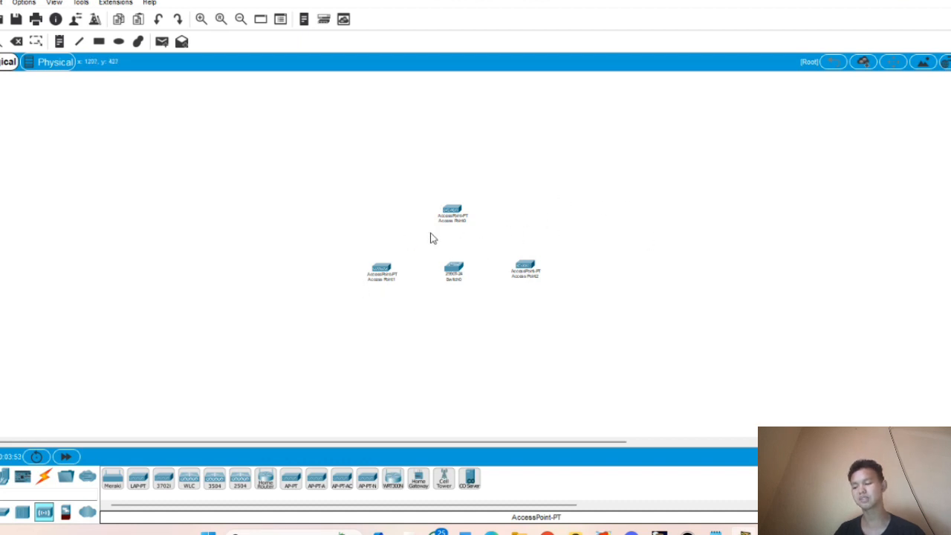
# - Add three Server-PT servers, one beside each of Access Point0, Access Point1 and Access Point2
pyautogui.click(4, 479)
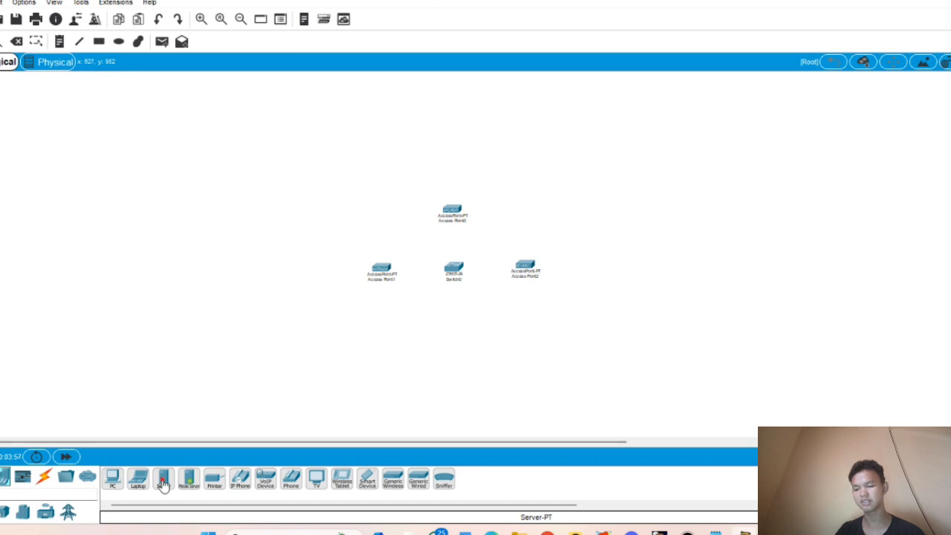
pyautogui.moveTo(163, 479); pyautogui.dragTo(491, 216)
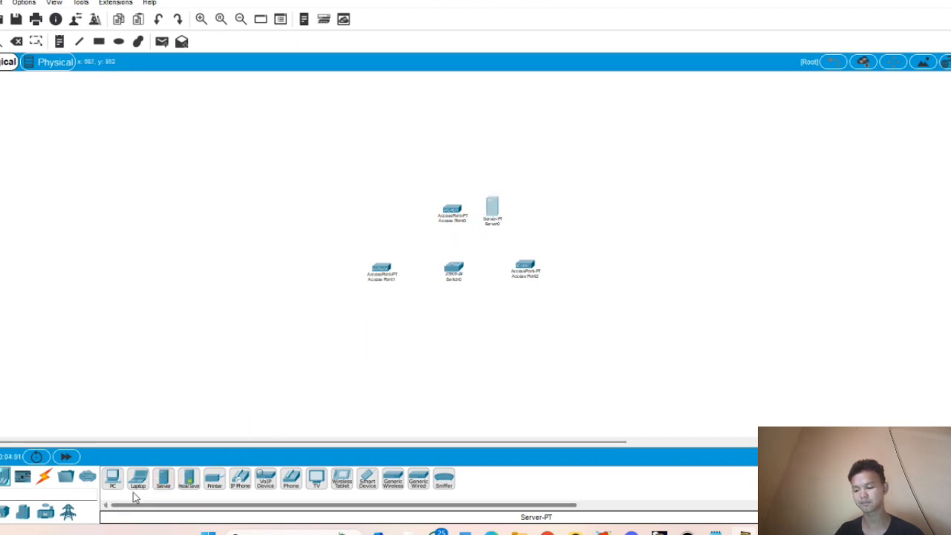
pyautogui.moveTo(164, 479); pyautogui.dragTo(341, 277)
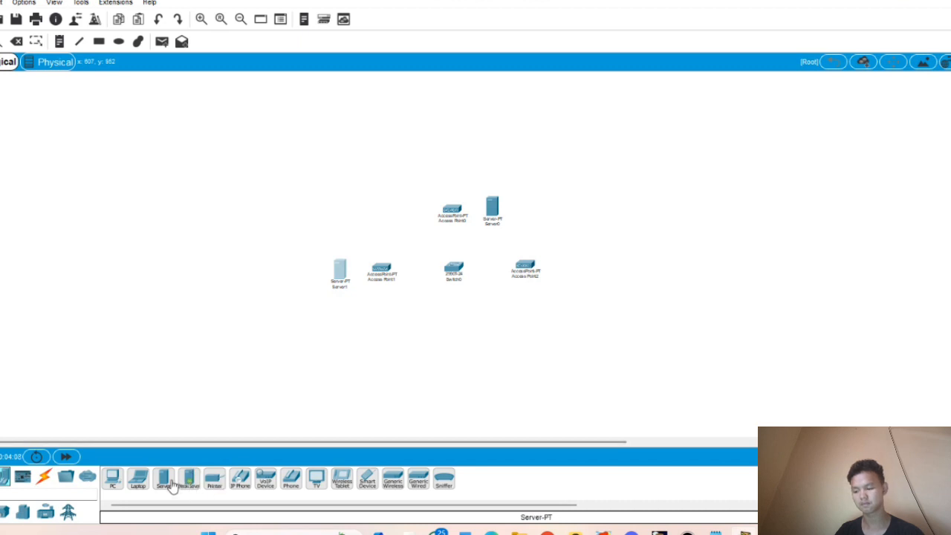
pyautogui.moveTo(165, 482); pyautogui.dragTo(496, 311)
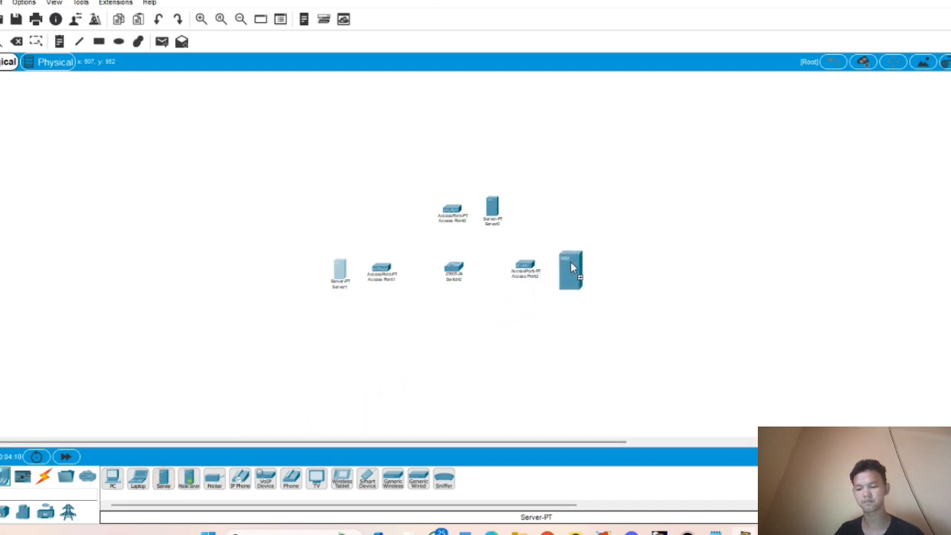
pyautogui.moveTo(570, 262); pyautogui.dragTo(570, 267)
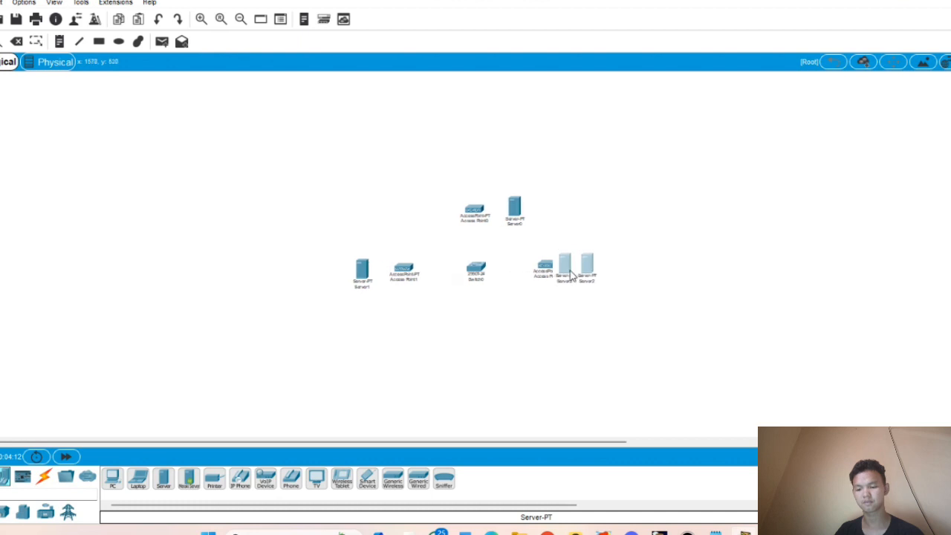
pyautogui.click(629, 234)
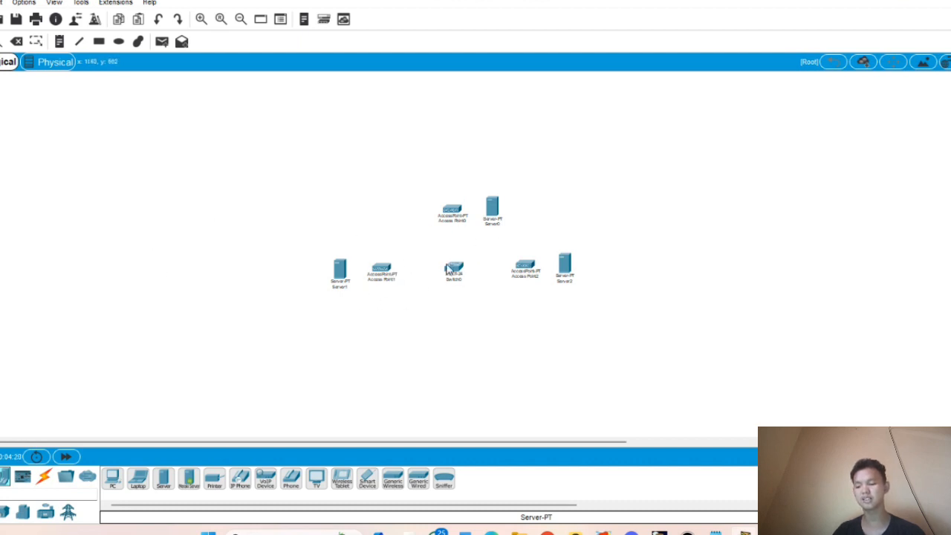
# - Place a Router-PT, Router0, directly below Switch0
pyautogui.click(0, 476)
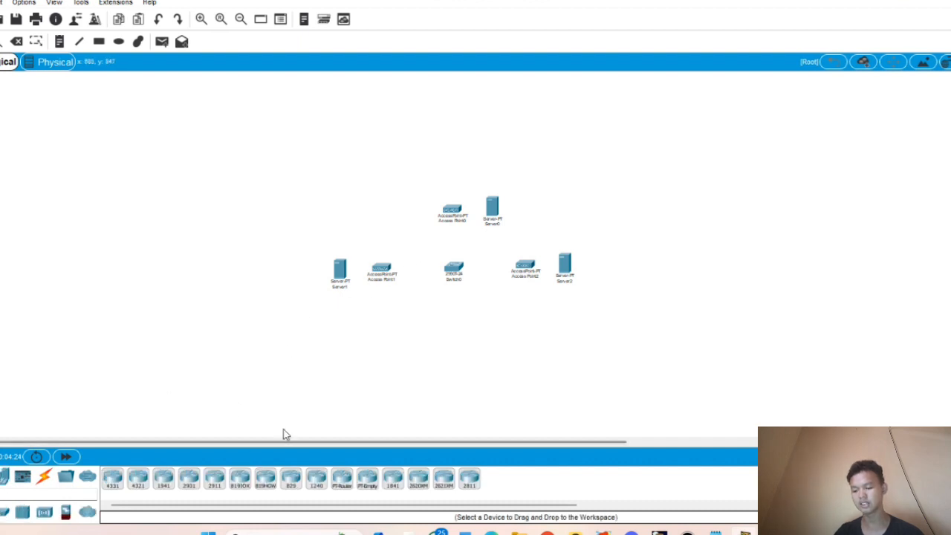
pyautogui.moveTo(342, 483); pyautogui.dragTo(458, 333)
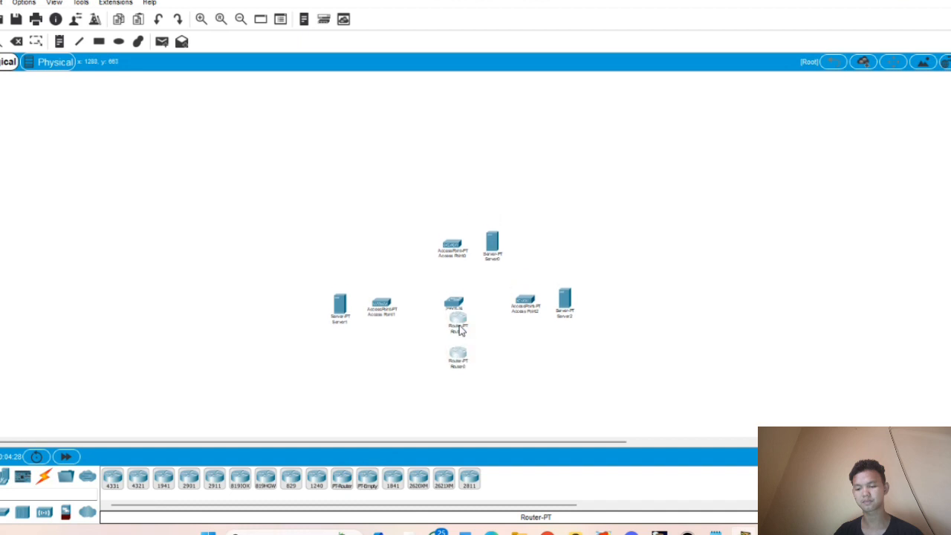
pyautogui.scroll(-1, 519, 344)
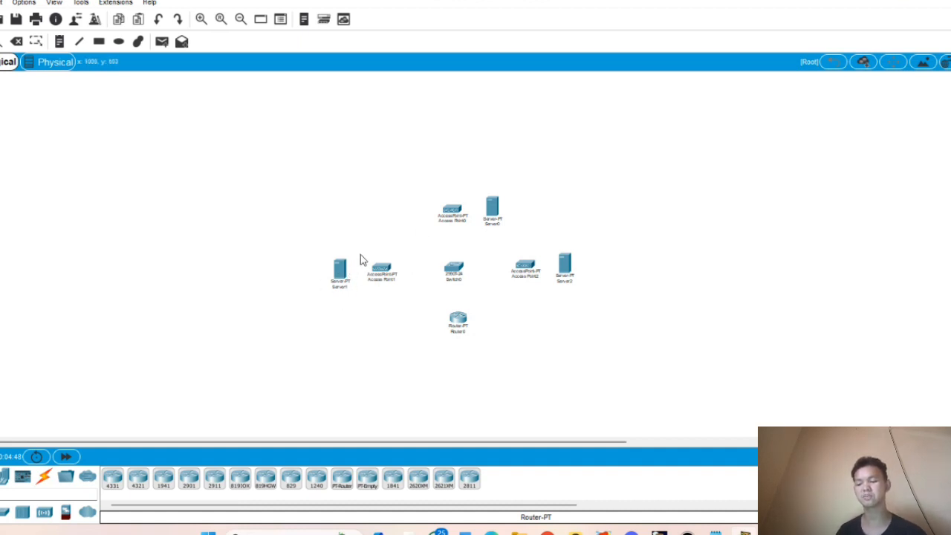
pyautogui.click(111, 476)
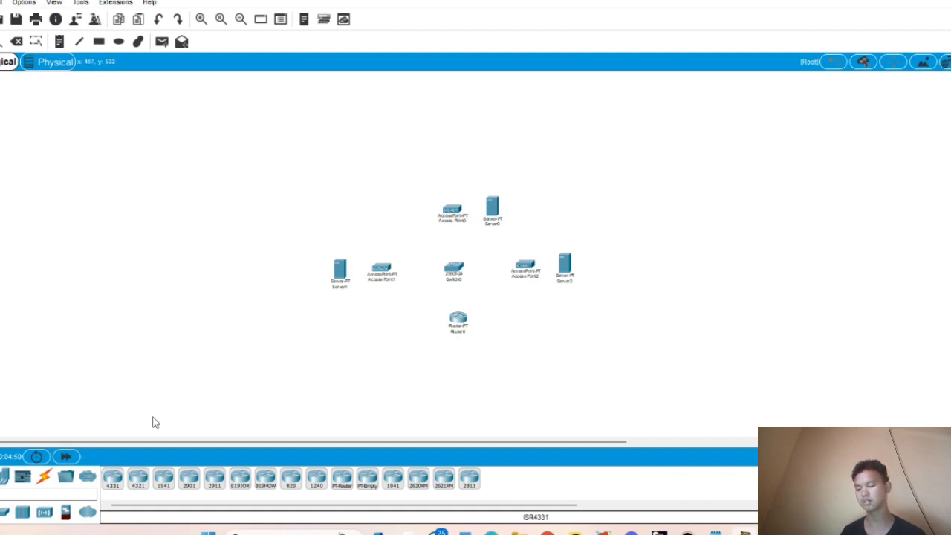
pyautogui.click(4, 479)
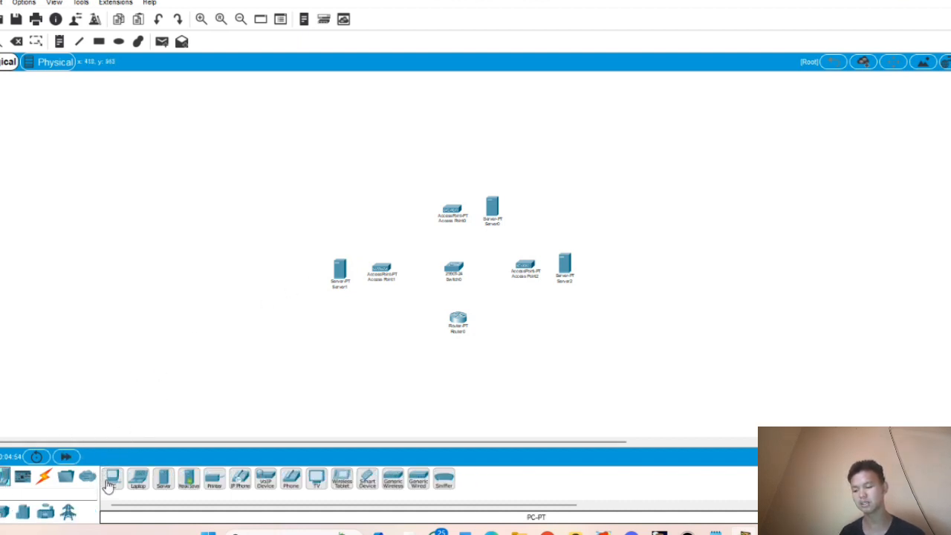
# - Add PCs above Access Point0 and left and right of Router0, plus a smartphone left of PC2
pyautogui.moveTo(108, 484)
pyautogui.mouseDown()
pyautogui.moveTo(435, 169)
pyautogui.moveTo(453, 162)
pyautogui.mouseUp()
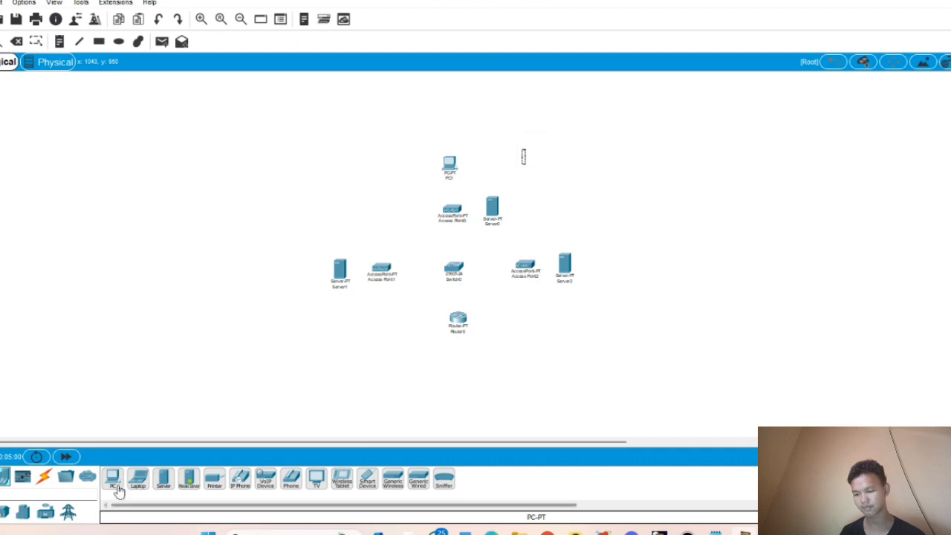
pyautogui.moveTo(118, 490); pyautogui.dragTo(386, 329)
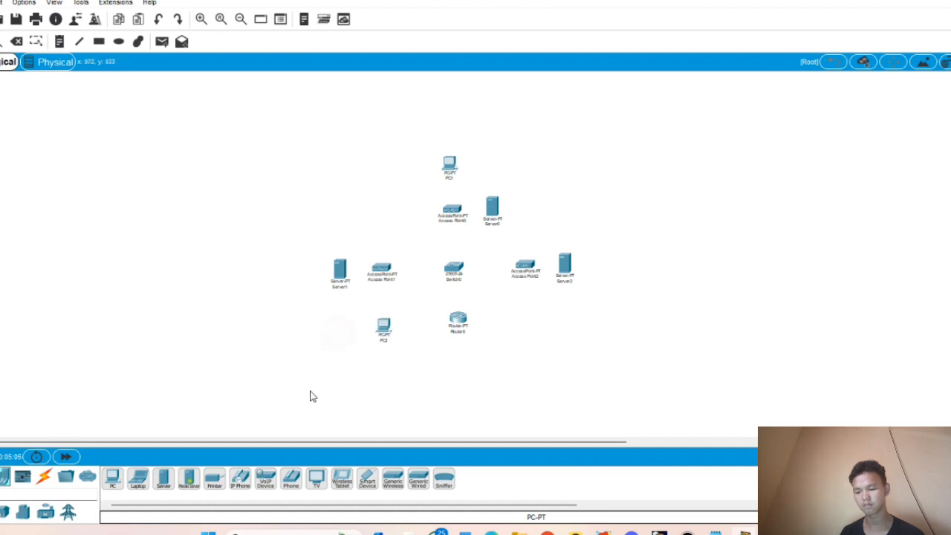
pyautogui.scroll(-2, 358, 364)
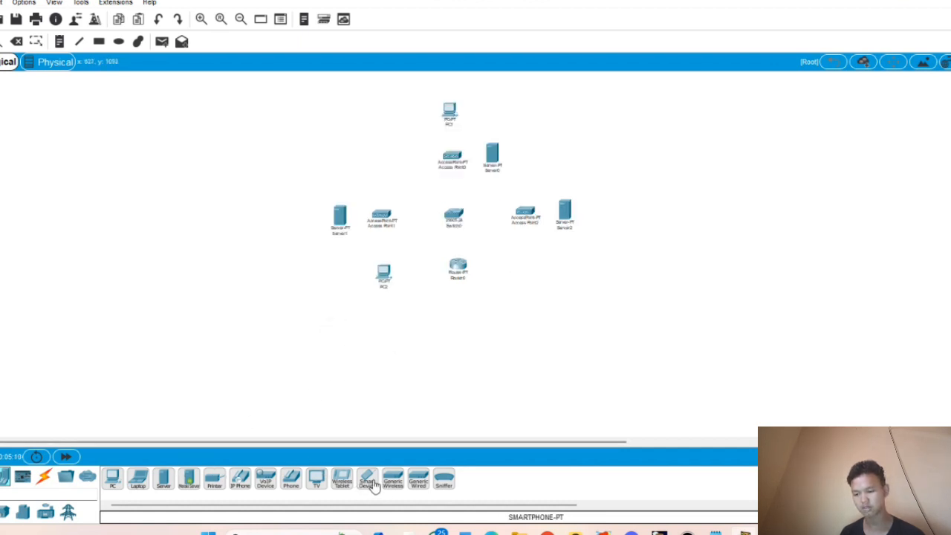
pyautogui.moveTo(366, 479); pyautogui.dragTo(349, 287)
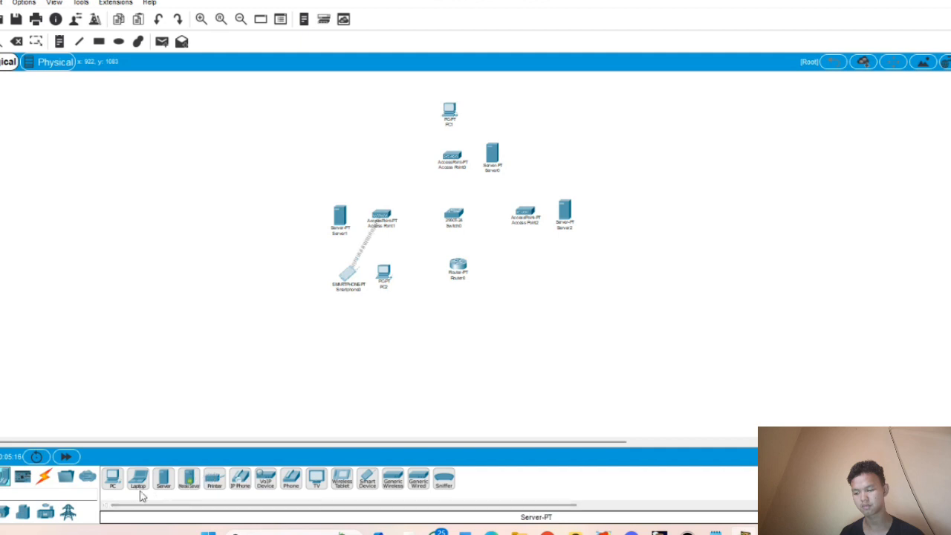
pyautogui.moveTo(112, 481); pyautogui.dragTo(523, 274)
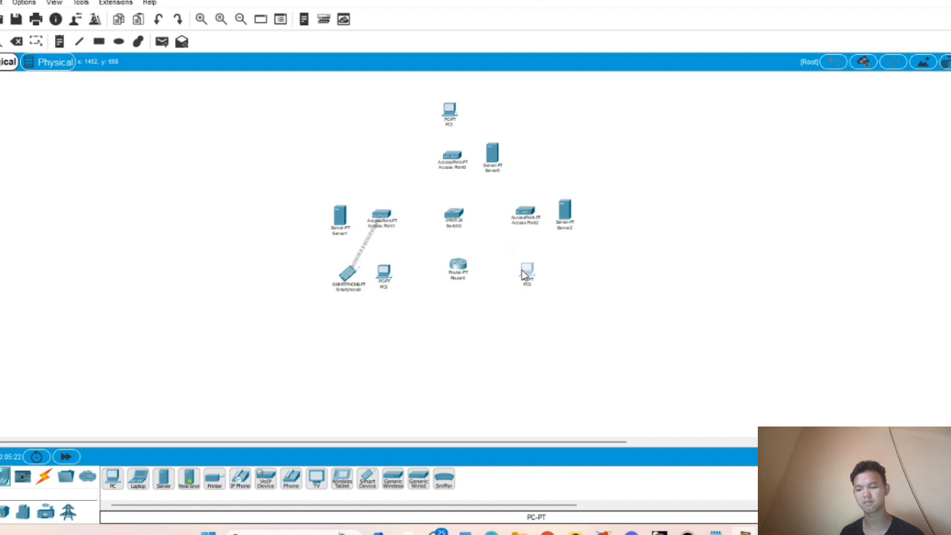
pyautogui.moveTo(523, 275); pyautogui.dragTo(524, 274)
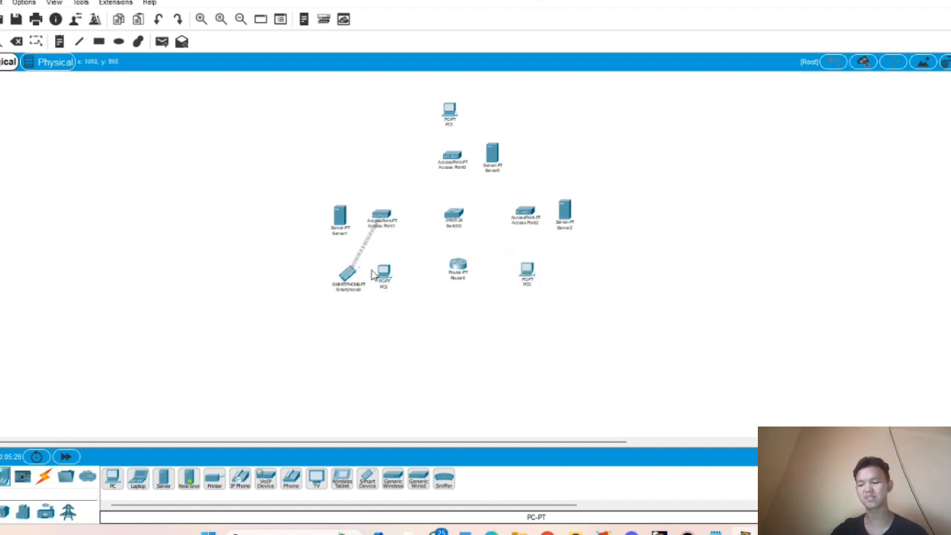
# - Replace Access Point1's Default SSID on its Port 1 settings with direksi
pyautogui.click(384, 223)
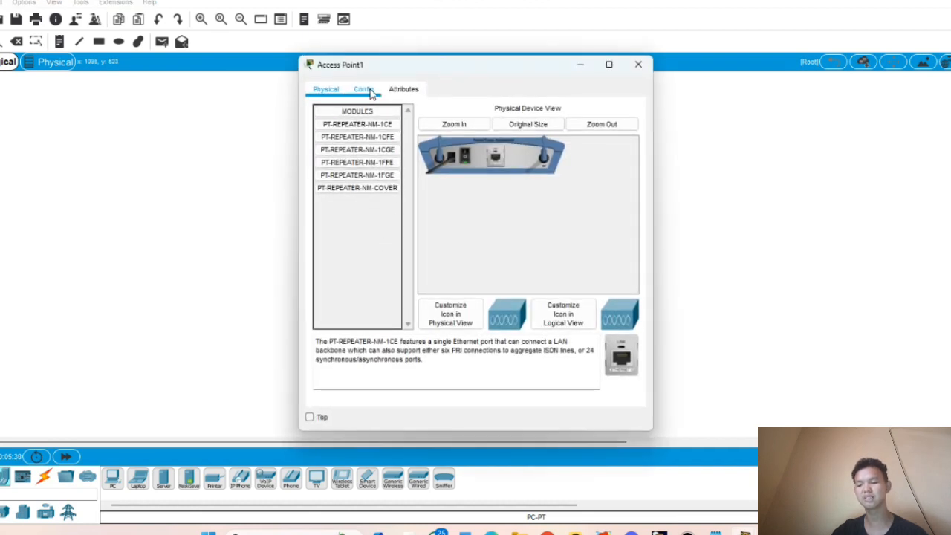
pyautogui.click(371, 90)
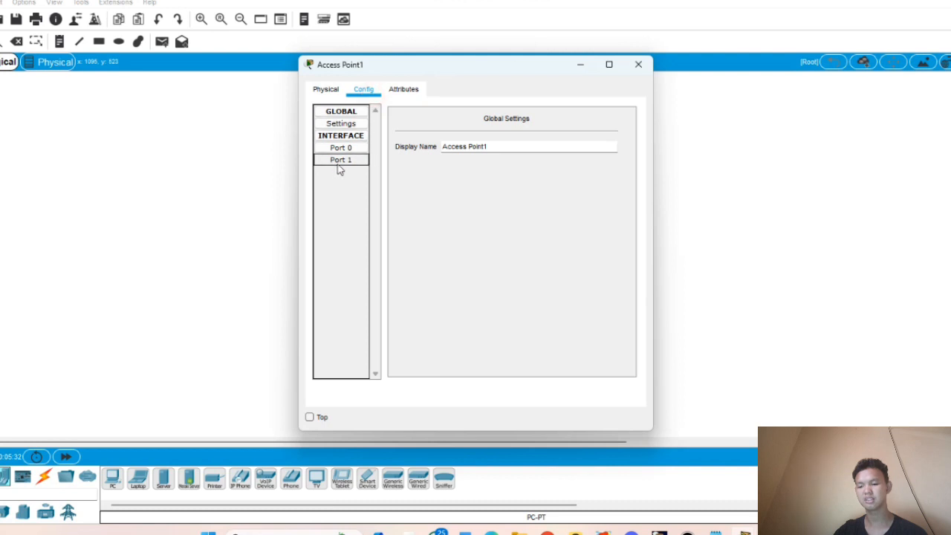
pyautogui.click(340, 160)
pyautogui.click(528, 148)
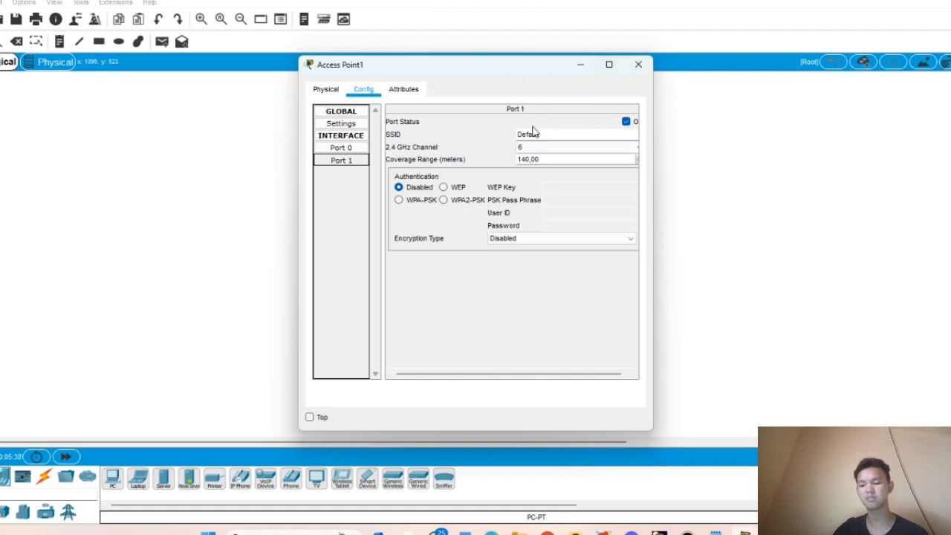
pyautogui.moveTo(519, 135); pyautogui.dragTo(547, 134)
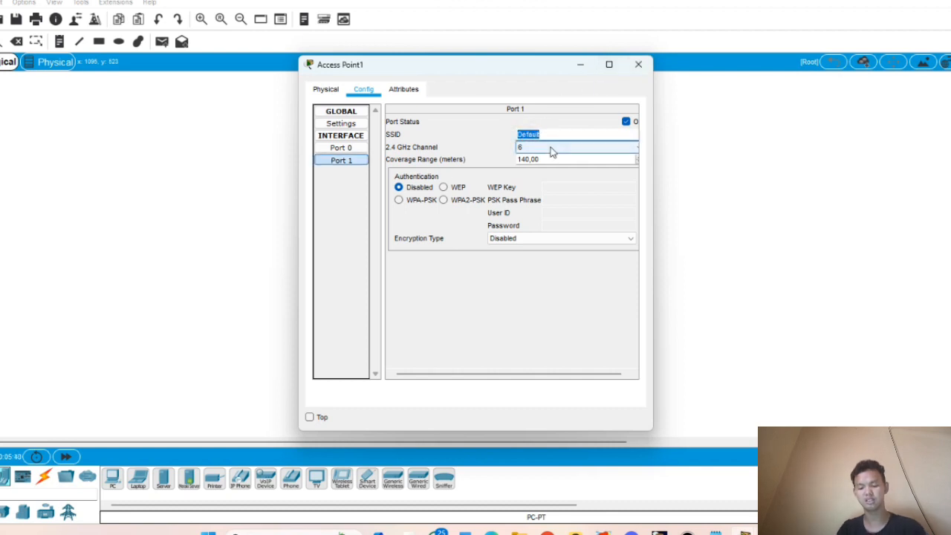
pyautogui.press('BackSpace')
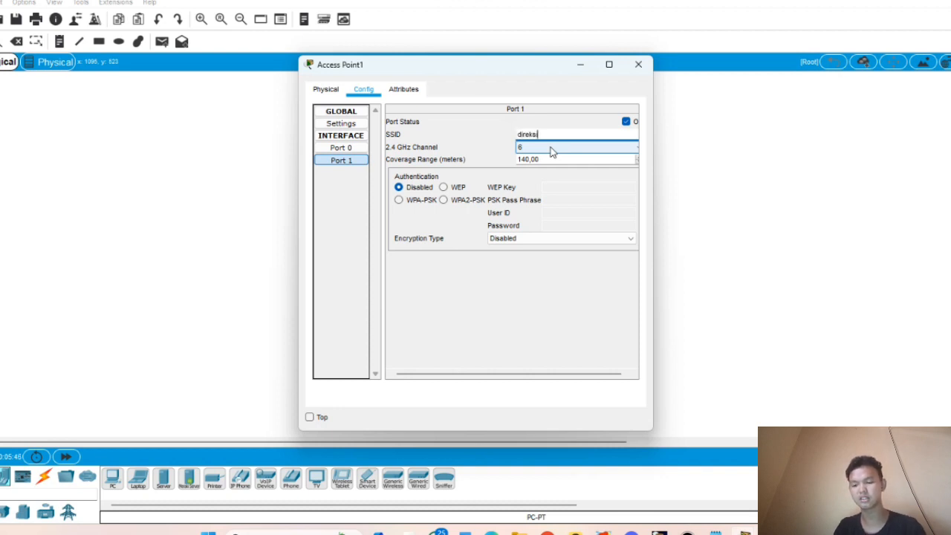
pyautogui.click(445, 201)
pyautogui.click(557, 200)
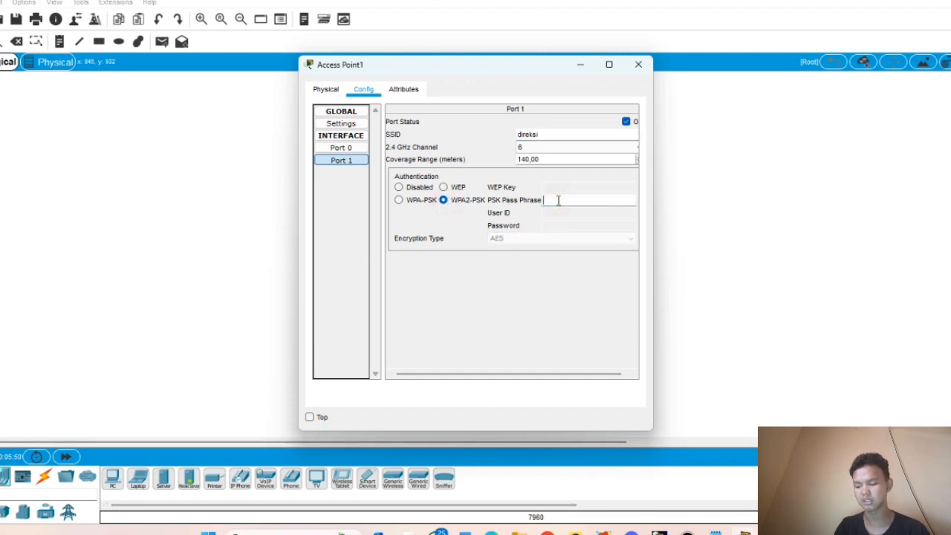
pyautogui.write('12345678')
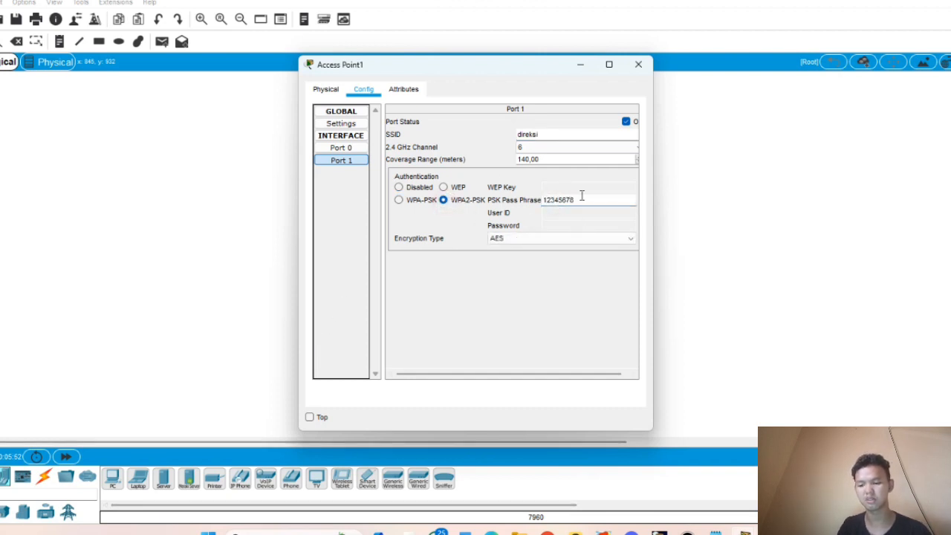
pyautogui.press('BackSpace')
pyautogui.press('BackSpace')
pyautogui.press('BackSpace')
pyautogui.press('BackSpace')
pyautogui.press('BackSpace')
pyautogui.press('BackSpace')
pyautogui.press('BackSpace')
pyautogui.press('BackSpace')
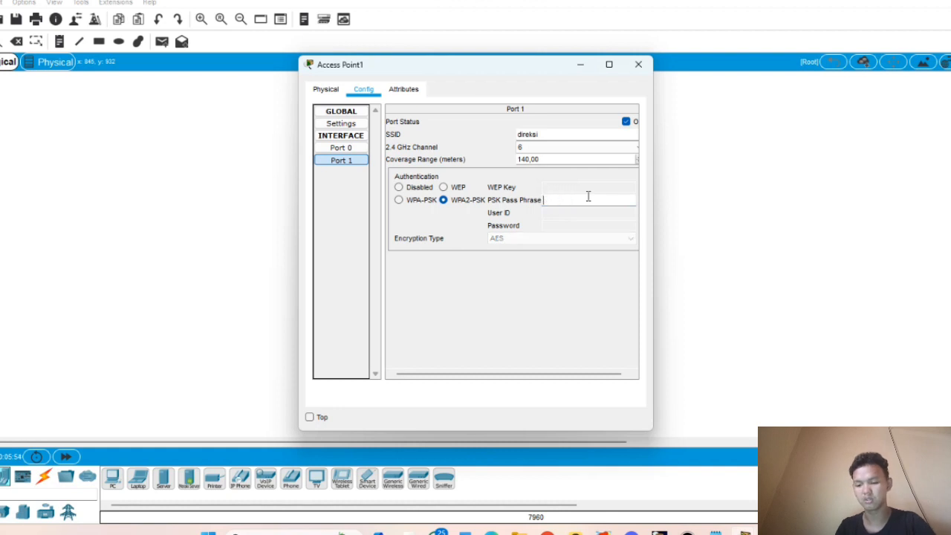
pyautogui.write('23456789')
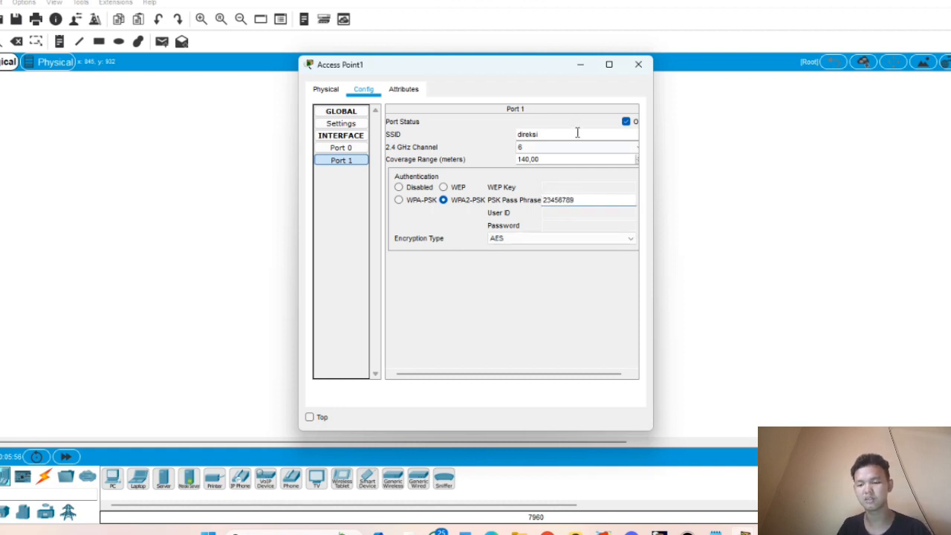
pyautogui.click(638, 66)
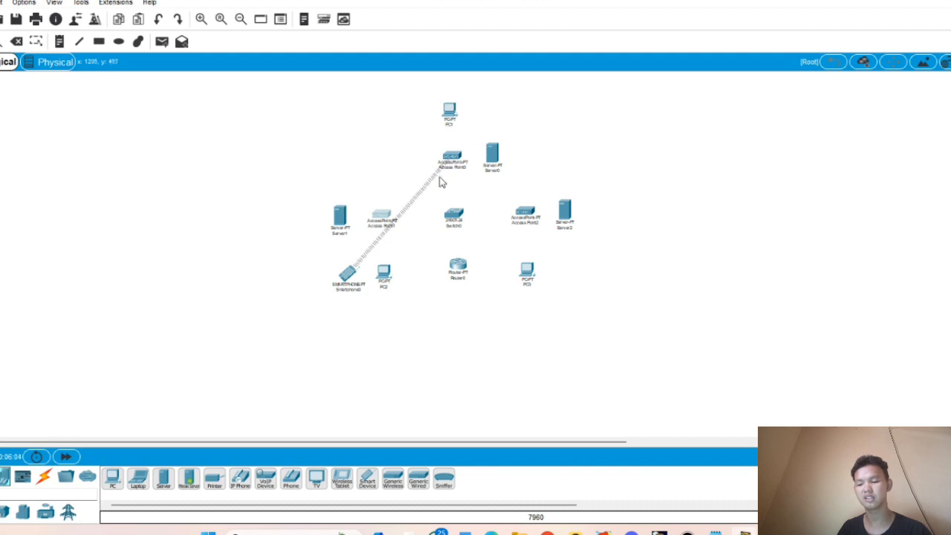
pyautogui.click(455, 158)
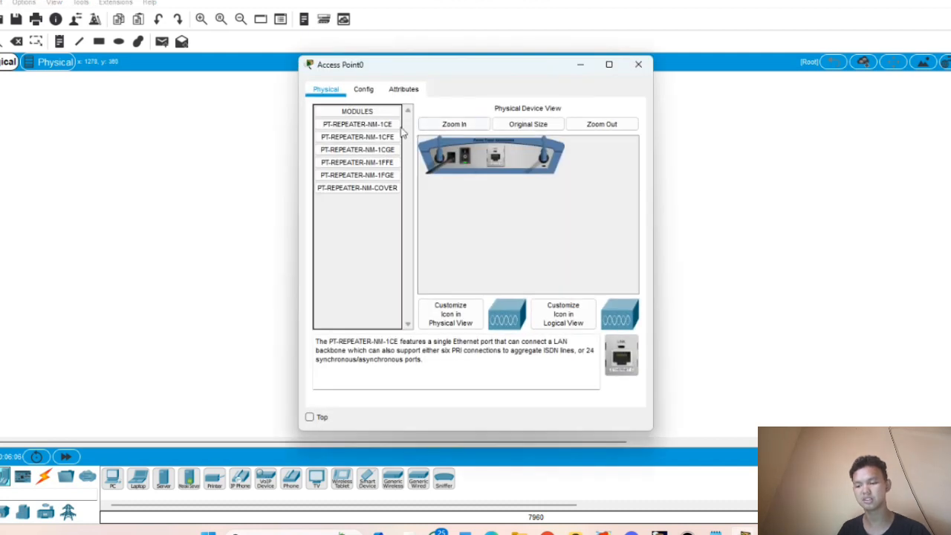
pyautogui.click(363, 89)
pyautogui.click(333, 160)
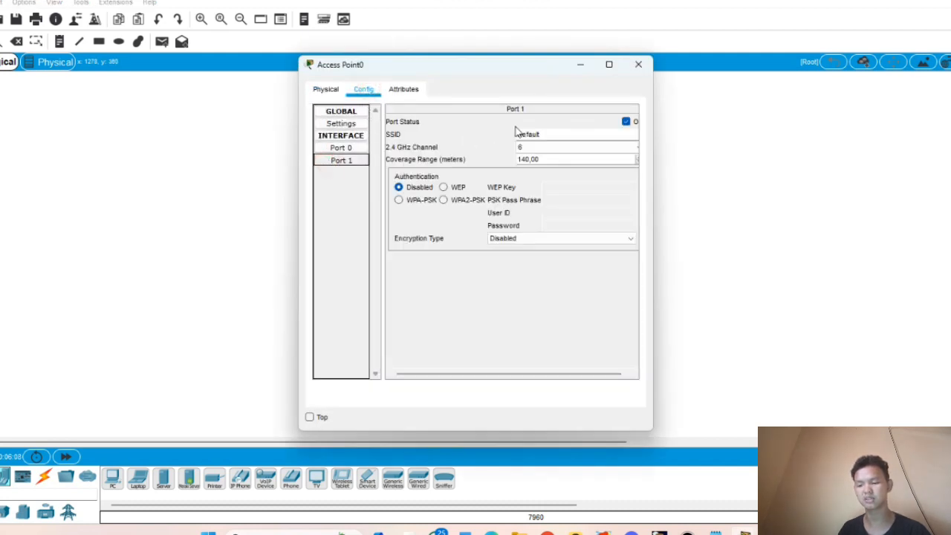
pyautogui.doubleClick(520, 134)
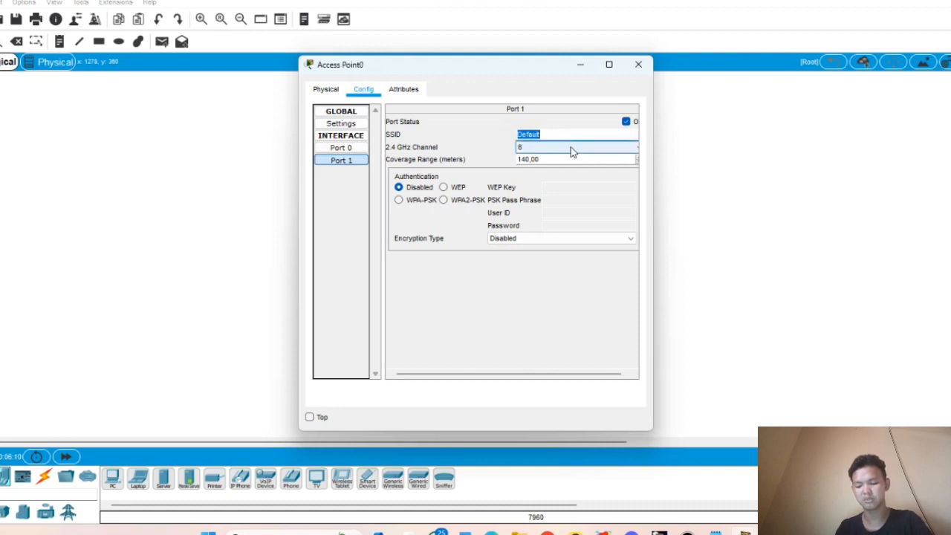
pyautogui.press('BackSpace')
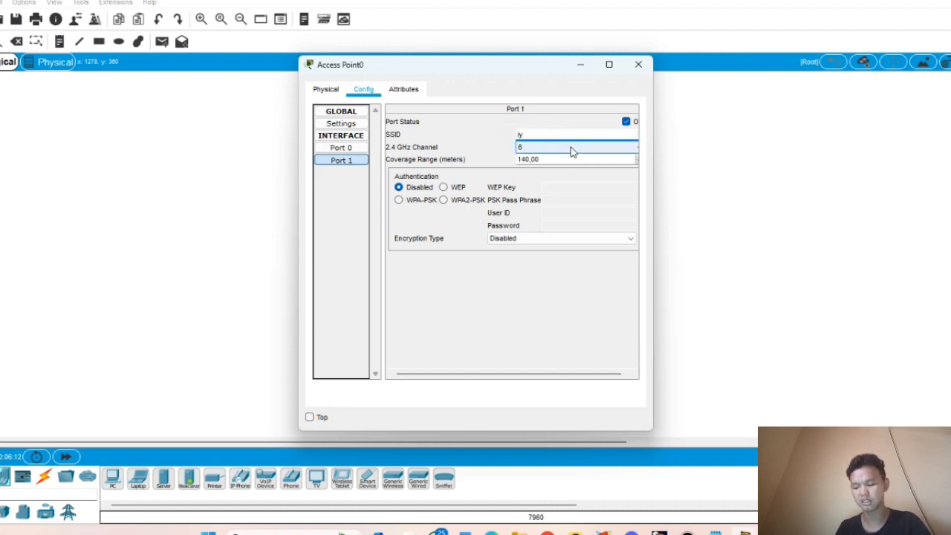
pyautogui.click(443, 199)
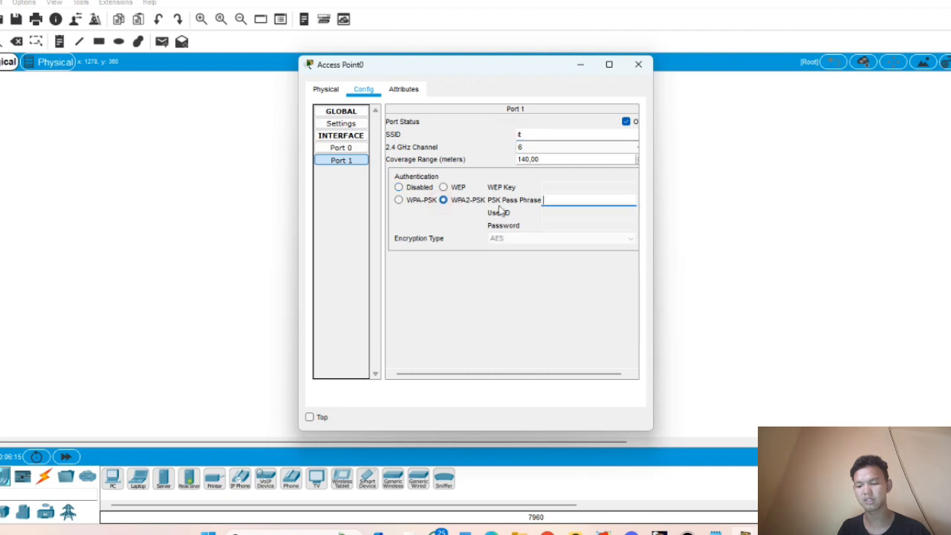
pyautogui.click(563, 201)
pyautogui.write('12345678')
pyautogui.click(646, 69)
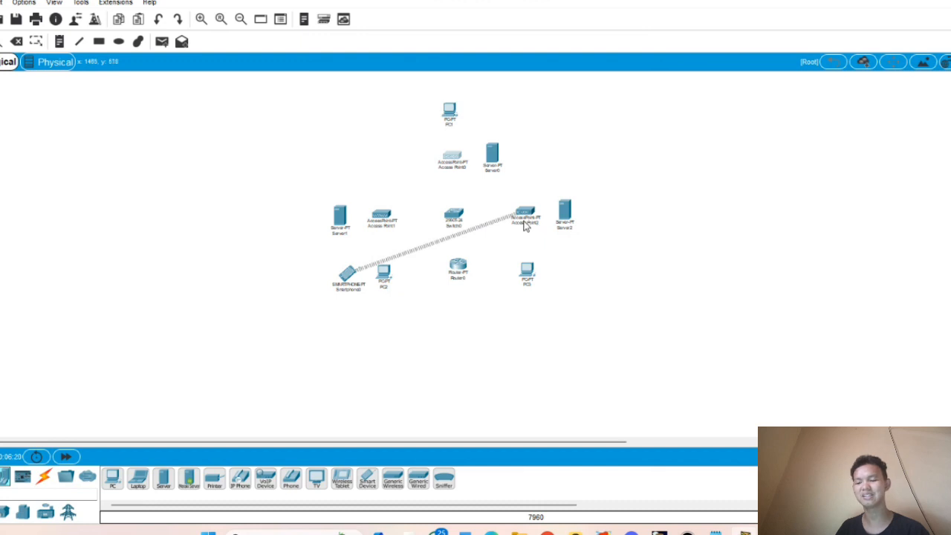
pyautogui.click(524, 214)
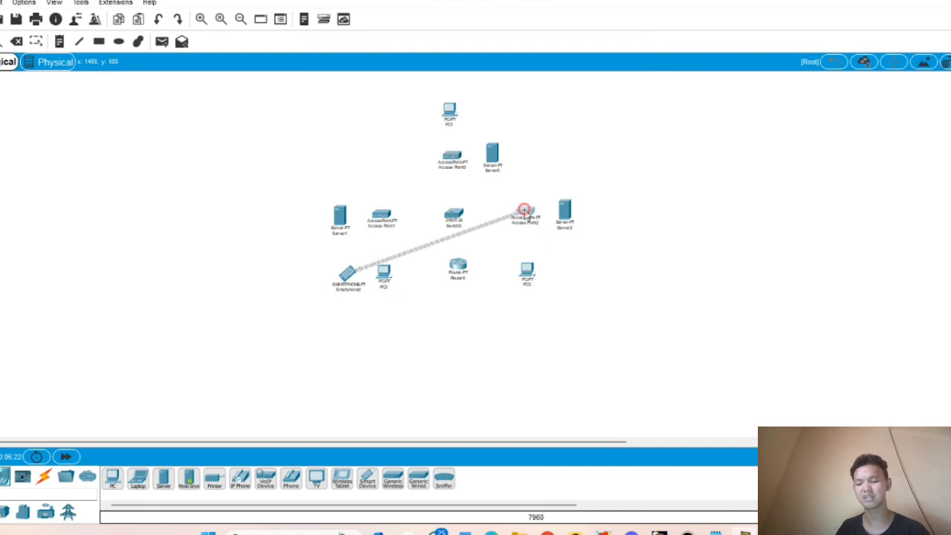
pyautogui.click(363, 90)
pyautogui.click(355, 160)
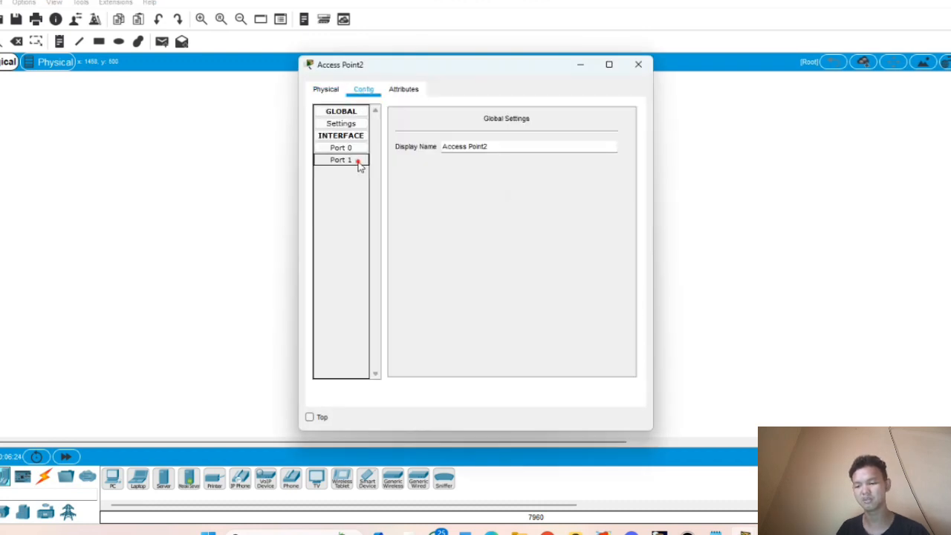
pyautogui.doubleClick(518, 134)
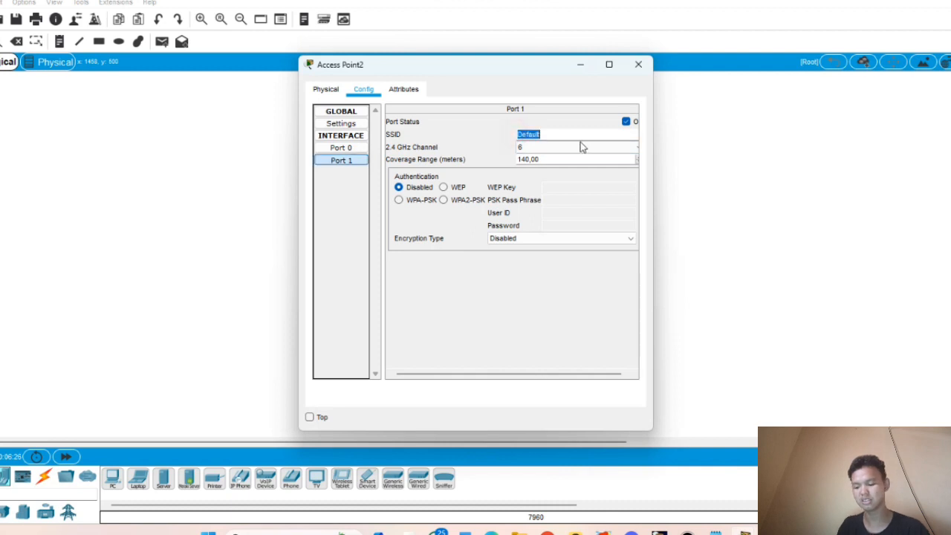
pyautogui.write('marketing')
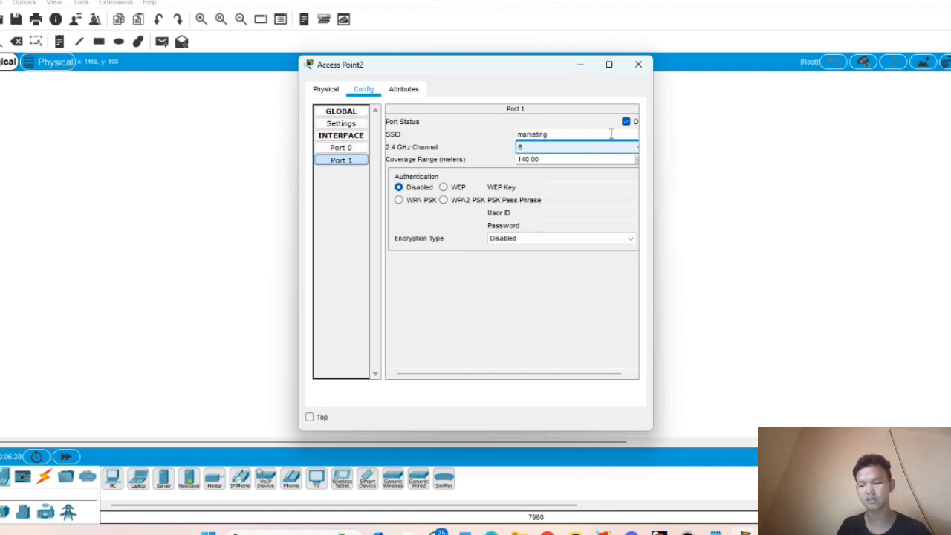
pyautogui.click(443, 200)
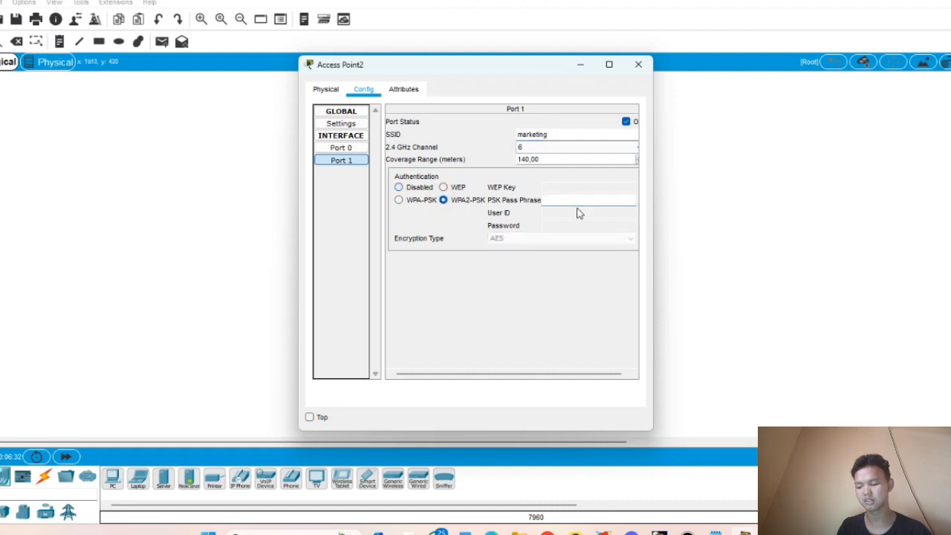
pyautogui.write('34567890')
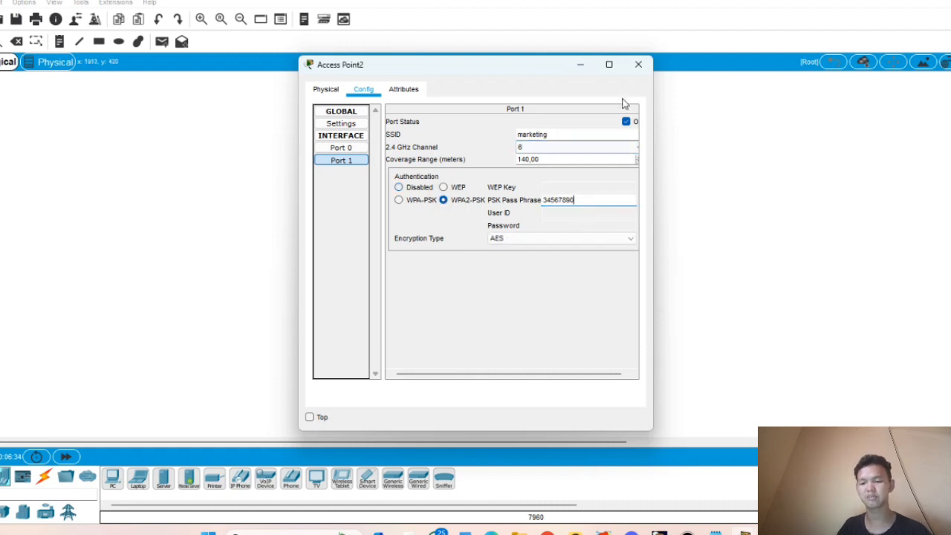
pyautogui.click(640, 66)
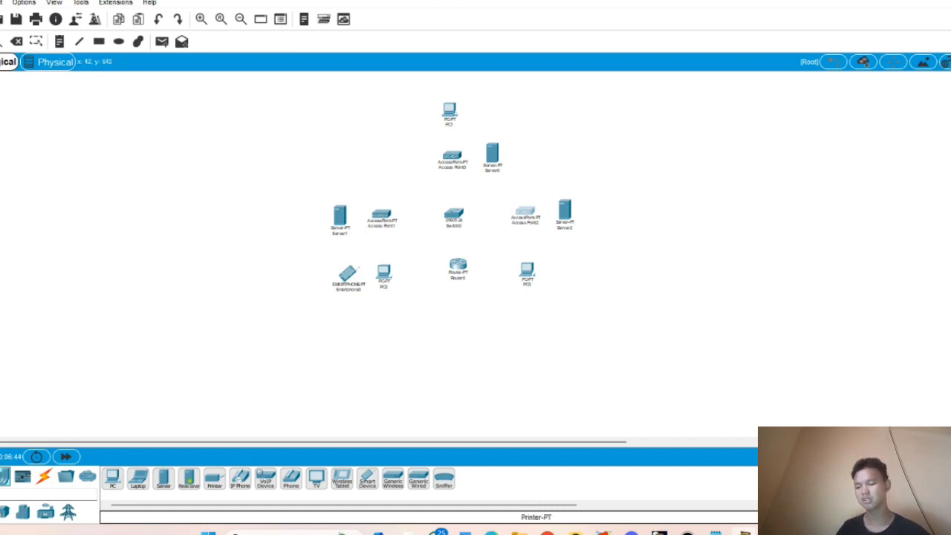
# - Cable Switch0 to Access Point0 and Access Point1 using automatic connections
pyautogui.click(42, 476)
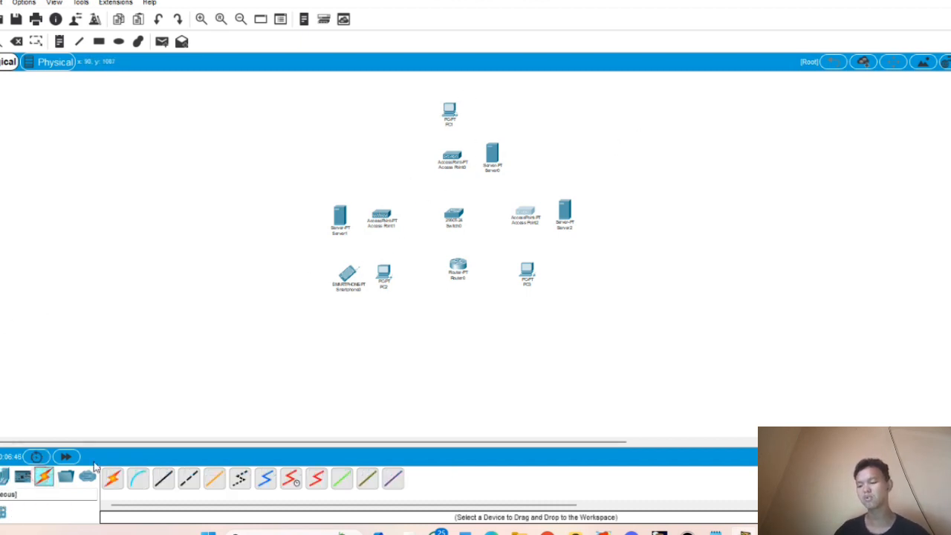
pyautogui.click(114, 481)
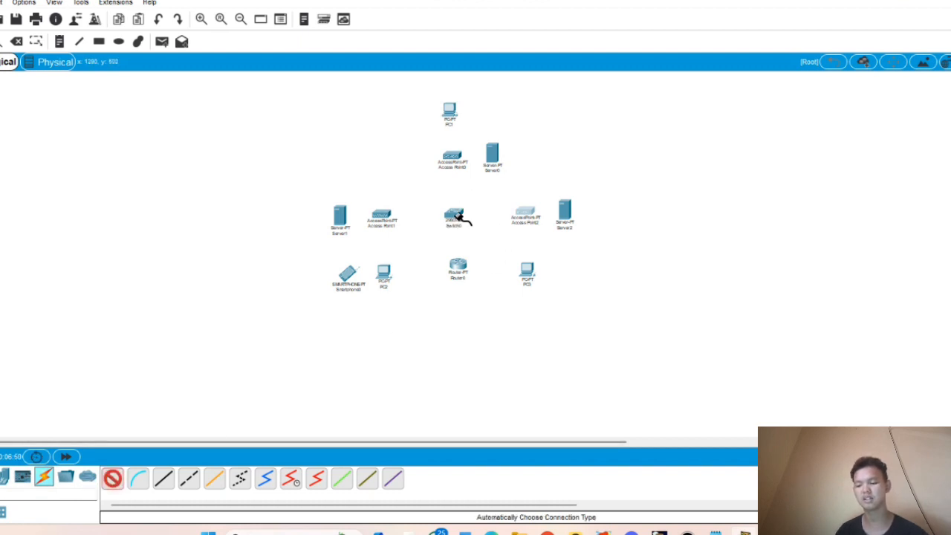
pyautogui.click(453, 214)
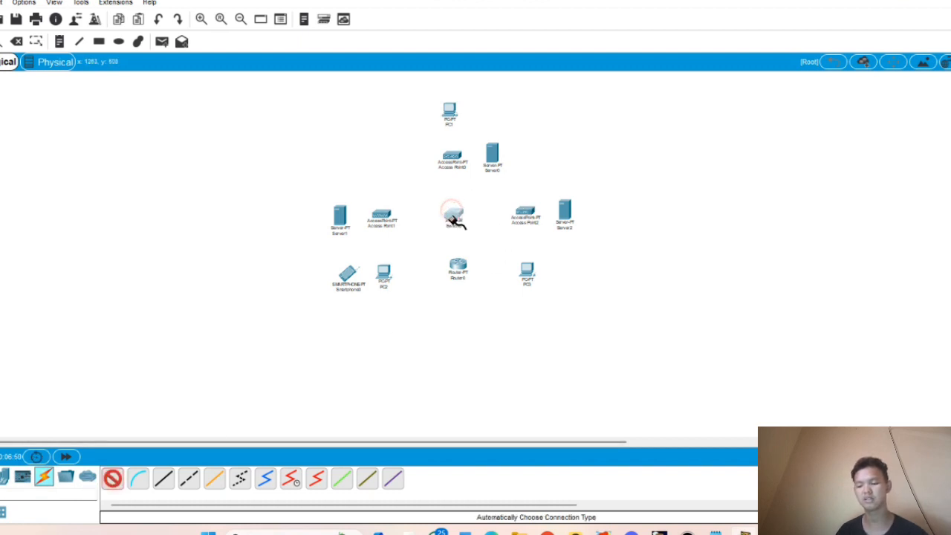
pyautogui.click(451, 158)
pyautogui.click(112, 477)
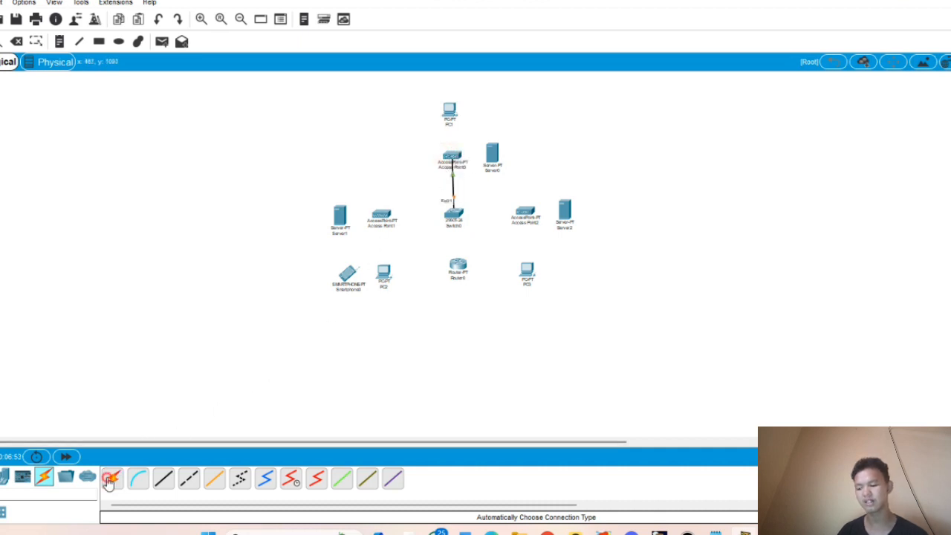
pyautogui.click(453, 215)
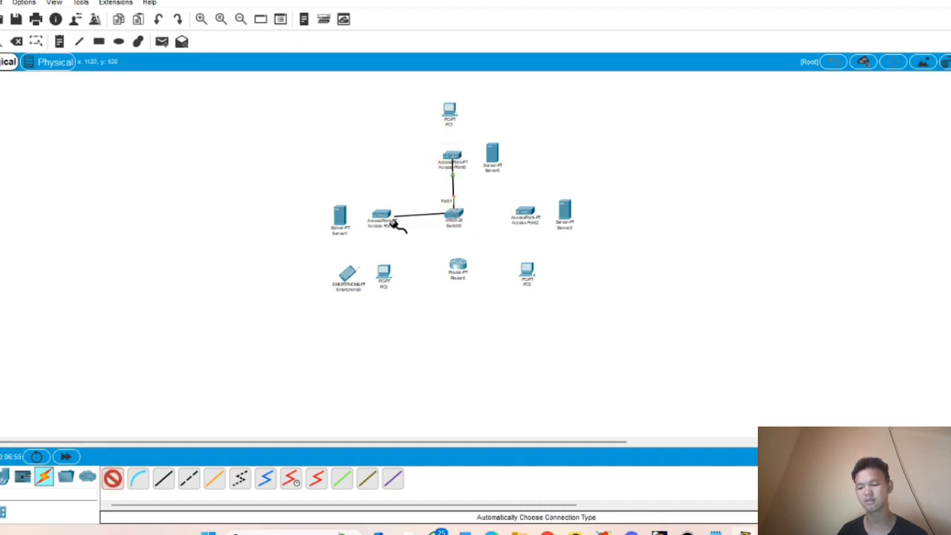
pyautogui.click(382, 217)
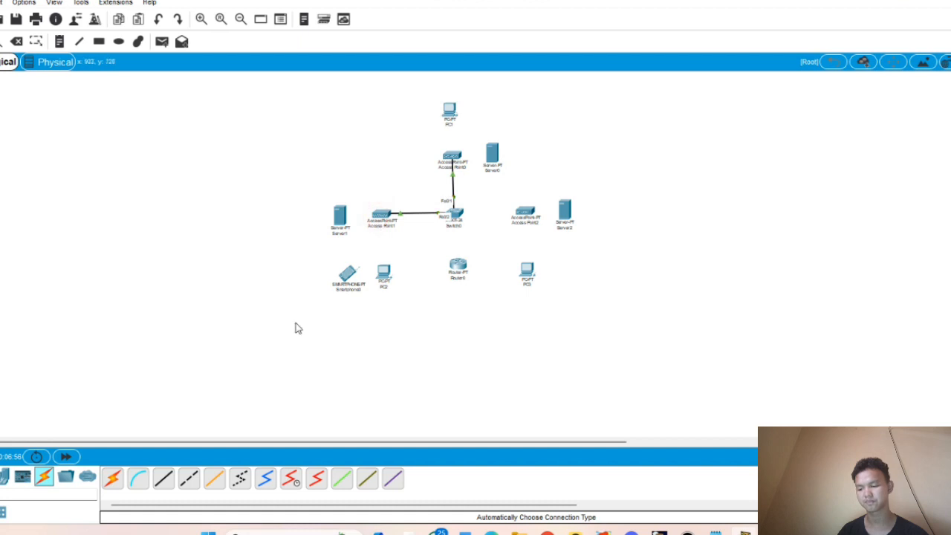
# - Cable Switch0 to Access Point2 and Router0, then fast-forward the simulation time
pyautogui.click(112, 478)
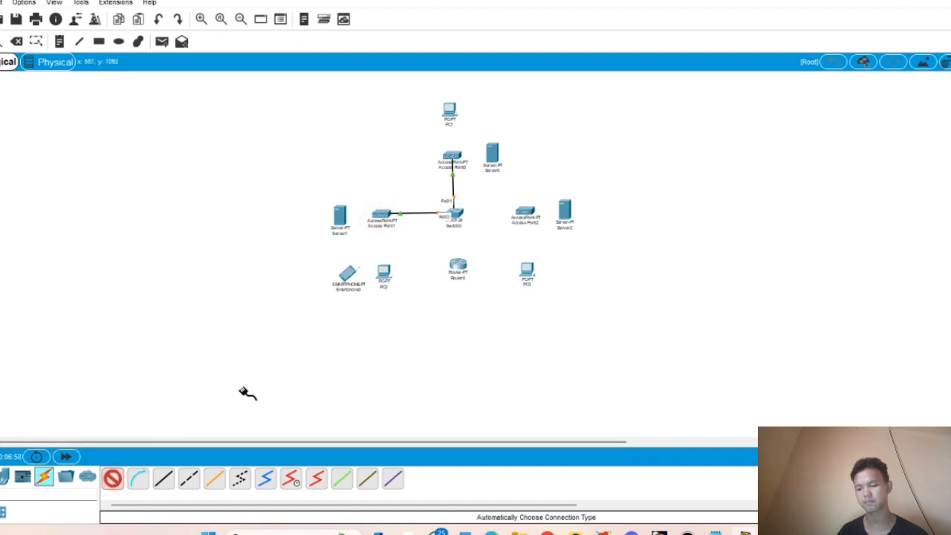
pyautogui.click(454, 220)
pyautogui.click(525, 216)
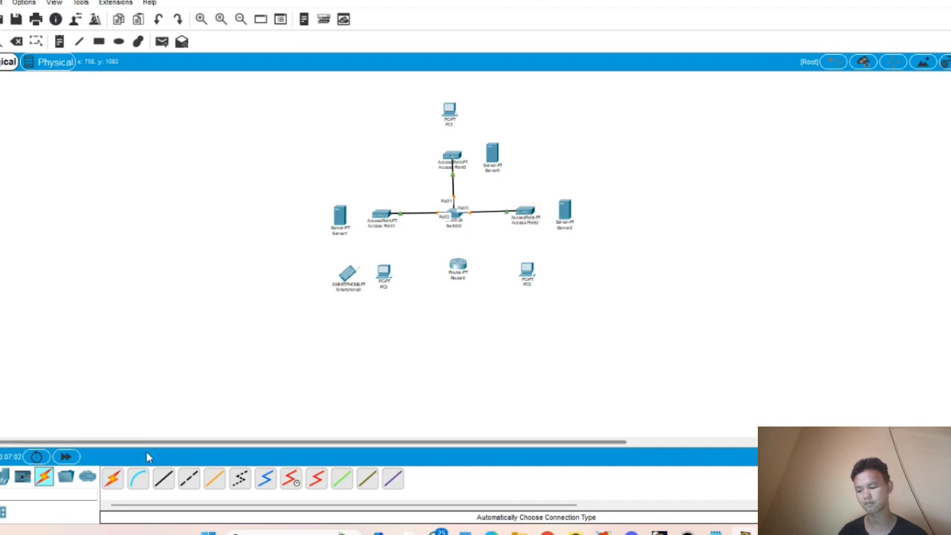
pyautogui.click(112, 478)
pyautogui.click(455, 218)
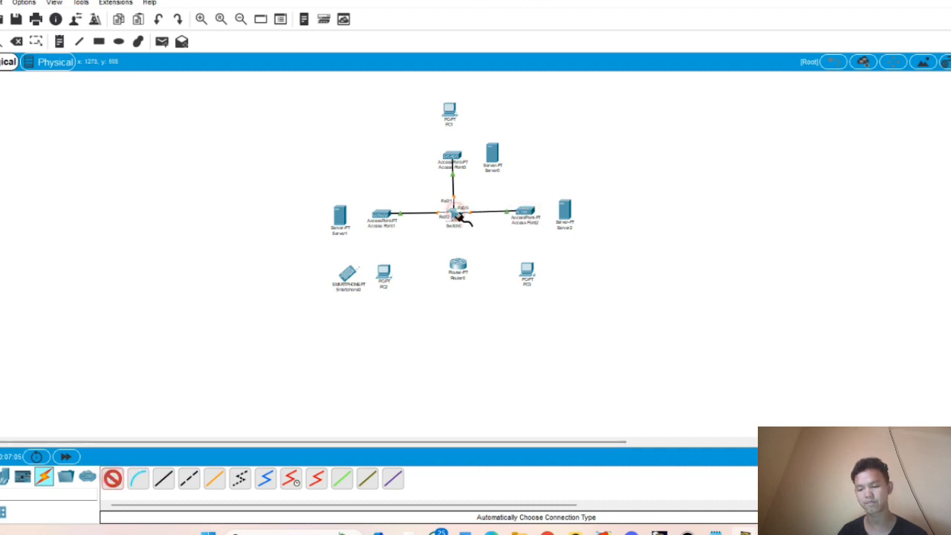
pyautogui.click(459, 266)
pyautogui.click(66, 457)
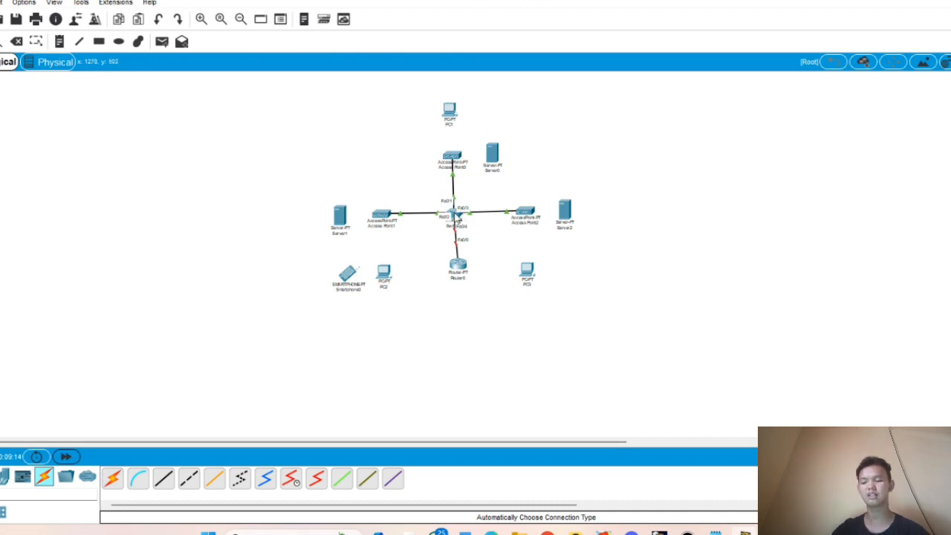
# - In Switch0's CLI, enter privileged mode with en and then the vlan database
pyautogui.doubleClick(452, 214)
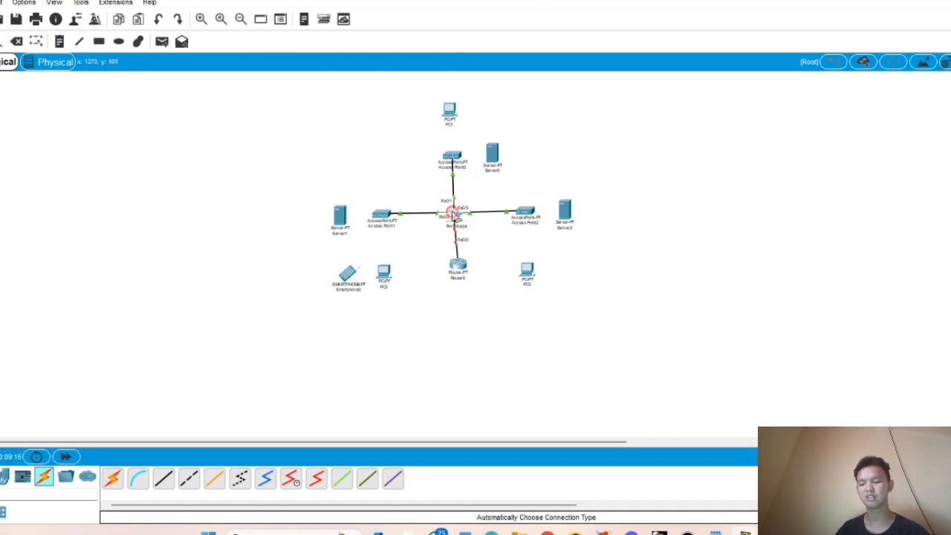
pyautogui.click(404, 92)
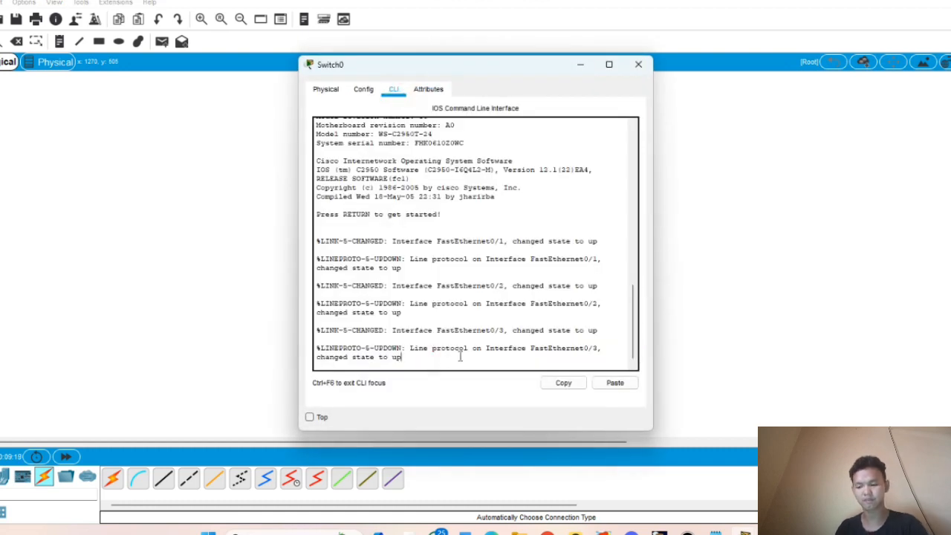
pyautogui.press('Return')
pyautogui.write('en')
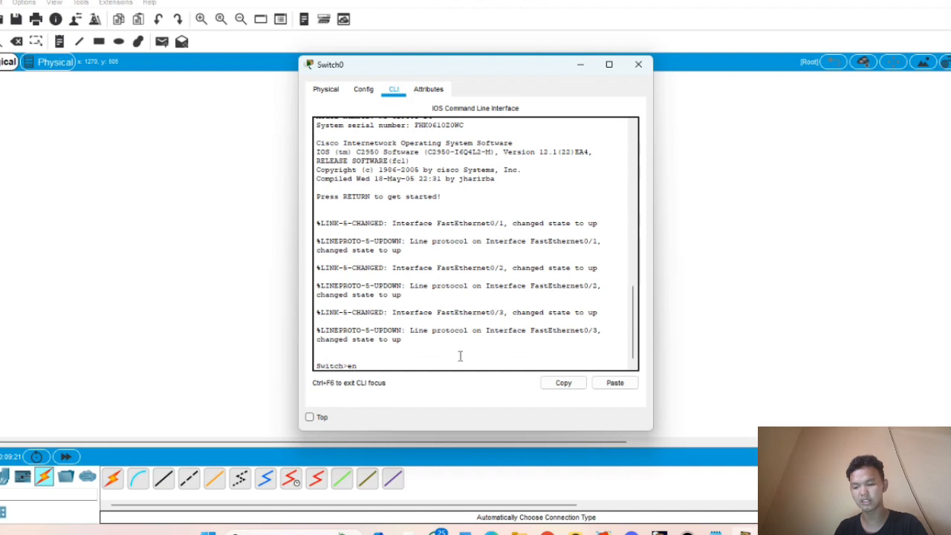
pyautogui.press('Return')
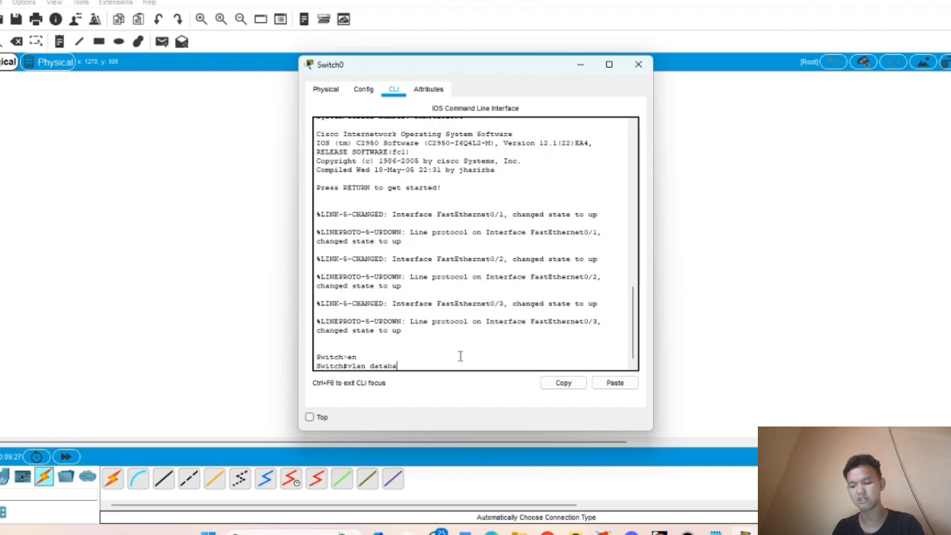
pyautogui.write('vlan database')
pyautogui.press('Return')
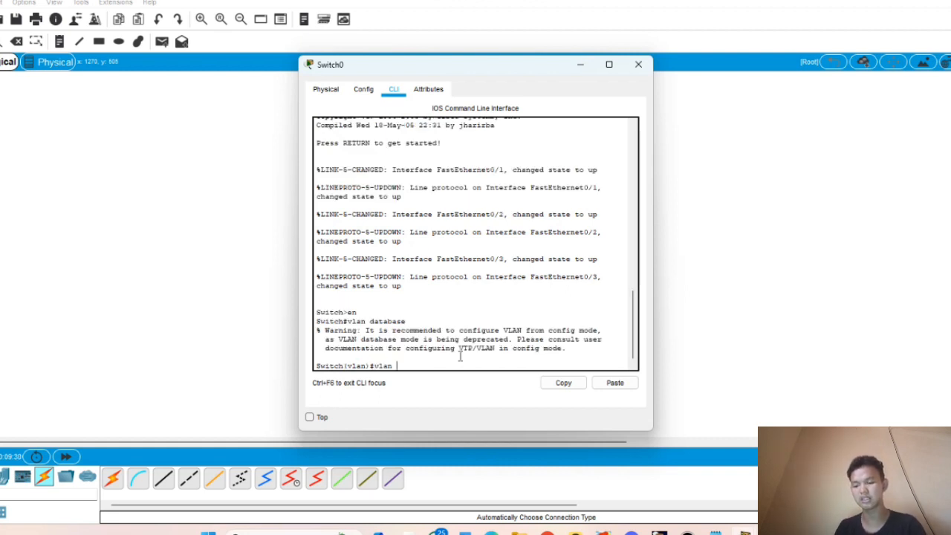
# - Create VLANs 100 it, 200 direksi and 300 marketing, then apply and exit
pyautogui.write('vlan 100 name it')
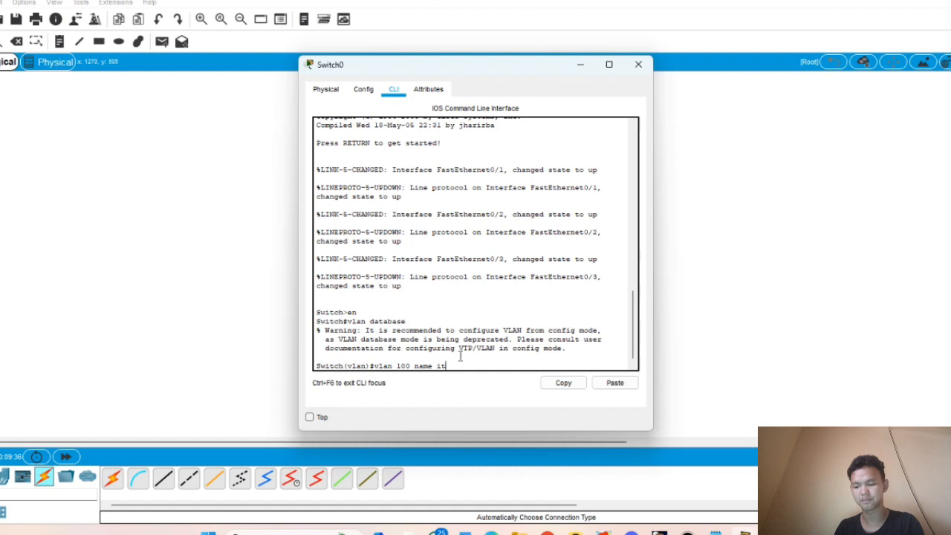
pyautogui.press('Return')
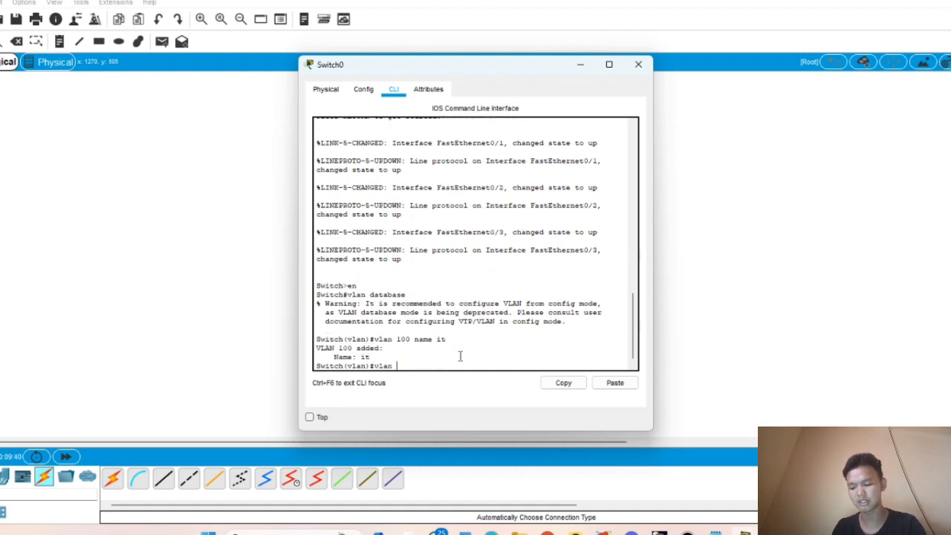
pyautogui.write('vlan 200')
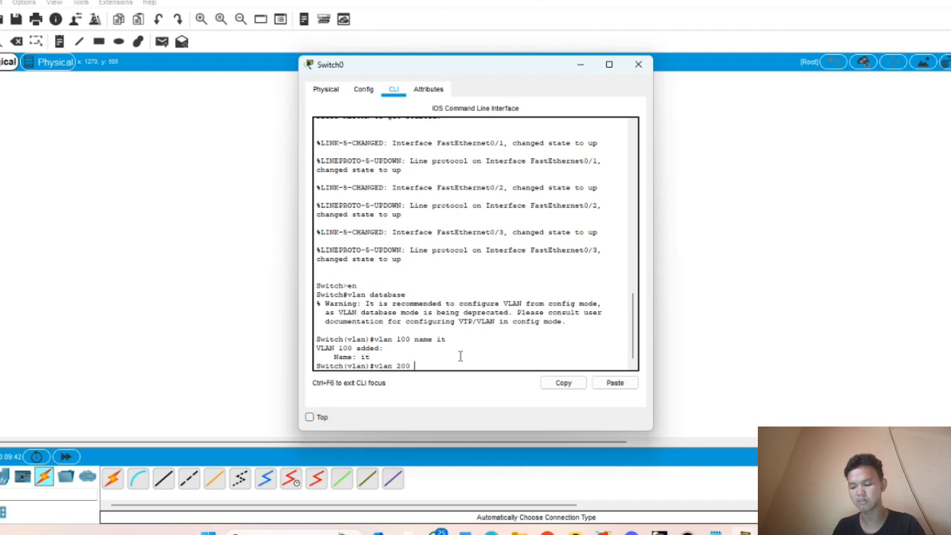
pyautogui.write(' name dir')
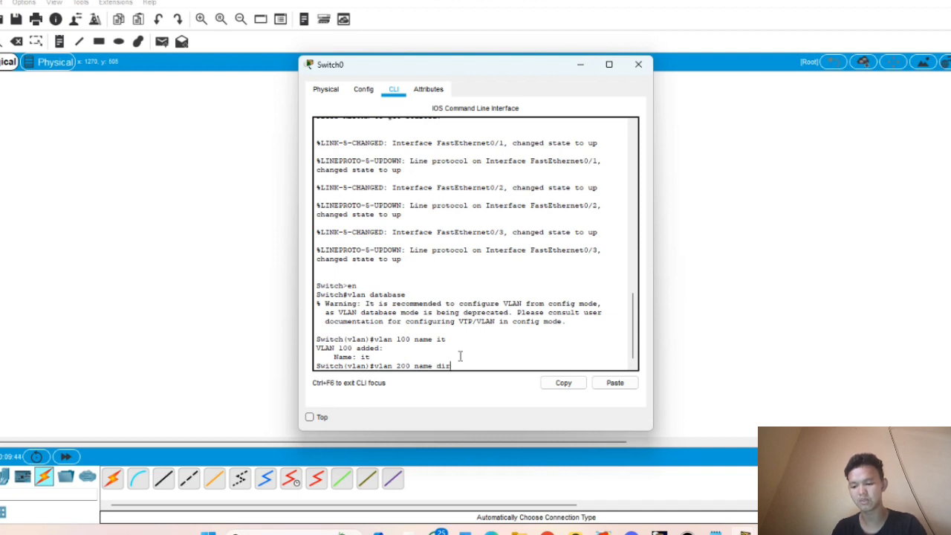
pyautogui.write('eksi')
pyautogui.press('Return')
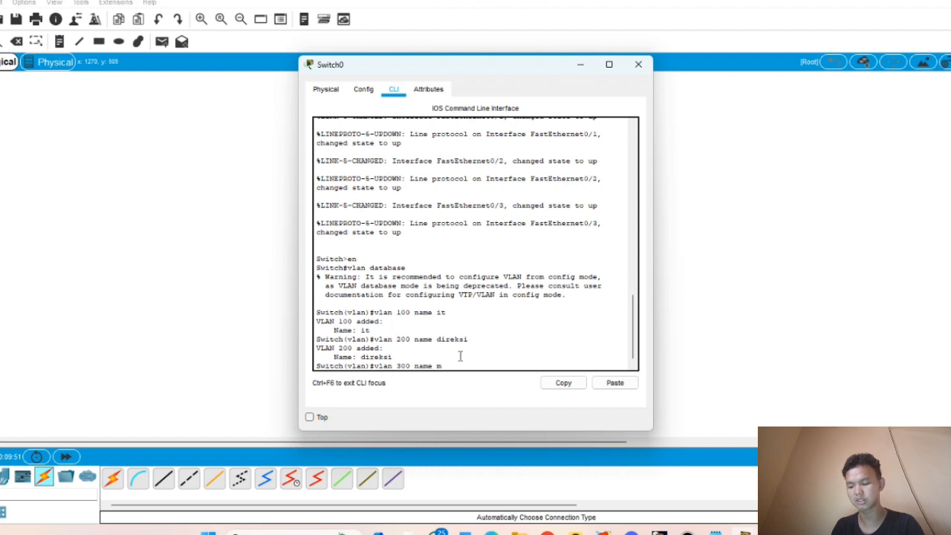
pyautogui.write('vlan 300 name marketin')
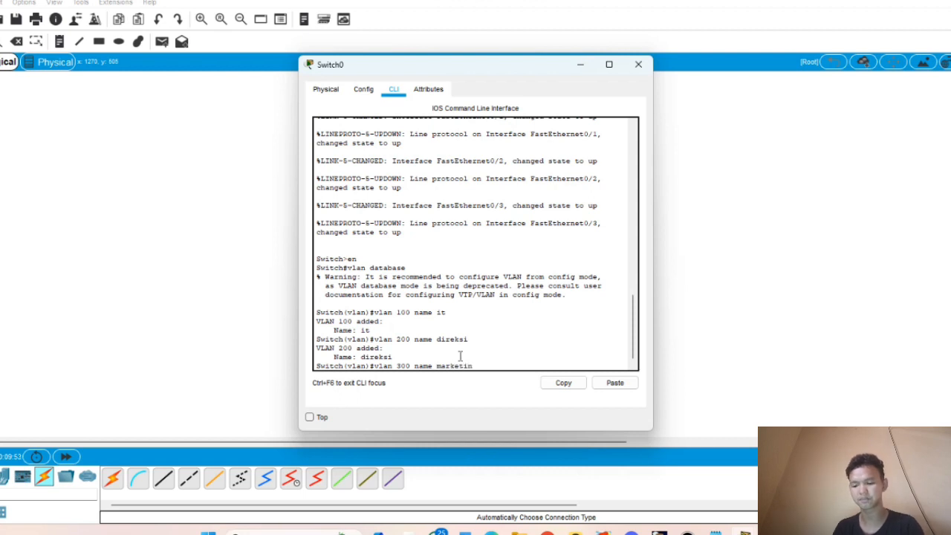
pyautogui.write('g')
pyautogui.press('Return')
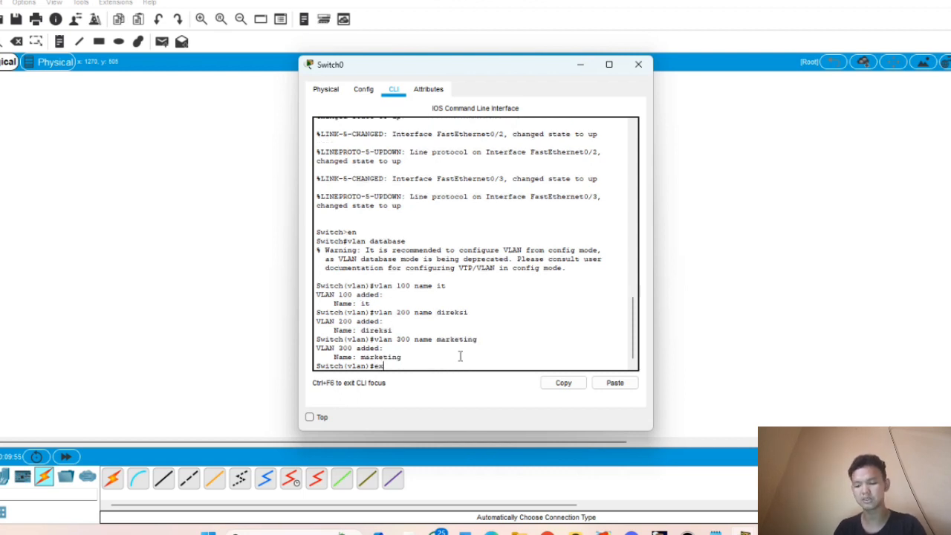
pyautogui.press('Return')
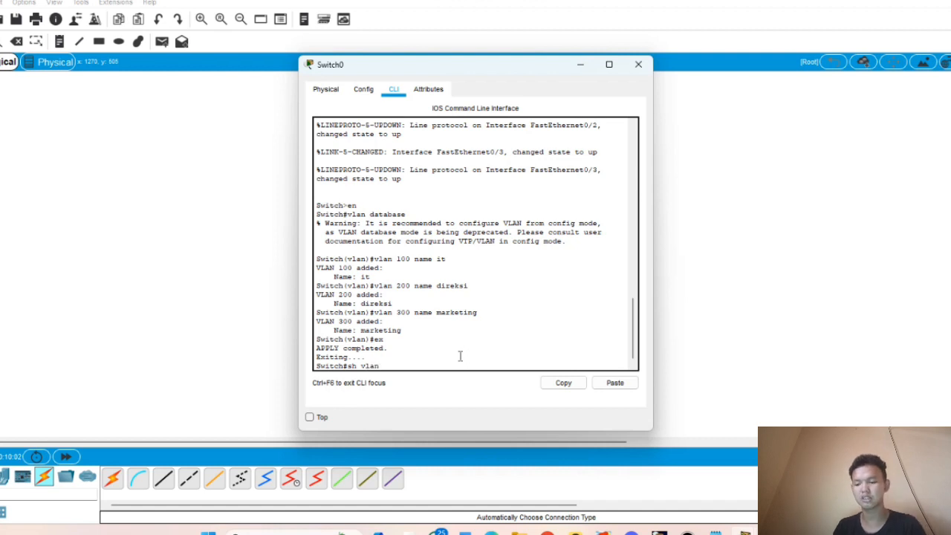
# - Run show vlan on Switch0 to confirm VLANs 100 it, 200 direksi and 300 marketing are active
pyautogui.press('Return')
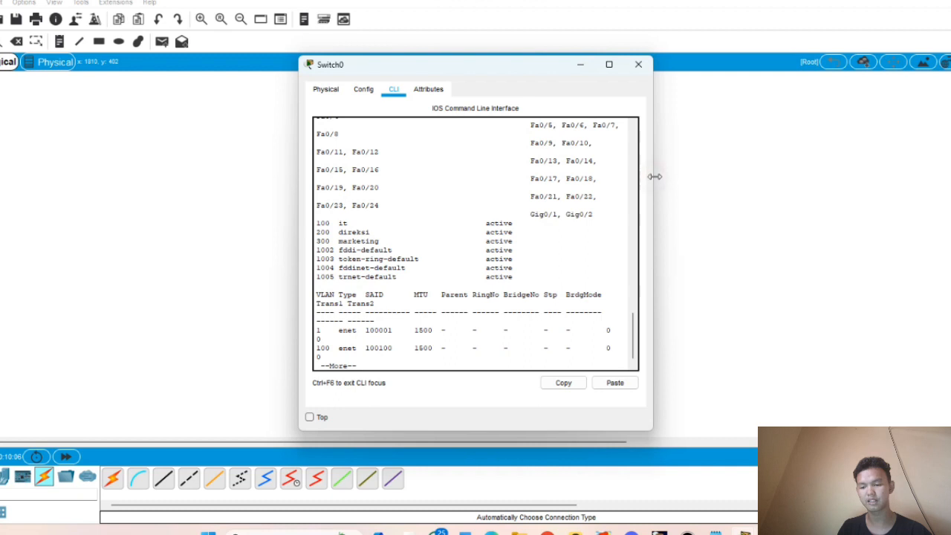
pyautogui.moveTo(654, 182); pyautogui.dragTo(706, 177)
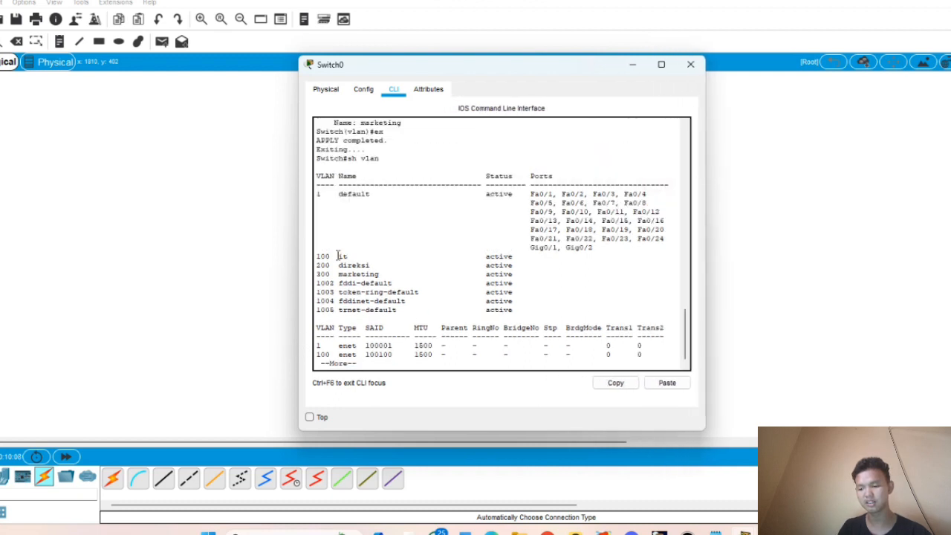
pyautogui.moveTo(336, 256); pyautogui.dragTo(533, 286)
pyautogui.click(541, 266)
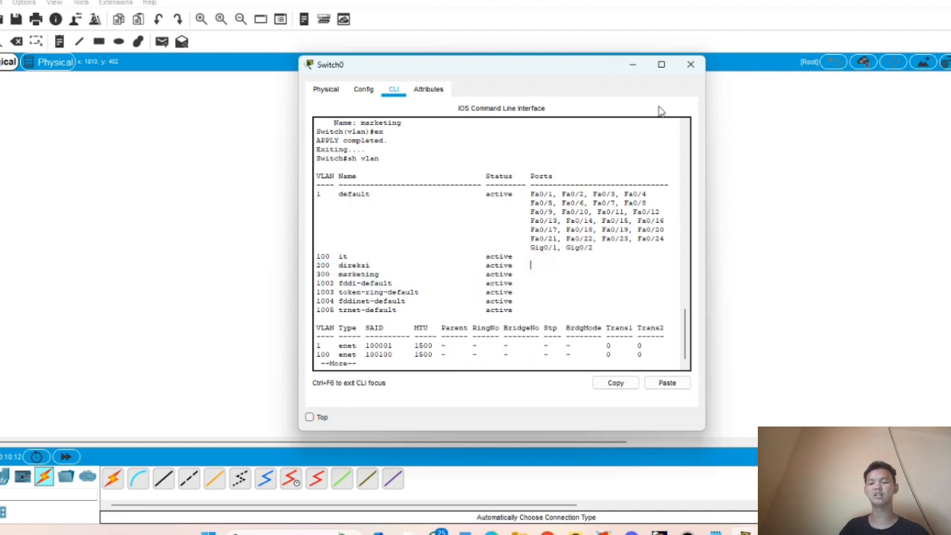
pyautogui.click(631, 71)
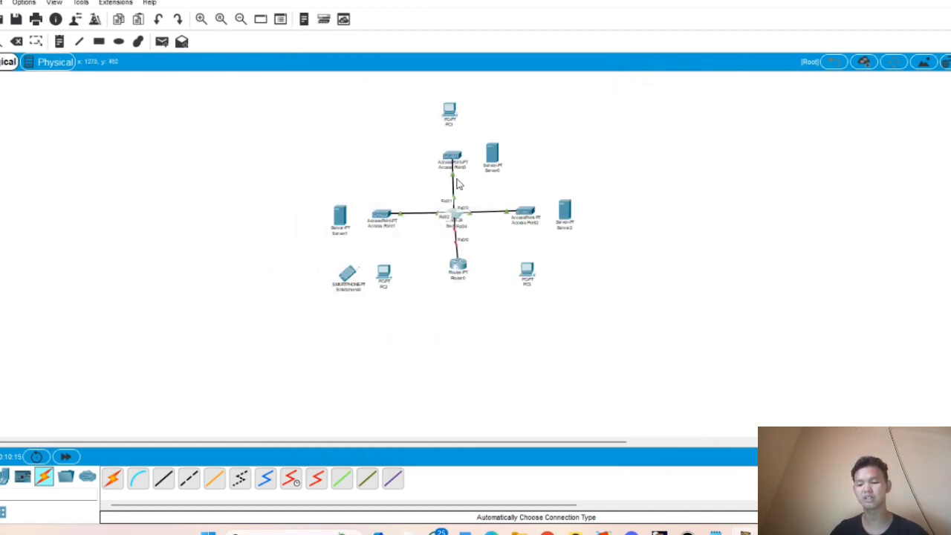
pyautogui.click(457, 217)
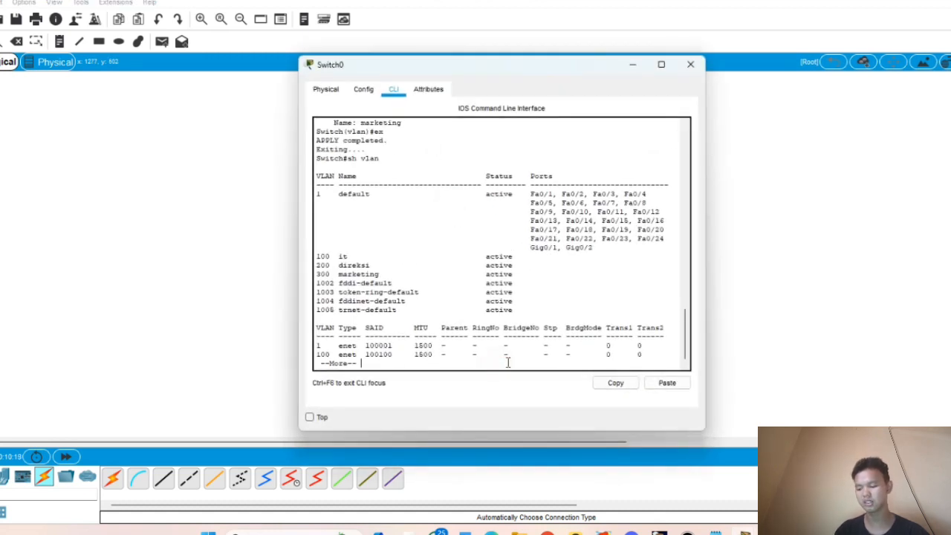
pyautogui.press('q')
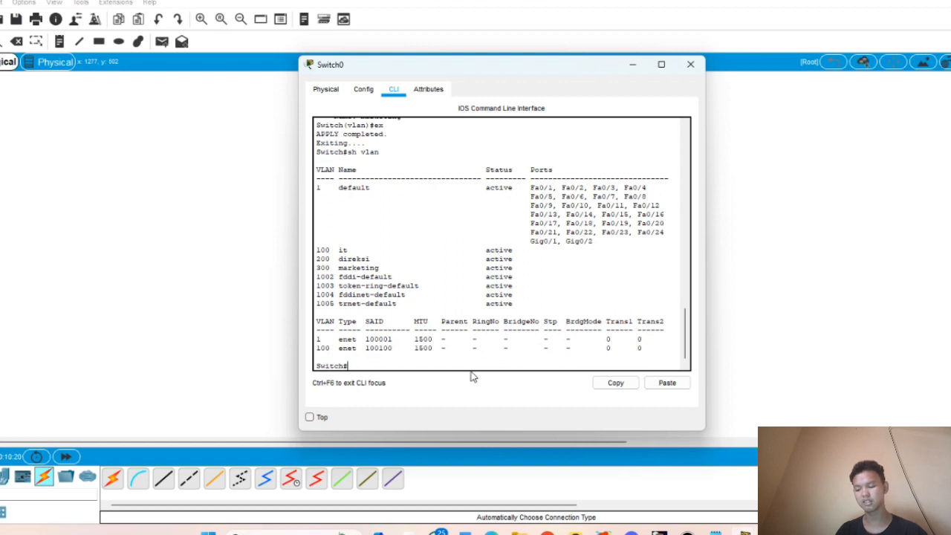
# - Enter privileged and global configuration mode on Switch0
pyautogui.write('en')
pyautogui.press('Return')
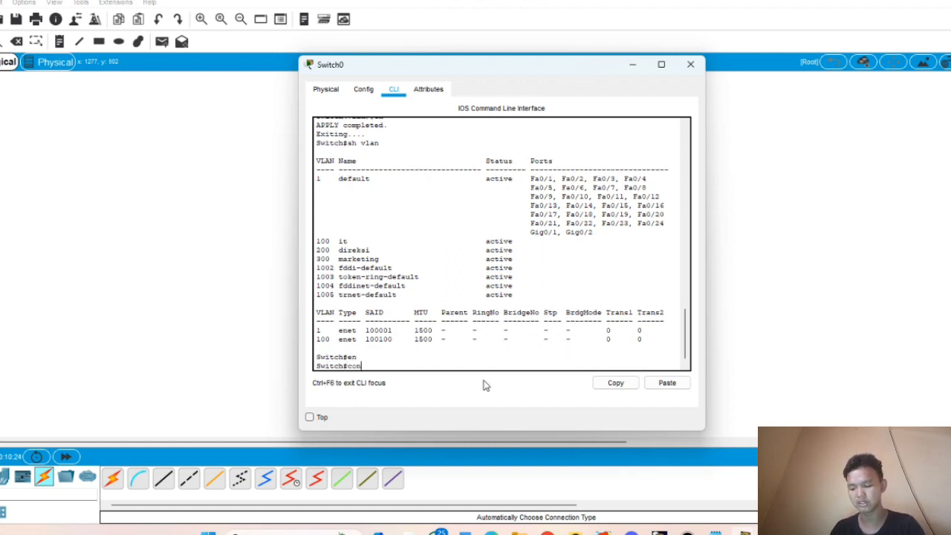
pyautogui.write('conf t')
pyautogui.press('Return')
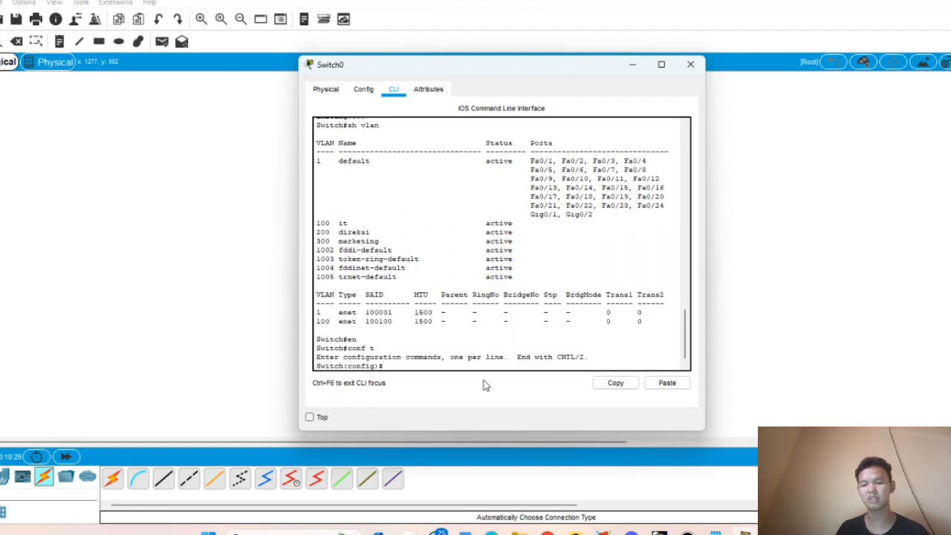
pyautogui.click(628, 67)
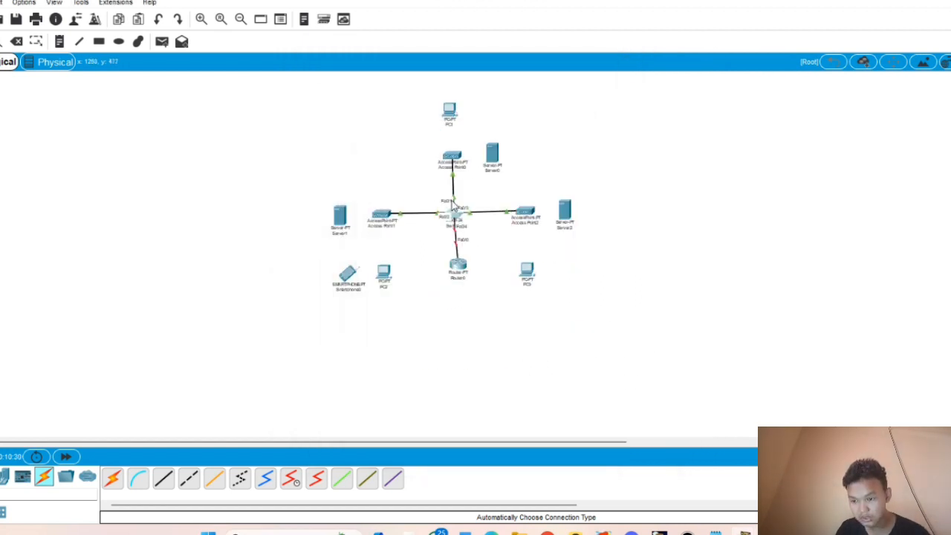
pyautogui.click(450, 217)
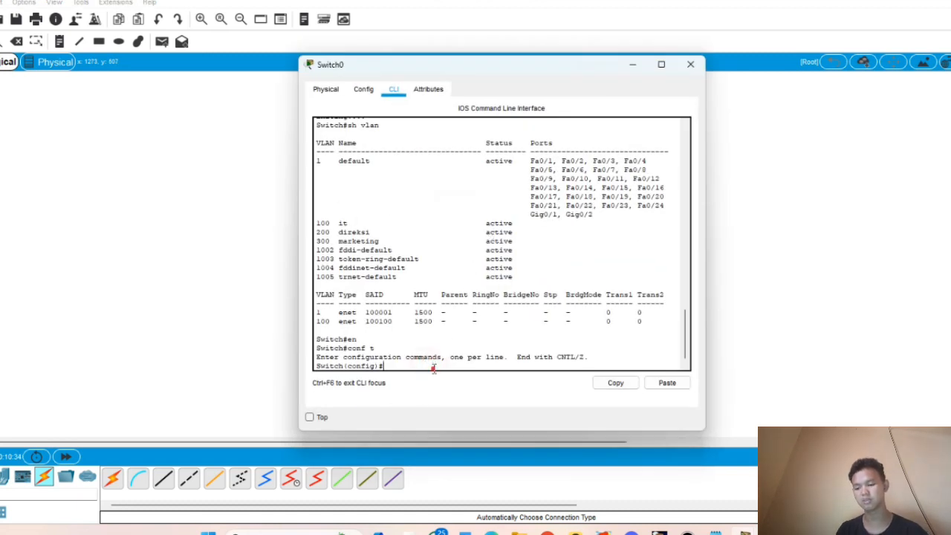
# - Assign port Fa0/1 to access VLAN 100 and exit the interface
pyautogui.write('int')
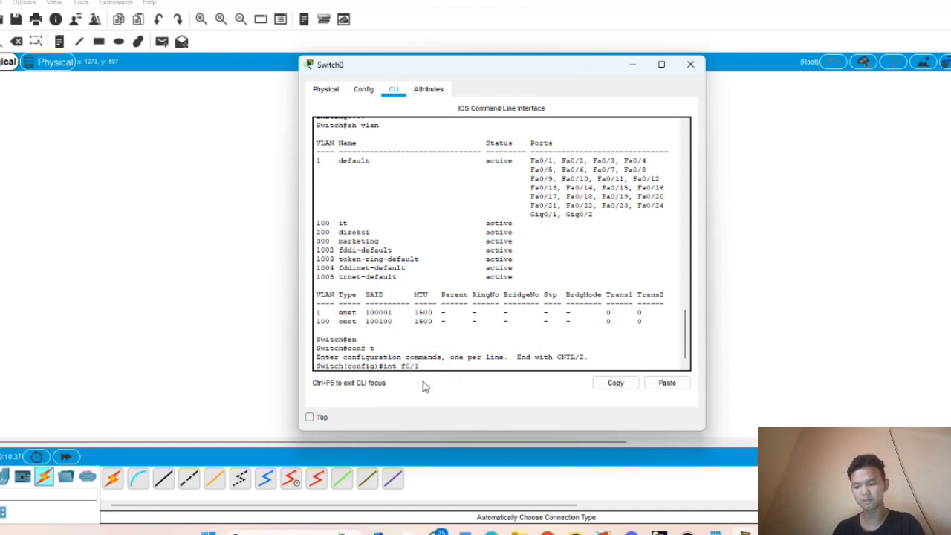
pyautogui.write(' f0/1')
pyautogui.press('Return')
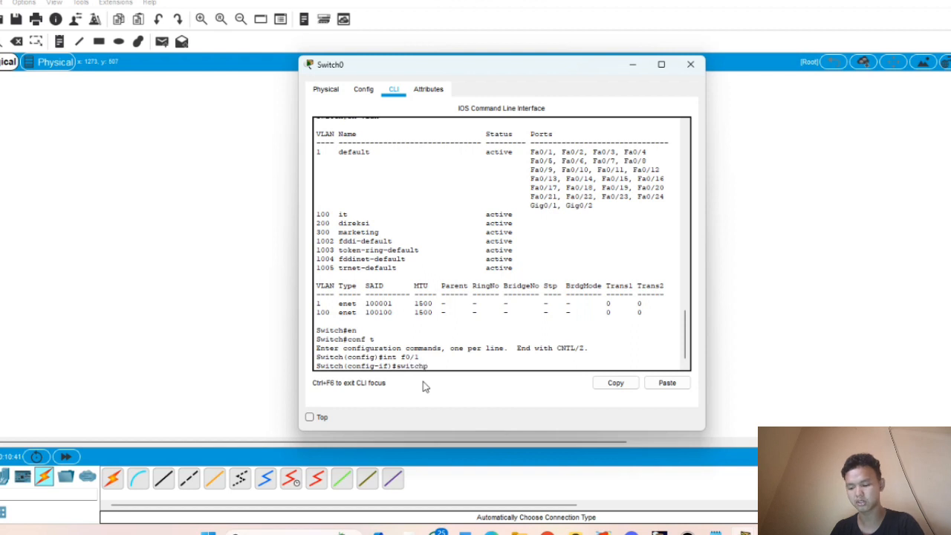
pyautogui.write('switchport access vlan  100')
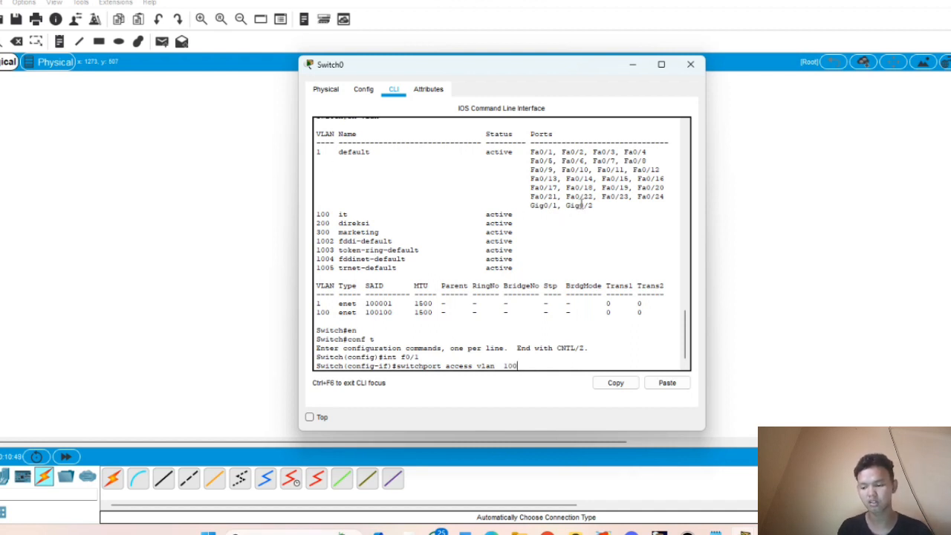
pyautogui.press('Return')
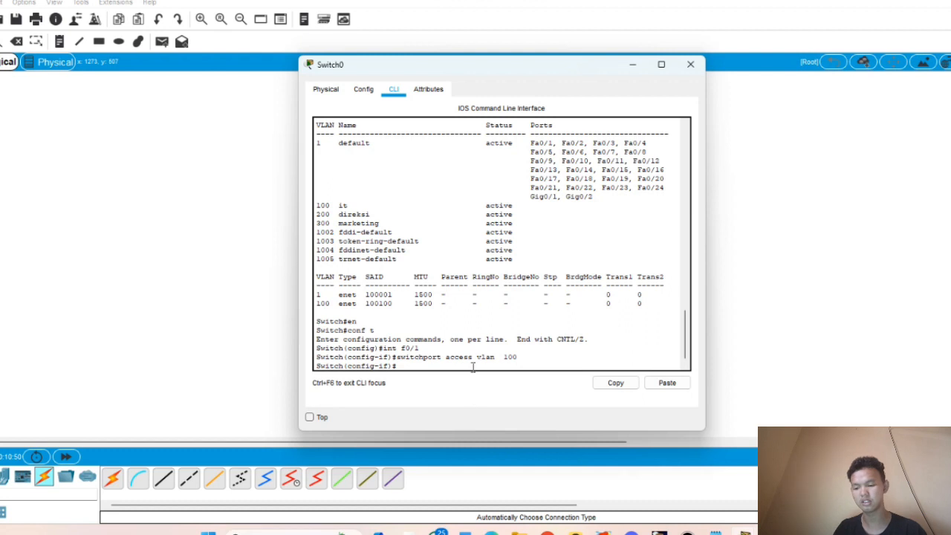
pyautogui.write('ex')
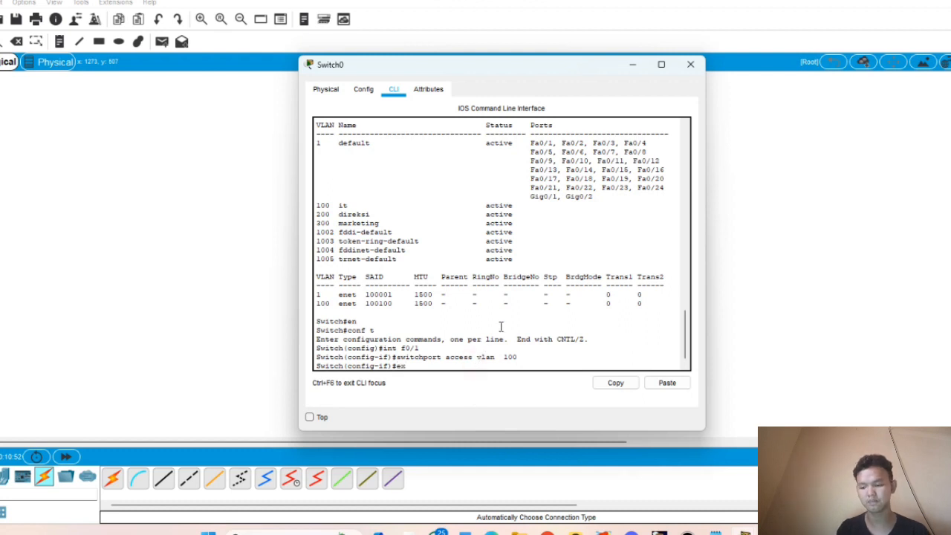
pyautogui.press('Return')
# - Assign port Fa0/2 to access VLAN 200
pyautogui.click(632, 64)
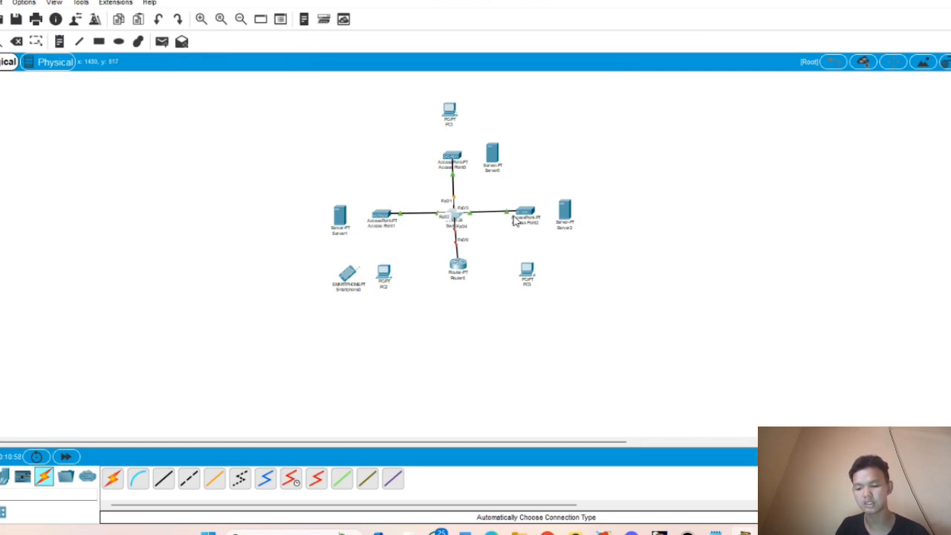
pyautogui.click(452, 219)
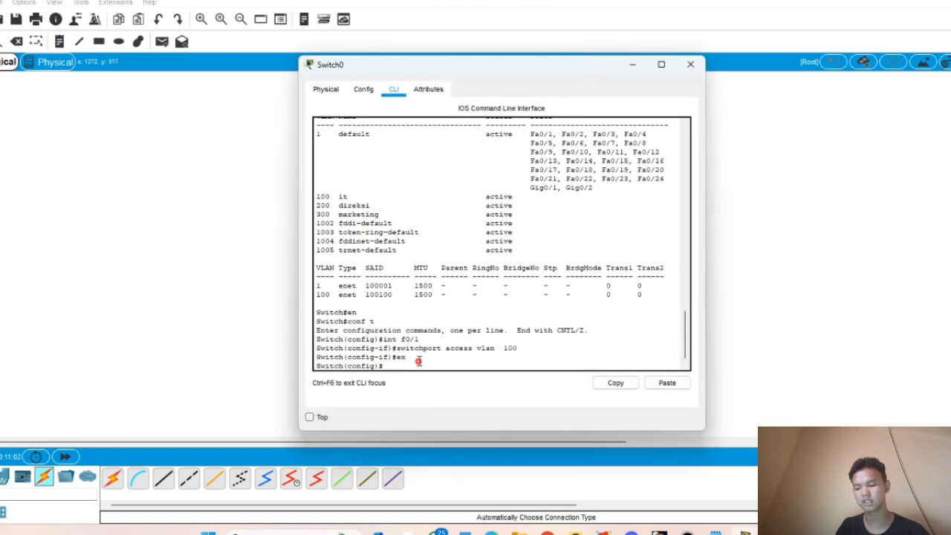
pyautogui.click(419, 361)
pyautogui.scroll(-1, 436, 363)
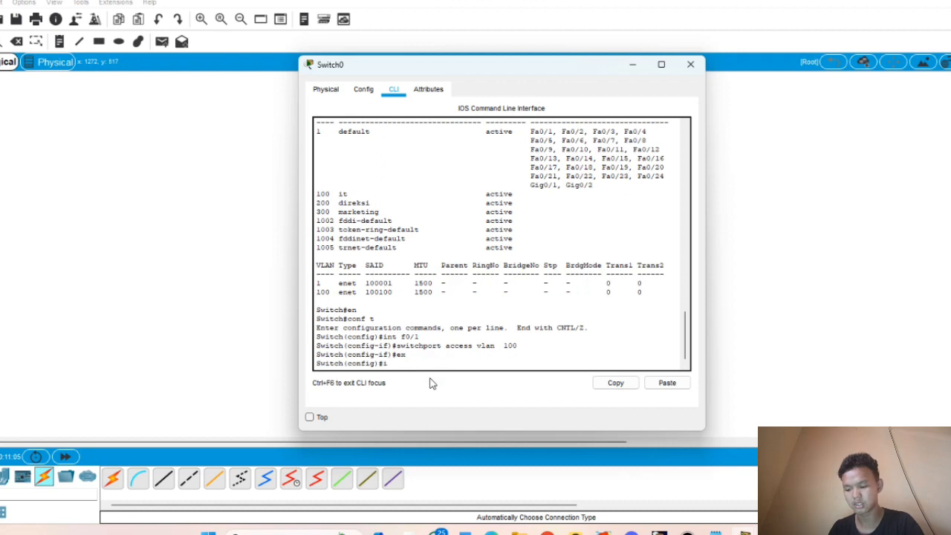
pyautogui.write('int f0/')
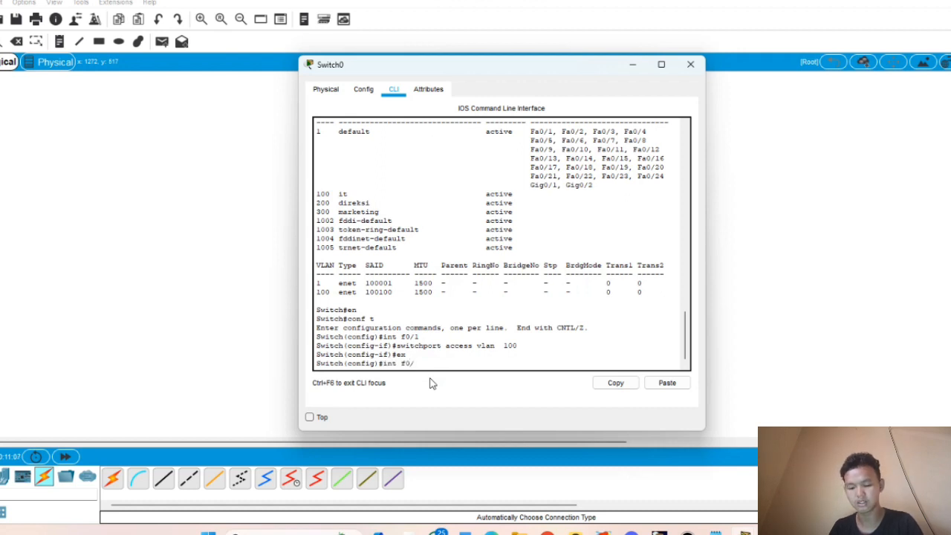
pyautogui.write('2')
pyautogui.press('Return')
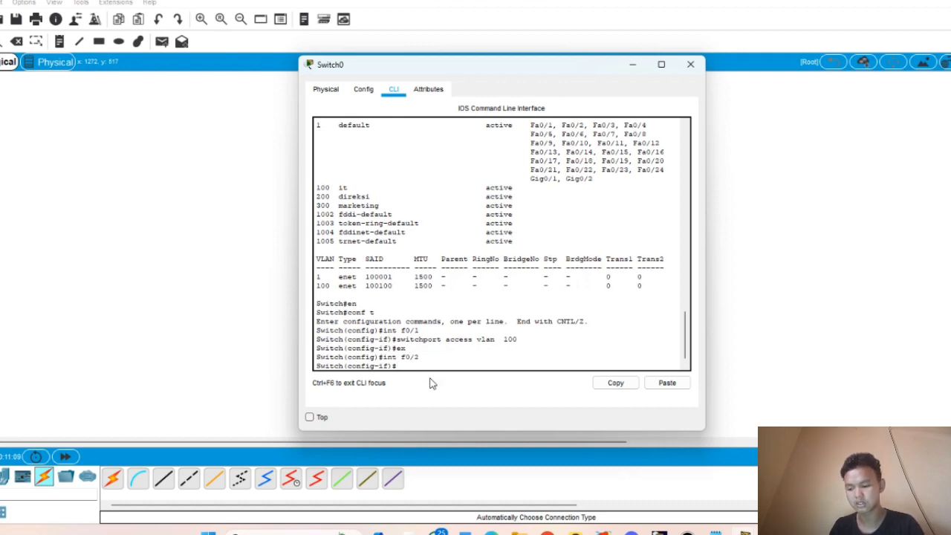
pyautogui.write('switchport access vlan 100')
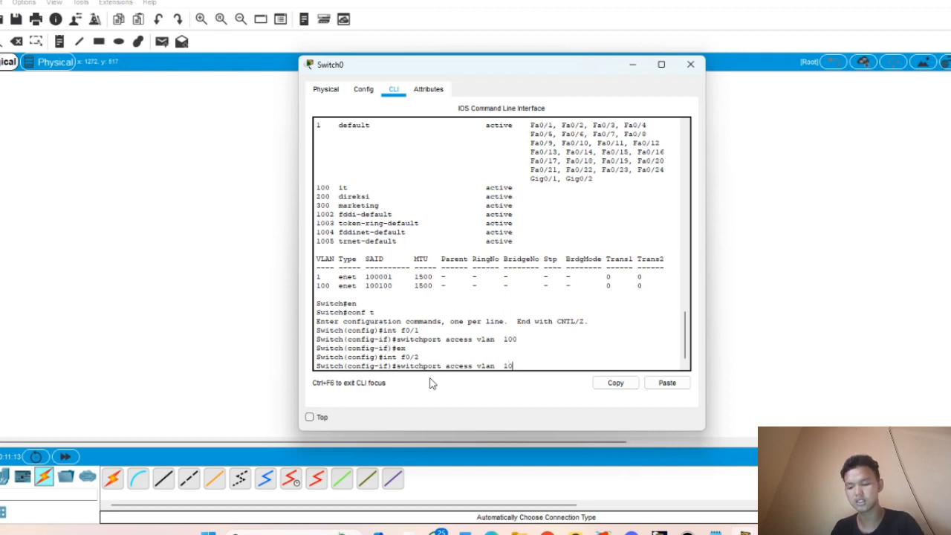
pyautogui.press('BackSpace')
pyautogui.press('BackSpace')
pyautogui.press('BackSpace')
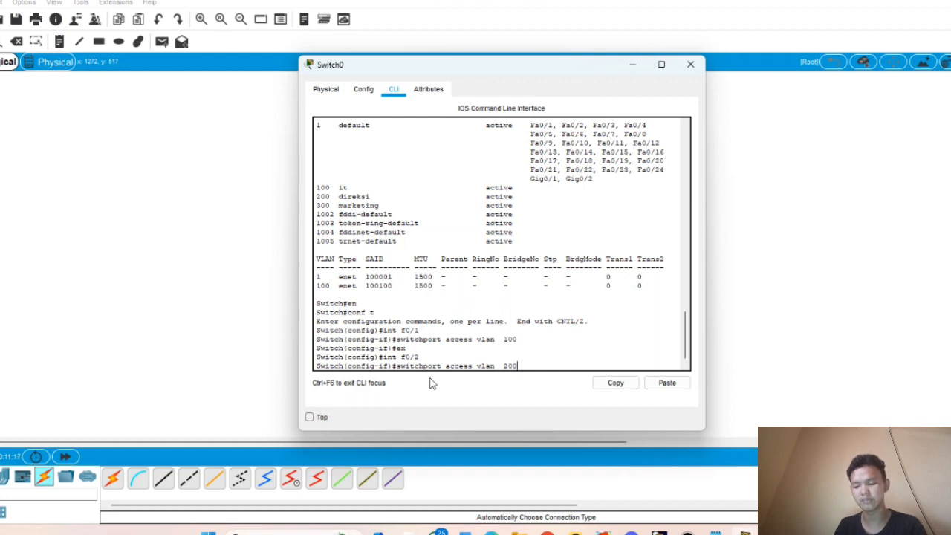
pyautogui.write('200')
pyautogui.press('Return')
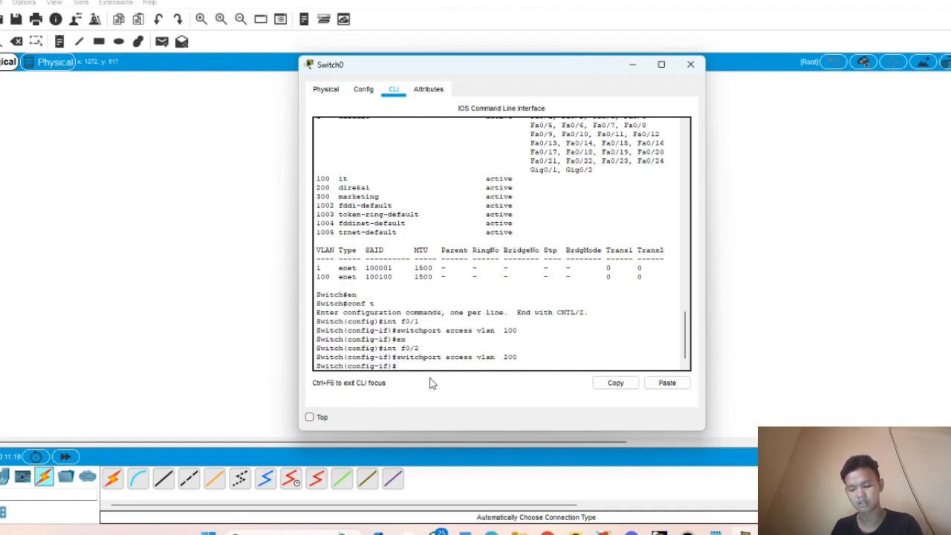
# - Assign port Fa0/3 to access VLAN 300, then exit configuration mode twice
pyautogui.press('Up')
pyautogui.press('Up')
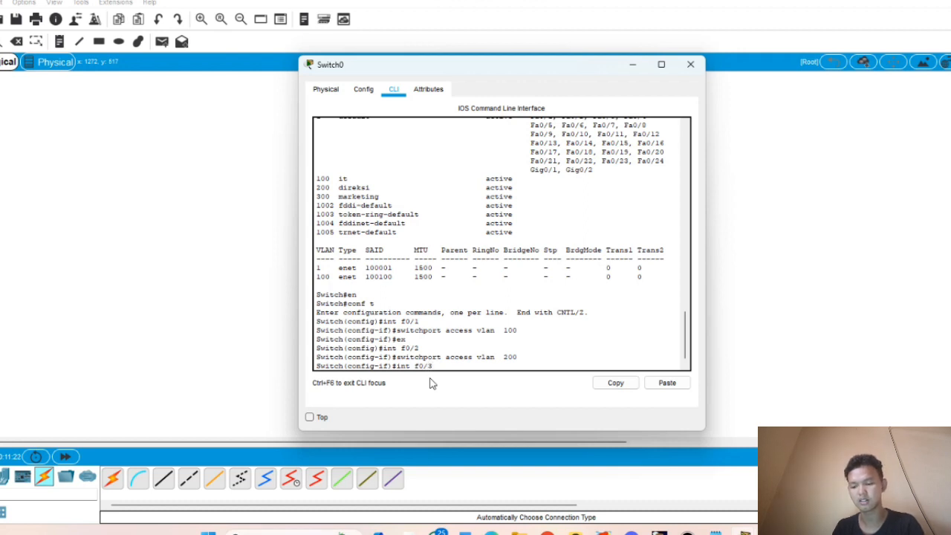
pyautogui.press('Return')
pyautogui.press('Up')
pyautogui.press('Up')
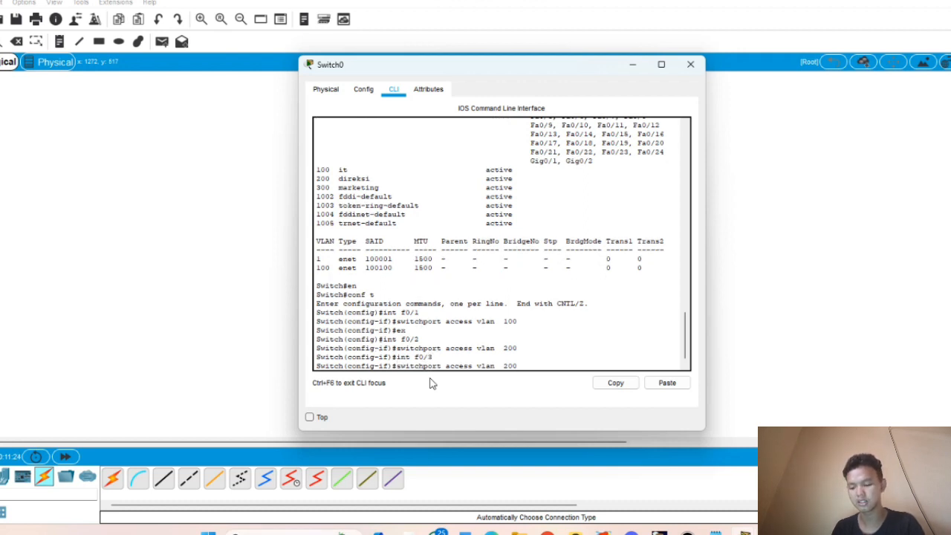
pyautogui.write('300')
pyautogui.press('Return')
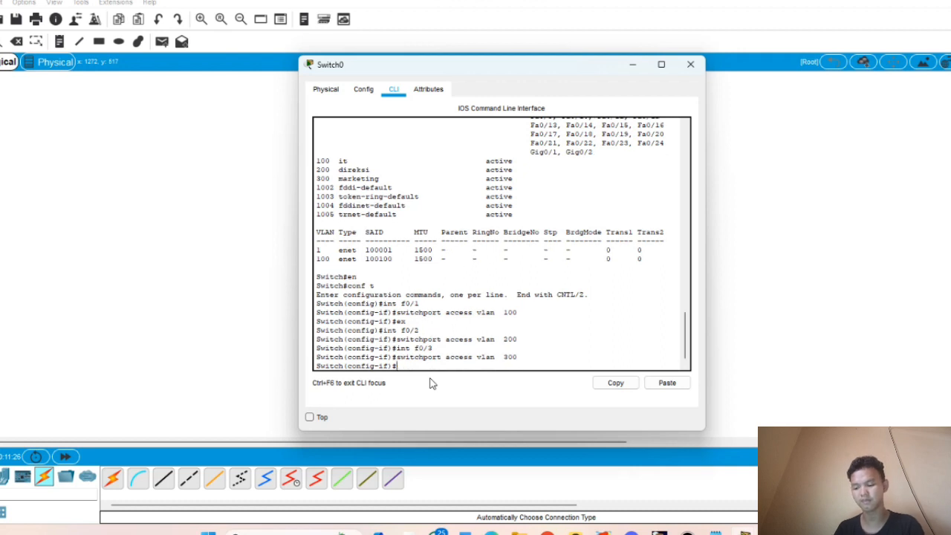
pyautogui.write('ex')
pyautogui.press('Return')
pyautogui.write('ex')
pyautogui.press('Return')
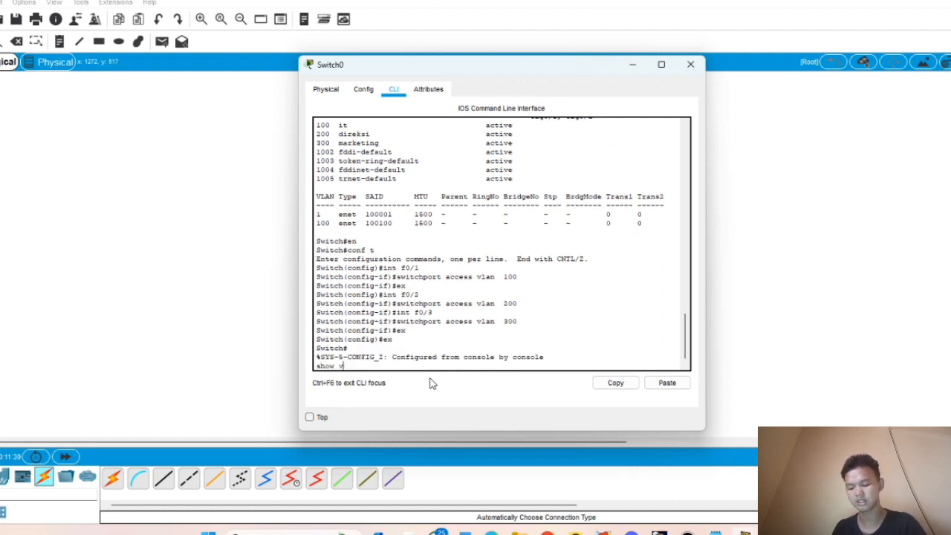
# - Run show vlan to verify Fa0/1–Fa0/3 sit in VLANs 100, 200 and 300, then close Switch0
pyautogui.write('show vlan')
pyautogui.press('Return')
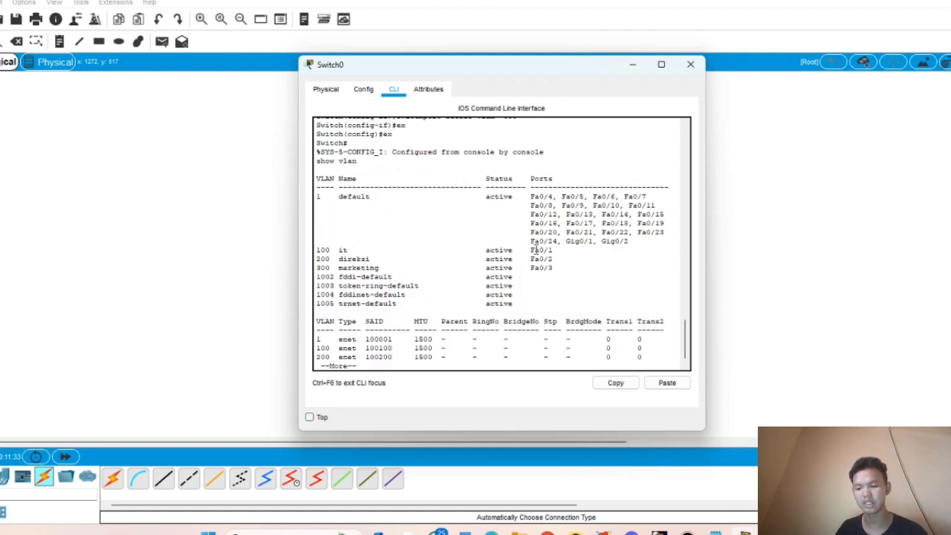
pyautogui.moveTo(548, 251)
pyautogui.mouseDown()
pyautogui.moveTo(528, 259)
pyautogui.moveTo(556, 251)
pyautogui.mouseUp()
pyautogui.moveTo(326, 251); pyautogui.dragTo(375, 251)
pyautogui.moveTo(563, 259); pyautogui.dragTo(497, 259)
pyautogui.moveTo(384, 267); pyautogui.dragTo(357, 267)
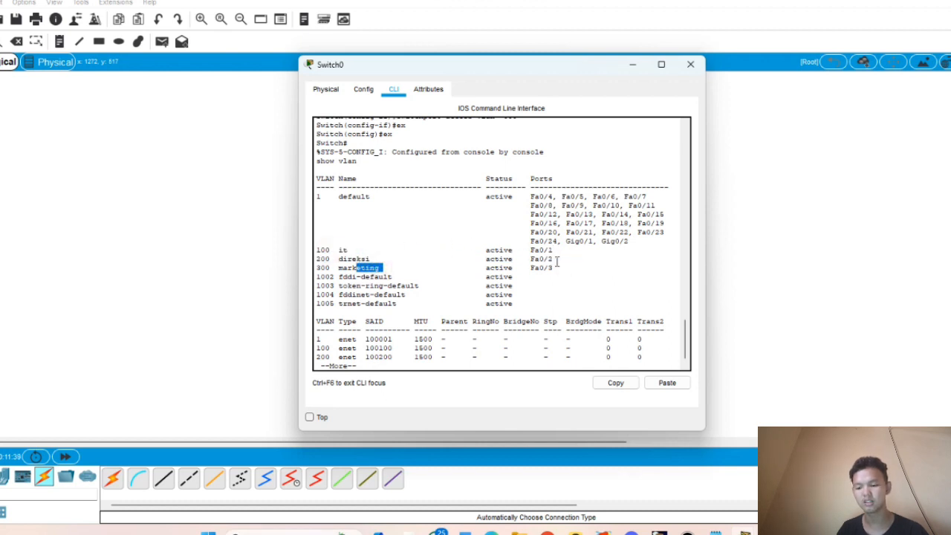
pyautogui.moveTo(565, 267); pyautogui.dragTo(499, 267)
pyautogui.moveTo(316, 268); pyautogui.dragTo(359, 269)
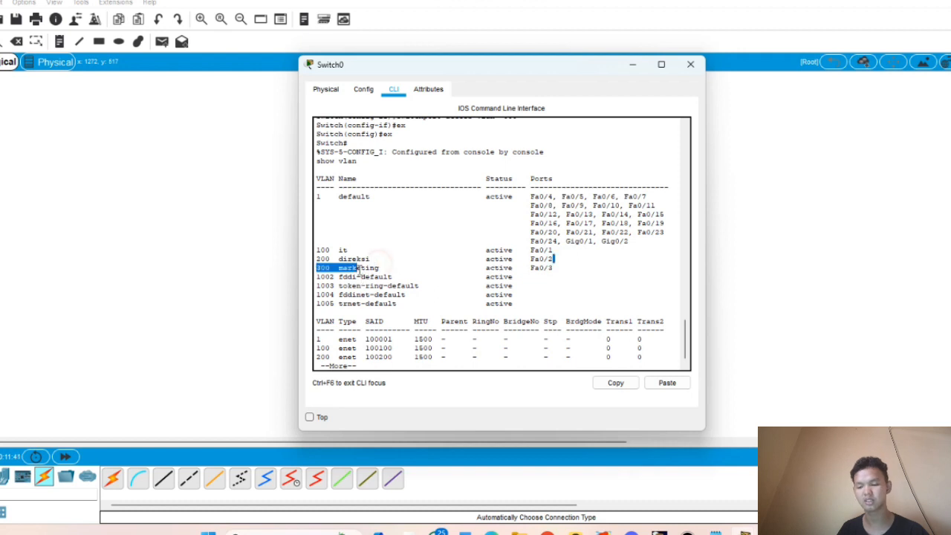
pyautogui.click(686, 69)
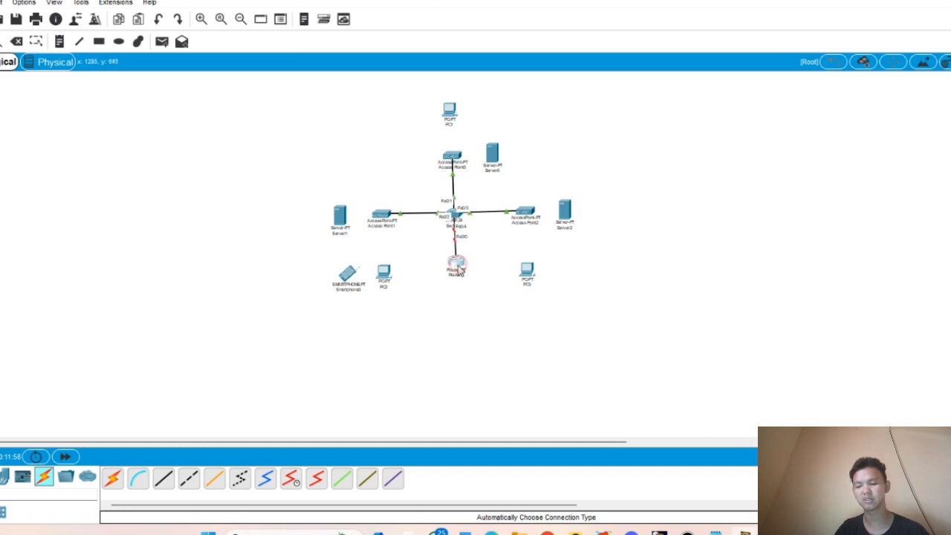
# - Open Router0's CLI and decline the initial configuration dialog with 'no'
pyautogui.click(456, 266)
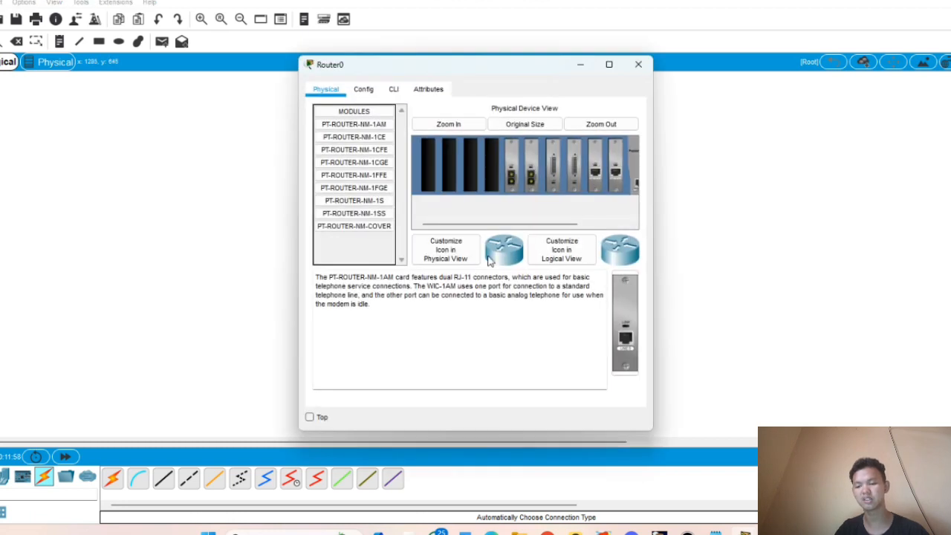
pyautogui.click(394, 89)
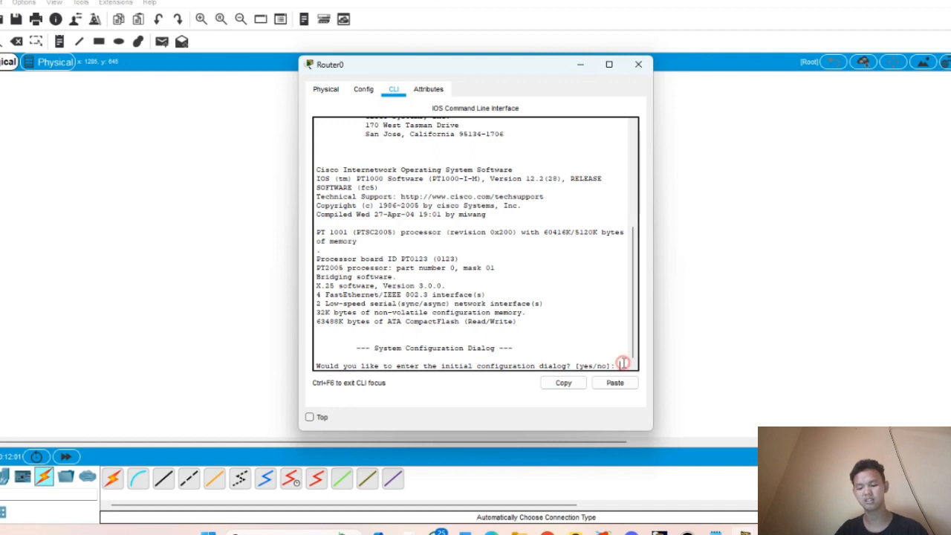
pyautogui.write('no')
pyautogui.press('Return')
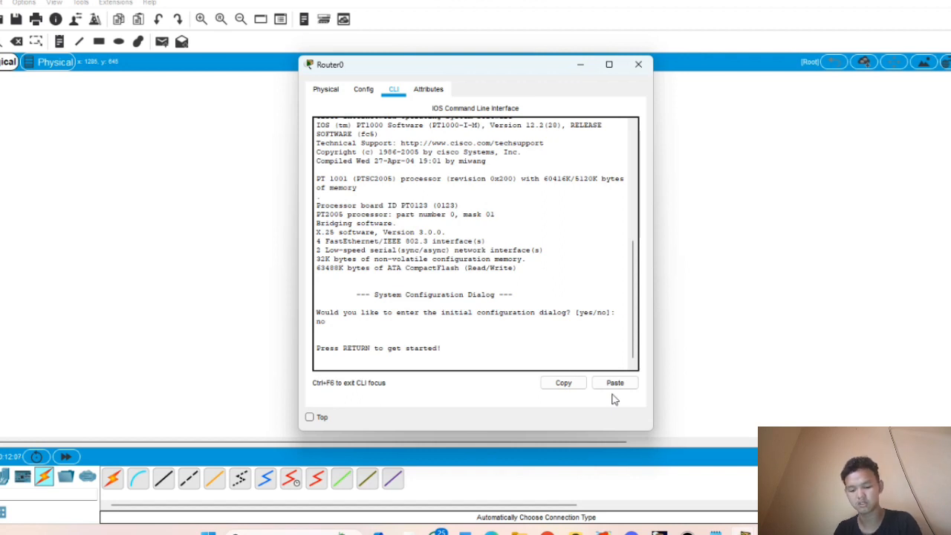
pyautogui.press('Return')
# - Enter enable and conf t on Router0, then begin typing int f0/0.100
pyautogui.write('en')
pyautogui.press('Return')
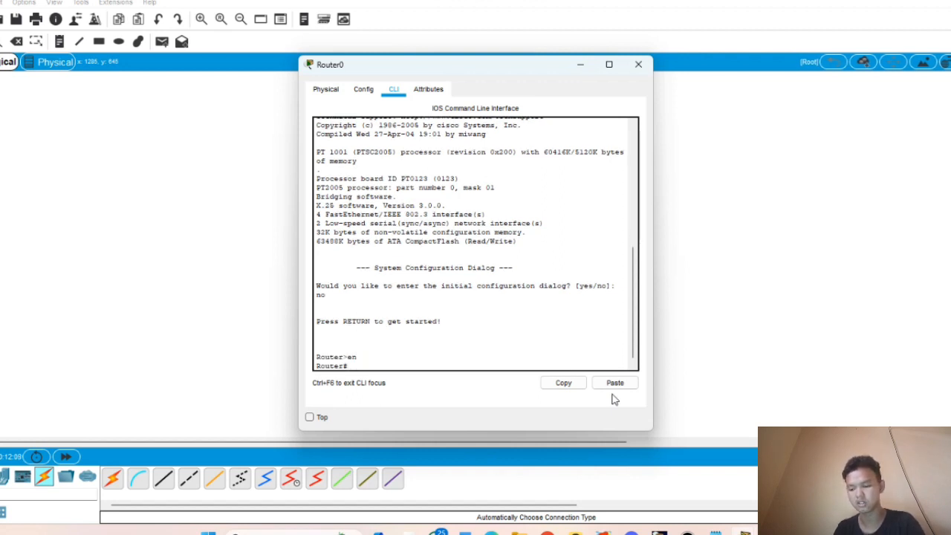
pyautogui.write('conf t')
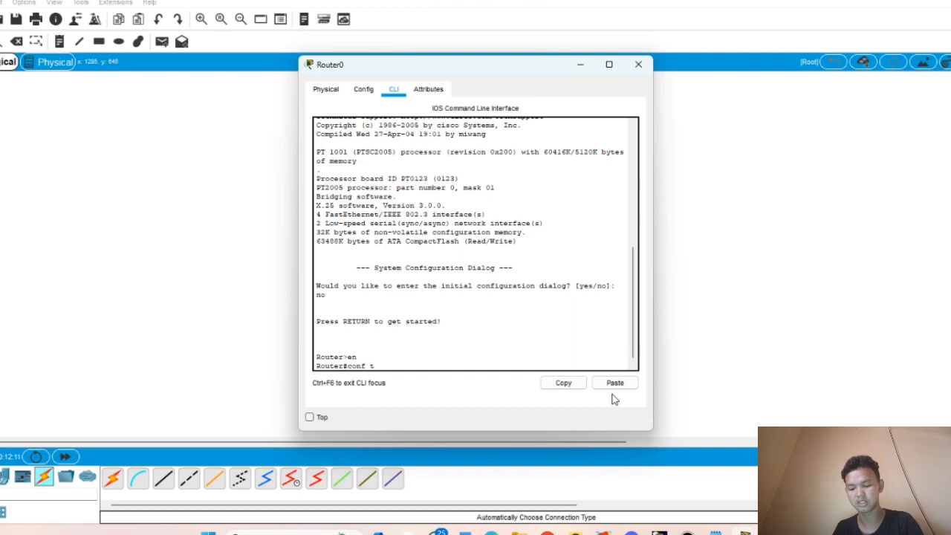
pyautogui.press('Return')
pyautogui.write('int f')
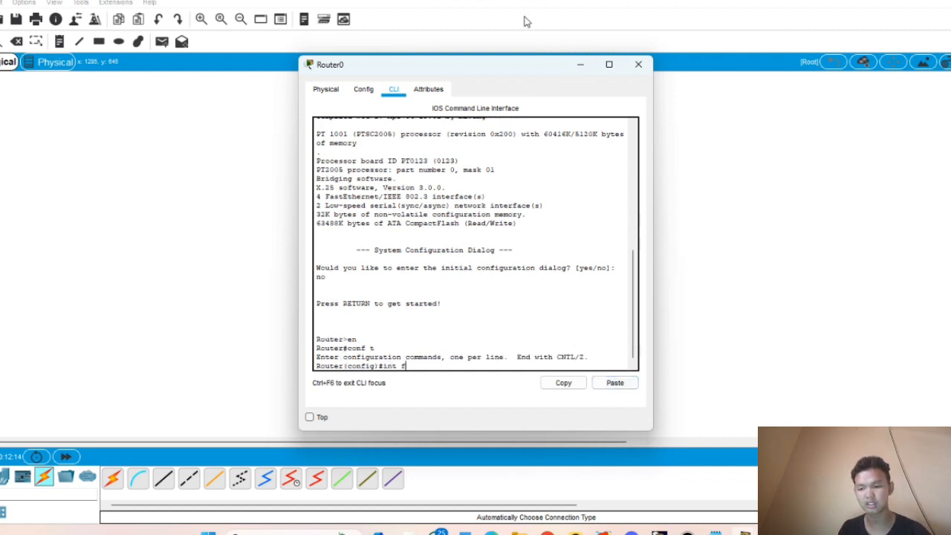
pyautogui.click(638, 63)
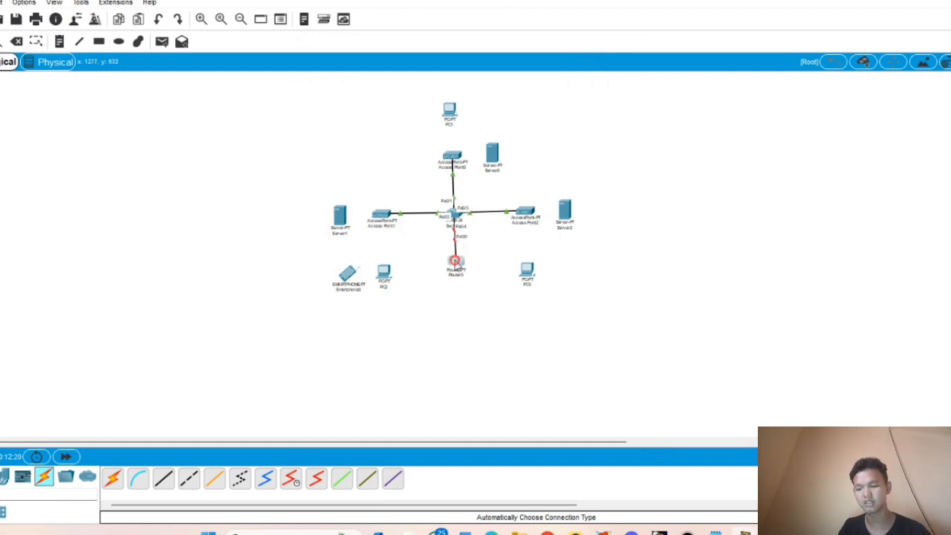
pyautogui.click(455, 263)
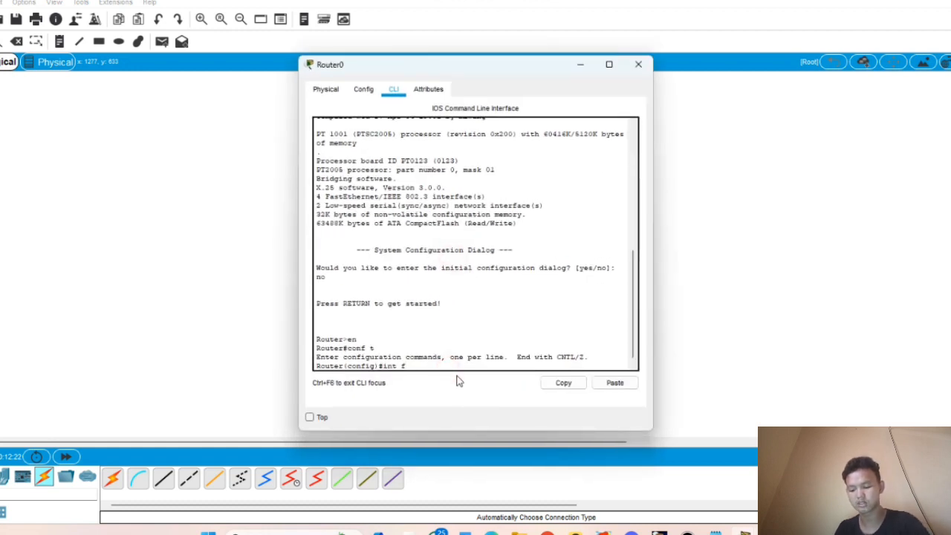
pyautogui.write('/0')
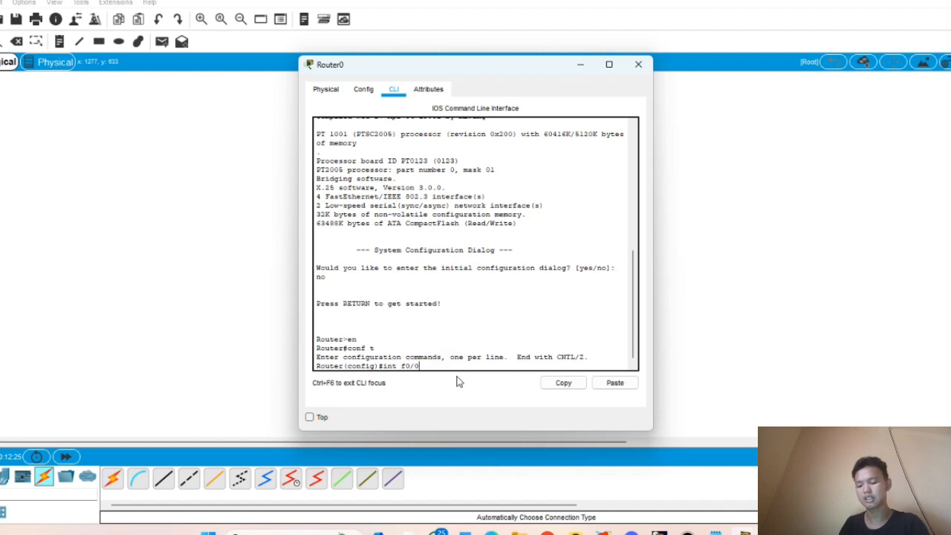
pyautogui.write('.')
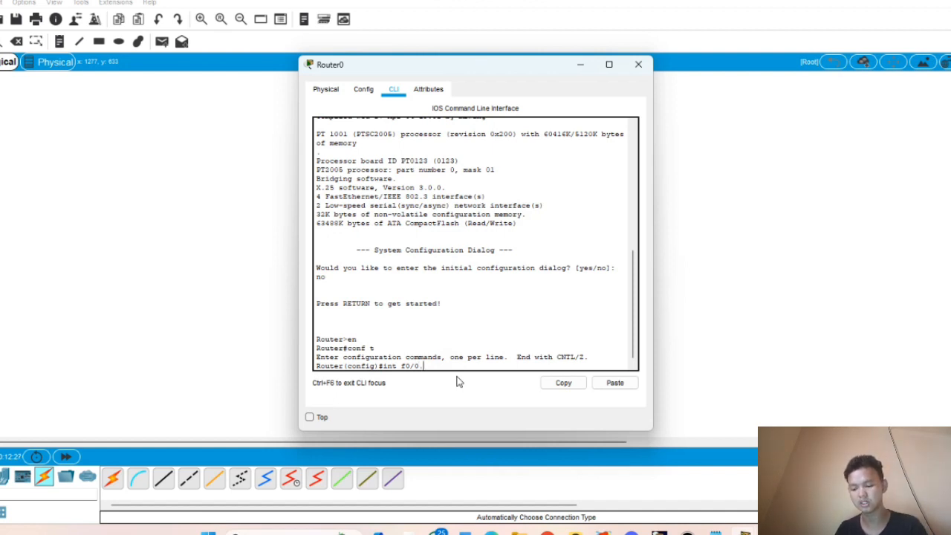
pyautogui.write('100')
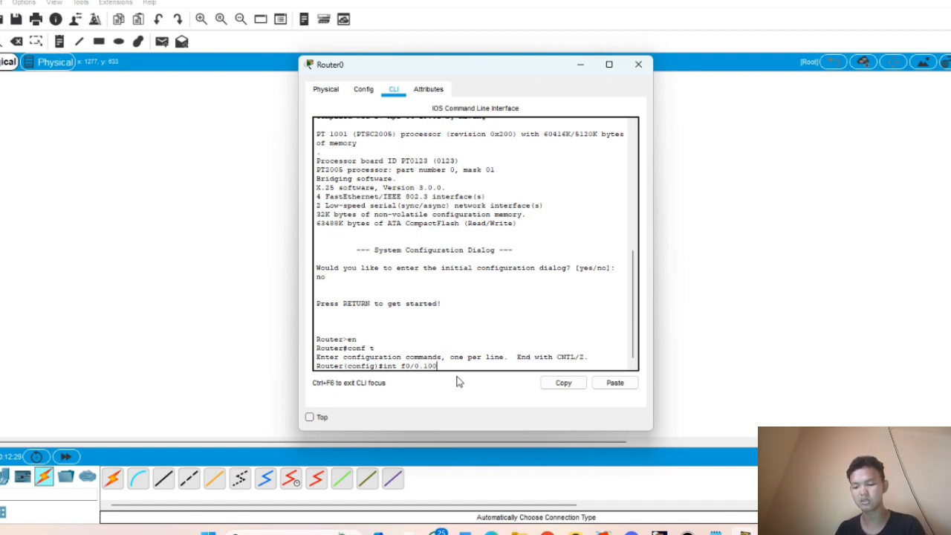
# - Create f0/0.100 with encapsulation dot1Q 100 and IP 192.168.10.1 255.255.255.128, then exit
pyautogui.press('Return')
pyautogui.write('encap')
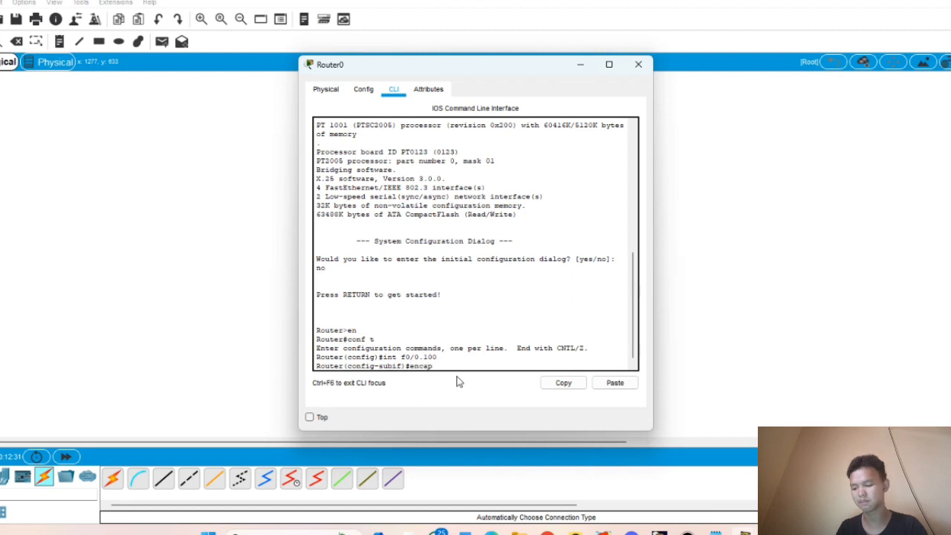
pyautogui.press('Tab')
pyautogui.press('Tab')
pyautogui.write('1')
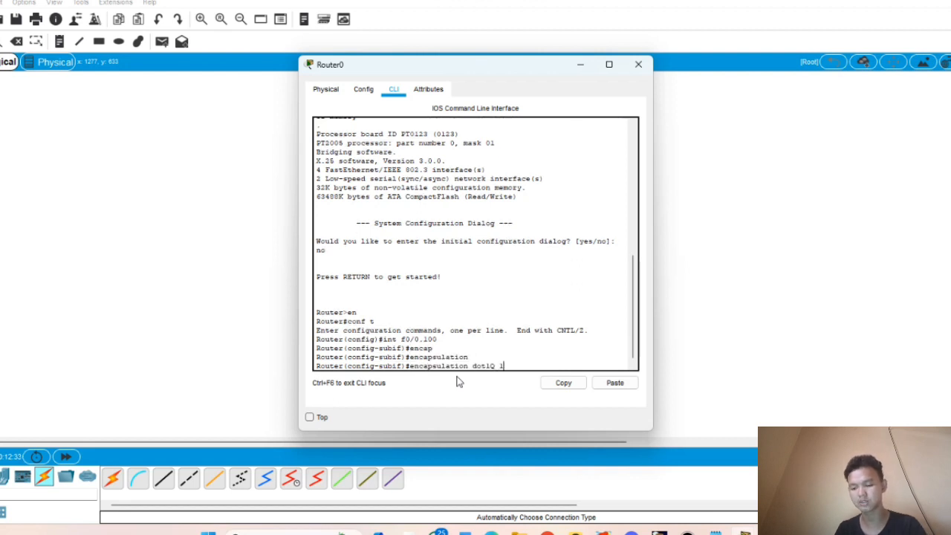
pyautogui.write('00')
pyautogui.press('Return')
pyautogui.write('ig-subif)#i')
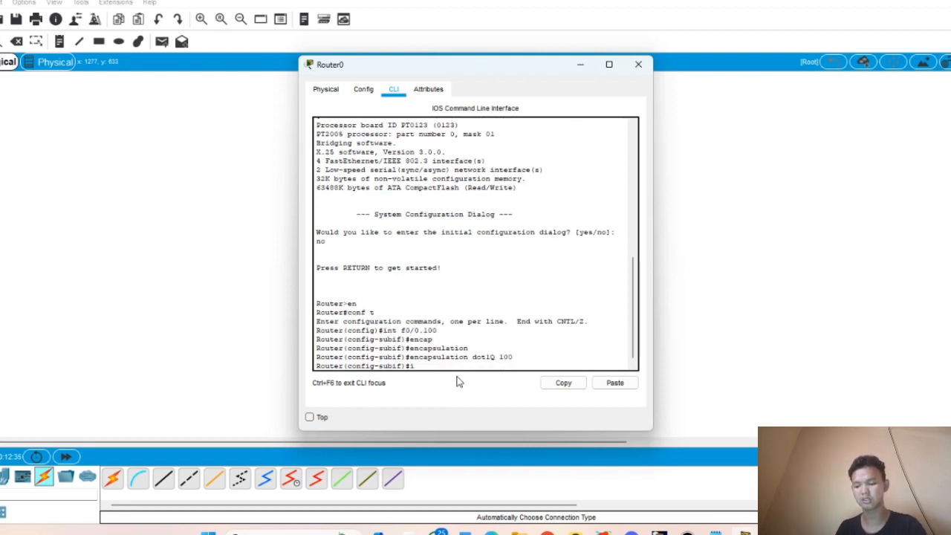
pyautogui.write('p add')
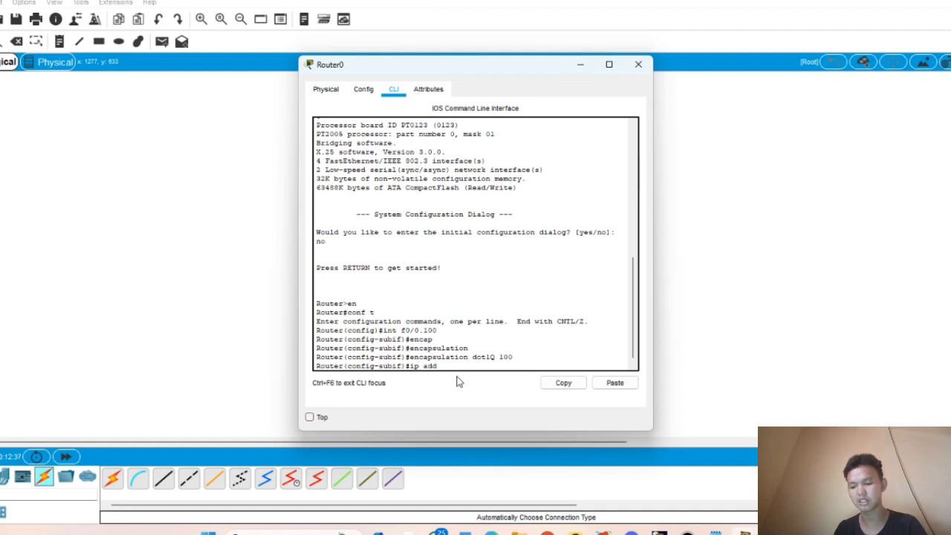
pyautogui.write(' 192.')
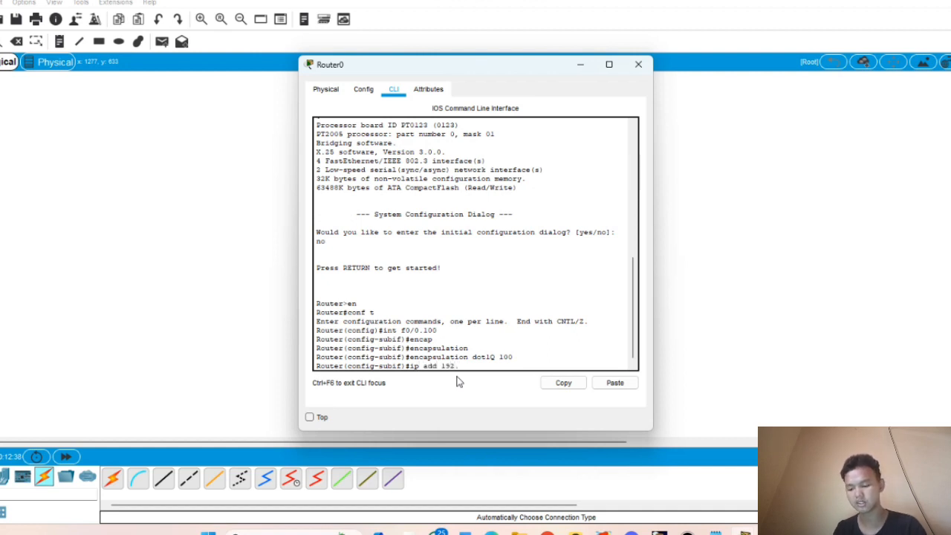
pyautogui.write('168')
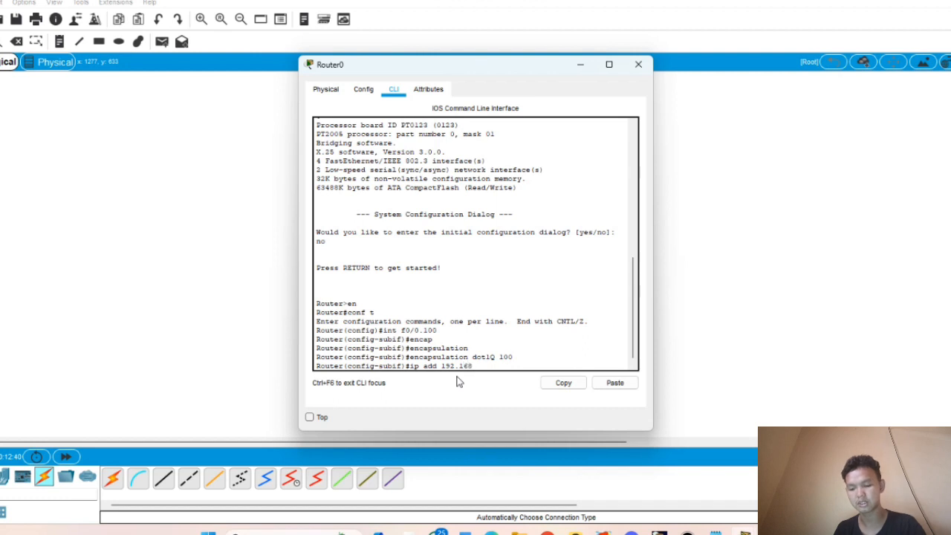
pyautogui.write('.10.')
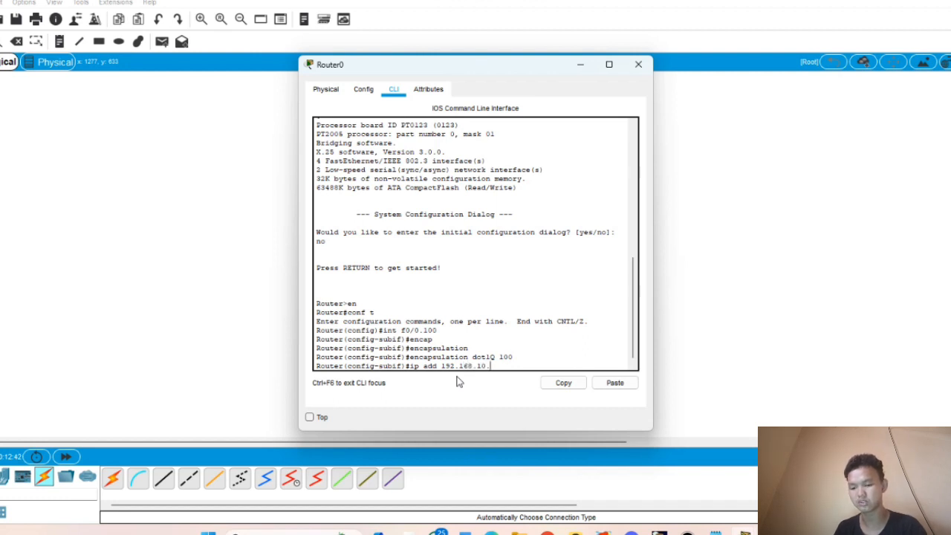
pyautogui.write('1 2')
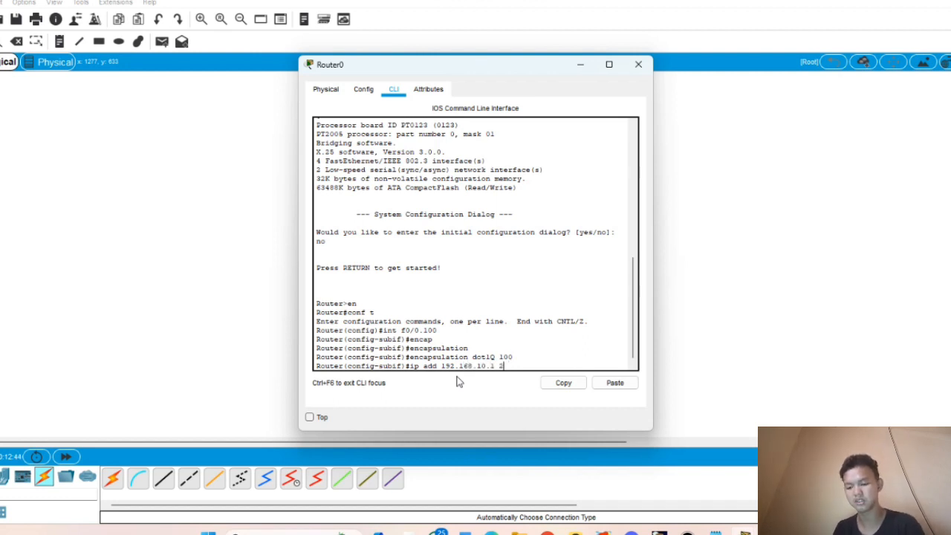
pyautogui.write('55.25')
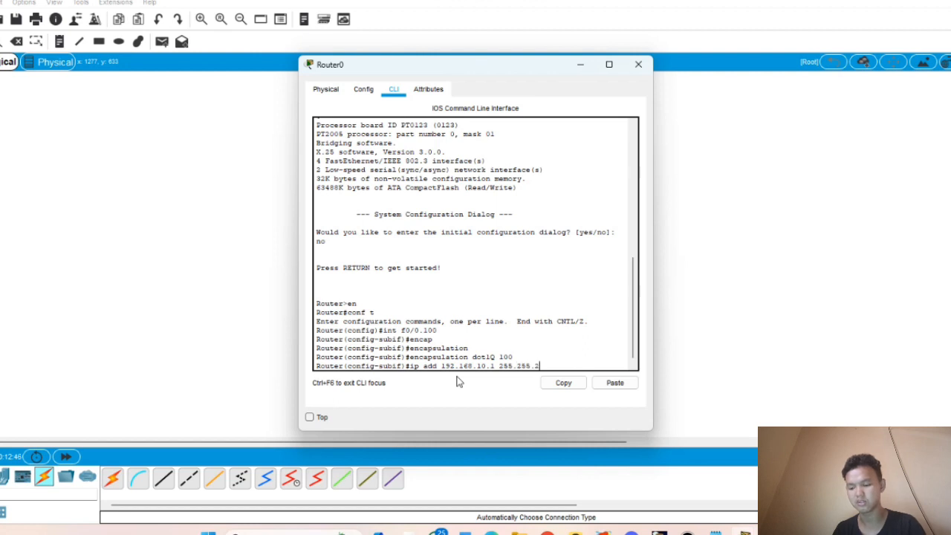
pyautogui.write('5.255.')
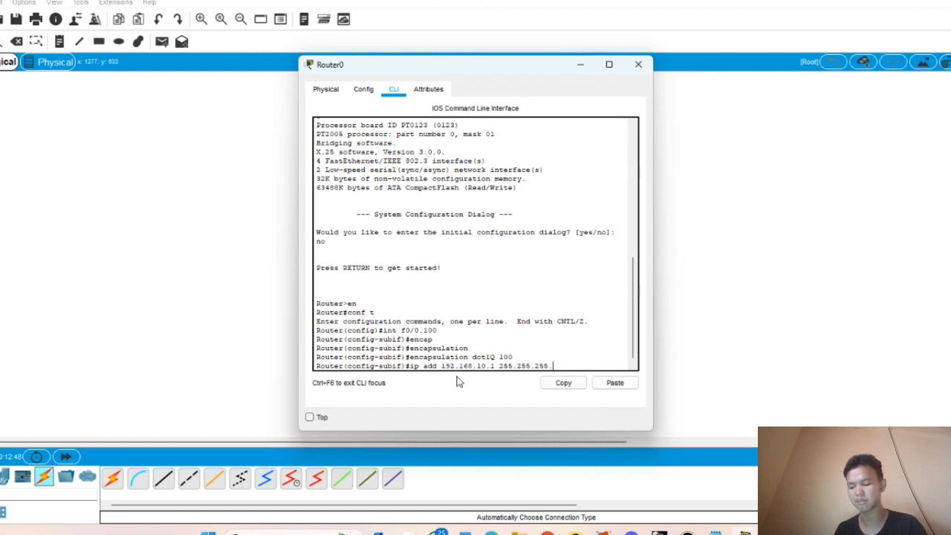
pyautogui.write('1')
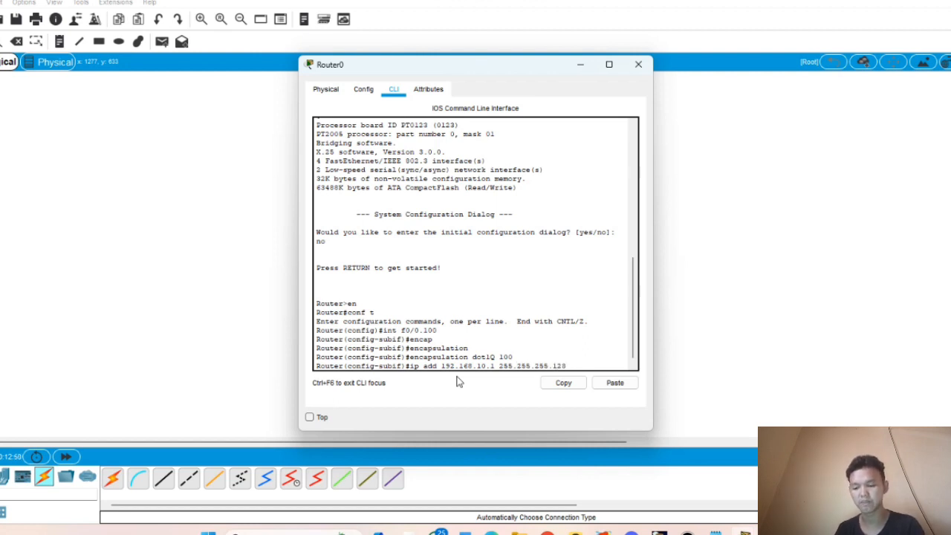
pyautogui.write('28')
pyautogui.press('Return')
pyautogui.write('er(config-subif)#e')
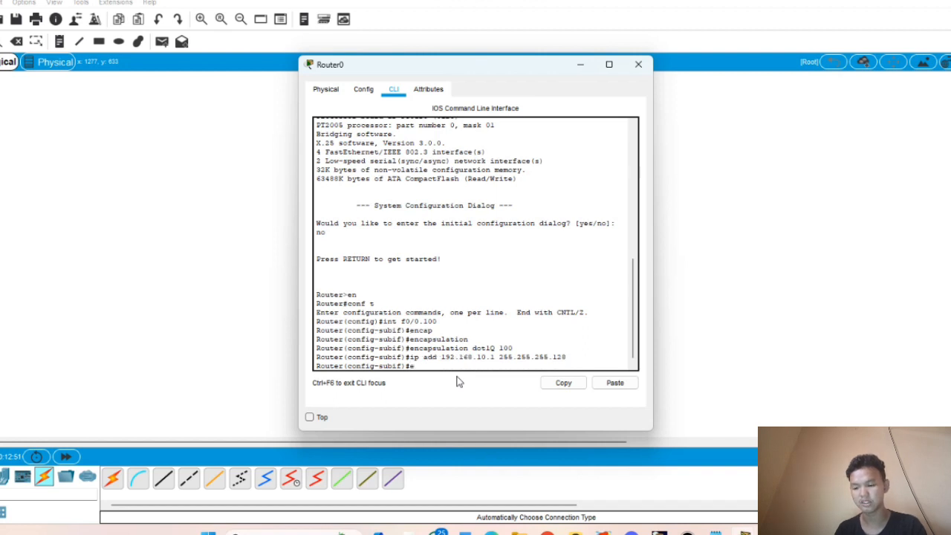
pyautogui.write('x')
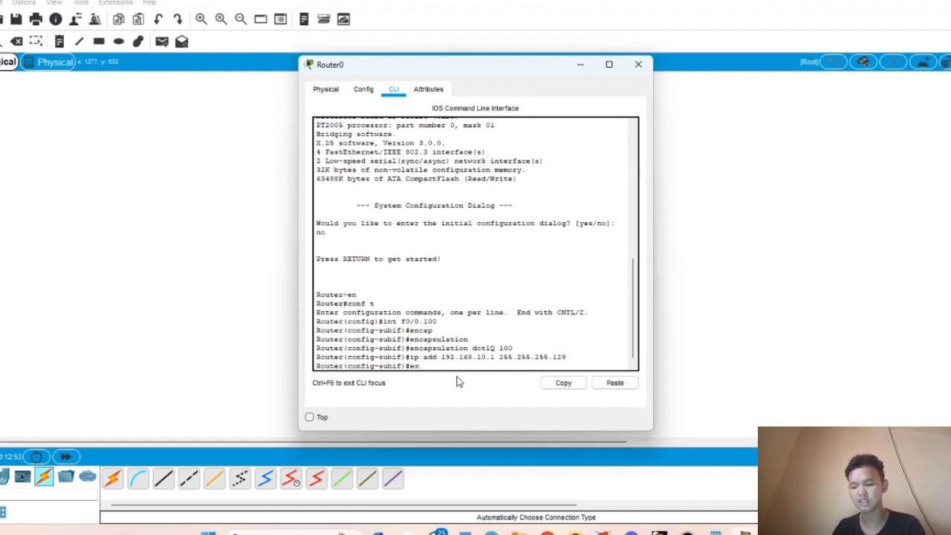
pyautogui.press('Return')
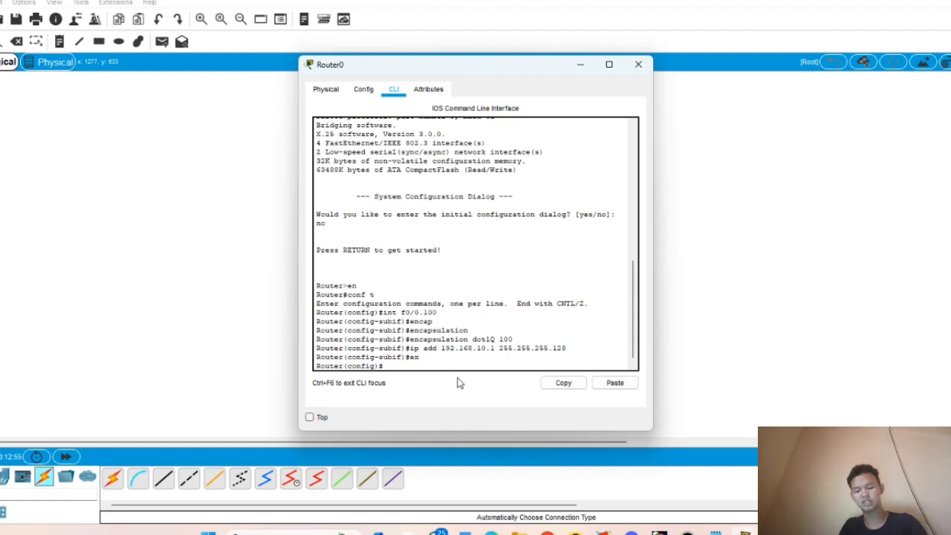
# - Create f0/0.200 with encapsulation dot1Q 200 and IP 192.168.20.1 255.255.255.128, then exit
pyautogui.press('Up')
pyautogui.press('Up')
pyautogui.press('Up')
pyautogui.press('Up')
pyautogui.press('Up')
pyautogui.press('Up')
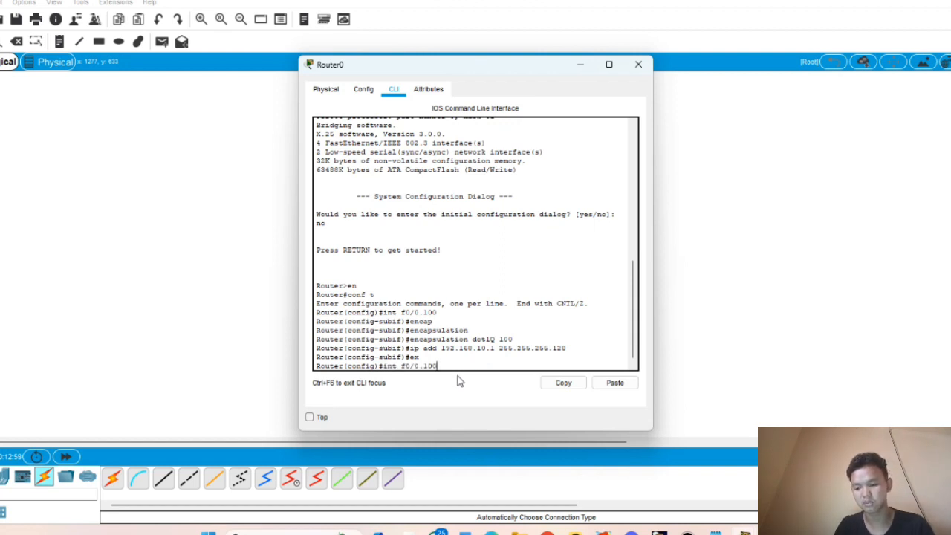
pyautogui.press('BackSpace')
pyautogui.press('BackSpace')
pyautogui.write('200')
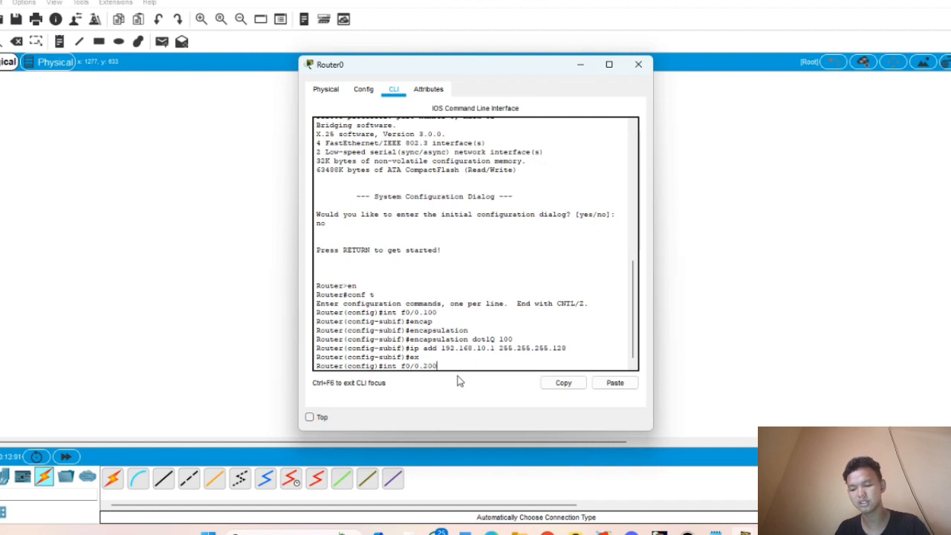
pyautogui.press('Return')
pyautogui.write('er(config-subif)#e')
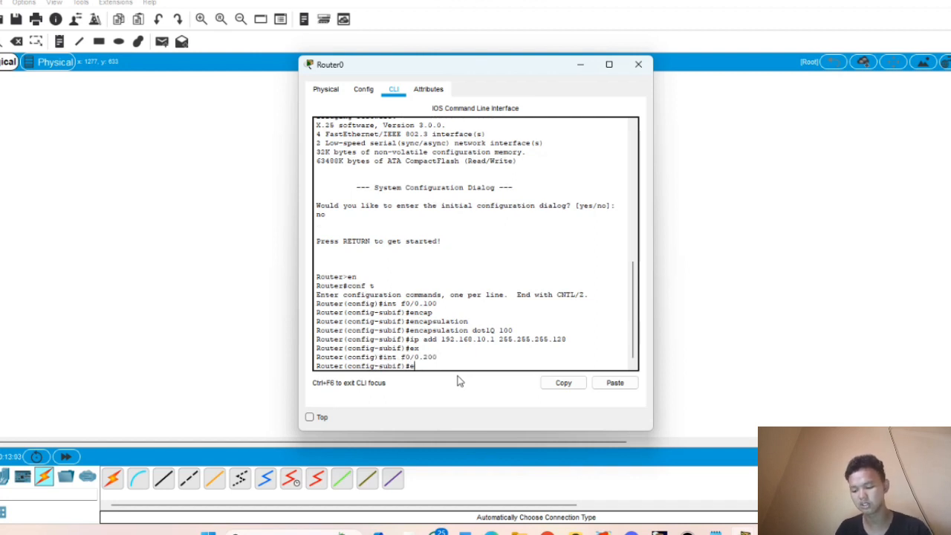
pyautogui.write('ncap')
pyautogui.press('Tab')
pyautogui.press('Tab')
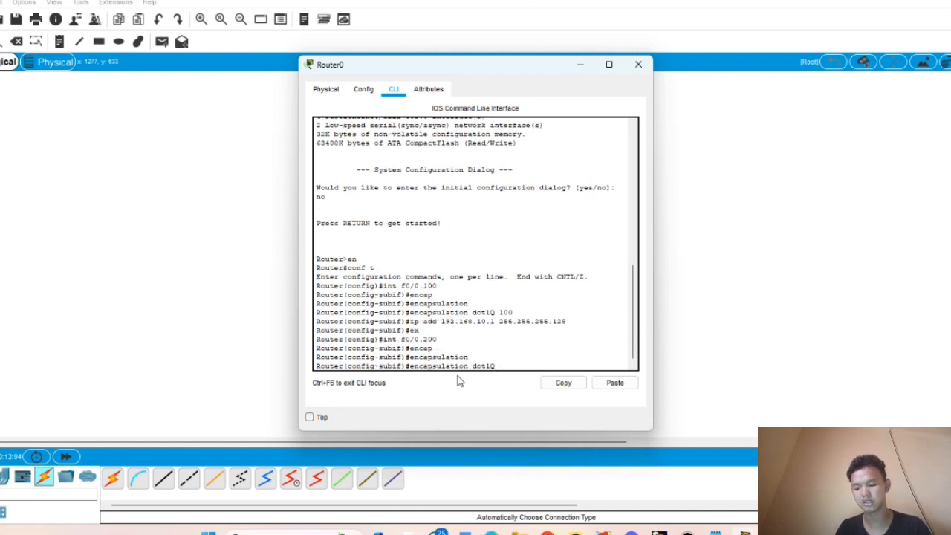
pyautogui.write('200')
pyautogui.press('Return')
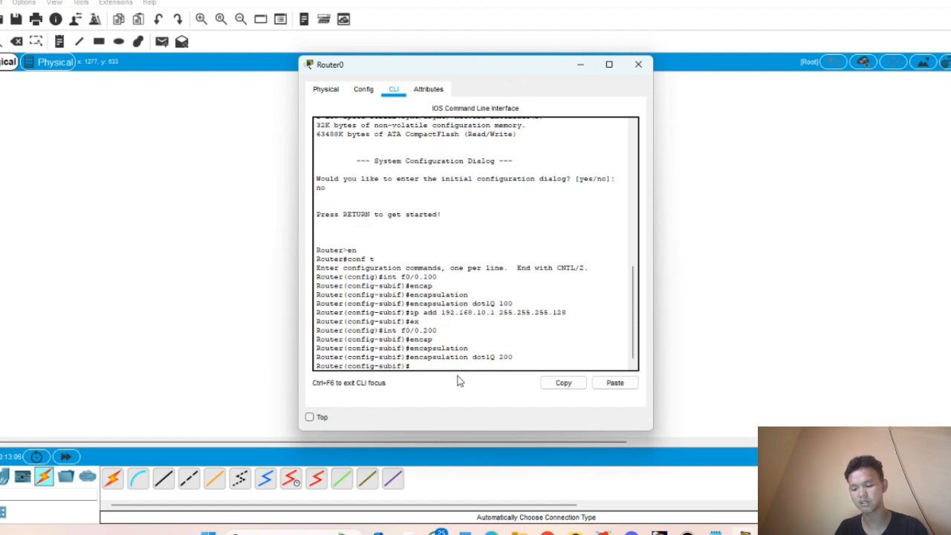
pyautogui.write('ip add 1')
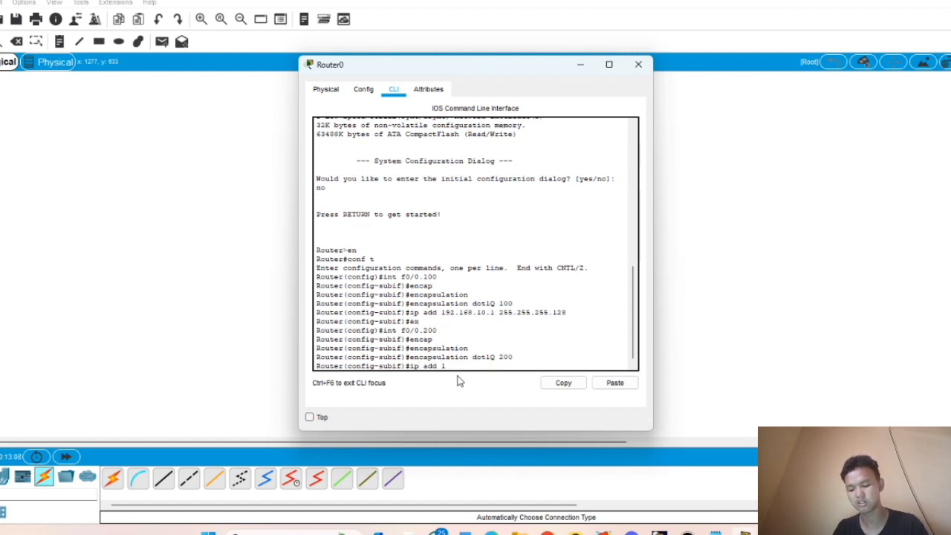
pyautogui.write('92.1')
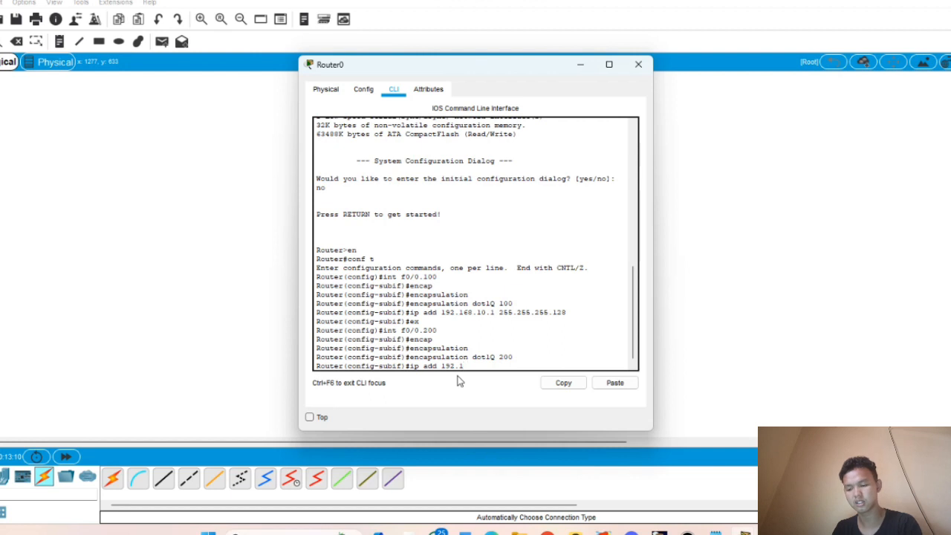
pyautogui.write('68.')
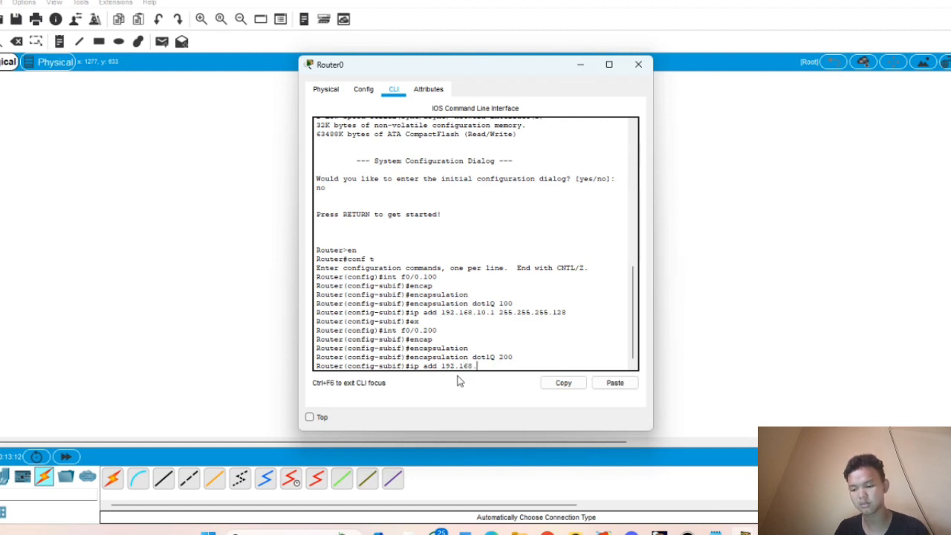
pyautogui.write('20.1')
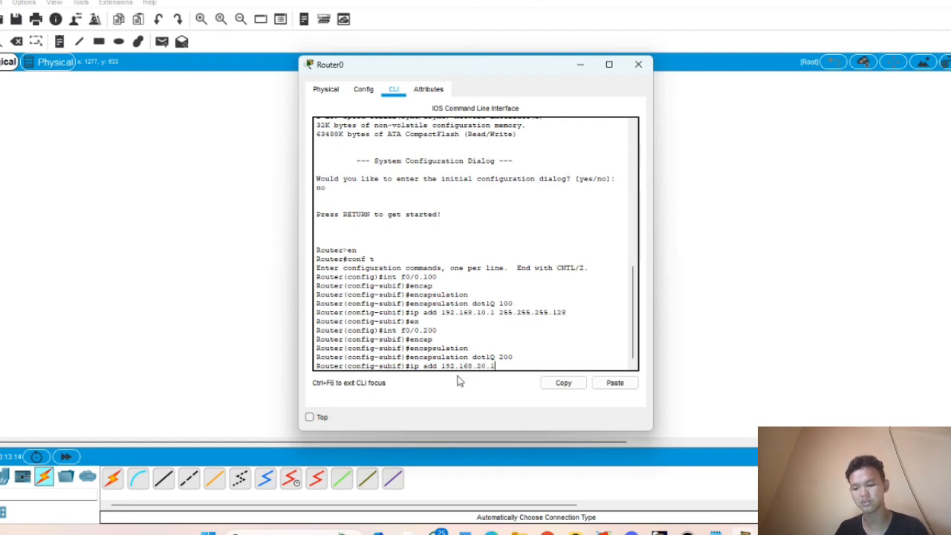
pyautogui.write(' 255')
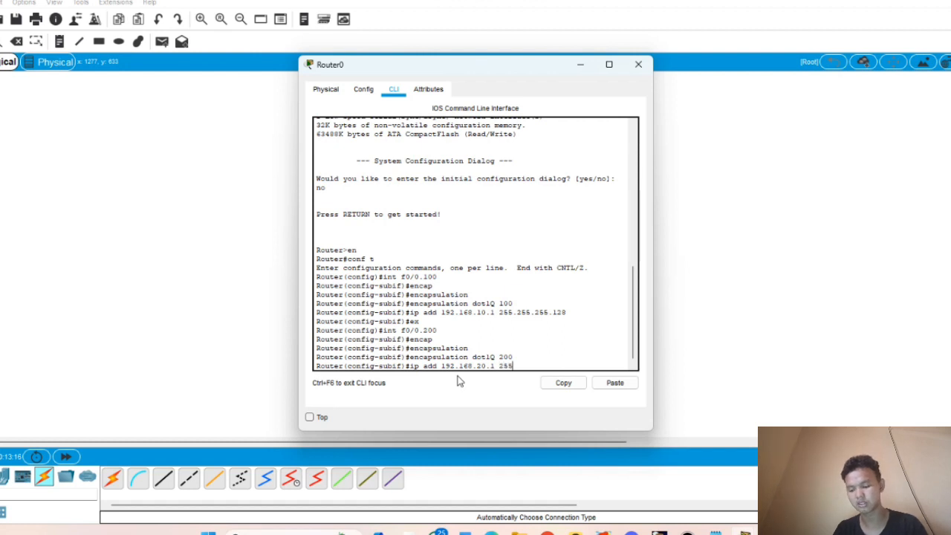
pyautogui.write('.255.255')
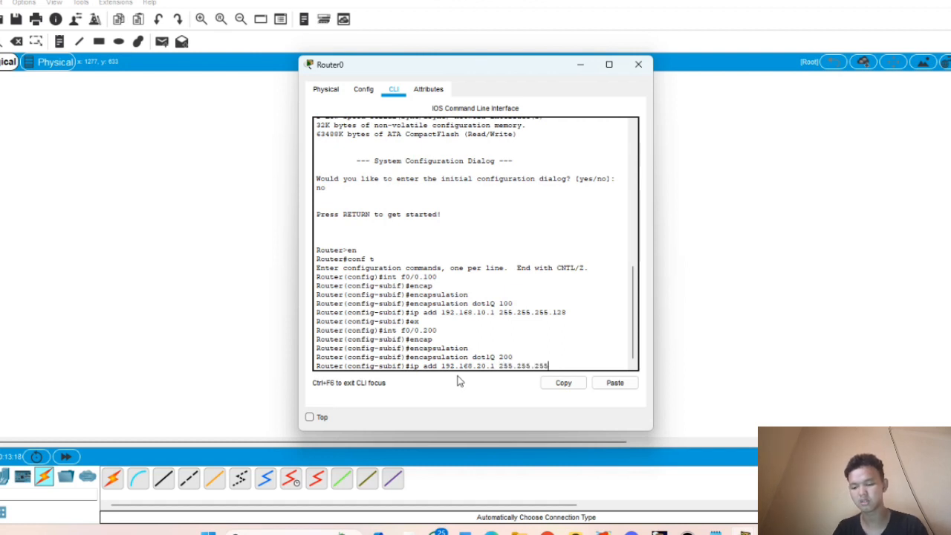
pyautogui.write('.128')
pyautogui.press('Return')
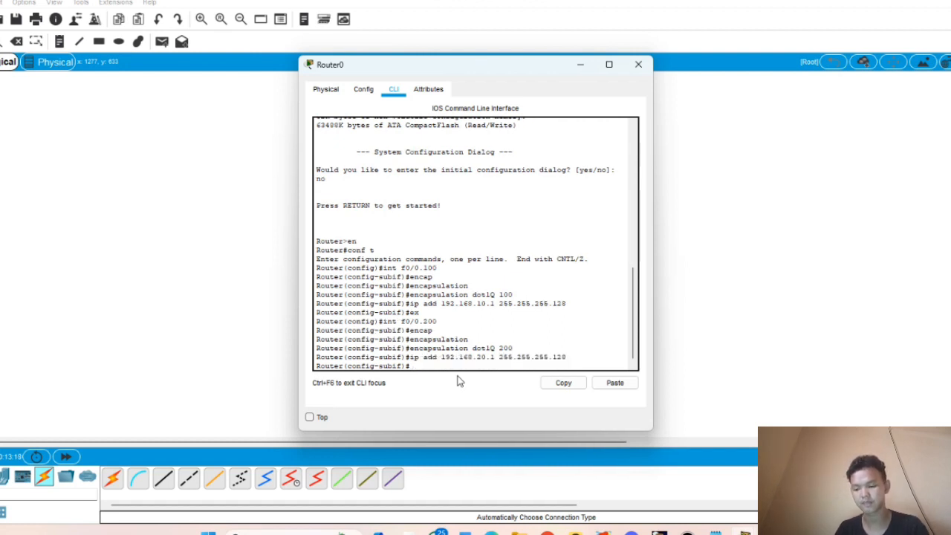
pyautogui.write('ex')
pyautogui.press('Return')
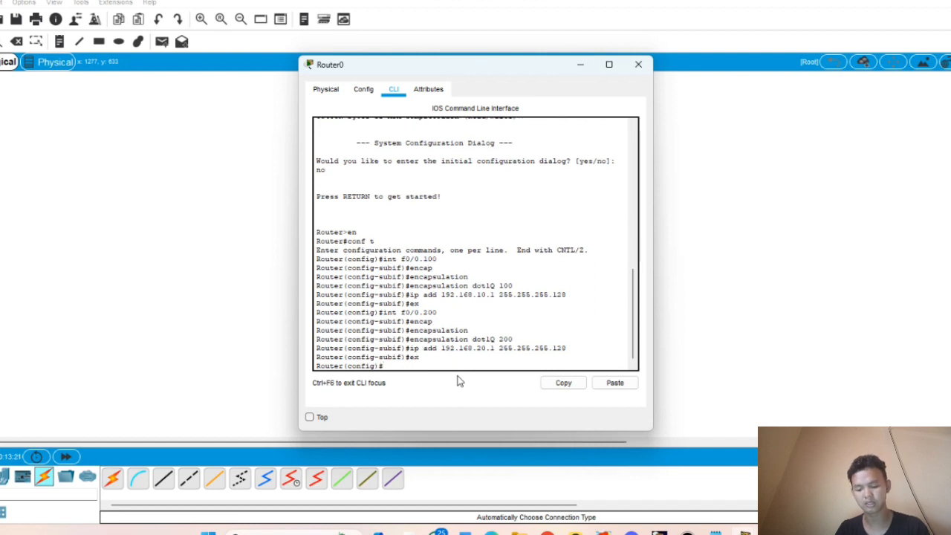
# - Create f0/0.300 with encapsulation dot1Q 300 and IP 192.168.30.1 255.255.255.0
pyautogui.press('Up')
pyautogui.press('Up')
pyautogui.press('Up')
pyautogui.press('Up')
pyautogui.press('Up')
pyautogui.press('Up')
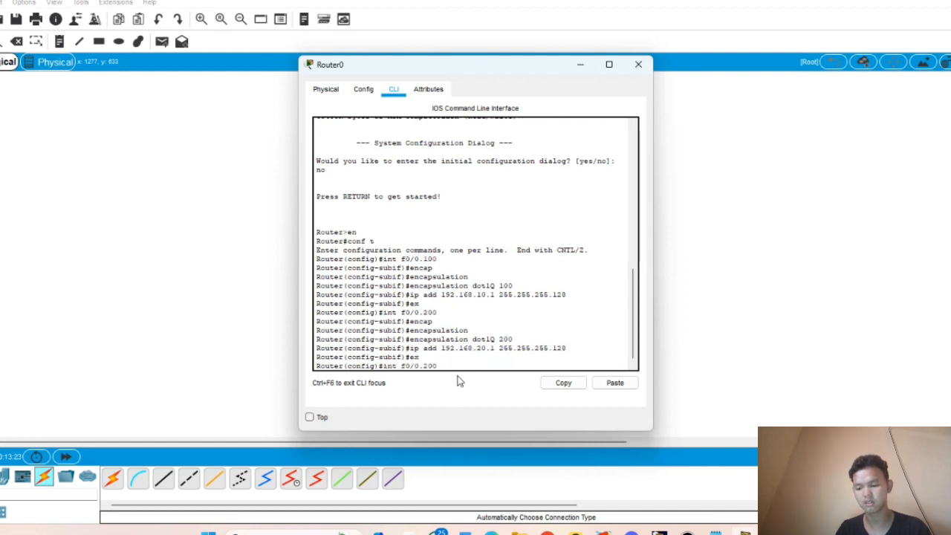
pyautogui.press('BackSpace')
pyautogui.press('BackSpace')
pyautogui.write('300')
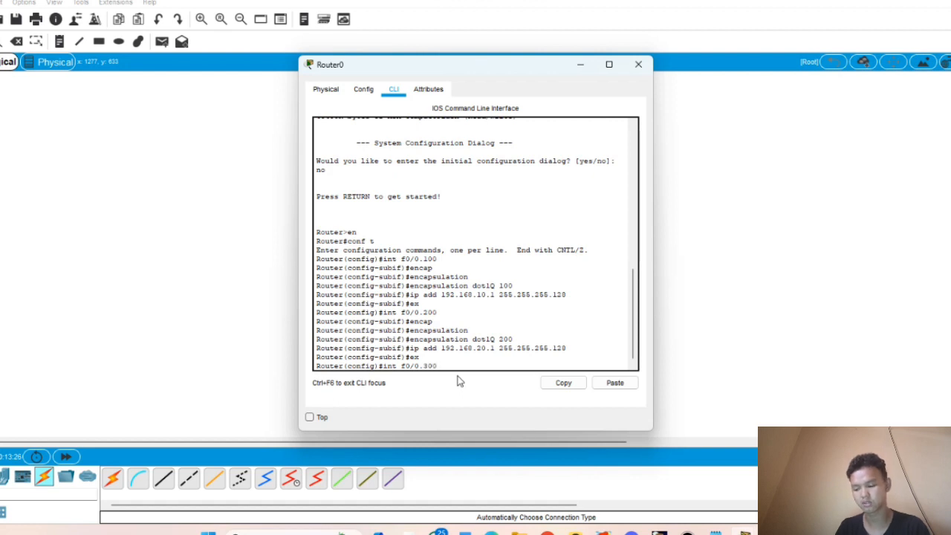
pyautogui.press('Return')
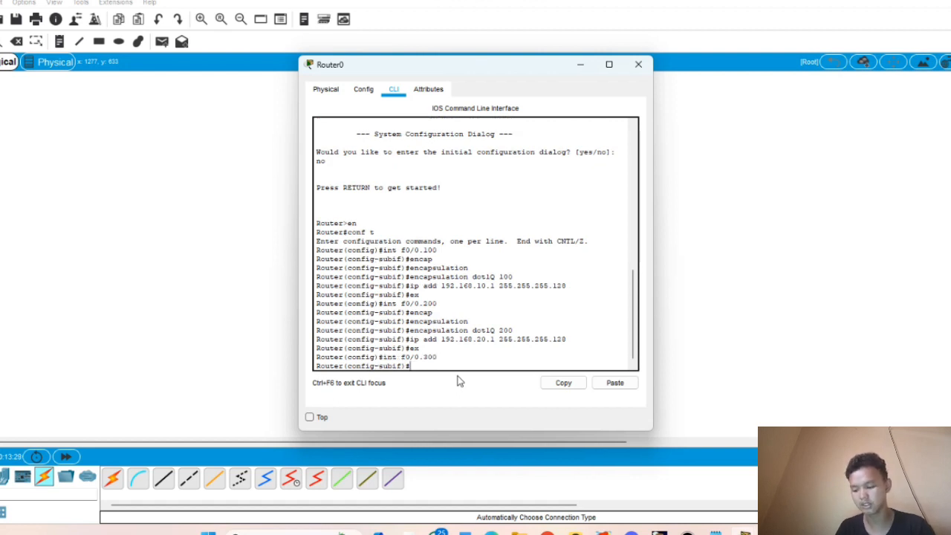
pyautogui.write('encap')
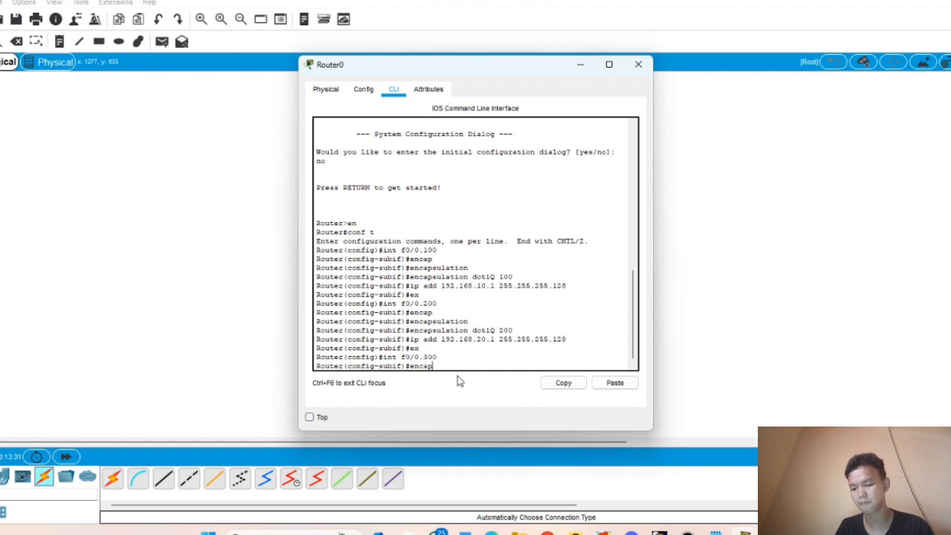
pyautogui.press('Tab')
pyautogui.write('d')
pyautogui.press('Tab')
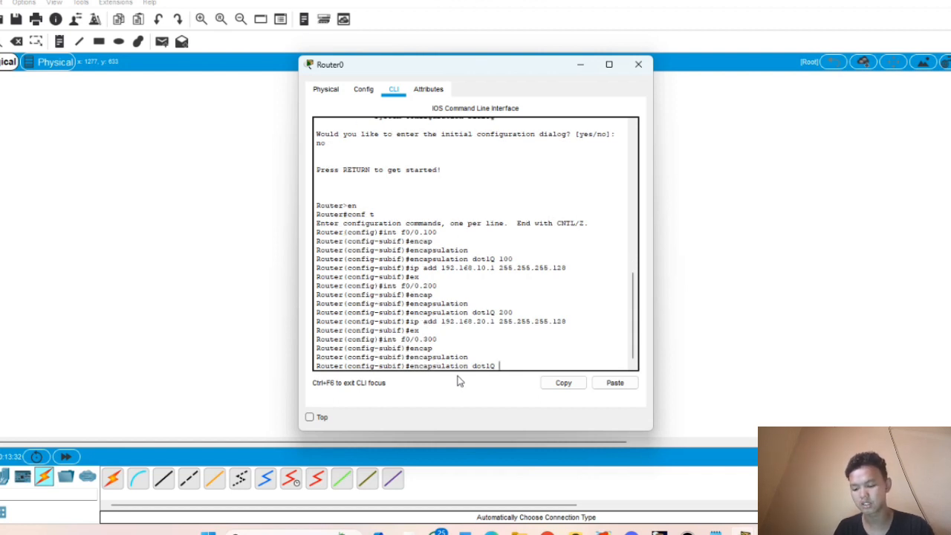
pyautogui.write('300')
pyautogui.press('Return')
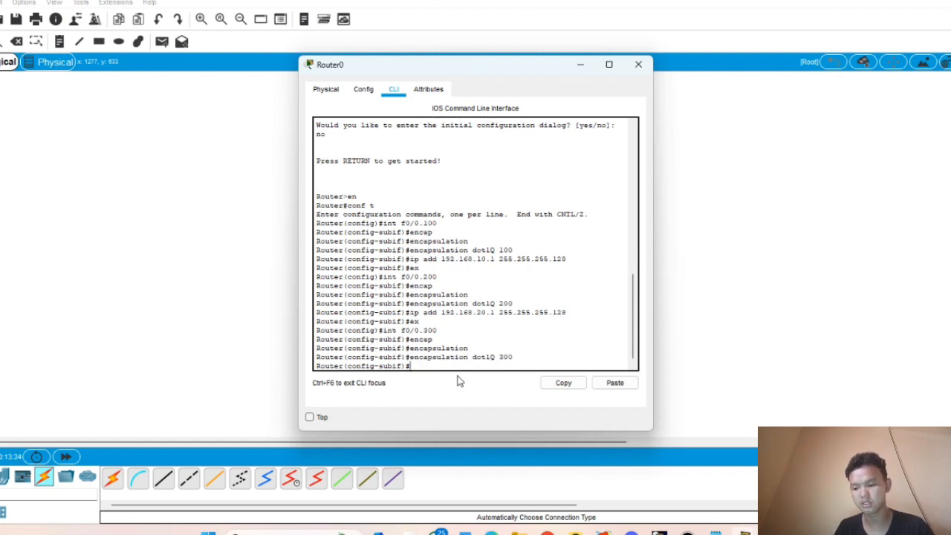
pyautogui.write('ip a')
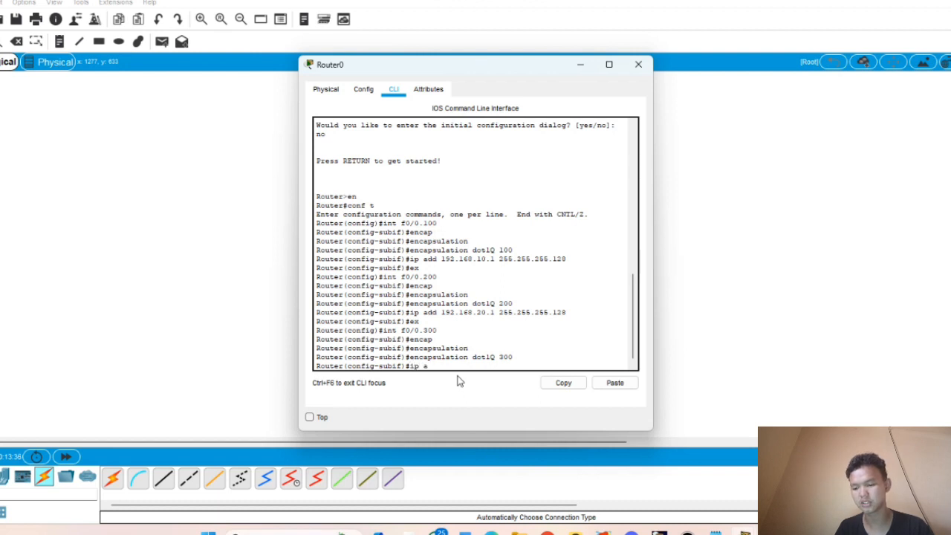
pyautogui.write('dd')
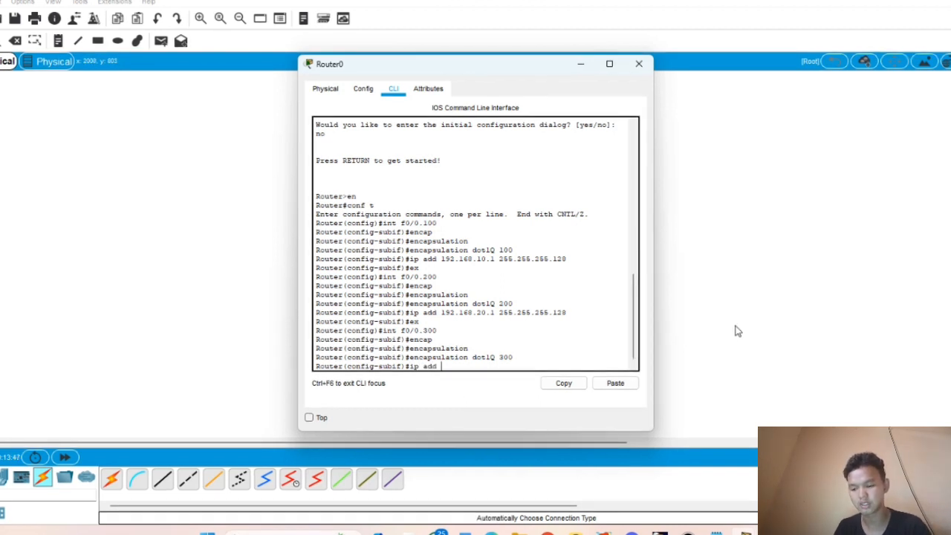
pyautogui.write(' 192')
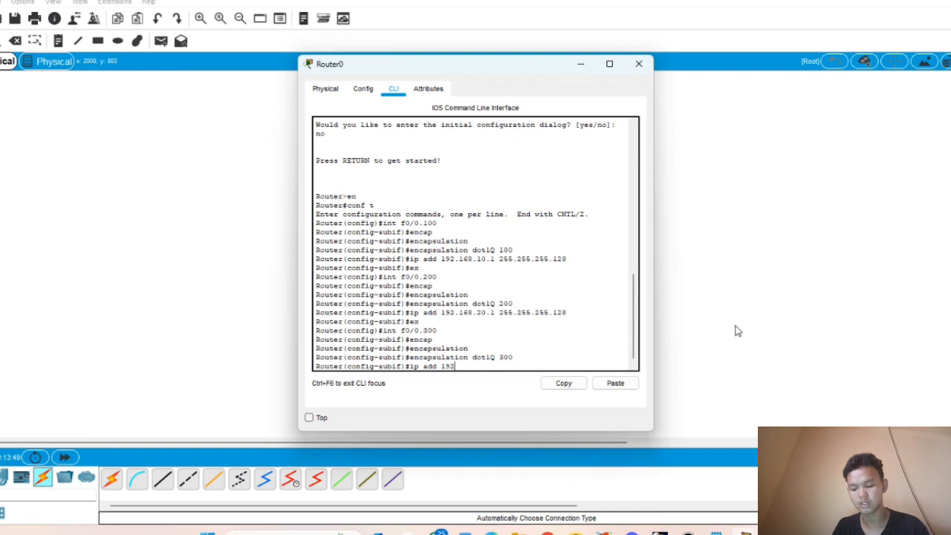
pyautogui.write('.168')
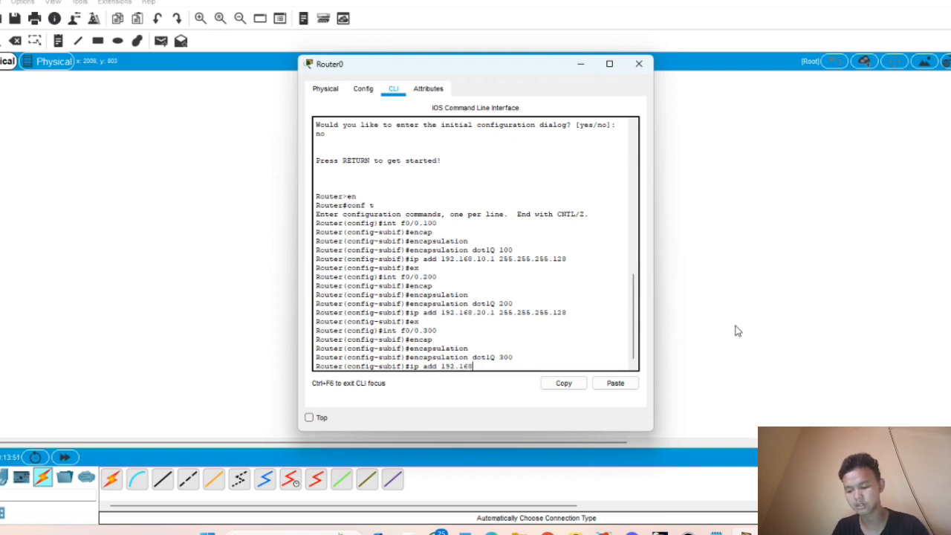
pyautogui.write('.30')
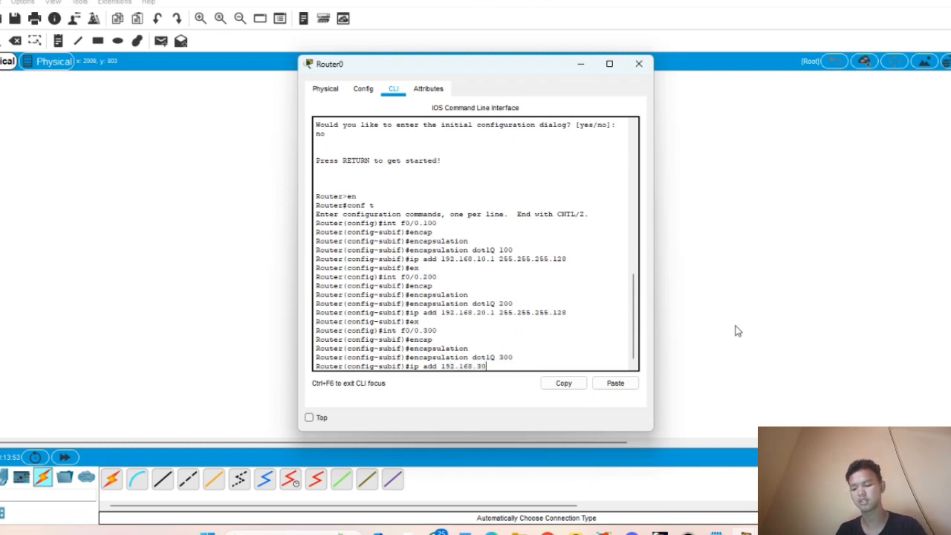
pyautogui.write('.1 255 ')
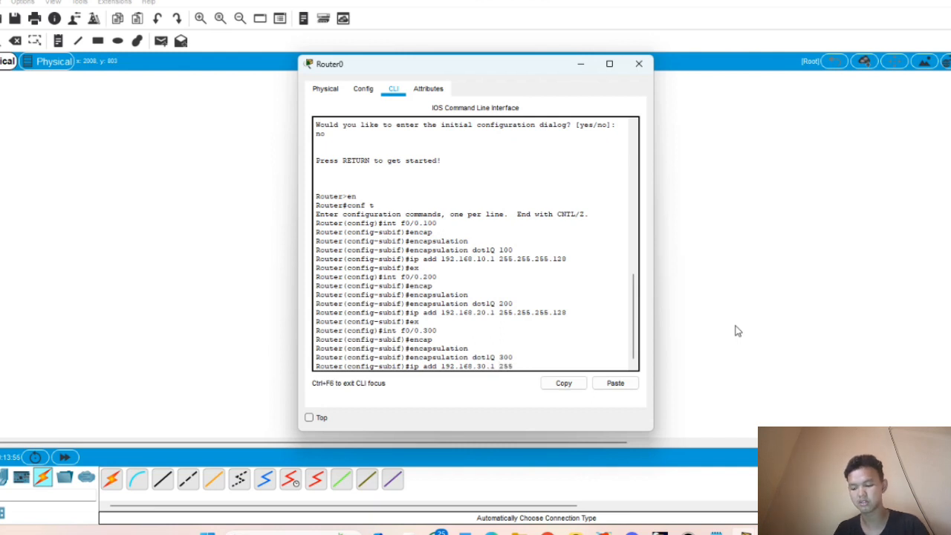
pyautogui.write('.255.2')
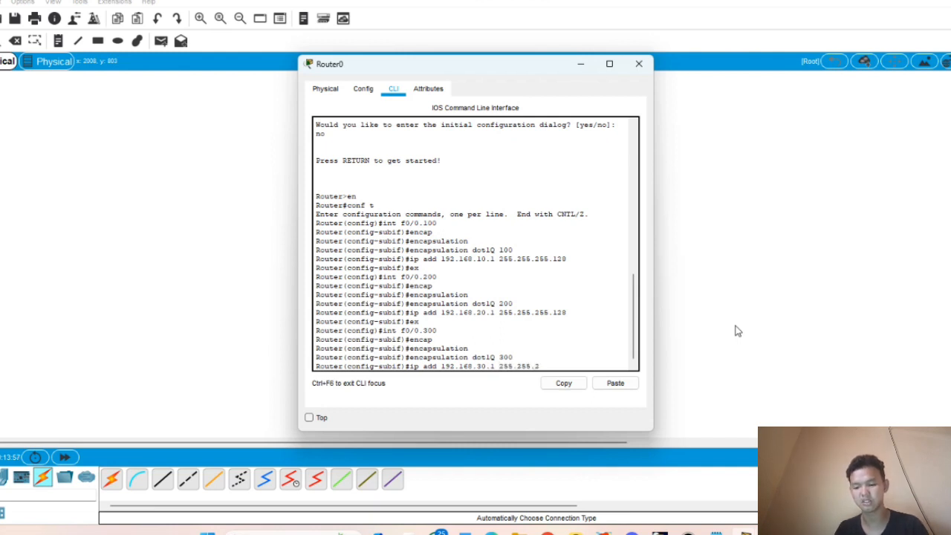
pyautogui.write('55.0')
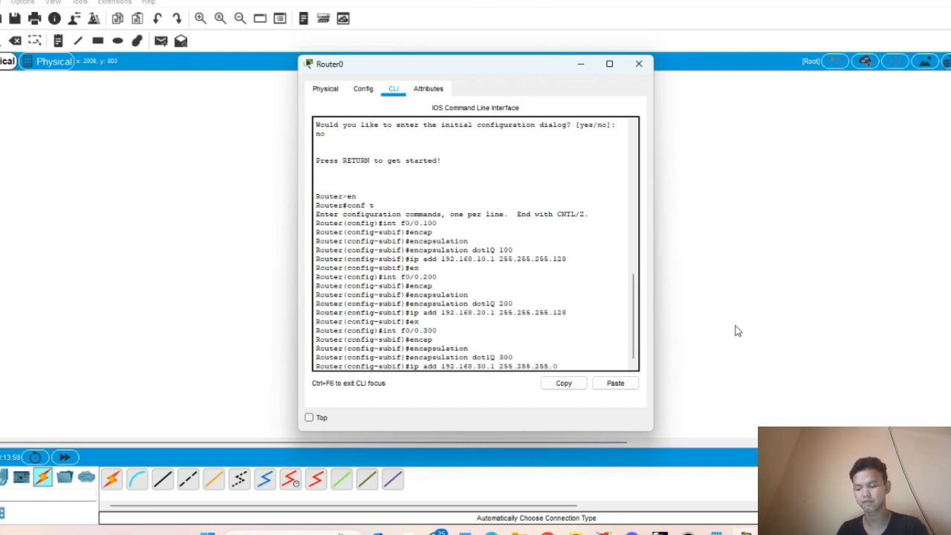
pyautogui.press('Return')
# - Leave the subinterface and run no shutdown on Router0's FastEthernet0/0
pyautogui.write('ex')
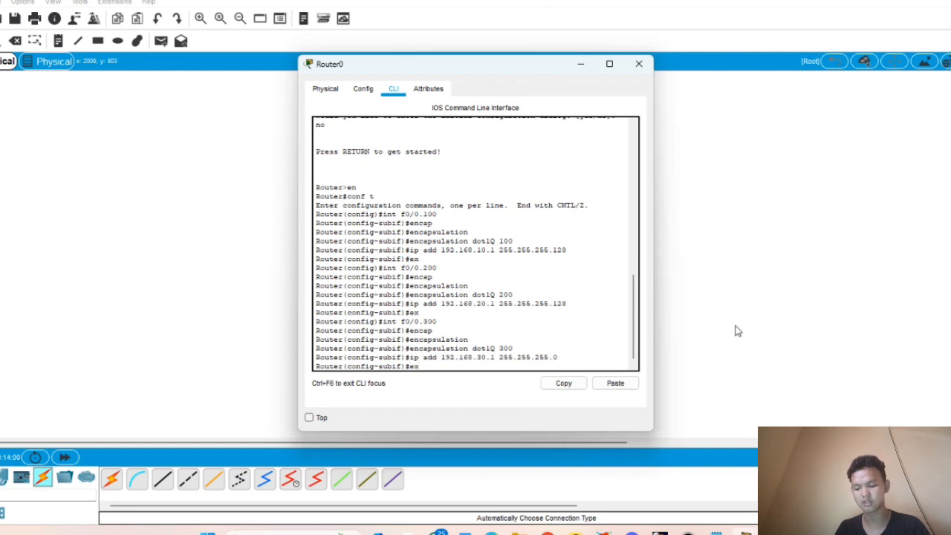
pyautogui.press('Return')
pyautogui.write('int 0/0')
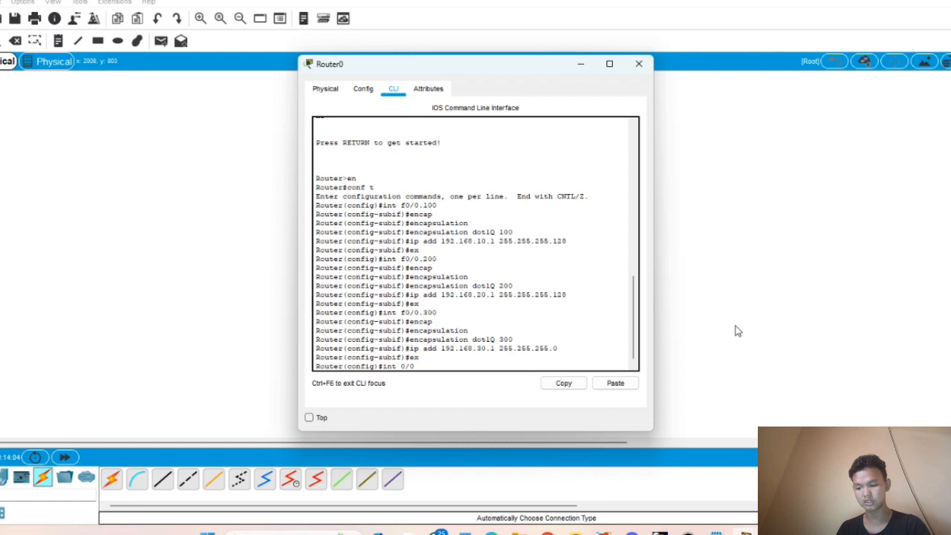
pyautogui.press('Return')
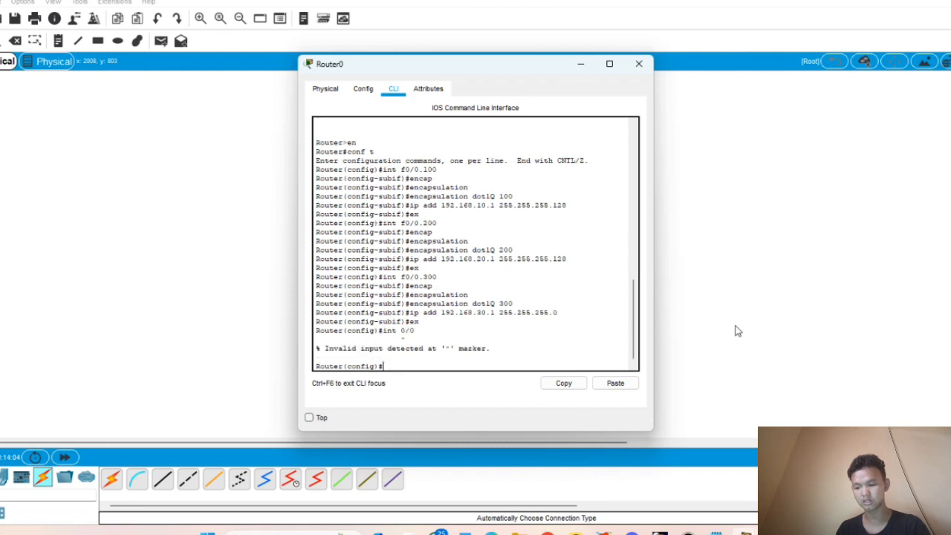
pyautogui.write('i')
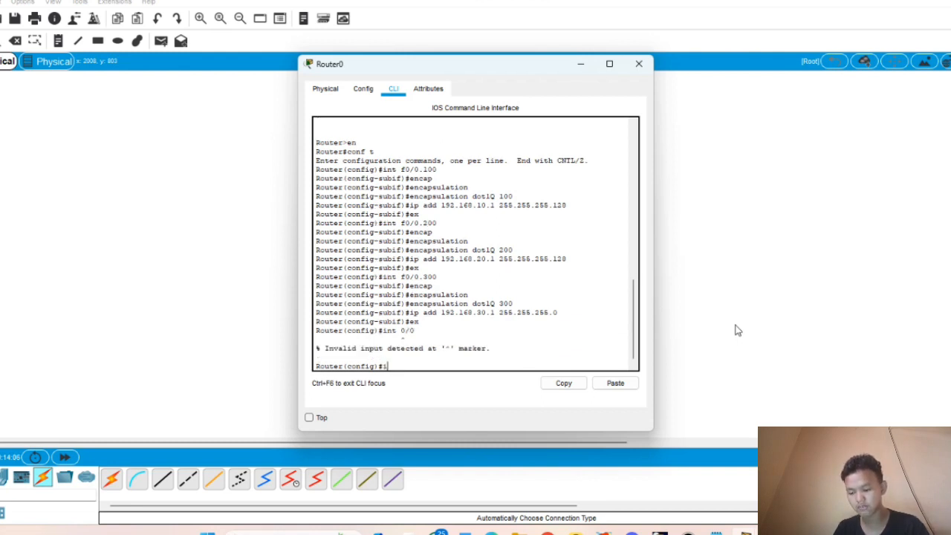
pyautogui.write('nt f 0/')
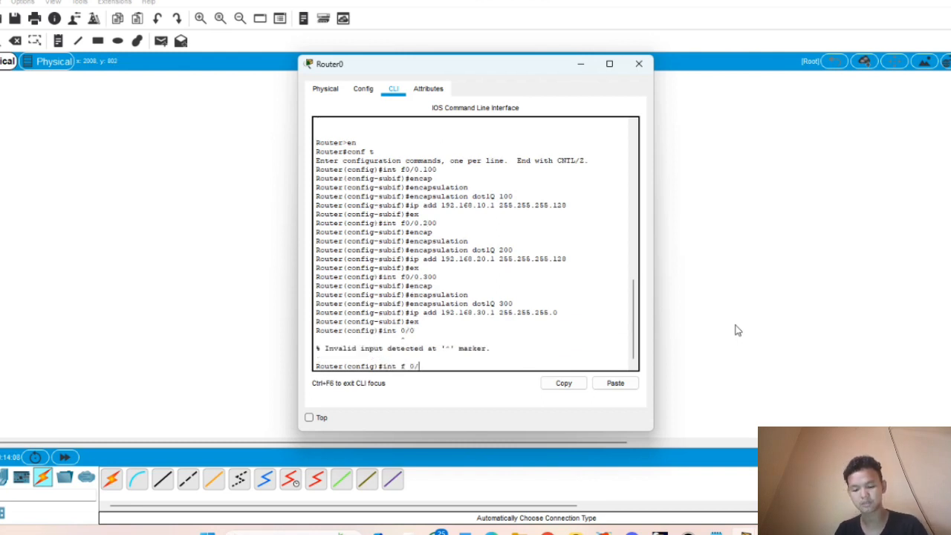
pyautogui.write('0')
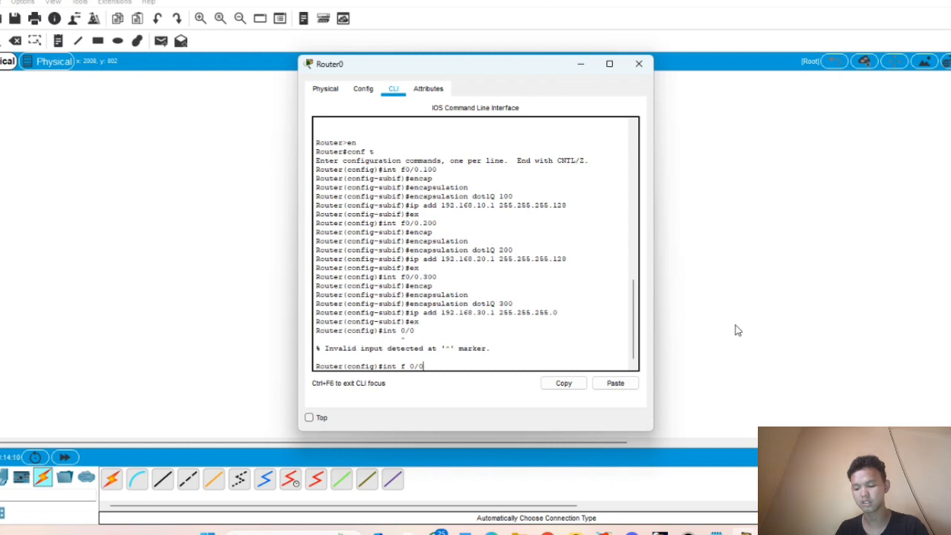
pyautogui.press('Return')
pyautogui.write('no sh')
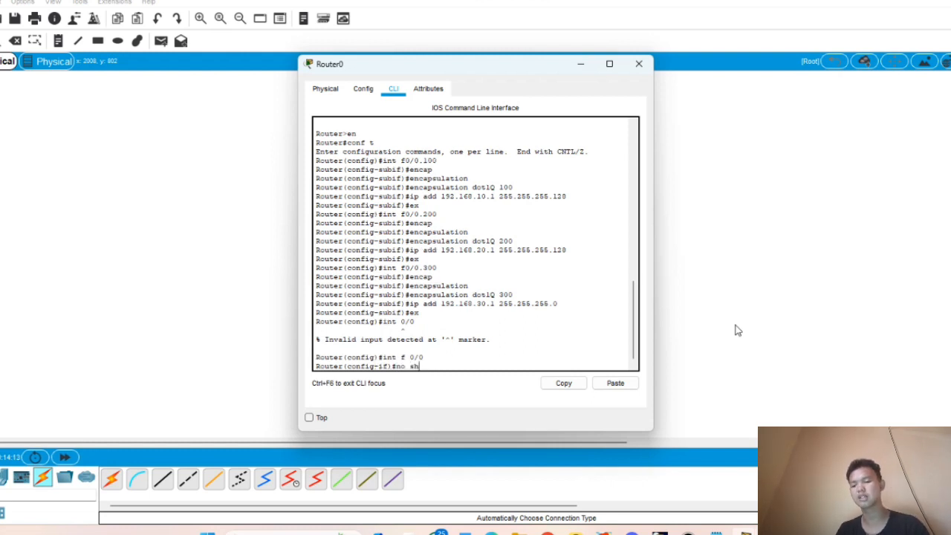
pyautogui.press('Return')
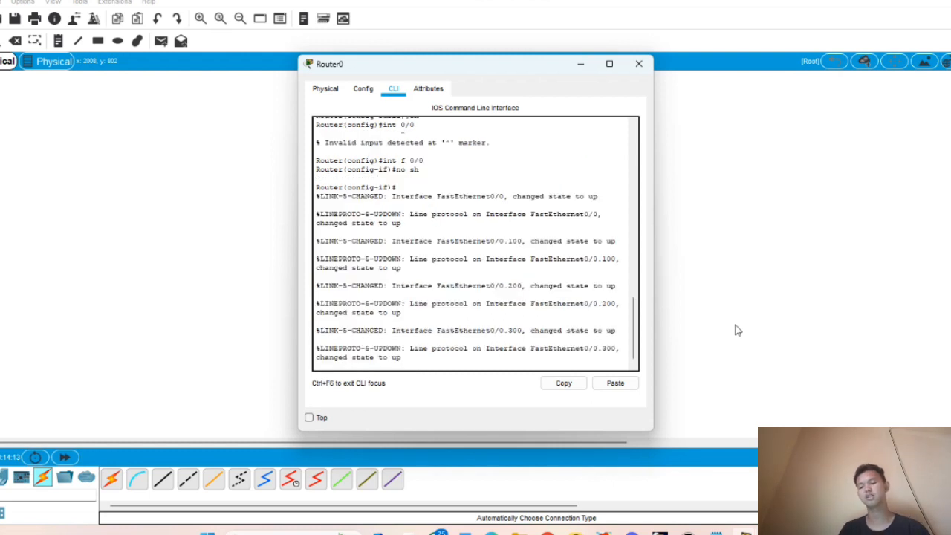
# - Close Router0's console and open Server0's settings window
pyautogui.click(638, 64)
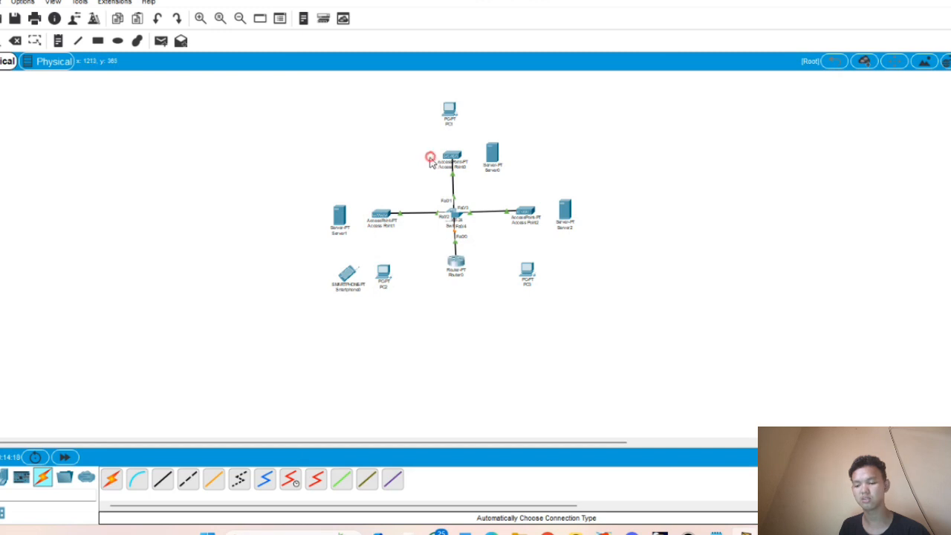
pyautogui.moveTo(602, 221); pyautogui.dragTo(593, 252)
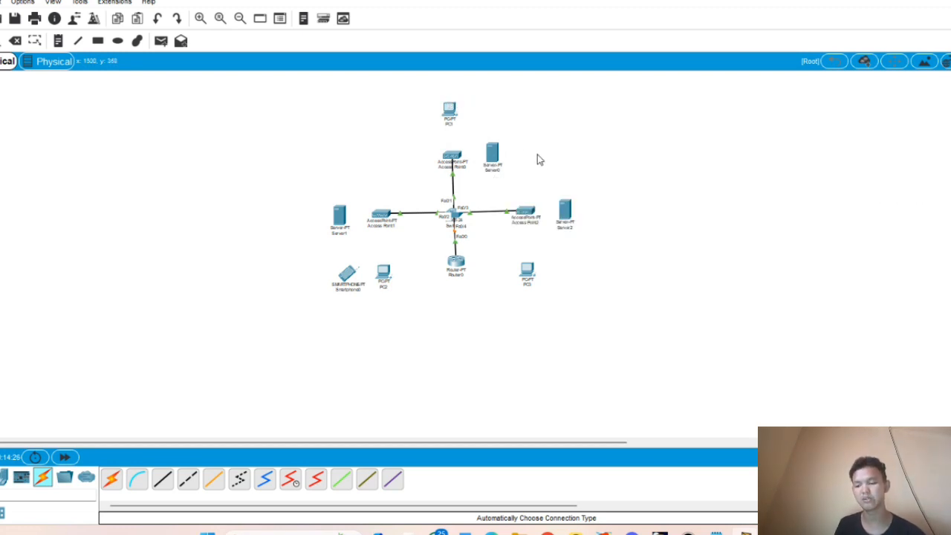
pyautogui.click(489, 159)
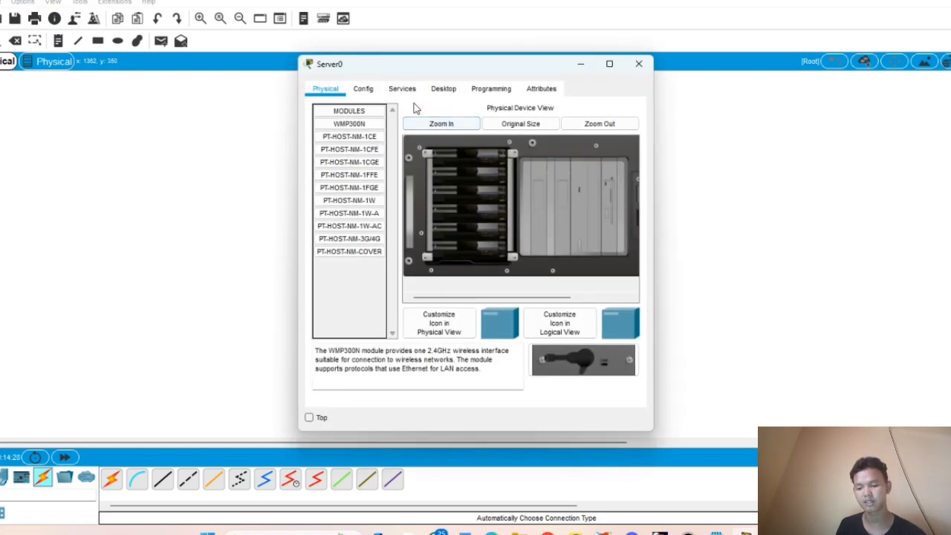
# - Replace Server0's network module with a WMP300N wireless card, power it on, and show Desktop
pyautogui.moveTo(477, 295); pyautogui.dragTo(536, 295)
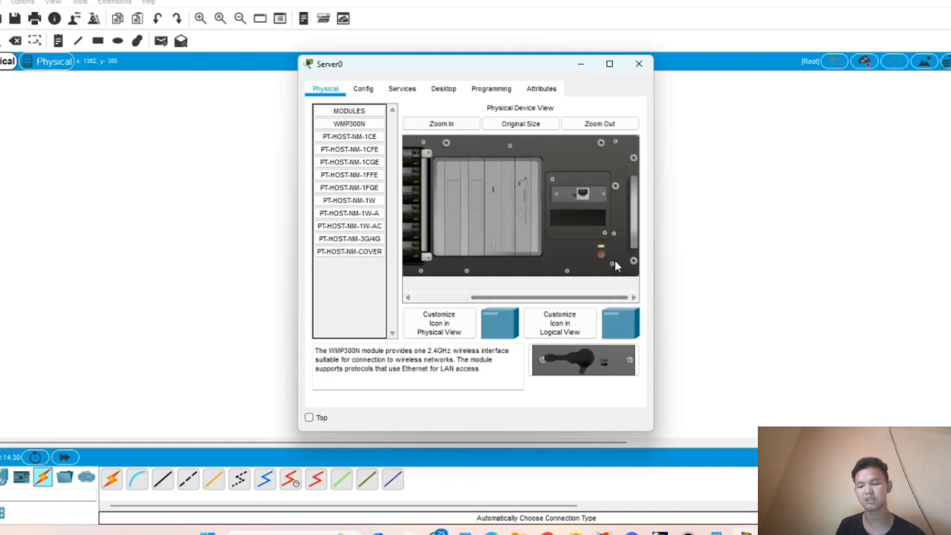
pyautogui.moveTo(590, 199); pyautogui.dragTo(349, 285)
pyautogui.moveTo(354, 128); pyautogui.dragTo(581, 196)
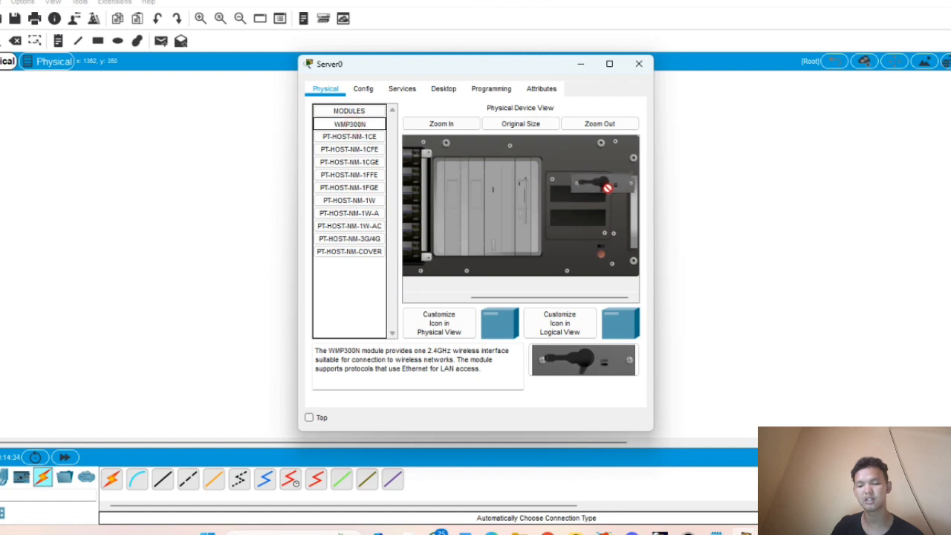
pyautogui.click(602, 260)
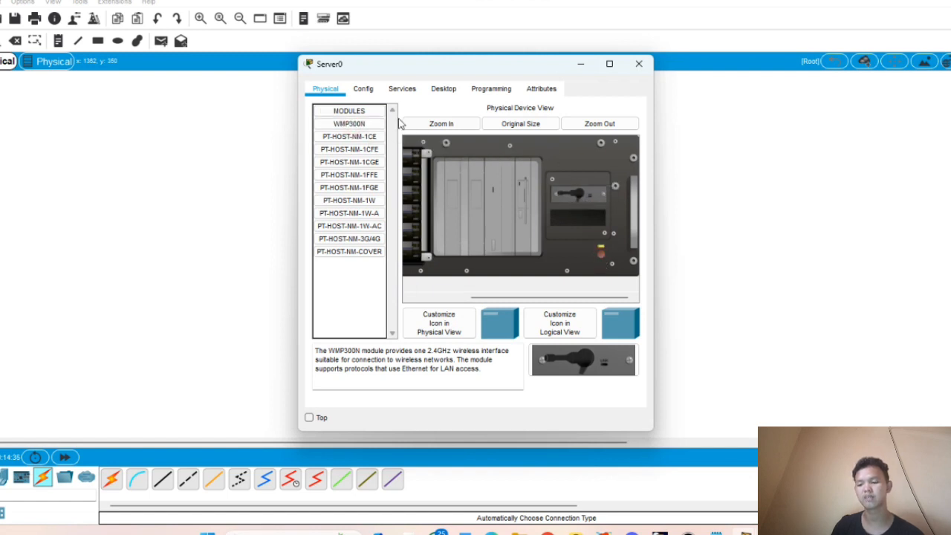
pyautogui.click(442, 98)
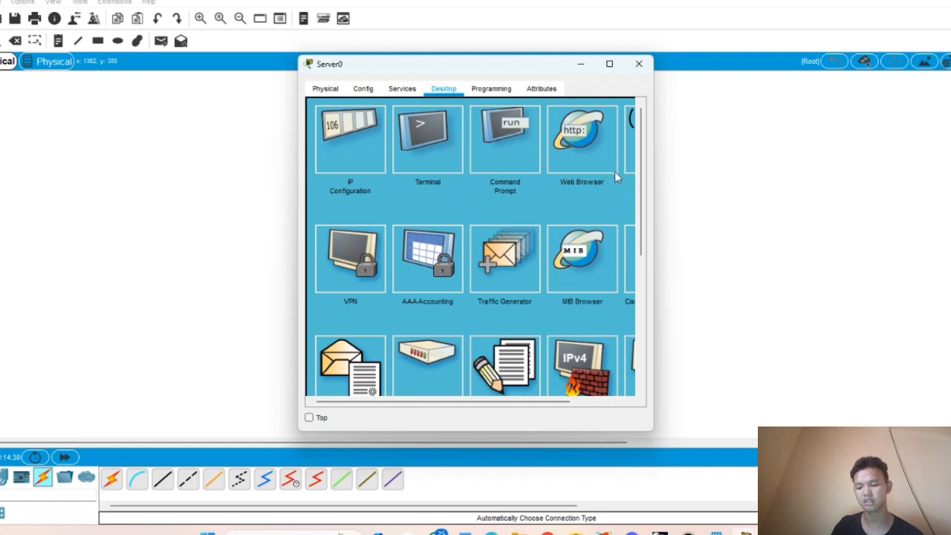
# - Join Server0 to the 'it' wireless network by entering its WPA2 pre-shared key
pyautogui.moveTo(502, 401); pyautogui.dragTo(556, 402)
pyautogui.click(593, 190)
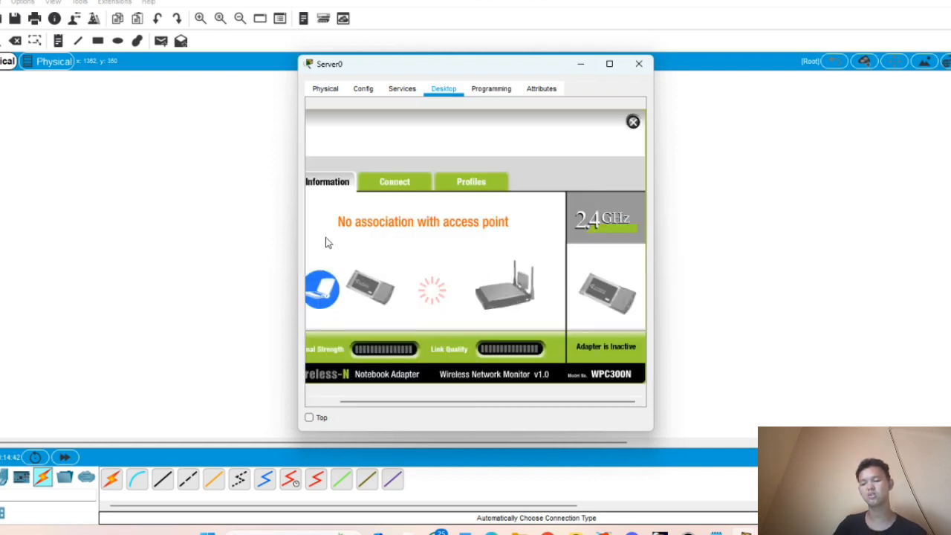
pyautogui.click(397, 182)
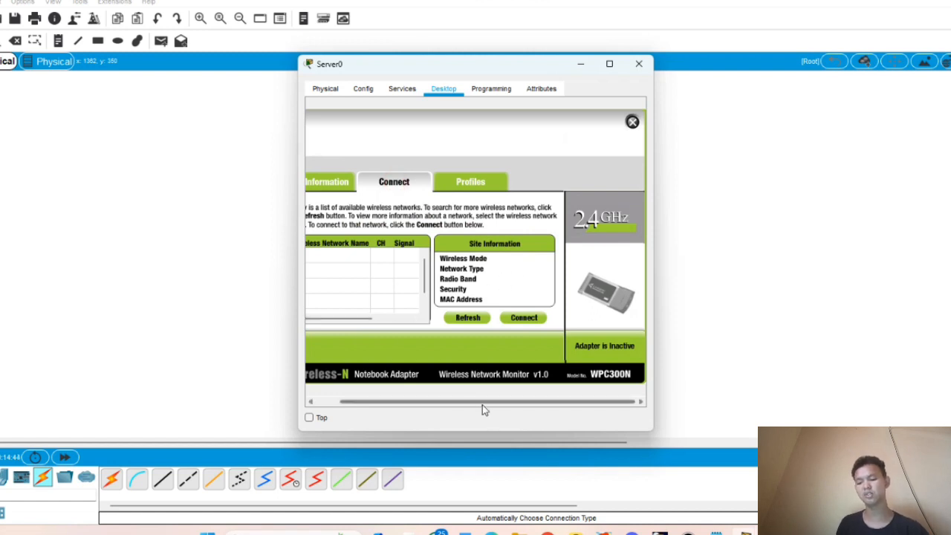
pyautogui.moveTo(482, 404); pyautogui.dragTo(413, 403)
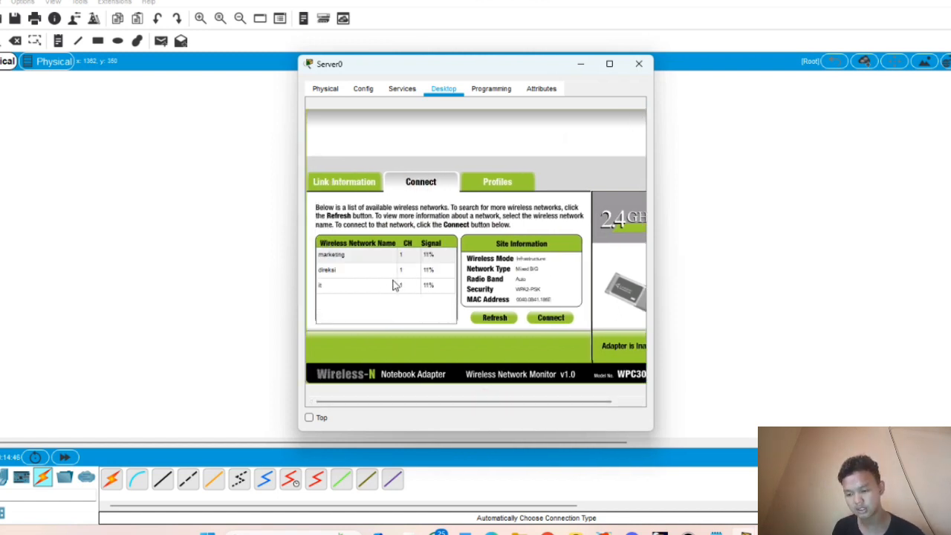
pyautogui.click(383, 288)
pyautogui.click(537, 320)
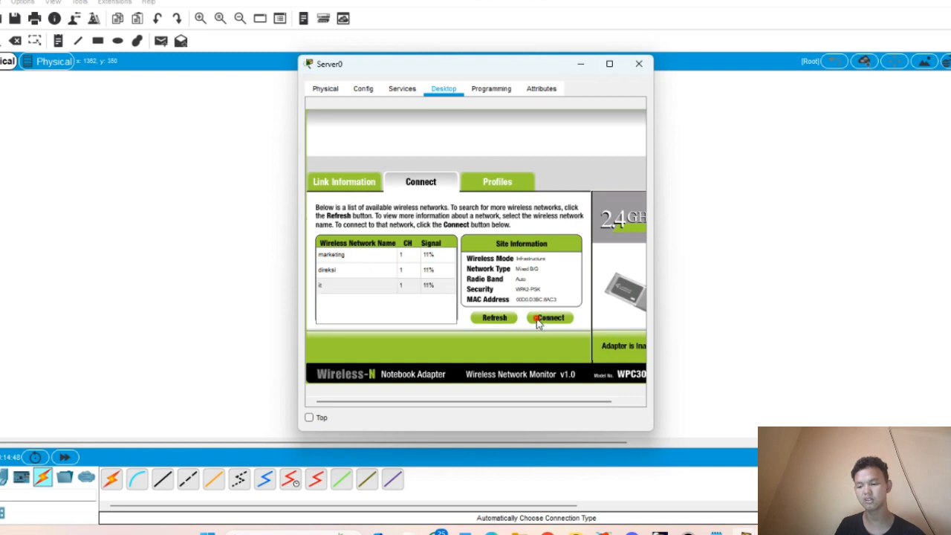
pyautogui.click(430, 264)
pyautogui.write('12345678')
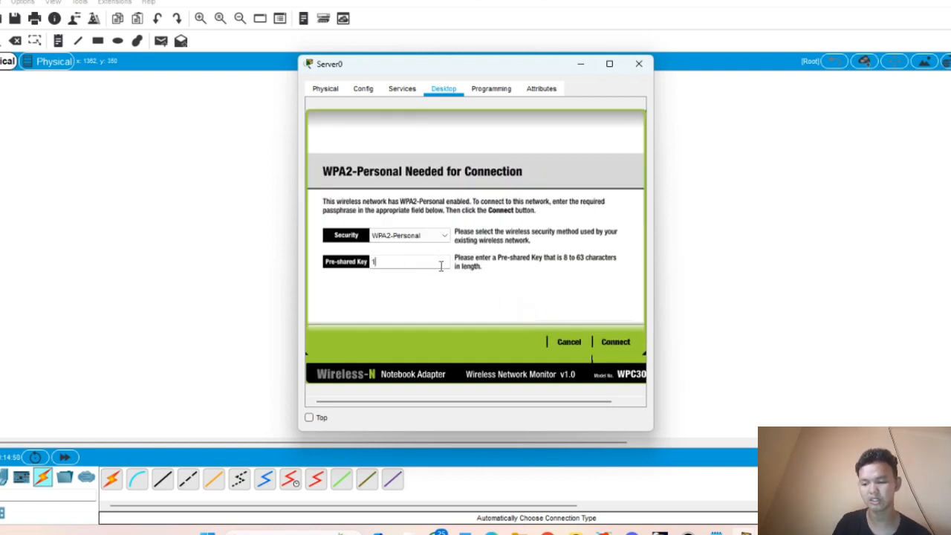
pyautogui.click(629, 340)
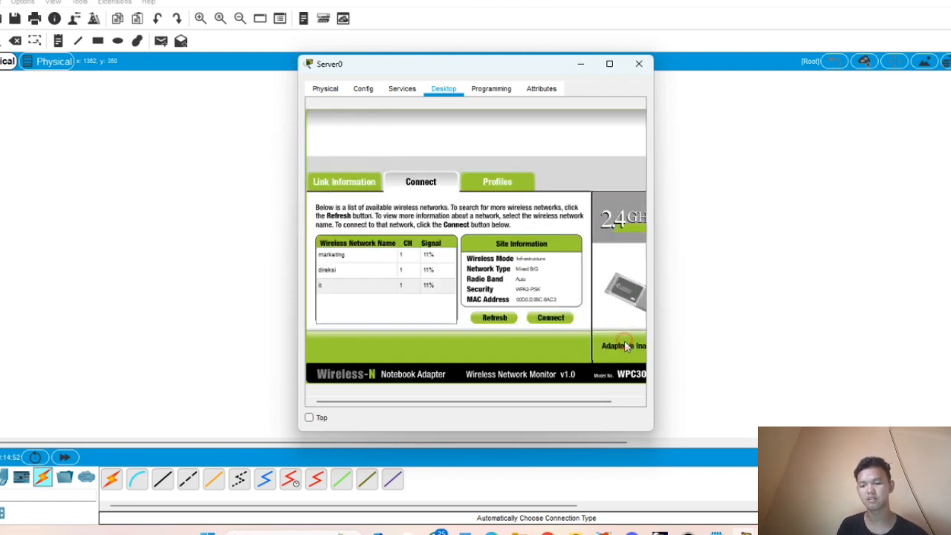
pyautogui.click(639, 63)
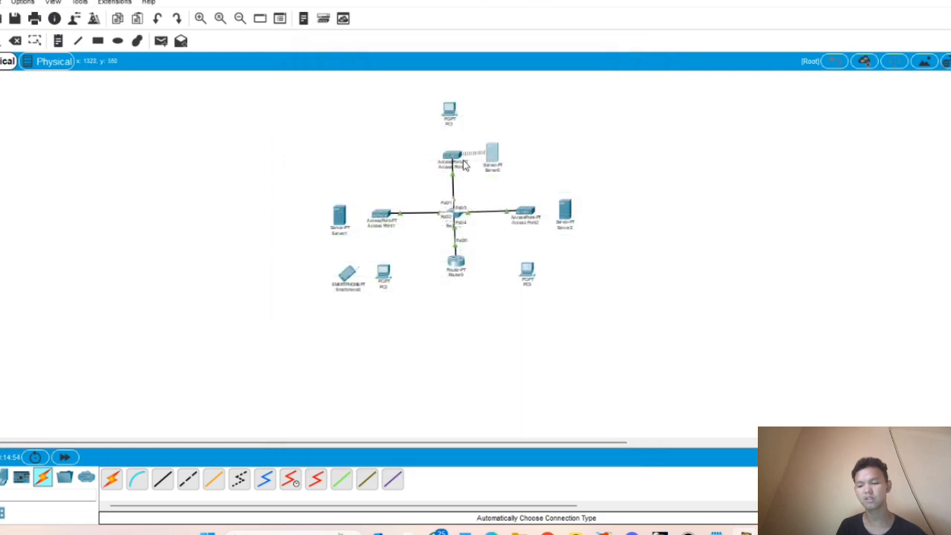
# - Switch Server0 to a static IPv4 address and enter 192.168.10.2
pyautogui.click(493, 154)
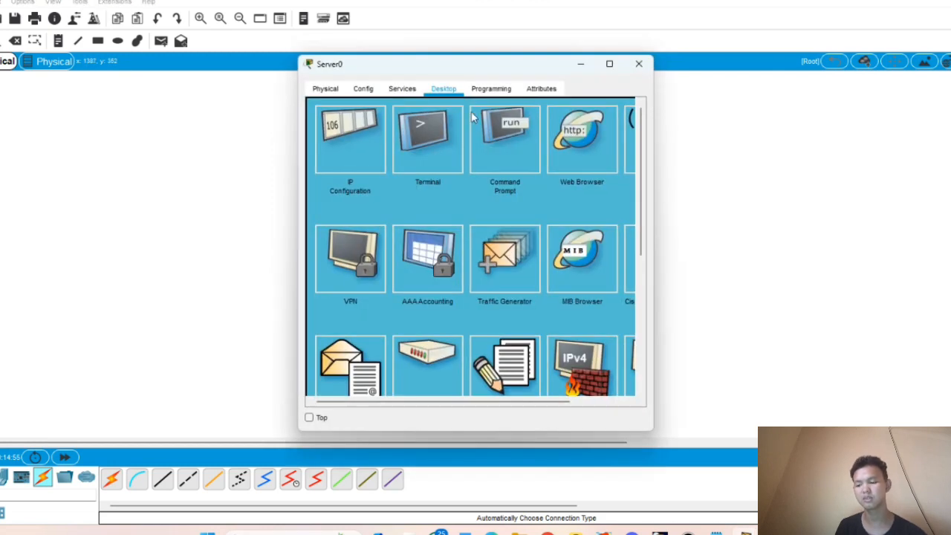
pyautogui.click(336, 173)
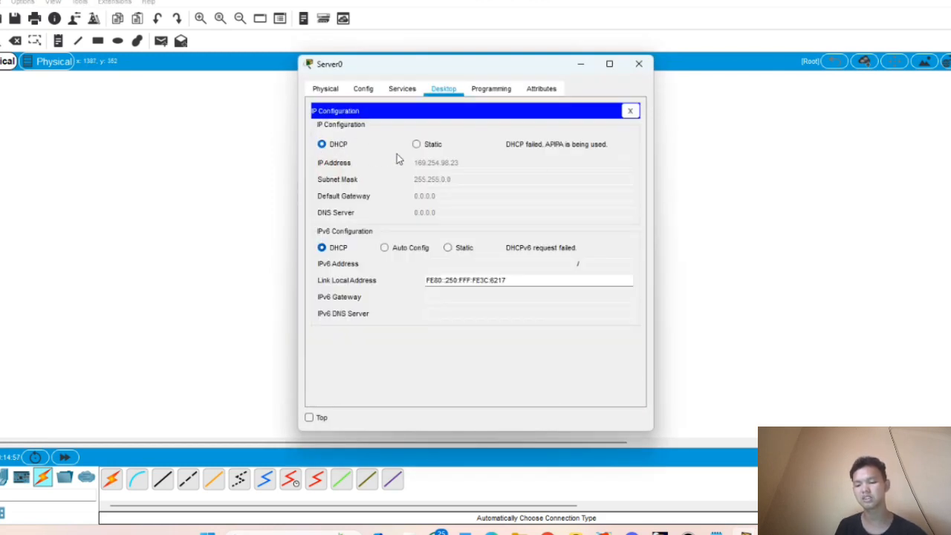
pyautogui.click(417, 144)
pyautogui.click(429, 164)
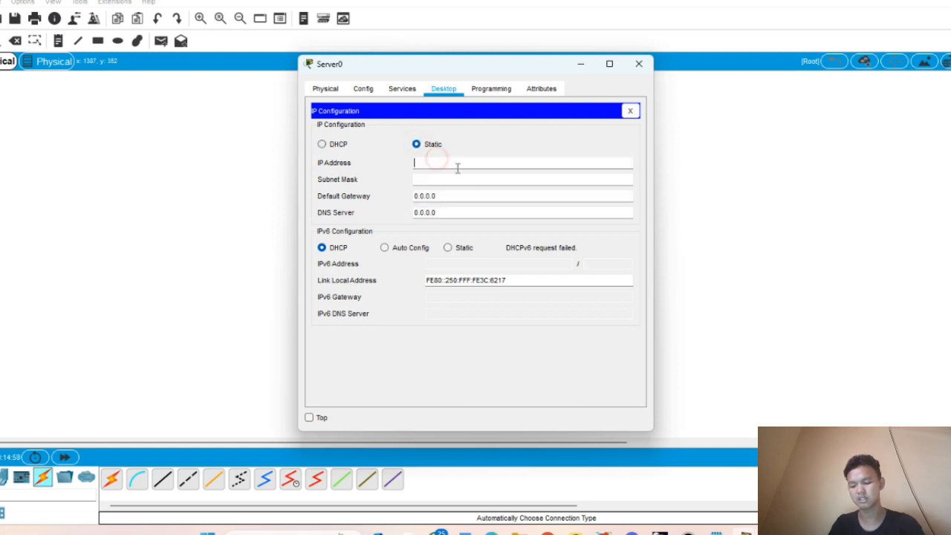
pyautogui.write('192.1')
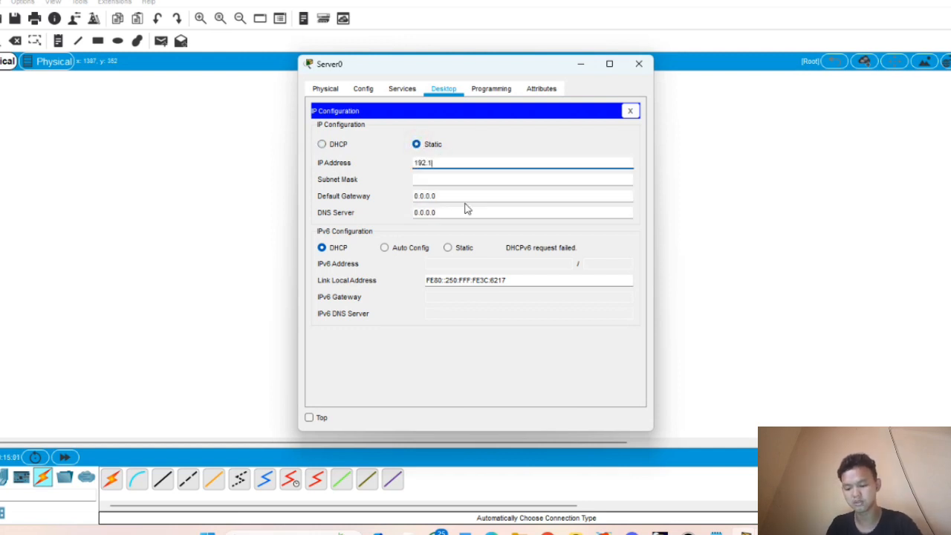
pyautogui.write('68.10.2')
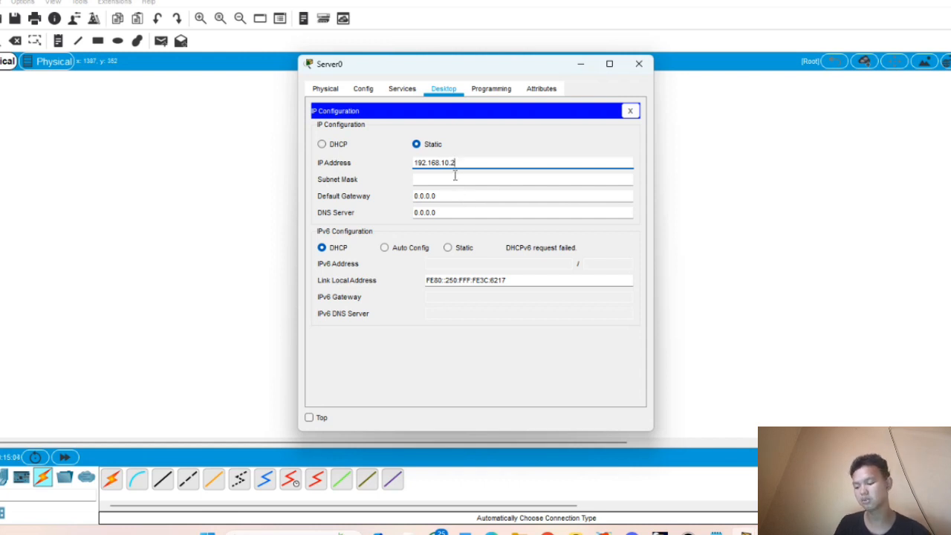
# - Change Server0's subnet mask to 255.255.255.128 and paste in the default gateway
pyautogui.click(466, 180)
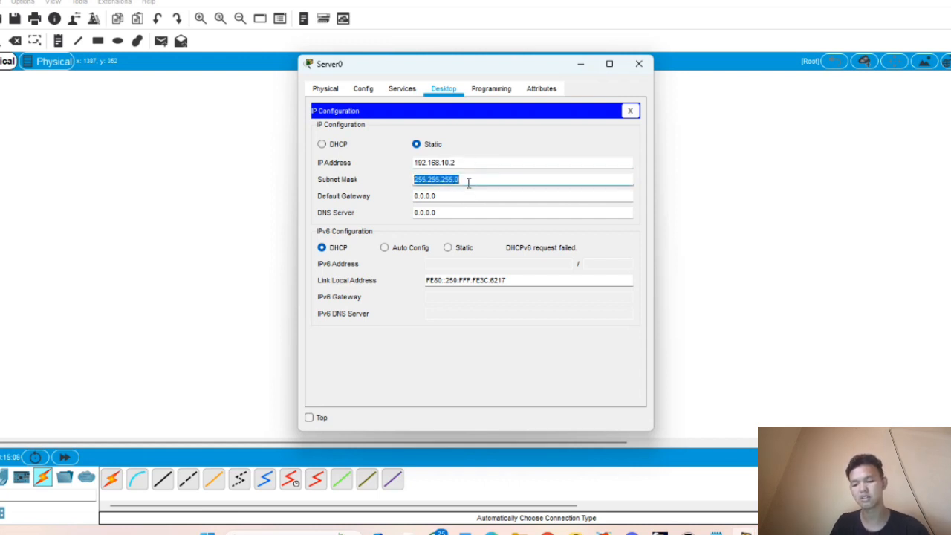
pyautogui.click(468, 180)
pyautogui.press('BackSpace')
pyautogui.write('128')
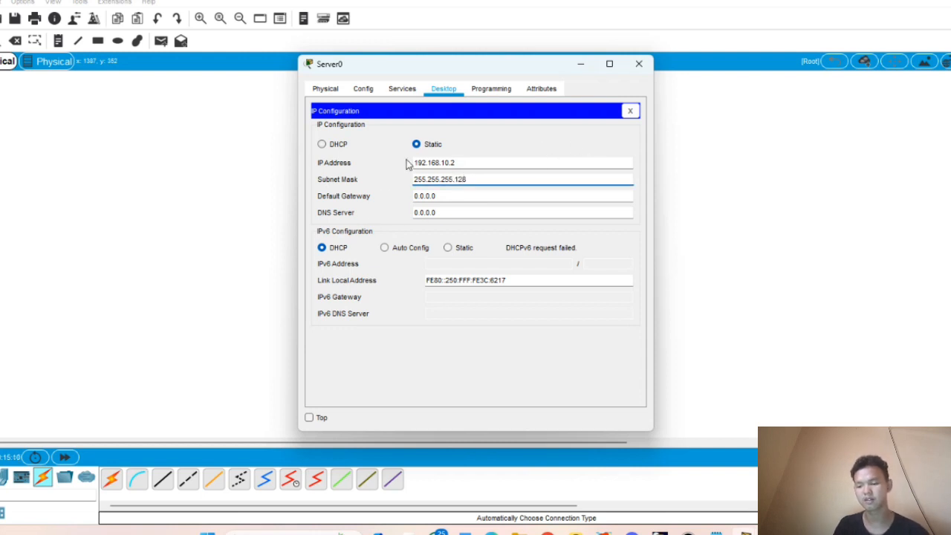
pyautogui.moveTo(418, 158); pyautogui.dragTo(532, 179)
pyautogui.hotkey('ctrl', 'c')
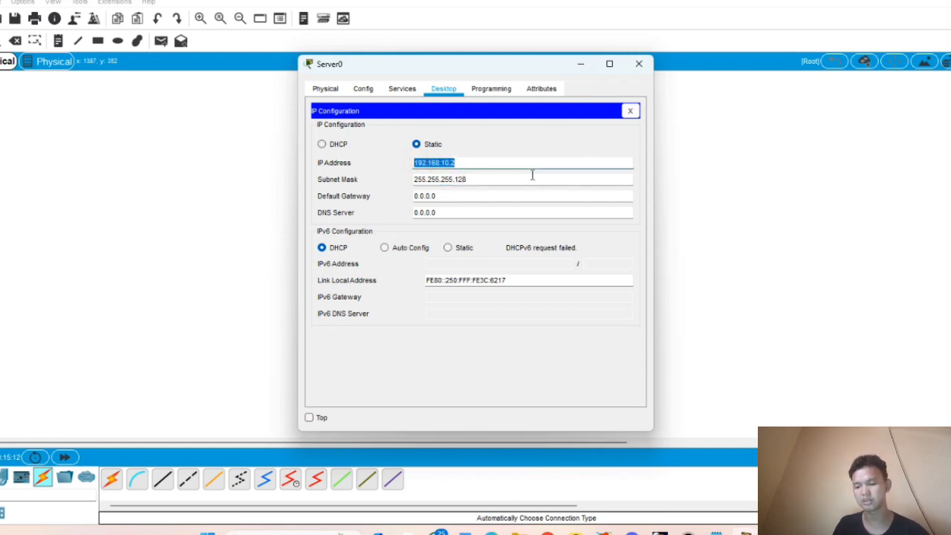
pyautogui.moveTo(417, 196); pyautogui.dragTo(481, 197)
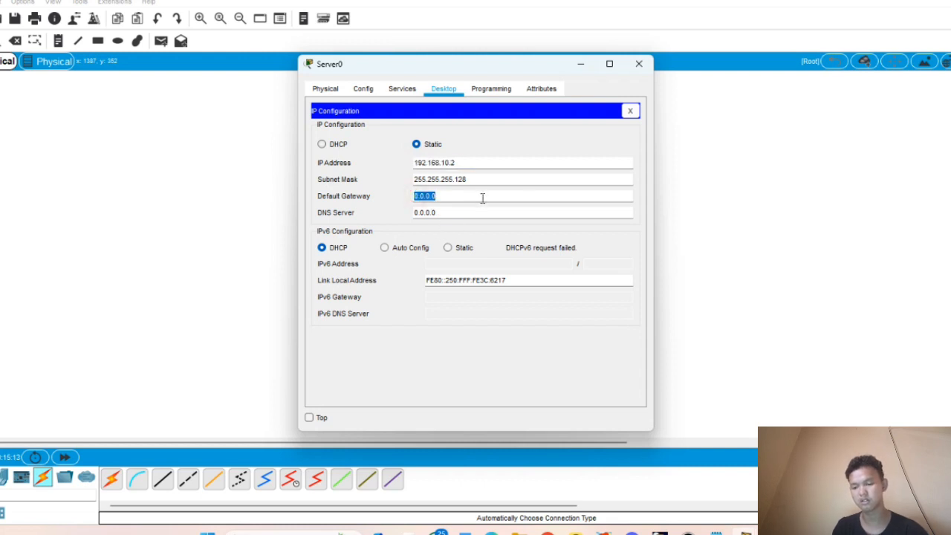
pyautogui.hotkey('ctrl', 'v')
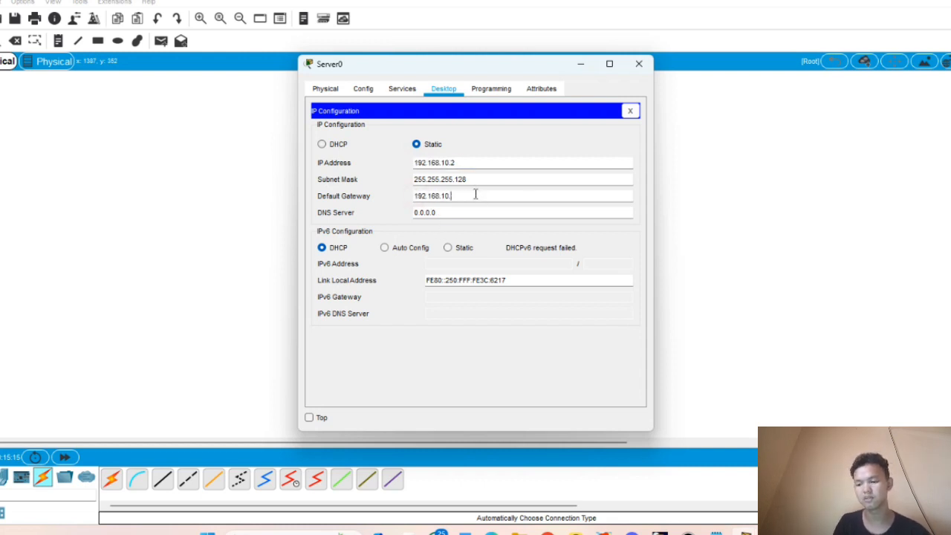
pyautogui.click(405, 91)
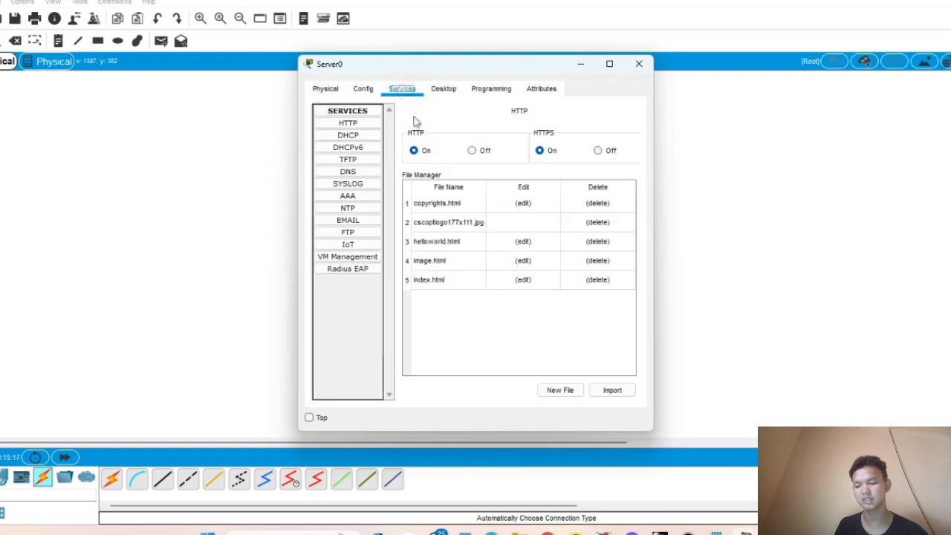
# - Set serverPool to gateway 192.168.10.1, start address 192.168.10.3 and 75 maximum users
pyautogui.click(372, 138)
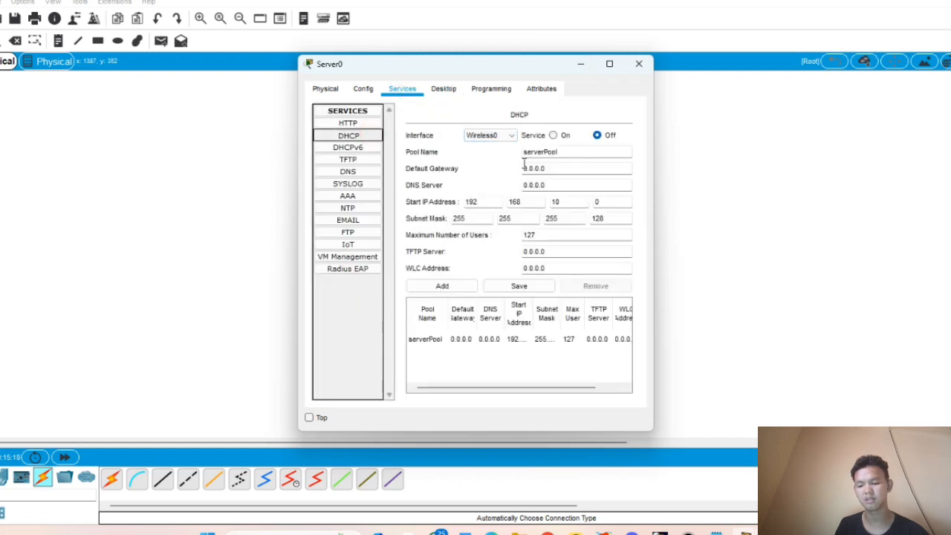
pyautogui.moveTo(524, 169); pyautogui.dragTo(580, 183)
pyautogui.write('192.168.10.2')
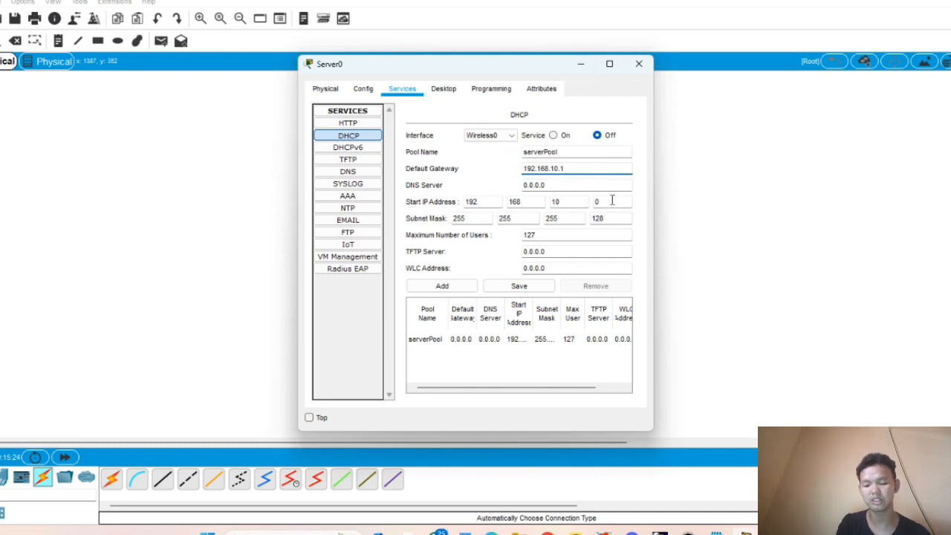
pyautogui.click(612, 201)
pyautogui.write('3')
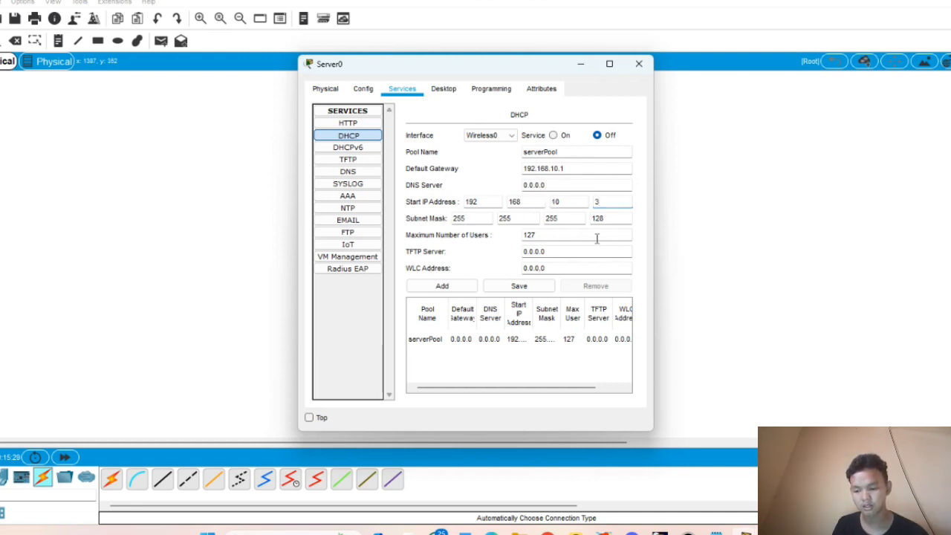
pyautogui.moveTo(523, 234); pyautogui.dragTo(568, 235)
pyautogui.press('BackSpace')
pyautogui.write('90')
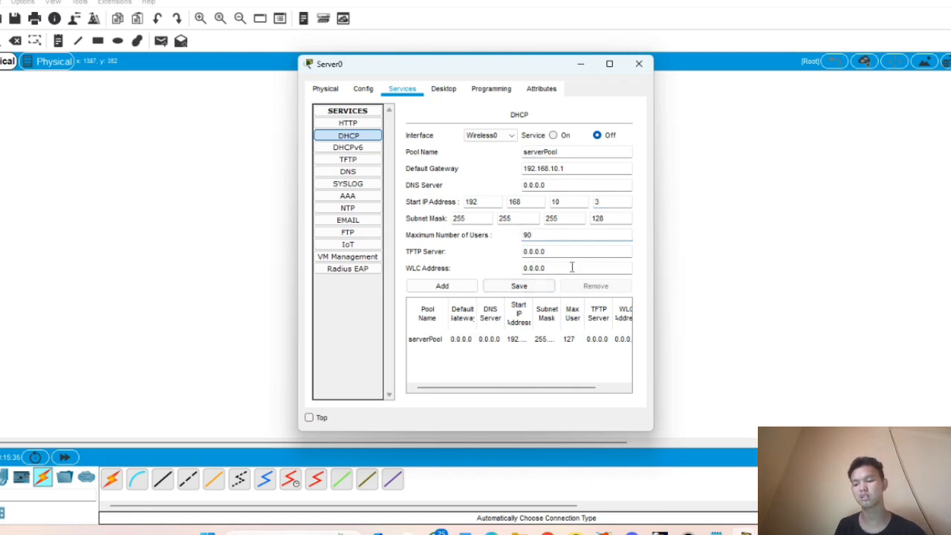
pyautogui.press('BackSpace')
pyautogui.press('BackSpace')
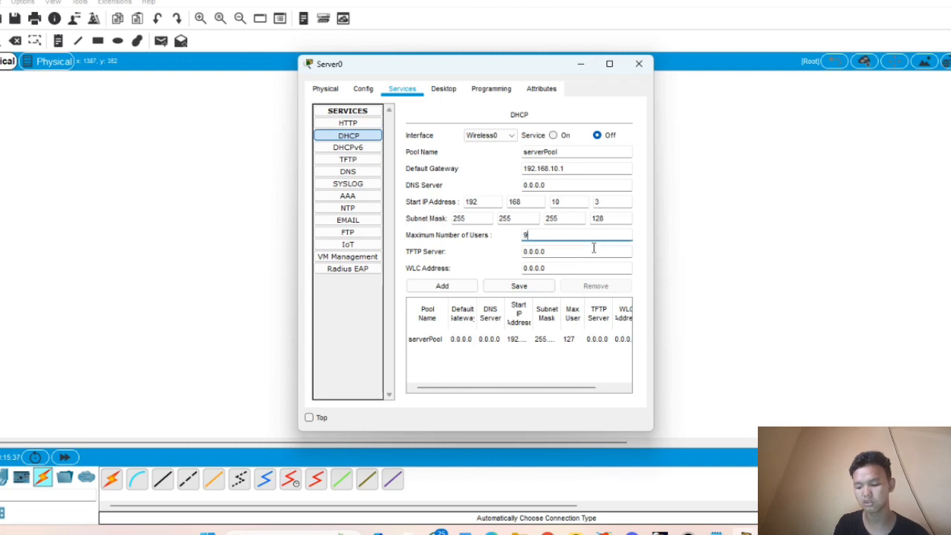
pyautogui.write('75')
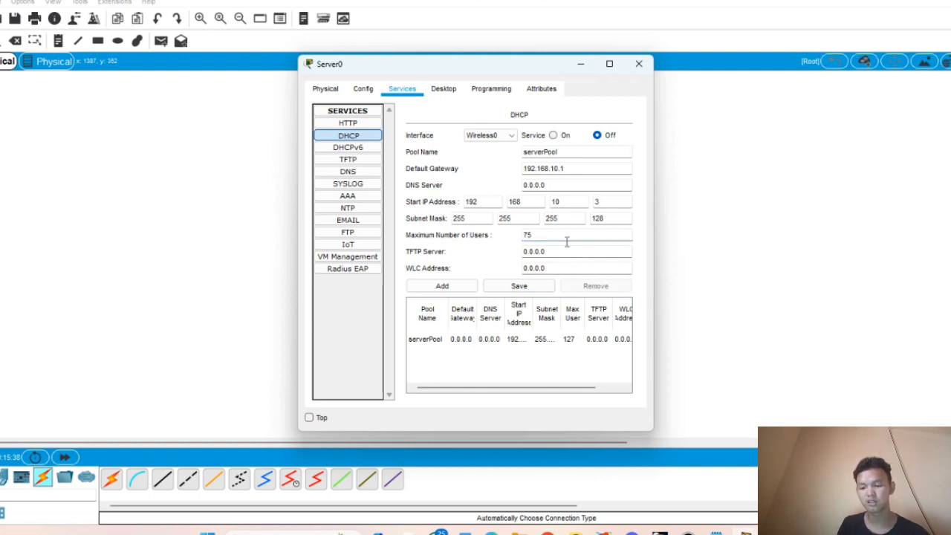
# - Save the pool, switch the DHCP service on, close Server0 and select PC1
pyautogui.click(520, 290)
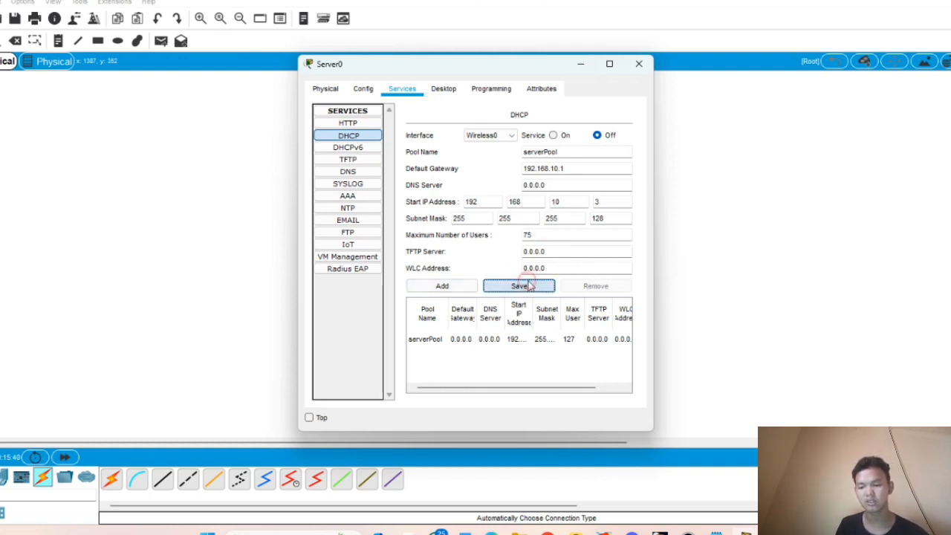
pyautogui.click(564, 136)
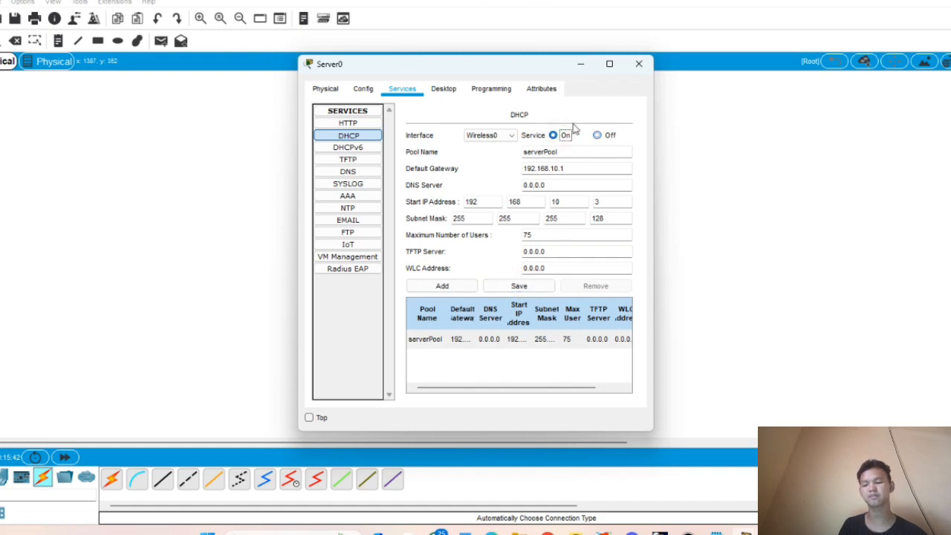
pyautogui.click(638, 63)
pyautogui.click(450, 112)
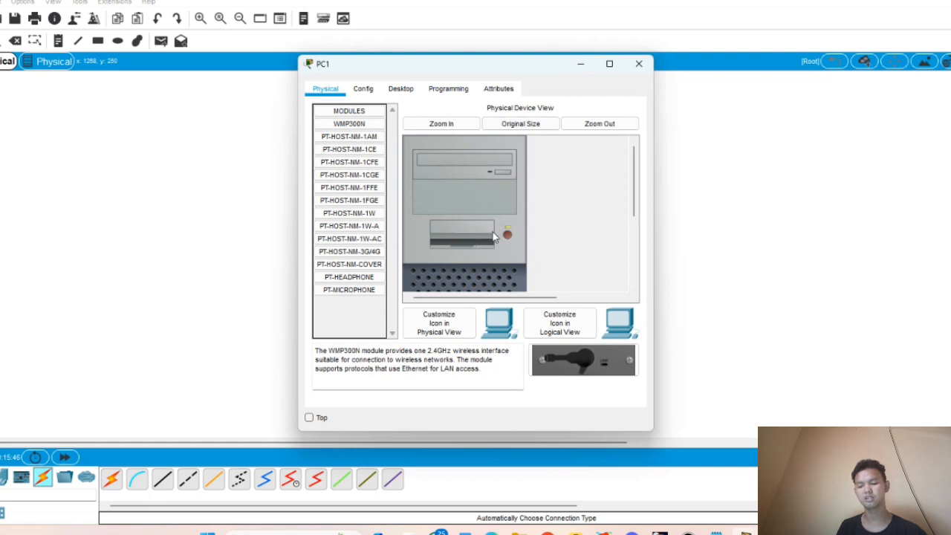
# - Power PC1 off, replace its network module with a WMP300N, and power it on
pyautogui.click(507, 234)
pyautogui.scroll(-4, 528, 204)
pyautogui.moveTo(453, 260); pyautogui.dragTo(352, 314)
pyautogui.moveTo(349, 123); pyautogui.dragTo(460, 250)
pyautogui.scroll(4, 493, 233)
pyautogui.click(508, 208)
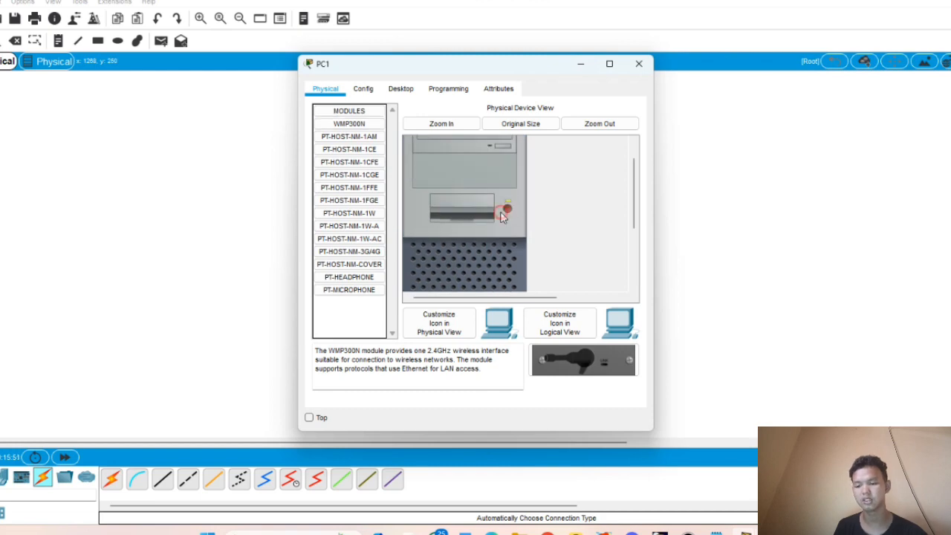
# - Connect PC1's wireless client to the 'it' network using its WPA2 pre-shared key
pyautogui.click(401, 90)
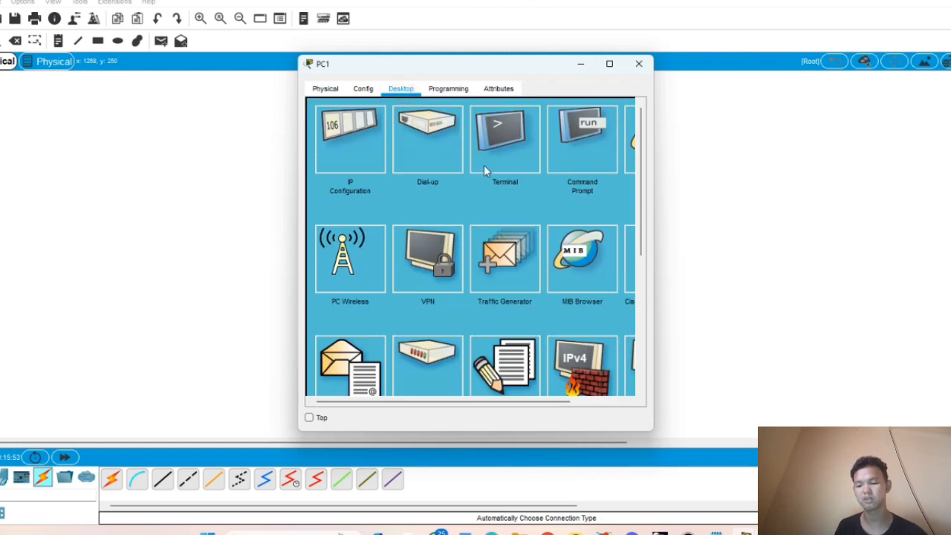
pyautogui.click(317, 277)
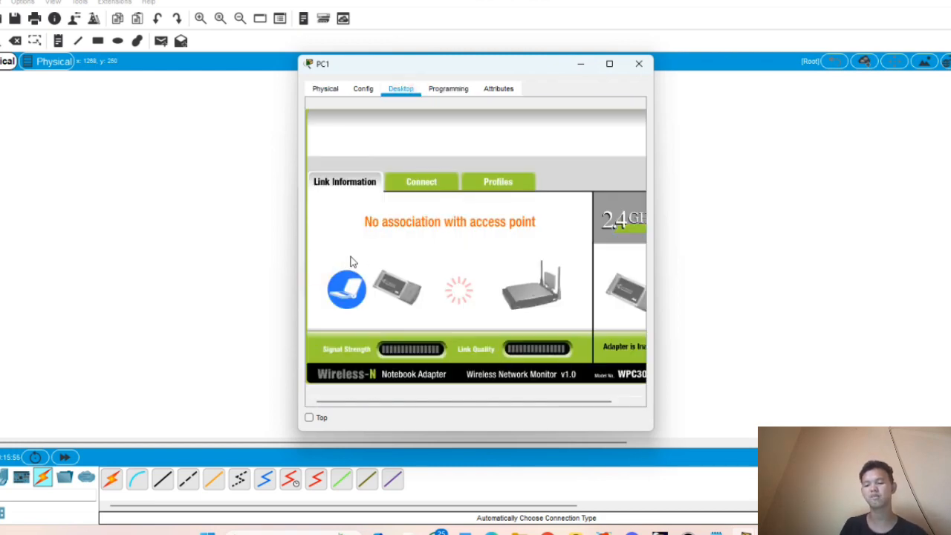
pyautogui.click(450, 182)
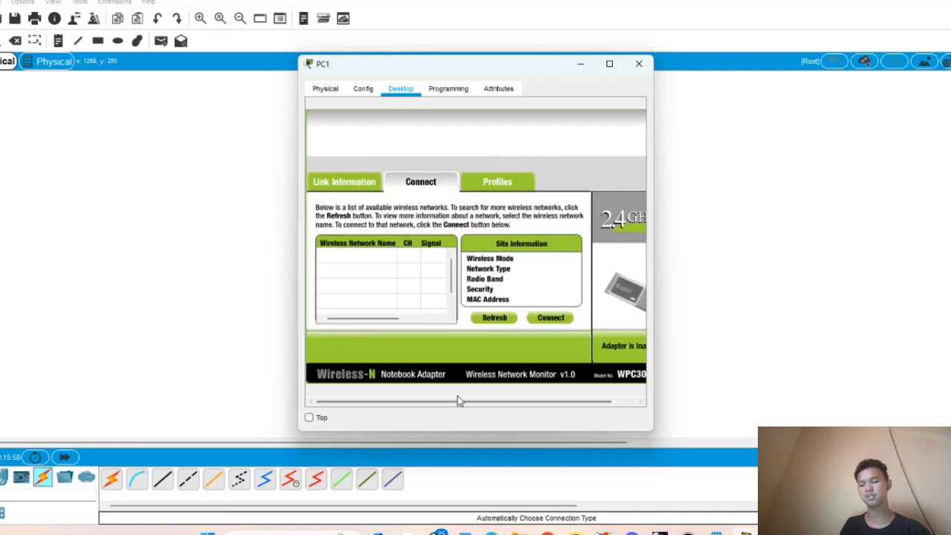
pyautogui.click(381, 257)
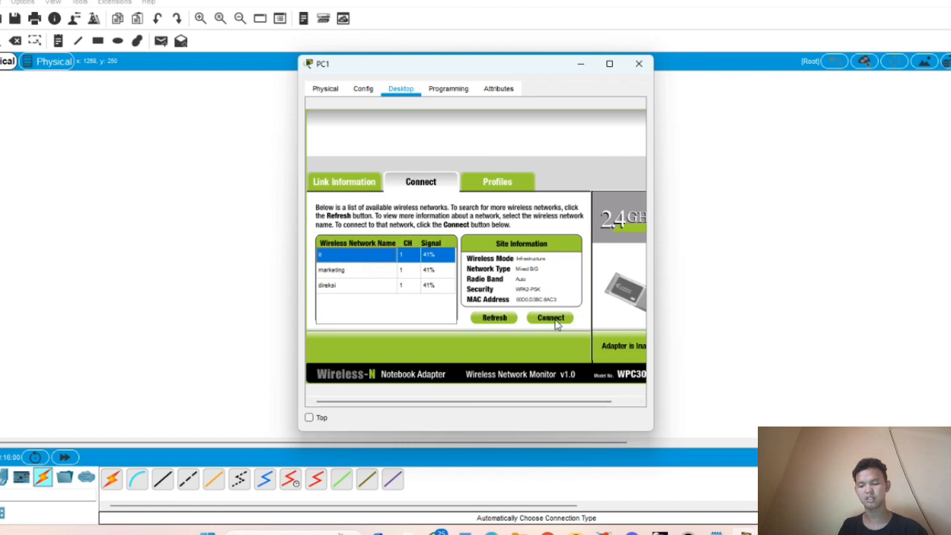
pyautogui.click(550, 320)
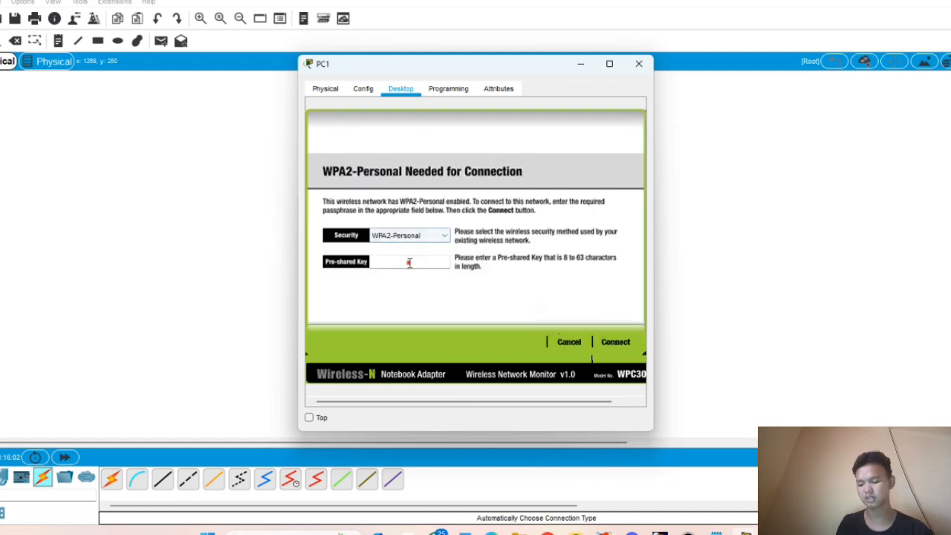
pyautogui.click(410, 261)
pyautogui.write('12345678')
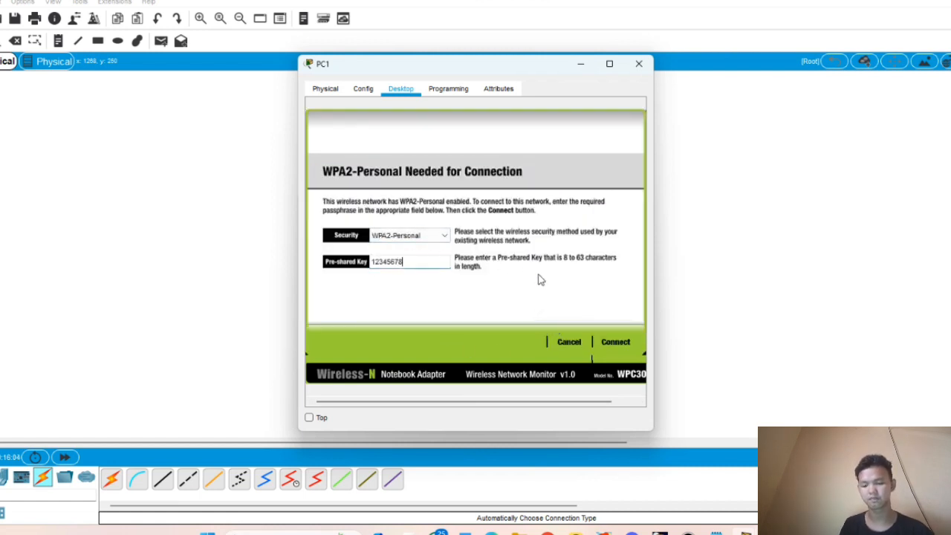
pyautogui.click(624, 339)
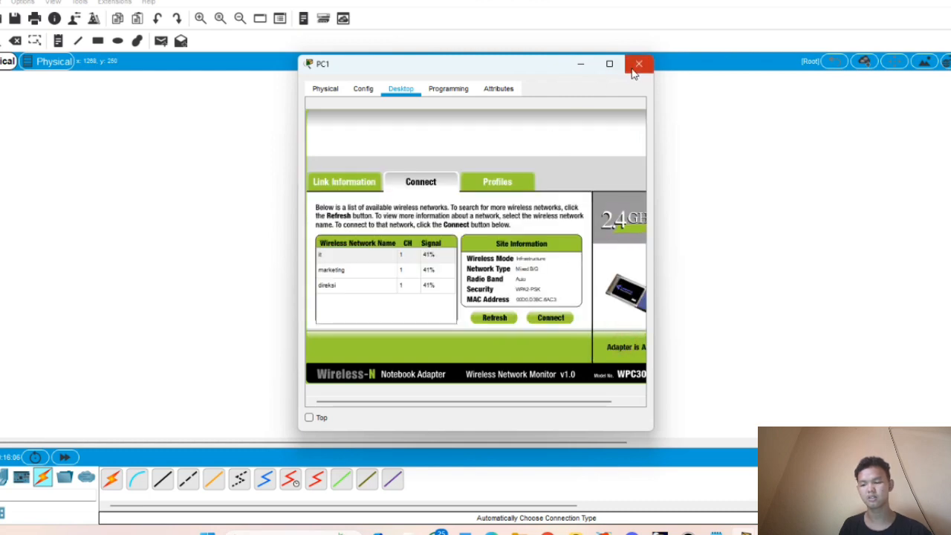
# - Verify PC1's DHCP address 192.168.10.3 with gateway 192.168.10.1 in IP Configuration
pyautogui.click(638, 63)
pyautogui.moveTo(450, 117)
pyautogui.mouseDown()
pyautogui.moveTo(462, 111)
pyautogui.moveTo(452, 109)
pyautogui.mouseUp()
pyautogui.click(454, 110)
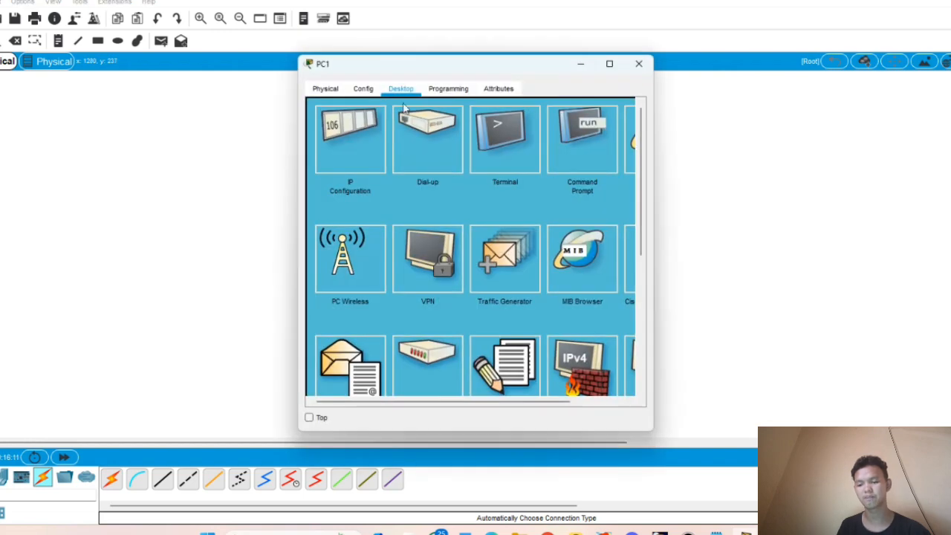
pyautogui.click(360, 132)
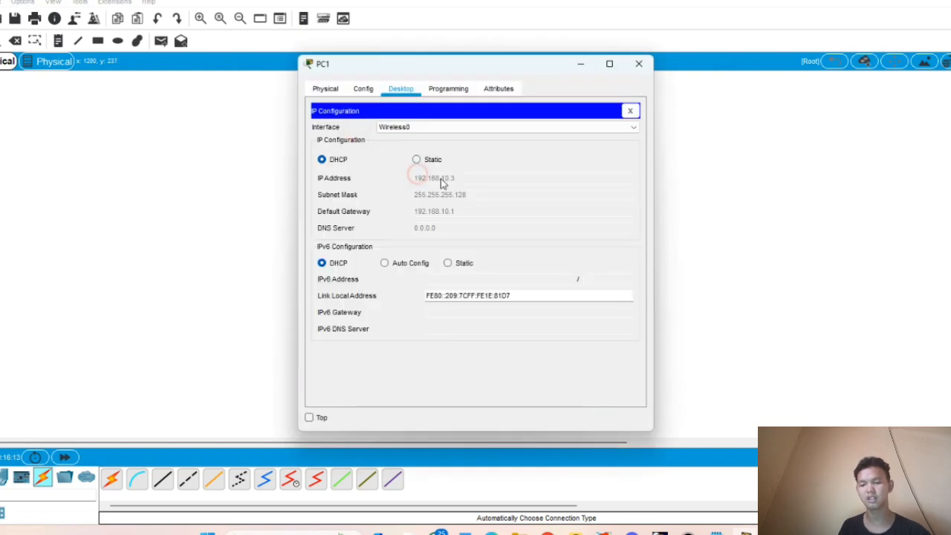
pyautogui.click(638, 63)
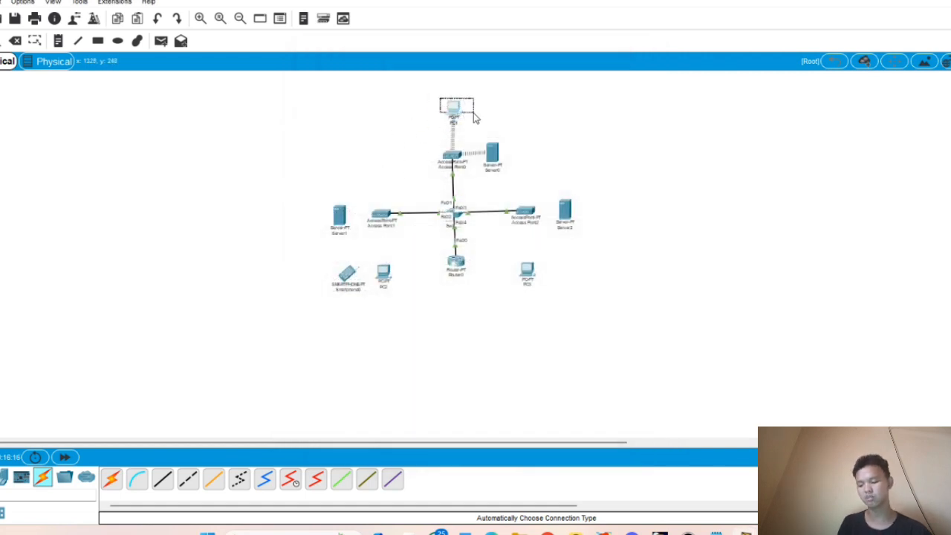
# - Paste copies of PC1 and duplicate the left-edge PC group beside the originals
pyautogui.hotkey('ctrl', 'v')
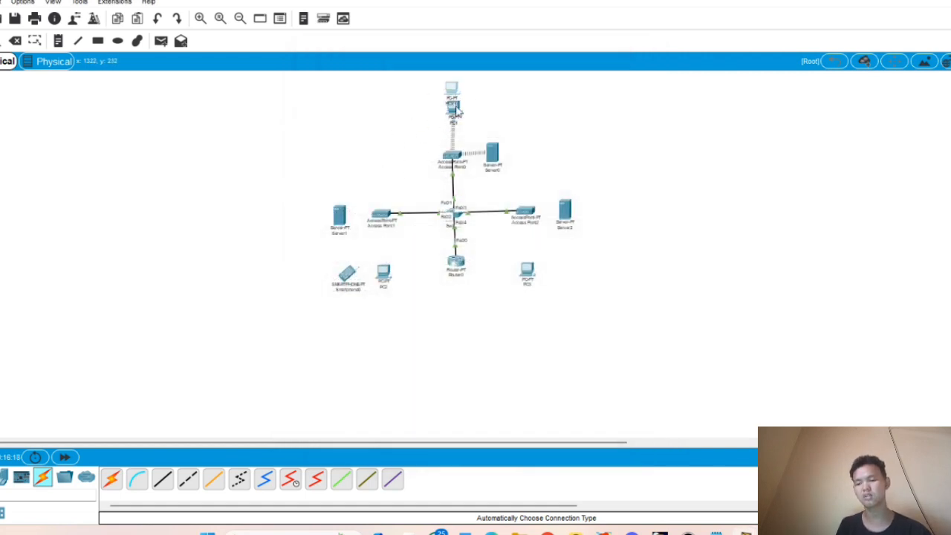
pyautogui.moveTo(453, 92); pyautogui.dragTo(0, 87)
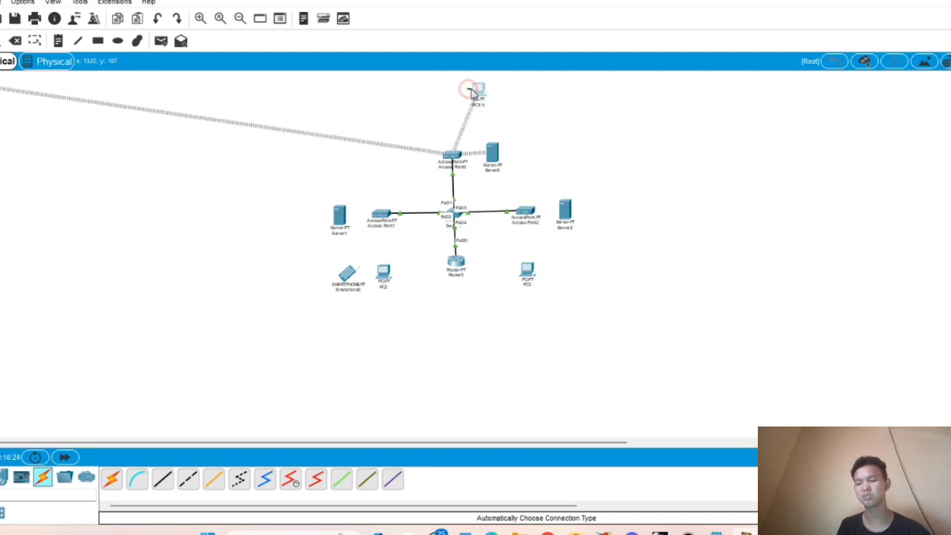
pyautogui.moveTo(467, 89); pyautogui.dragTo(0, 123)
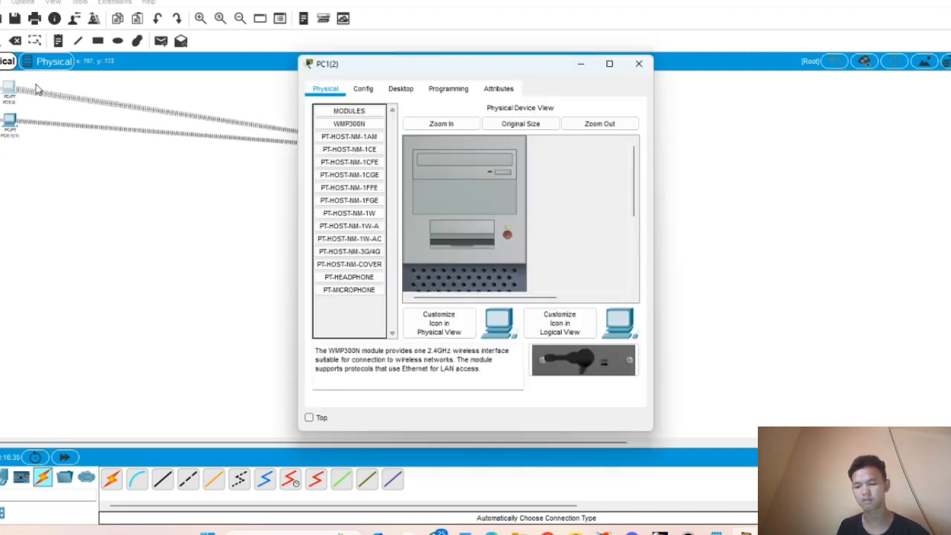
pyautogui.moveTo(1, 76); pyautogui.dragTo(148, 127)
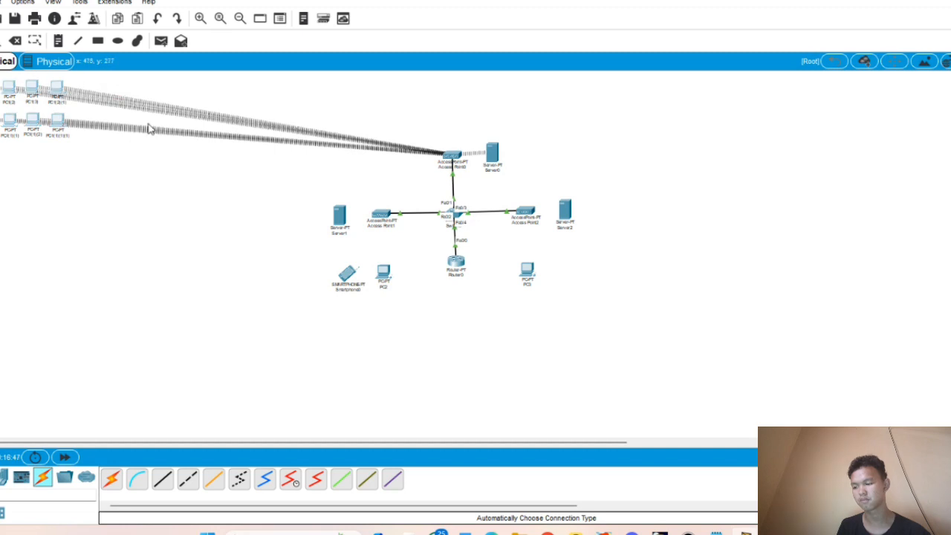
pyautogui.moveTo(33, 93); pyautogui.dragTo(132, 96)
# - Keep copying the PC group rightward until two rows of PCs span the canvas top
pyautogui.moveTo(2, 77); pyautogui.dragTo(210, 135)
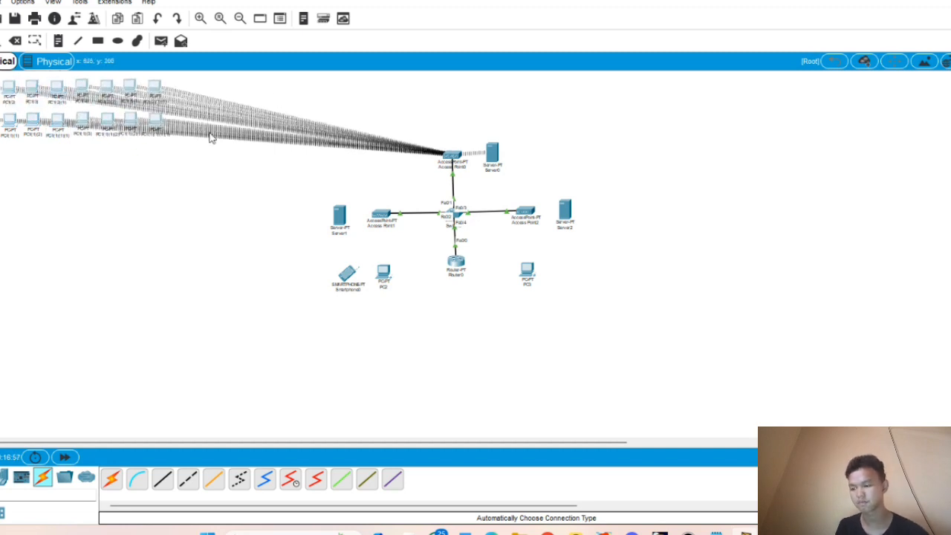
pyautogui.moveTo(130, 118); pyautogui.dragTo(330, 118)
pyautogui.click(102, 234)
pyautogui.moveTo(1, 76); pyautogui.dragTo(373, 136)
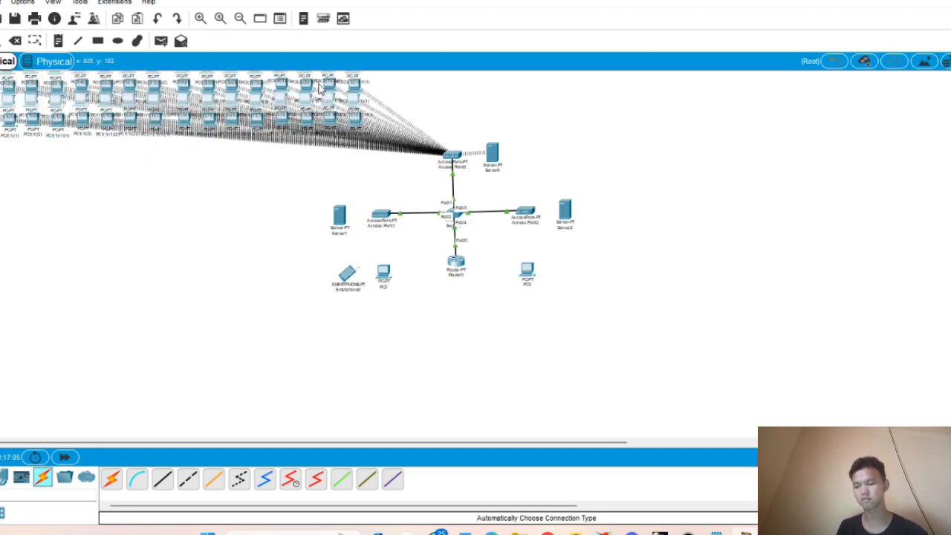
pyautogui.moveTo(328, 96); pyautogui.dragTo(721, 97)
pyautogui.click(799, 144)
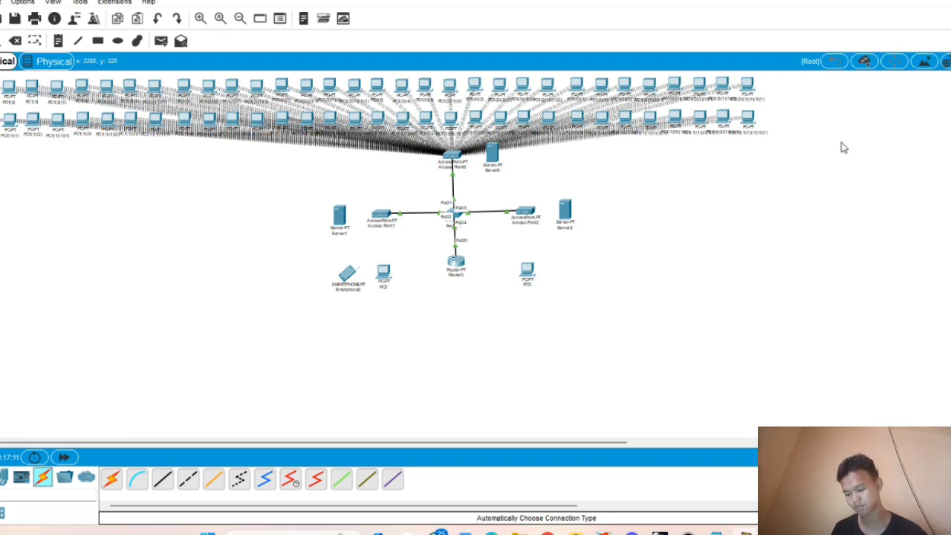
pyautogui.moveTo(778, 78); pyautogui.dragTo(645, 115)
pyautogui.moveTo(706, 98); pyautogui.dragTo(832, 96)
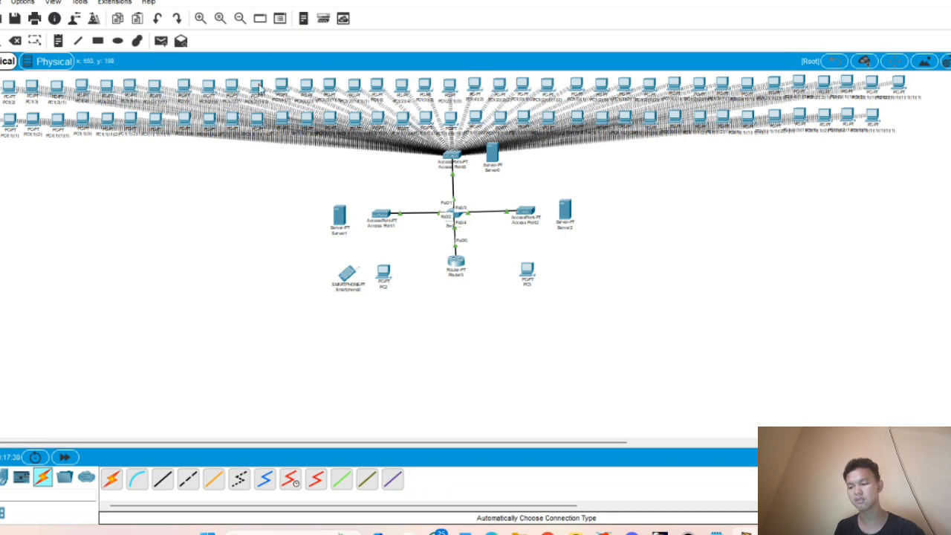
pyautogui.click(183, 87)
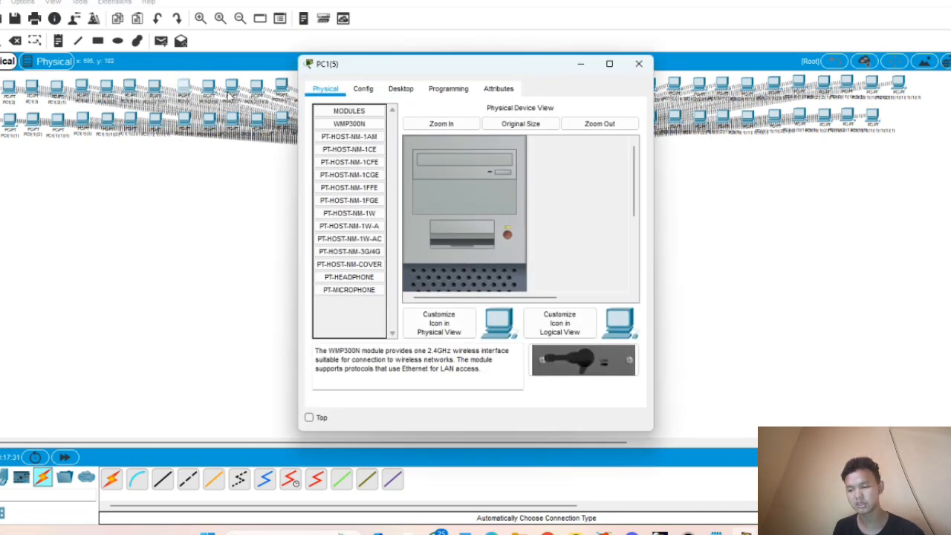
pyautogui.click(400, 89)
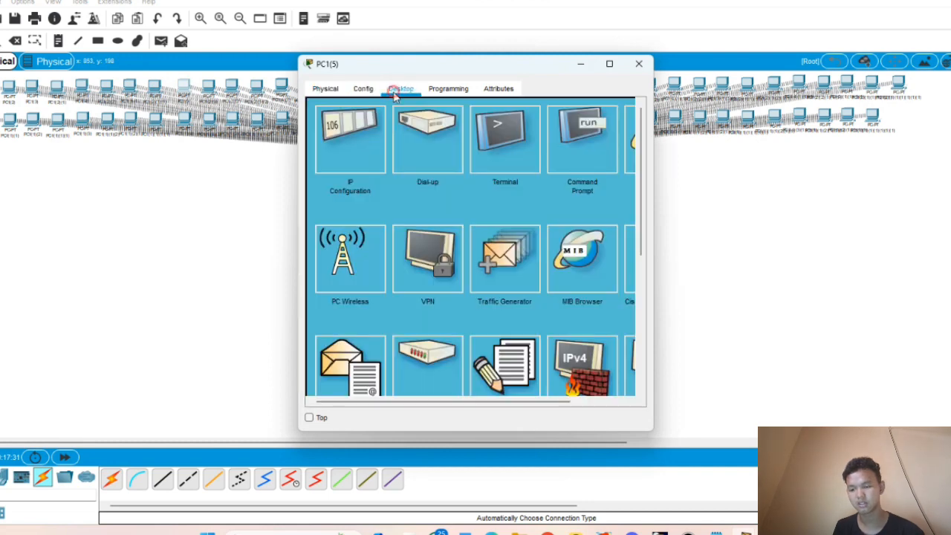
pyautogui.click(376, 123)
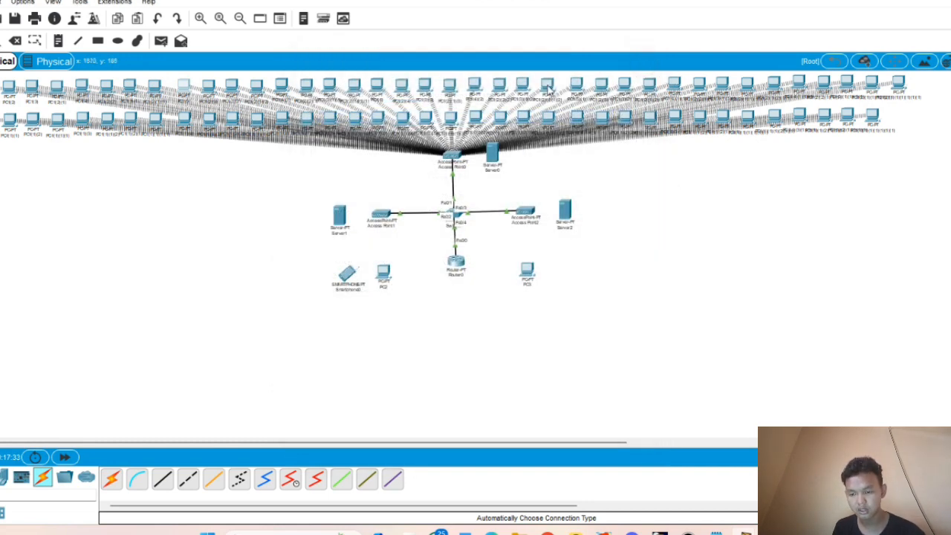
pyautogui.click(638, 64)
pyautogui.click(549, 87)
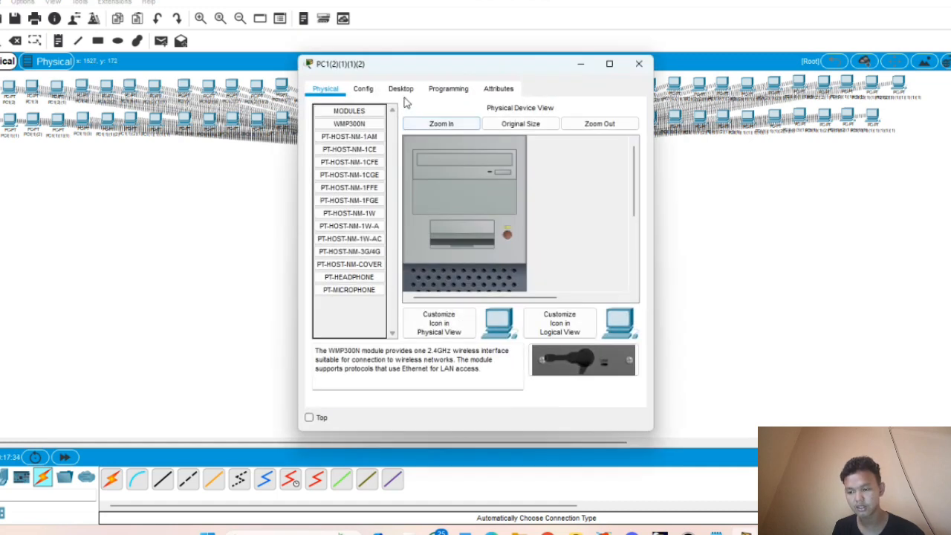
pyautogui.click(401, 90)
pyautogui.click(378, 126)
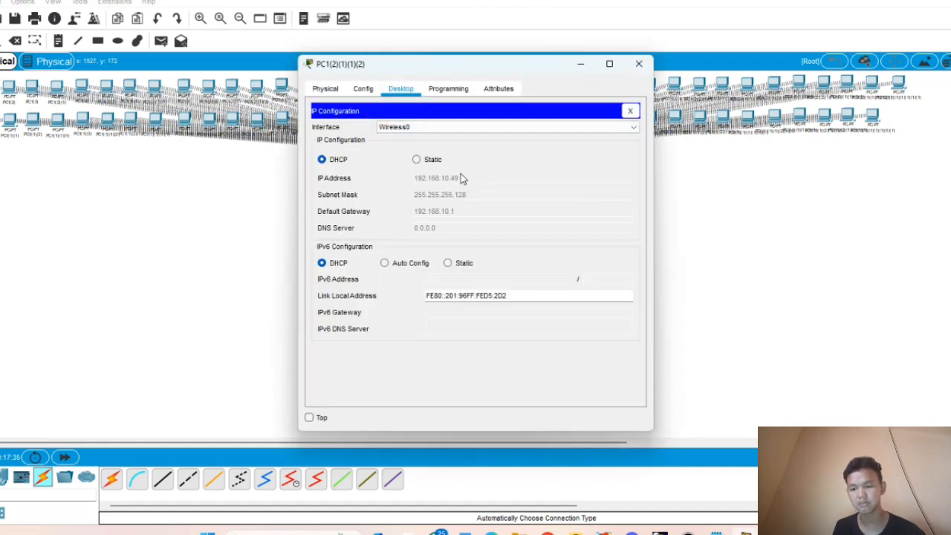
pyautogui.click(638, 64)
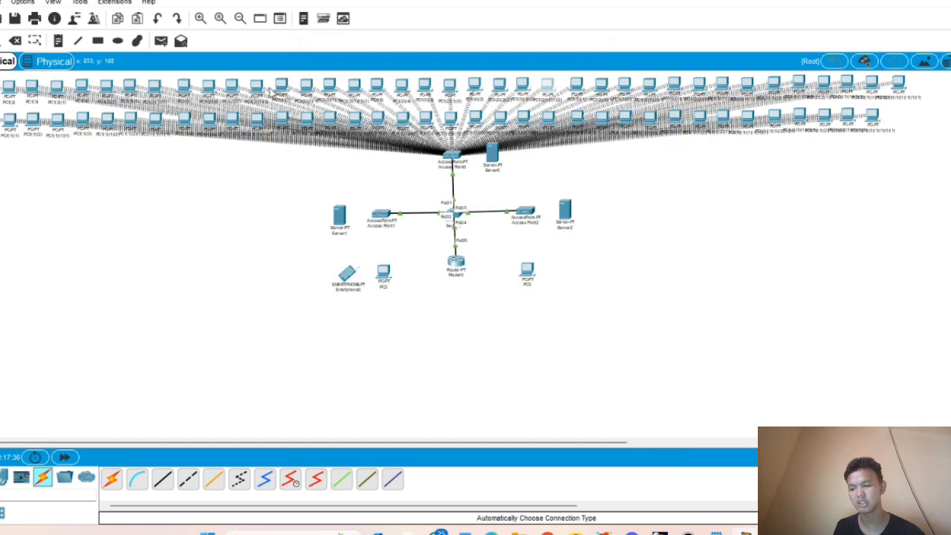
pyautogui.click(256, 88)
pyautogui.click(401, 87)
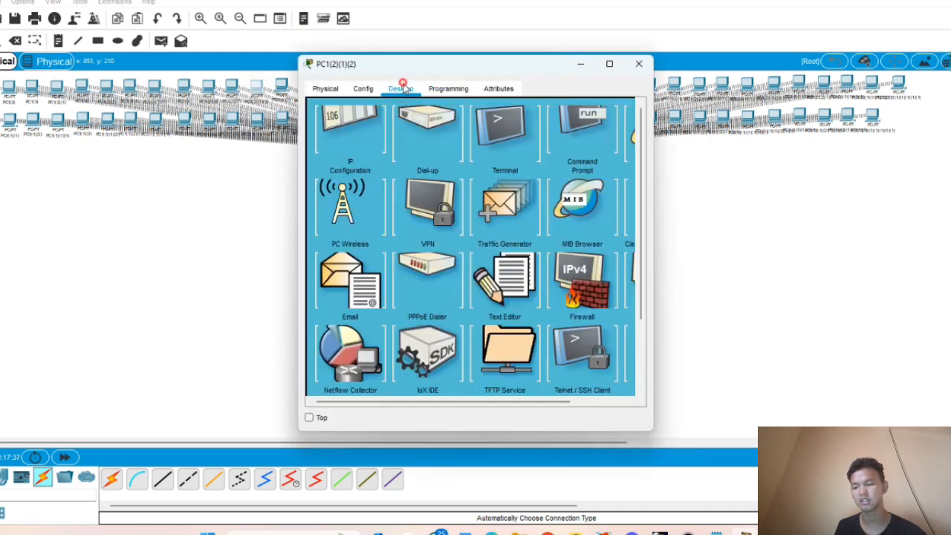
pyautogui.click(375, 113)
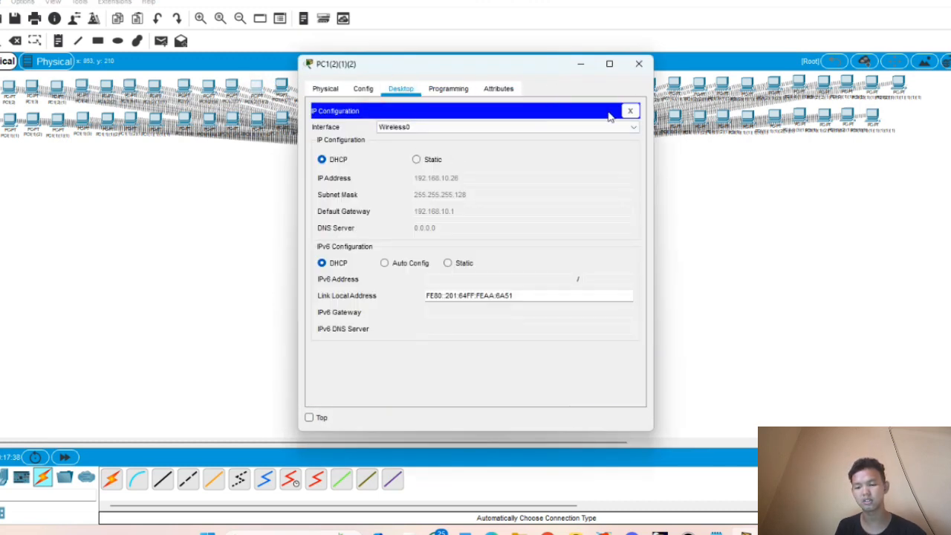
pyautogui.click(630, 111)
pyautogui.click(573, 137)
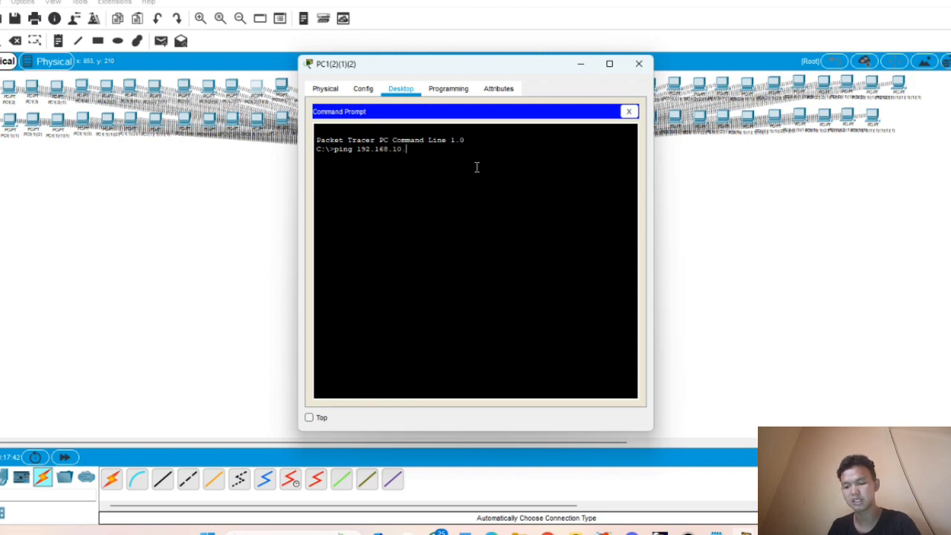
pyautogui.press('Return')
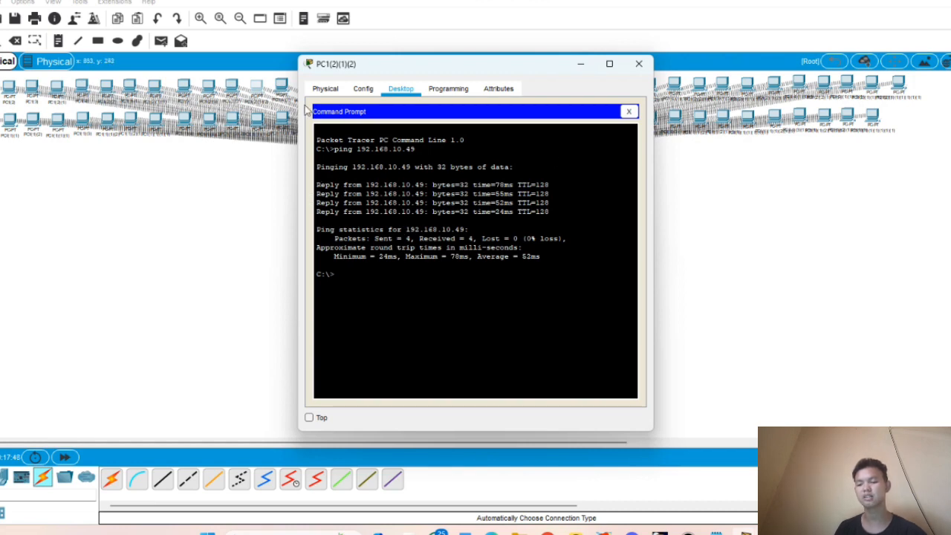
pyautogui.click(638, 64)
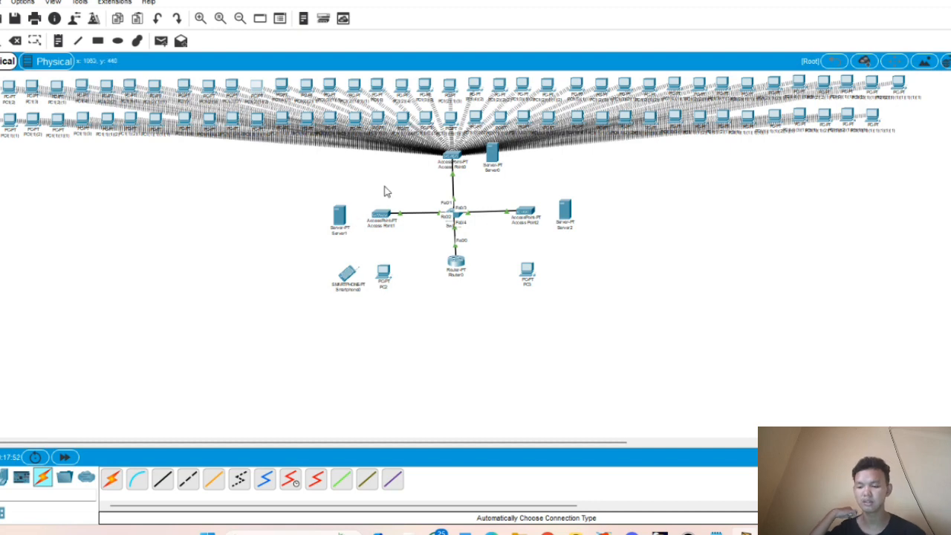
# - Swap Server1's Ethernet card for a WMP300N module, power it on, and show its Desktop apps
pyautogui.click(344, 222)
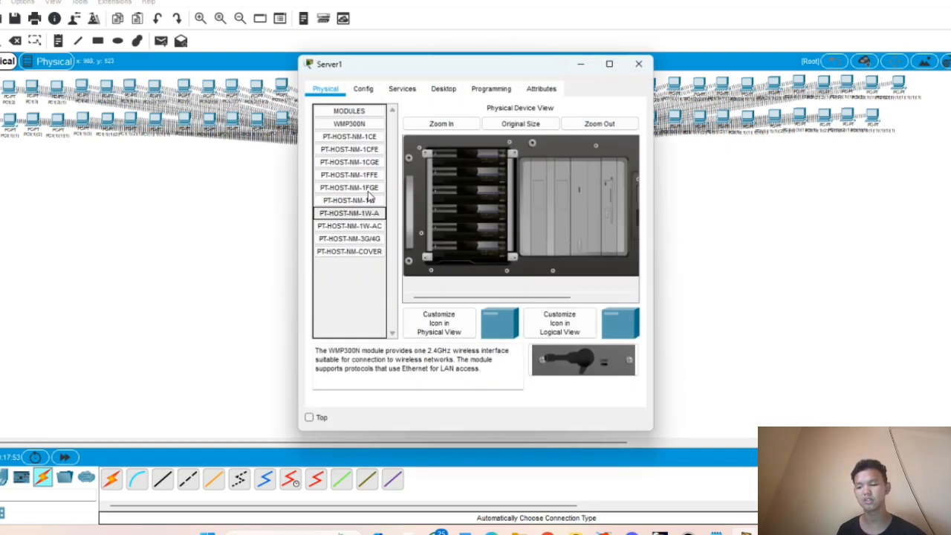
pyautogui.click(407, 89)
pyautogui.click(325, 90)
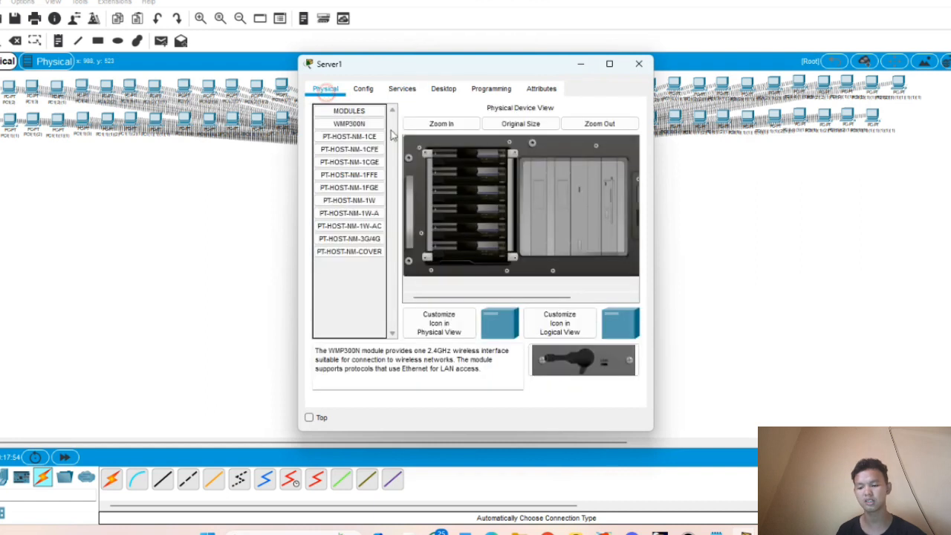
pyautogui.moveTo(483, 298); pyautogui.dragTo(602, 250)
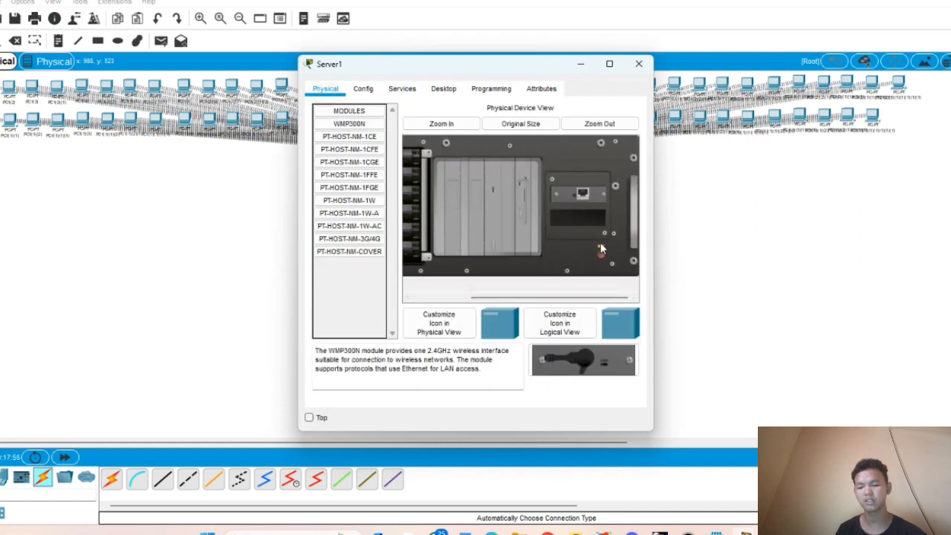
pyautogui.moveTo(589, 199)
pyautogui.mouseDown()
pyautogui.moveTo(382, 303)
pyautogui.moveTo(349, 152)
pyautogui.moveTo(352, 124)
pyautogui.moveTo(573, 195)
pyautogui.mouseUp()
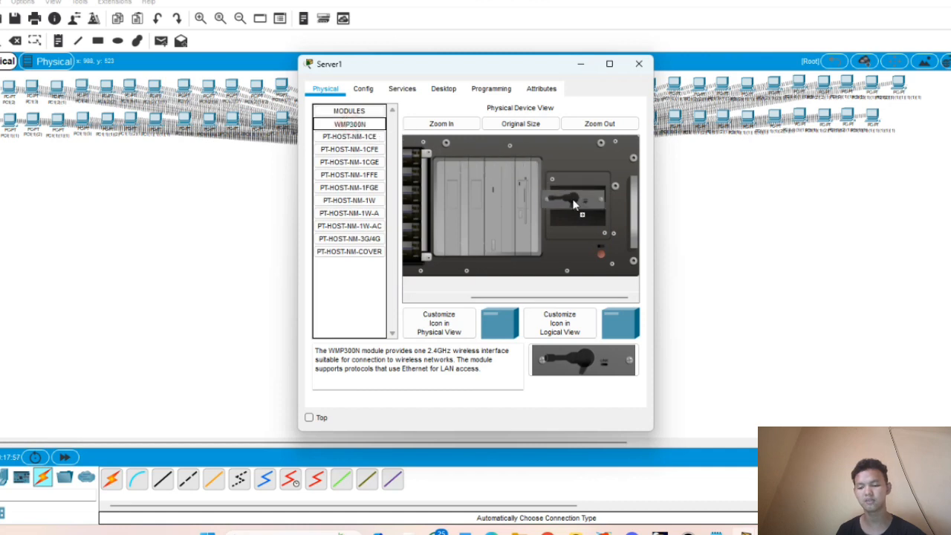
pyautogui.click(602, 255)
pyautogui.click(444, 89)
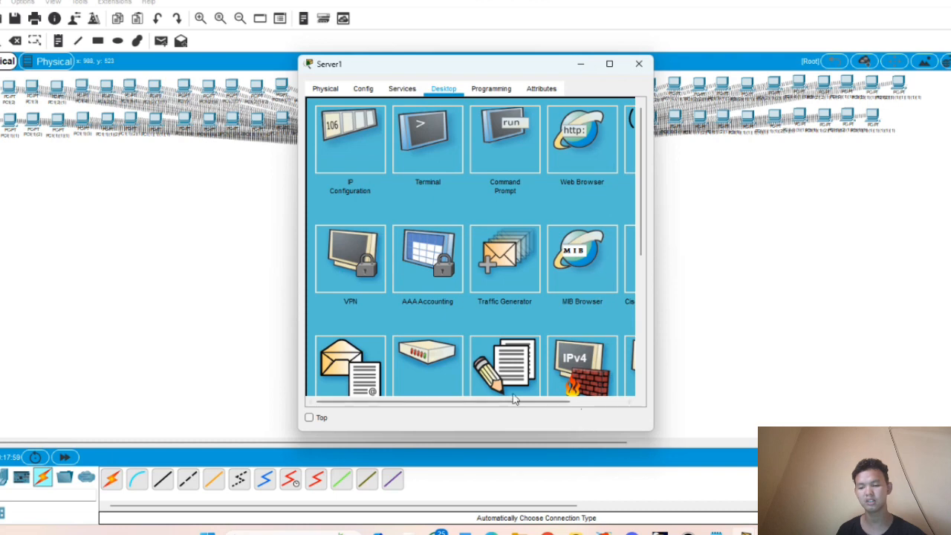
# - Join Server1 to the direksi network with its WPA2 pre-shared key, then close its window
pyautogui.moveTo(509, 394); pyautogui.dragTo(566, 400)
pyautogui.click(586, 143)
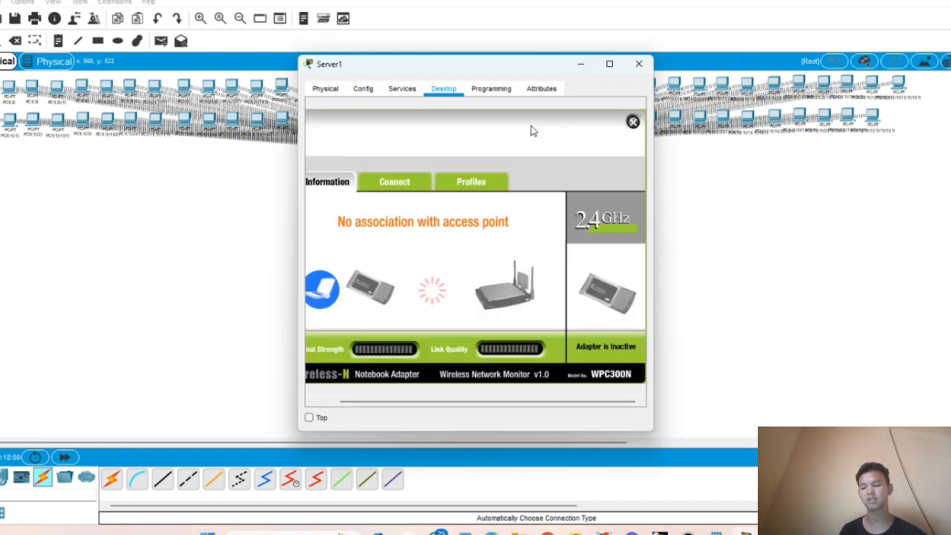
pyautogui.click(412, 187)
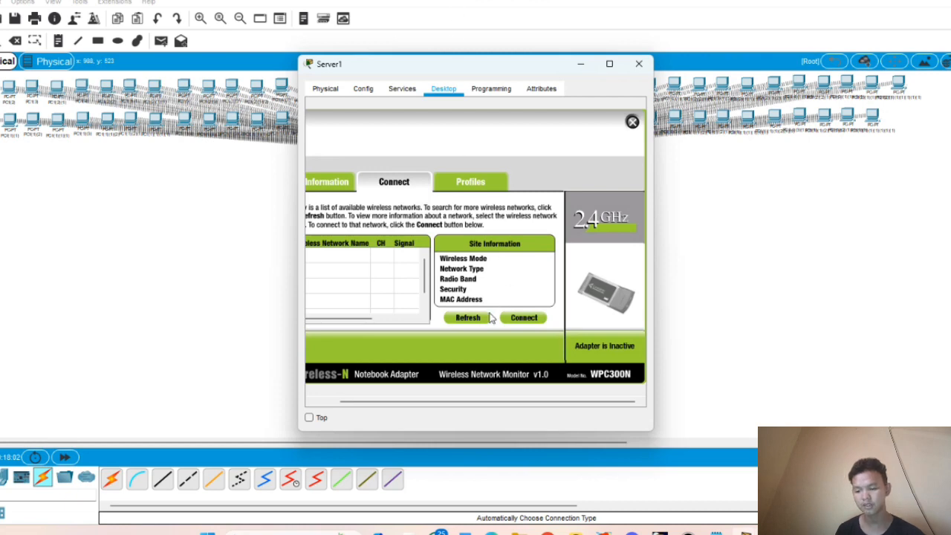
pyautogui.moveTo(398, 401); pyautogui.dragTo(373, 401)
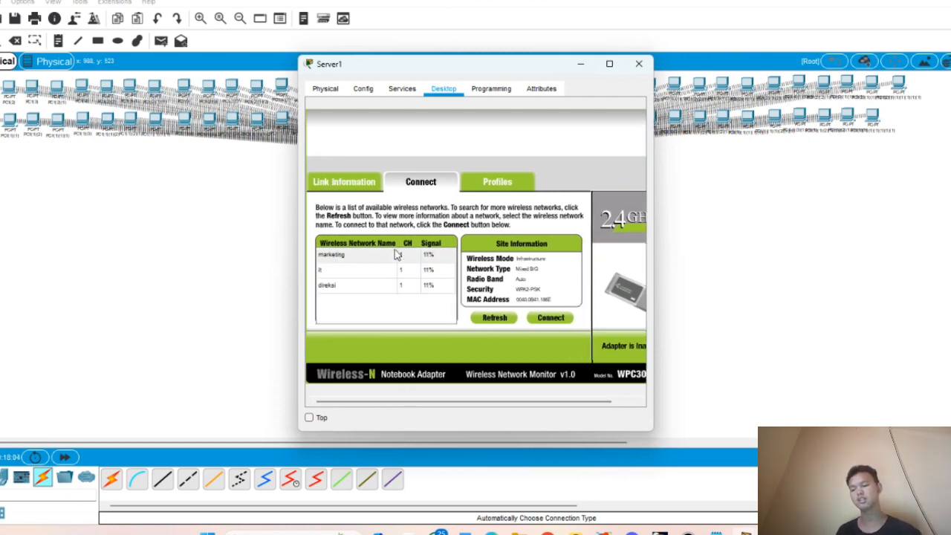
pyautogui.click(382, 291)
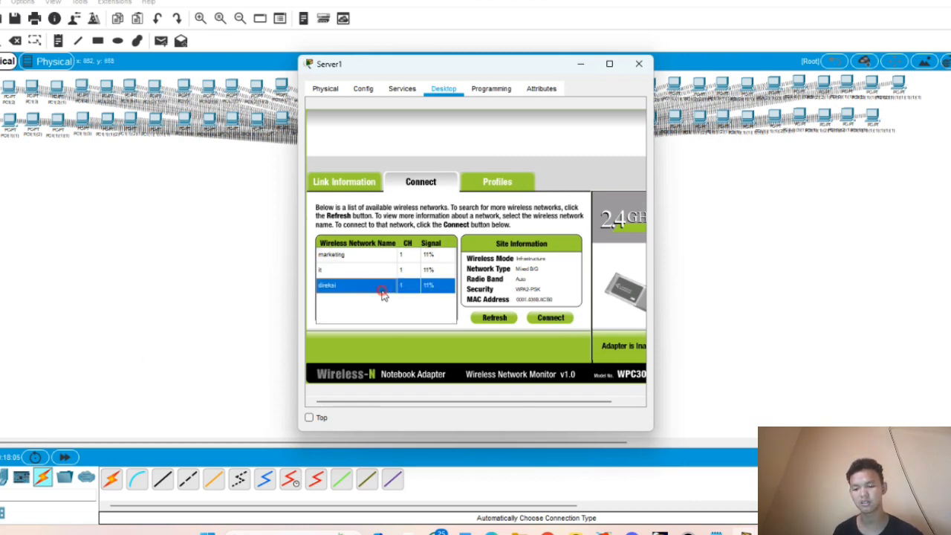
pyautogui.click(550, 318)
pyautogui.click(428, 261)
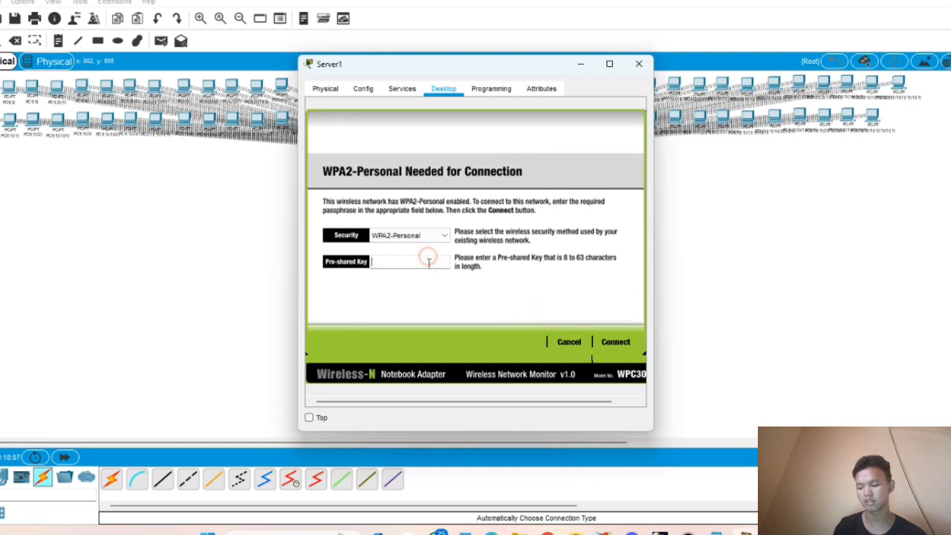
pyautogui.write('123456789')
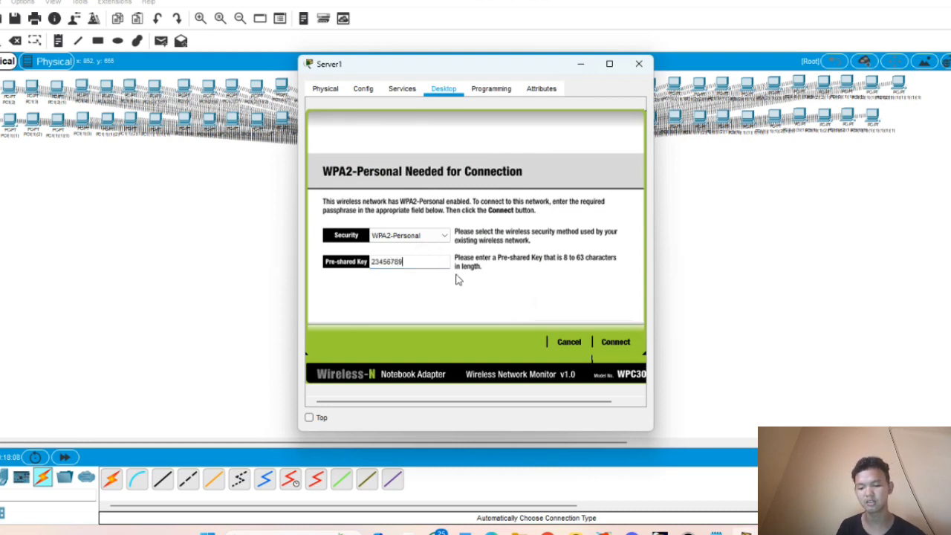
pyautogui.click(622, 348)
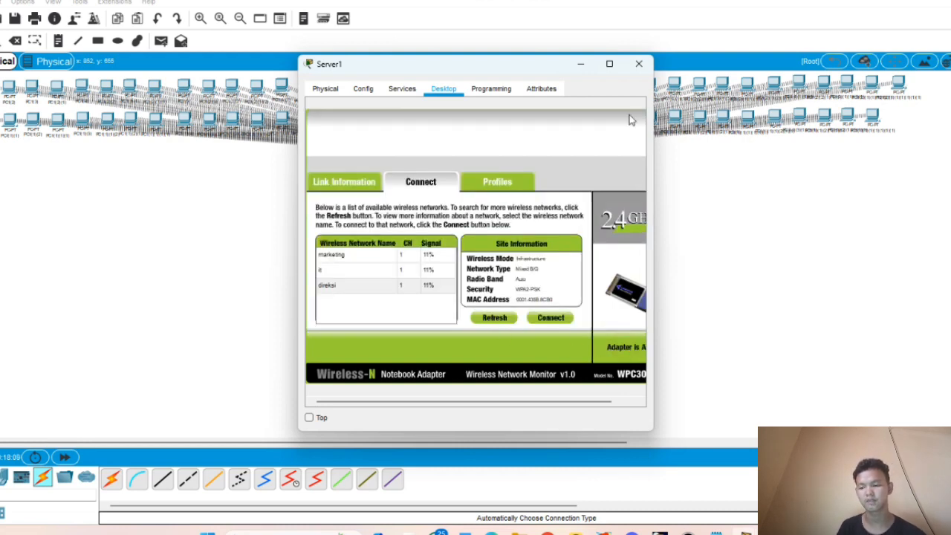
pyautogui.click(638, 64)
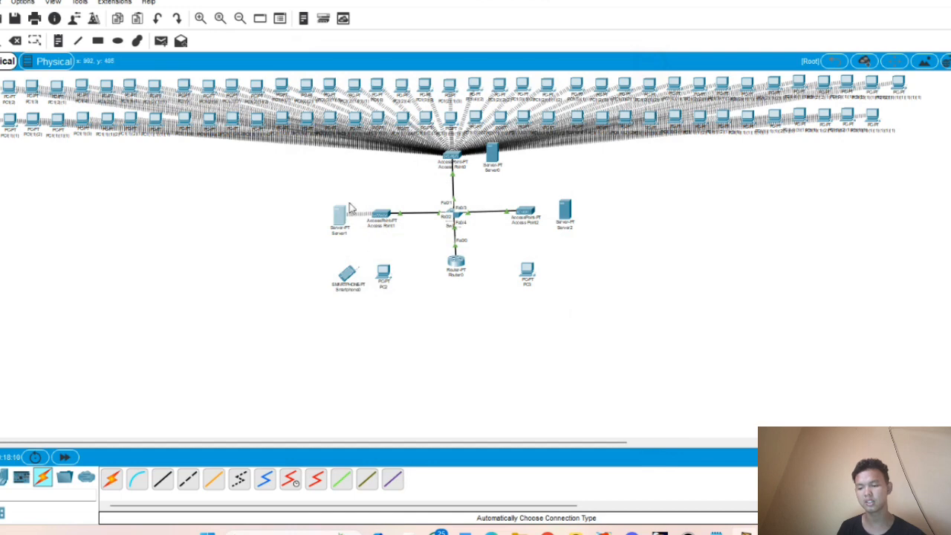
# - Switch Server1's IP configuration to static with address 192.168.20.2
pyautogui.click(339, 221)
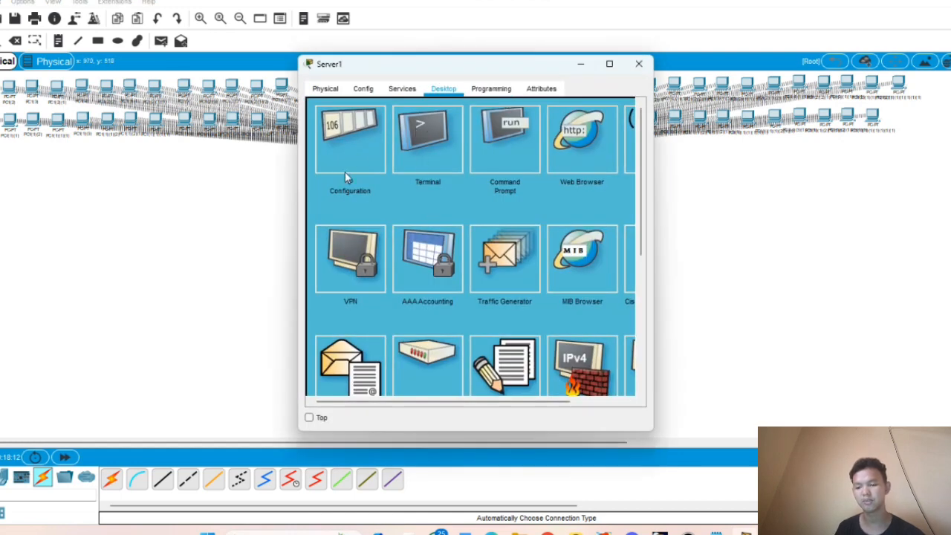
pyautogui.click(373, 144)
pyautogui.click(416, 144)
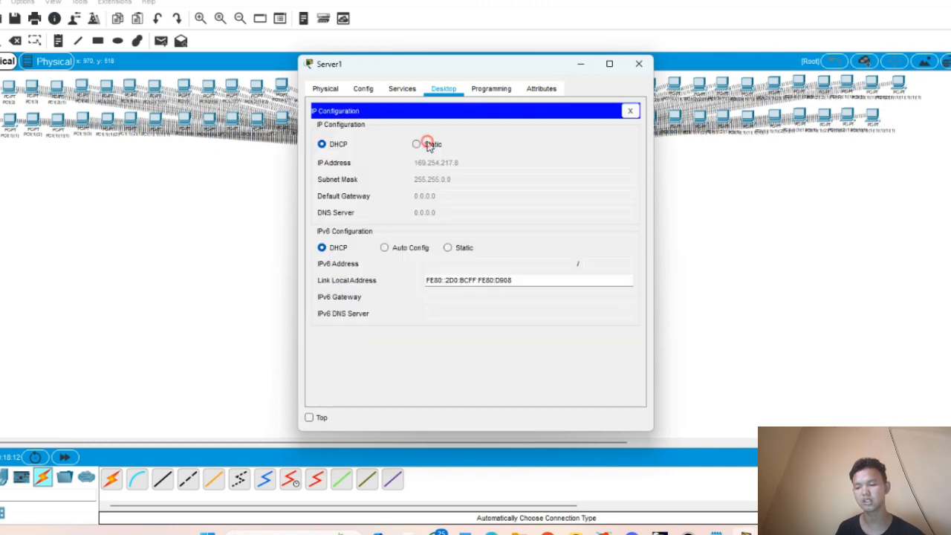
pyautogui.click(444, 165)
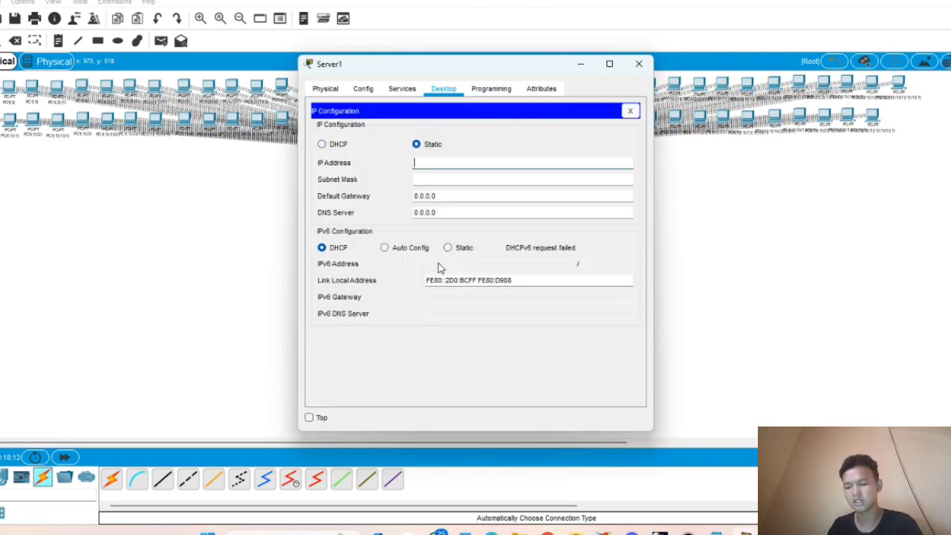
pyautogui.write('192')
pyautogui.write('.168.20')
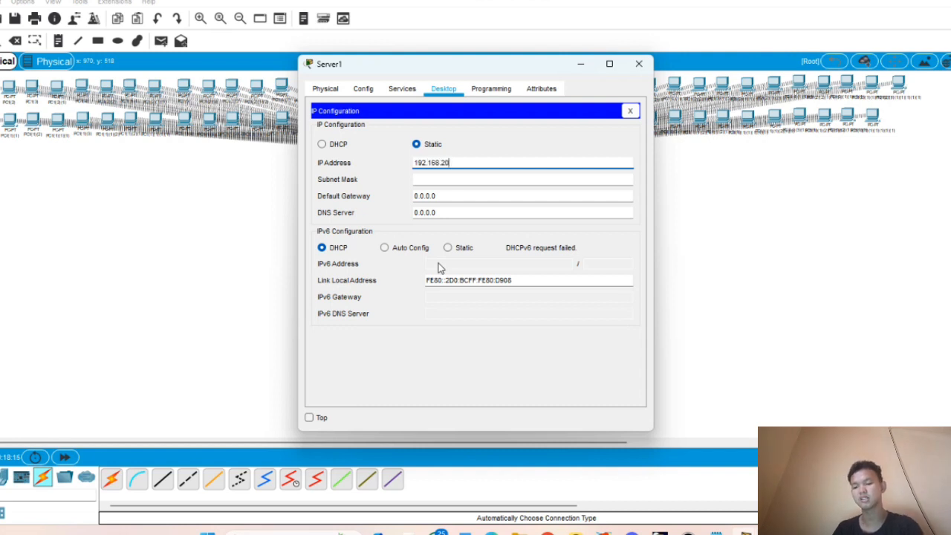
pyautogui.write('.')
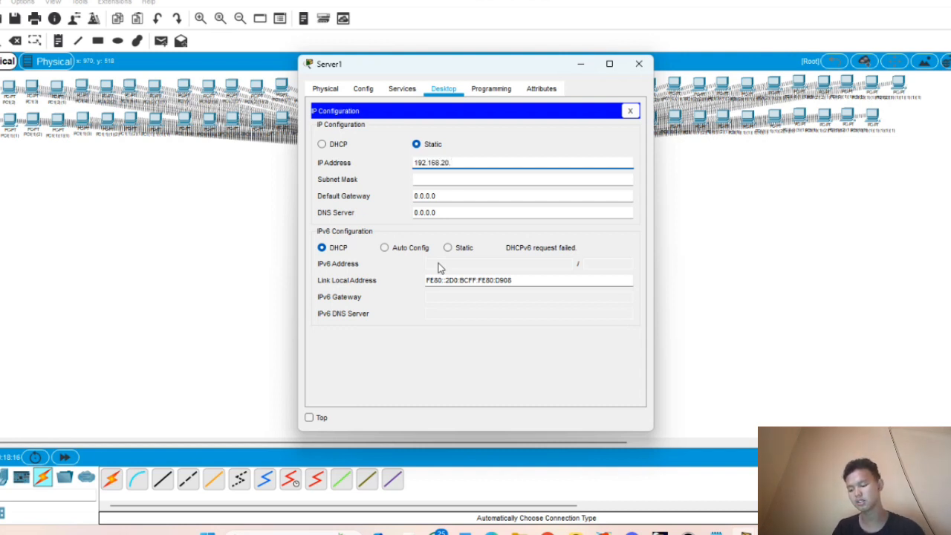
pyautogui.write('2')
pyautogui.press('Tab')
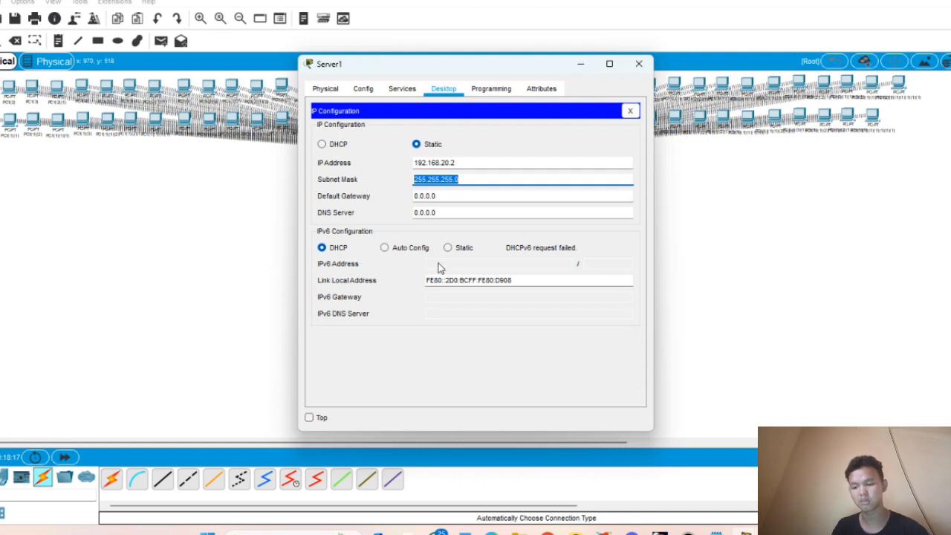
# - Set Server1's subnet mask to 255.255.255.128 and default gateway to 192.168.20.1
pyautogui.click(475, 184)
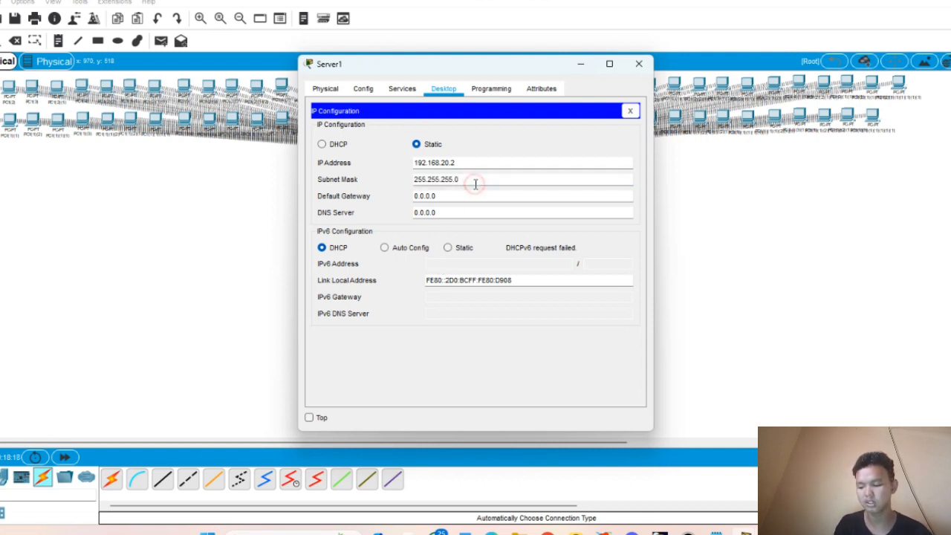
pyautogui.press('BackSpace')
pyautogui.write('128')
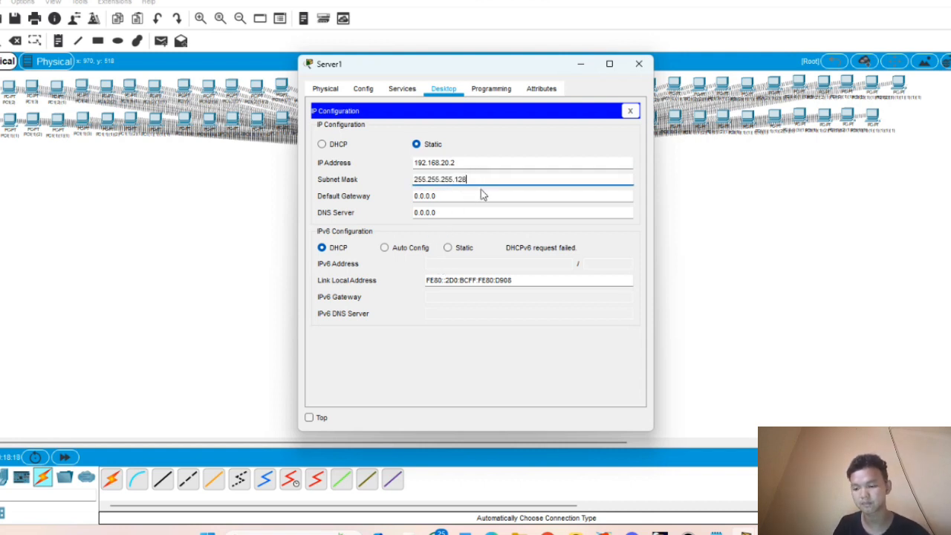
pyautogui.moveTo(411, 163); pyautogui.dragTo(490, 163)
pyautogui.hotkey('ctrl', 'c')
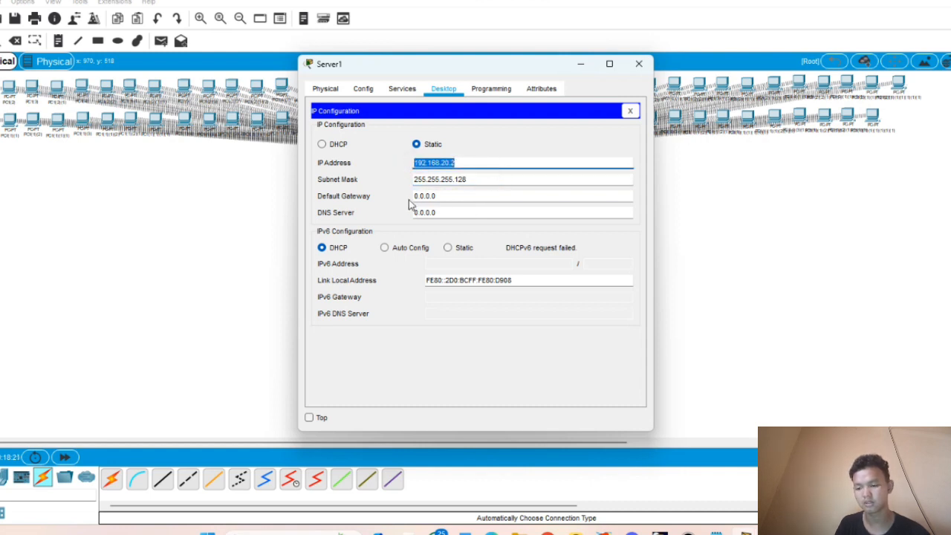
pyautogui.moveTo(413, 195); pyautogui.dragTo(480, 200)
pyautogui.press('BackSpace')
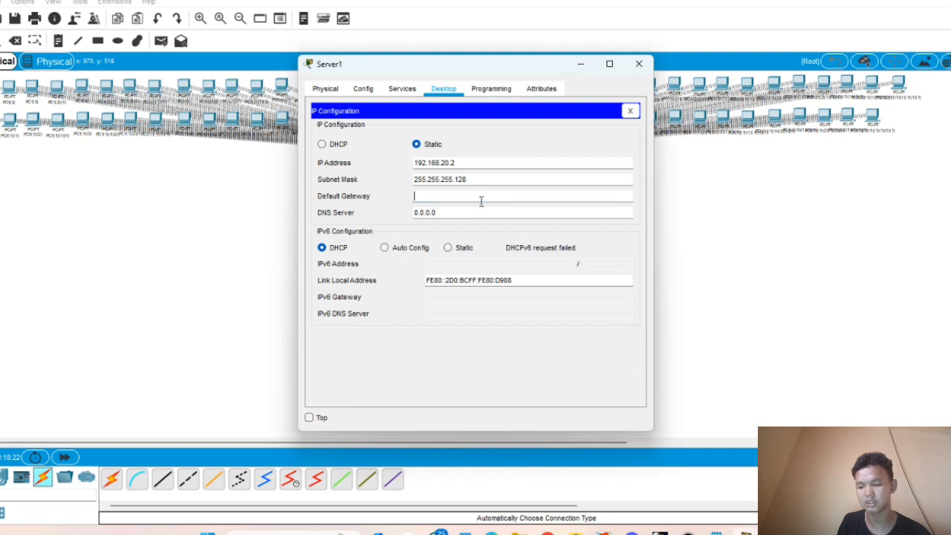
pyautogui.hotkey('ctrl', 'v')
pyautogui.press('BackSpace')
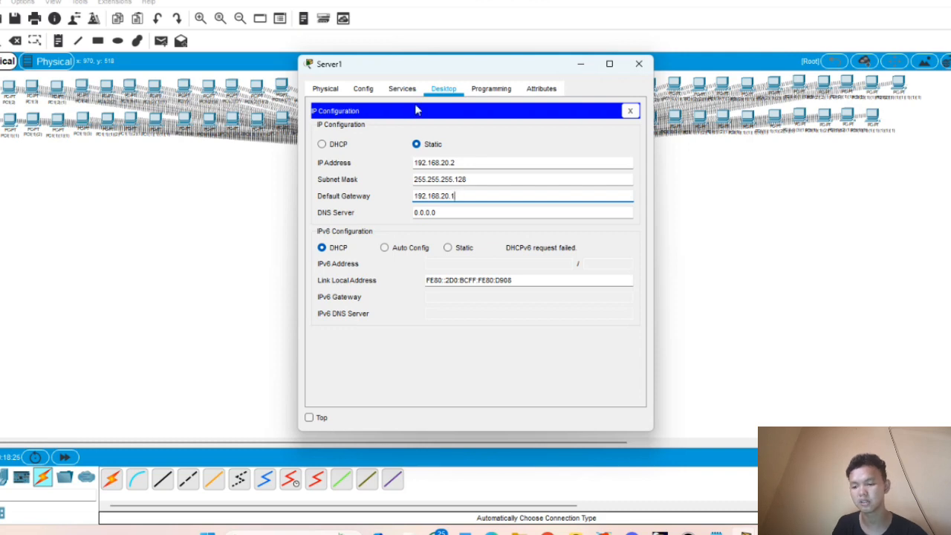
# - Set Server1's serverPool to gateway 192.168.20.1, start 192.168.20.3 and 70 maximum users
pyautogui.click(401, 89)
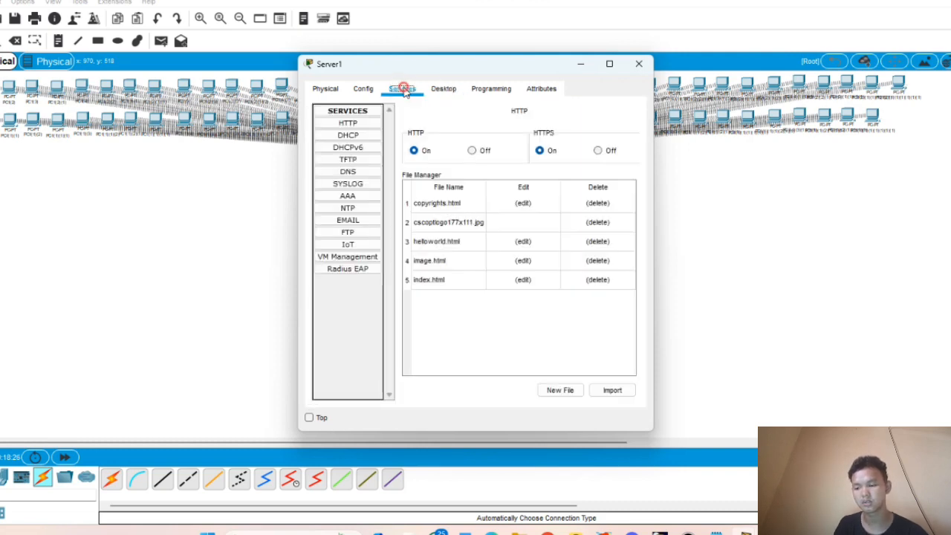
pyautogui.click(366, 138)
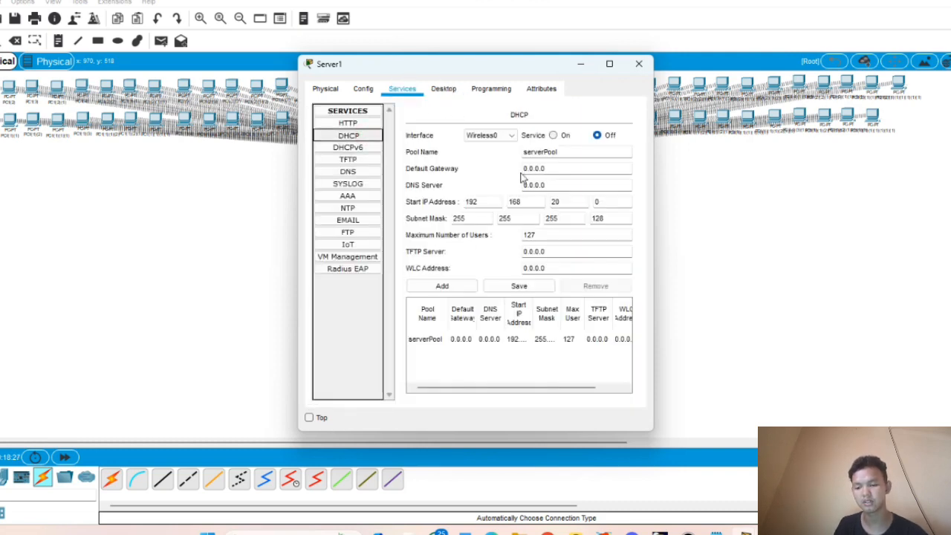
pyautogui.moveTo(524, 168); pyautogui.dragTo(561, 172)
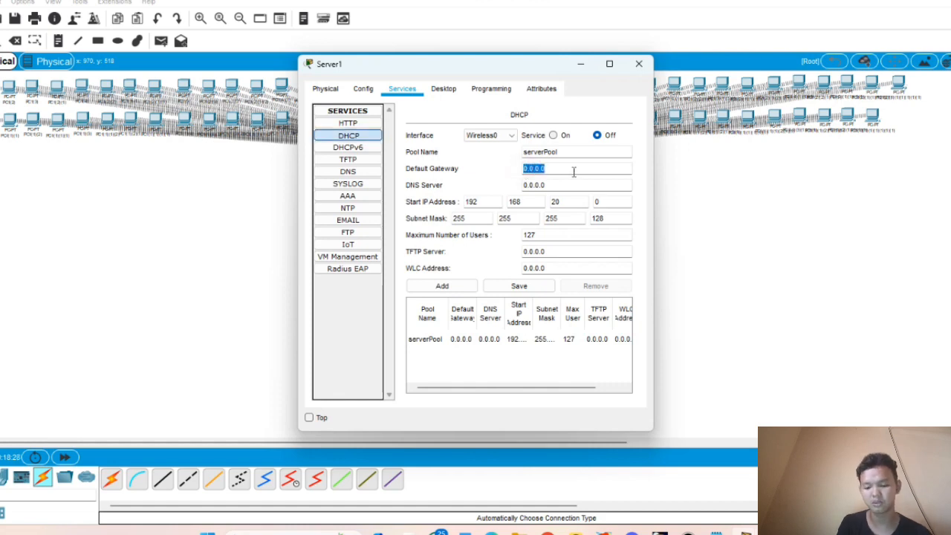
pyautogui.write('192.168.20.21')
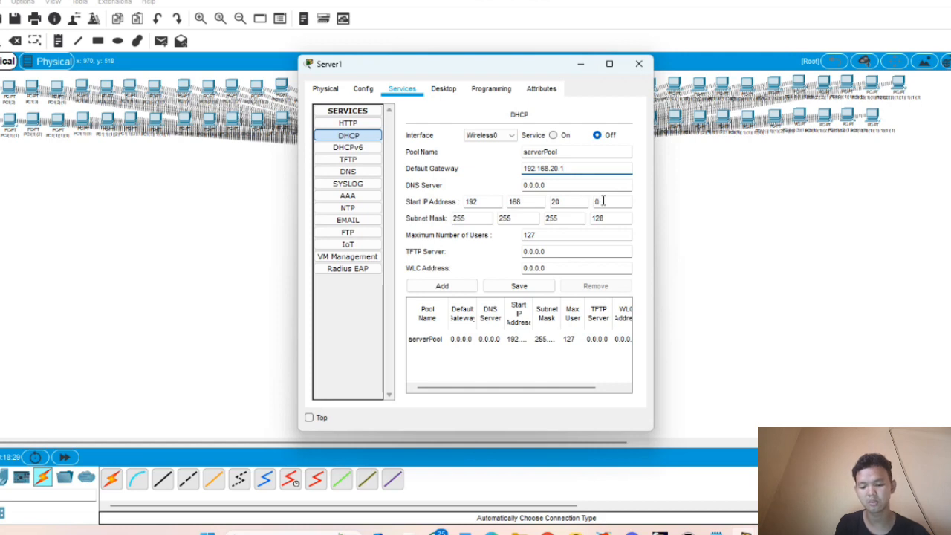
pyautogui.click(602, 201)
pyautogui.write('3')
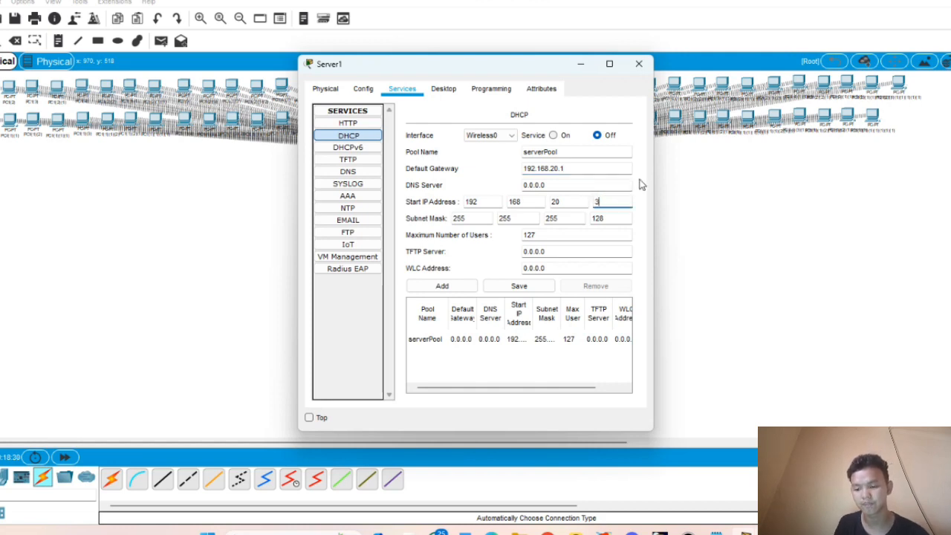
pyautogui.doubleClick(526, 235)
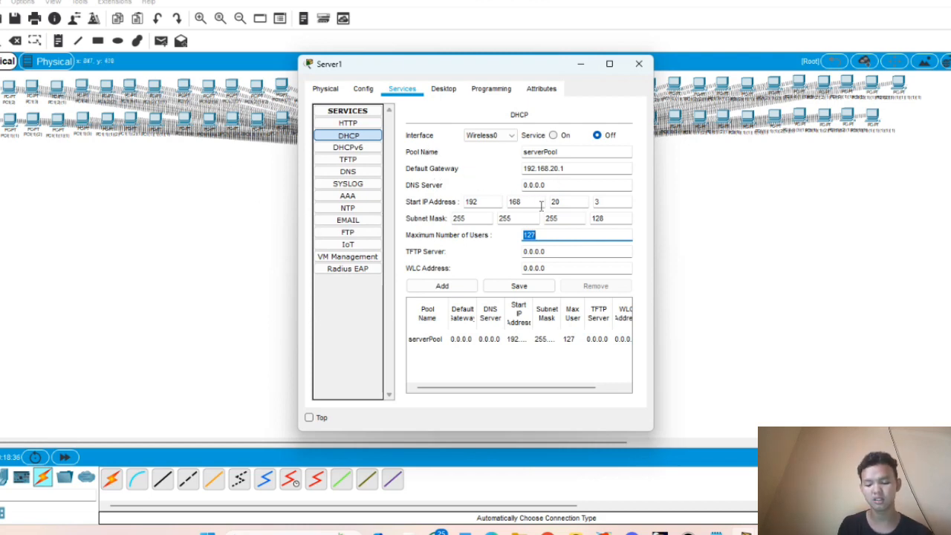
pyautogui.press('BackSpace')
pyautogui.write('7')
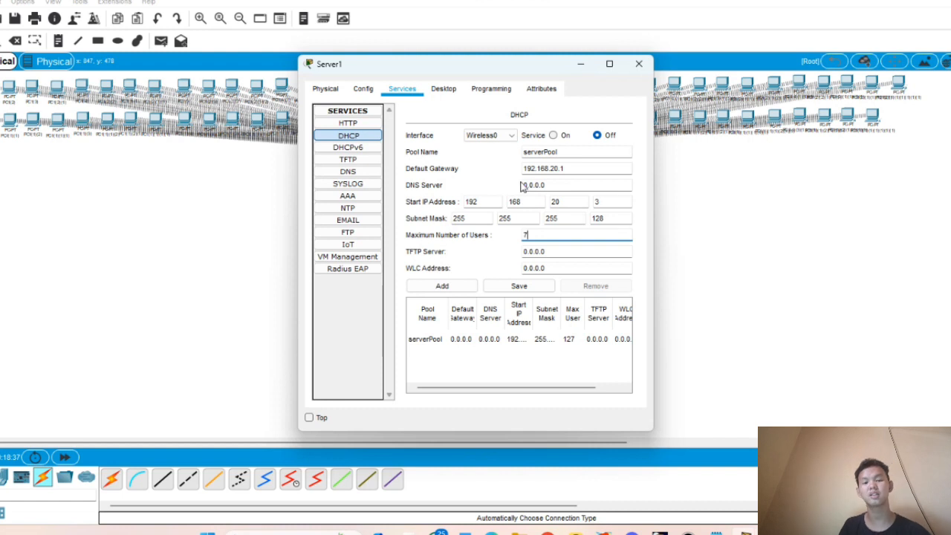
pyautogui.write('0')
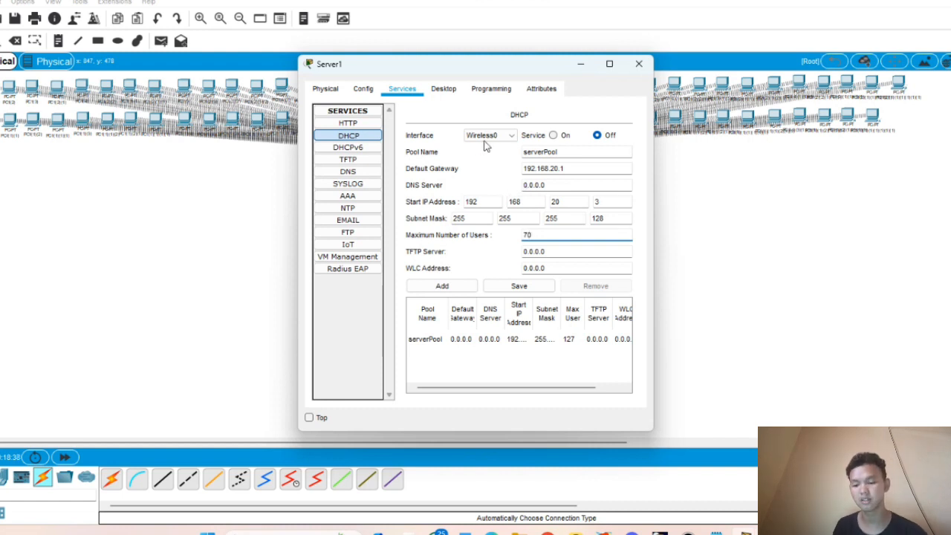
# - Save the pool, switch the DHCP service on, and close Server1
pyautogui.click(518, 291)
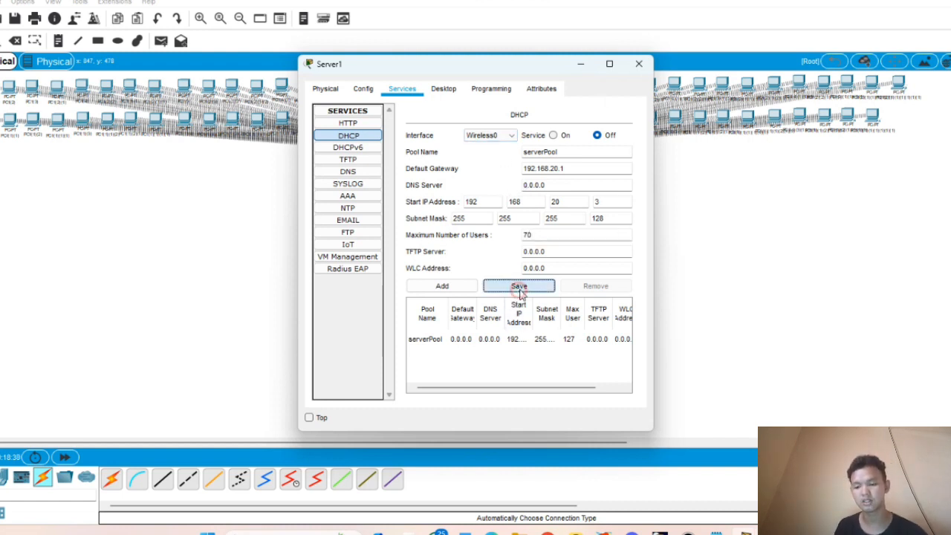
pyautogui.click(553, 136)
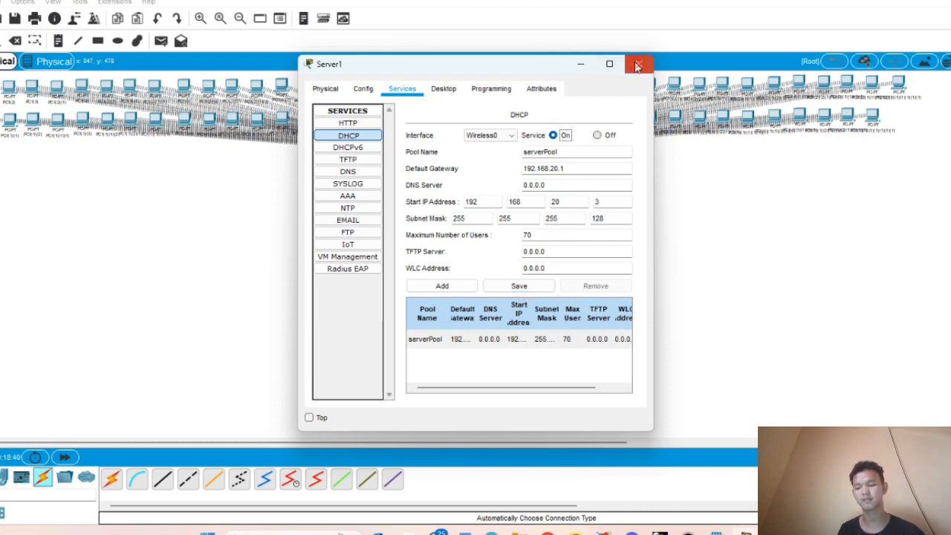
pyautogui.click(638, 64)
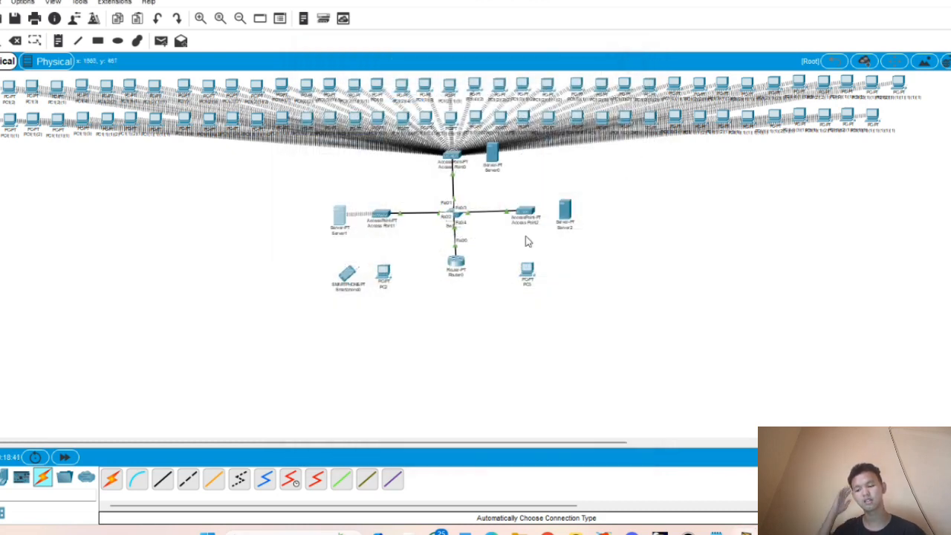
# - Power PC2 off, replace its Ethernet module with a WMP300N, and power it on
pyautogui.click(387, 274)
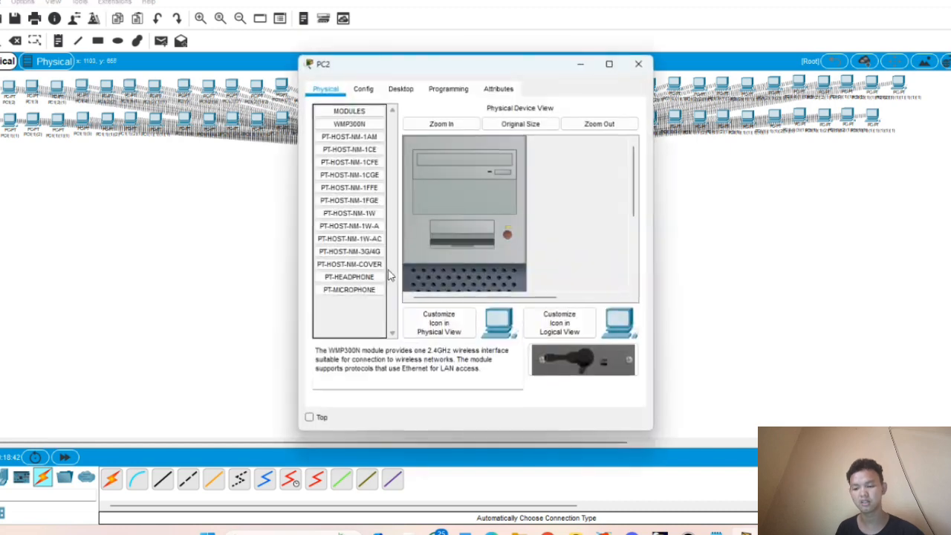
pyautogui.click(509, 234)
pyautogui.scroll(-5, 509, 233)
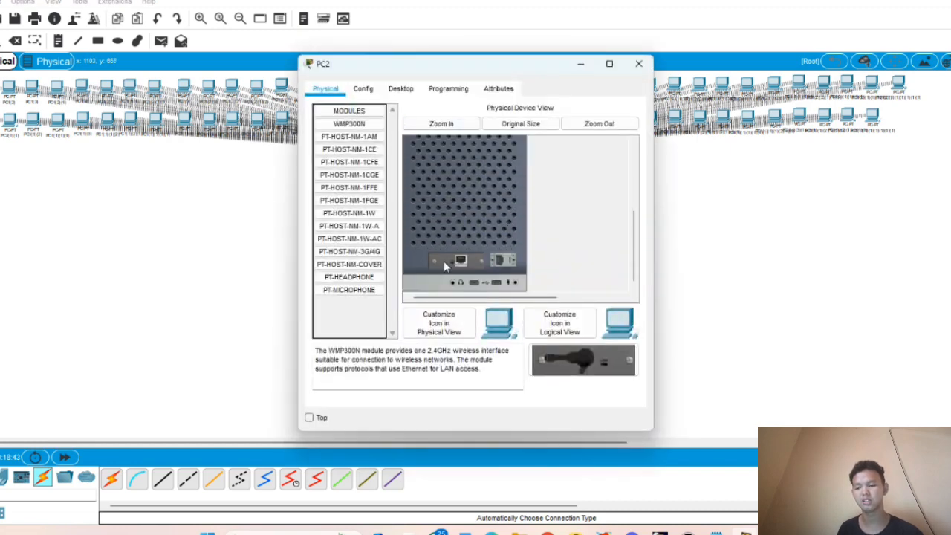
pyautogui.moveTo(444, 262); pyautogui.dragTo(373, 305)
pyautogui.moveTo(349, 123); pyautogui.dragTo(459, 261)
pyautogui.scroll(5, 475, 220)
pyautogui.click(507, 234)
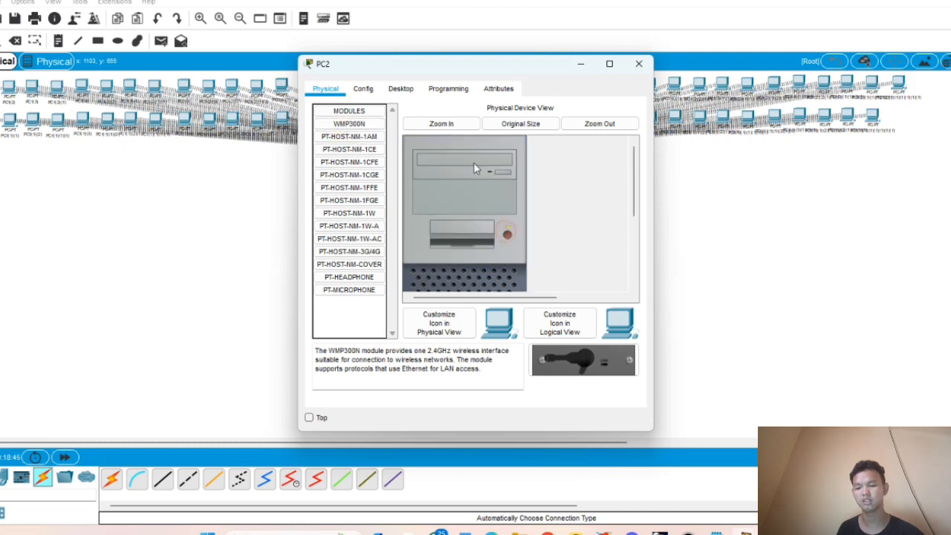
# - Show the available wireless networks in PC2's PC Wireless client
pyautogui.click(401, 93)
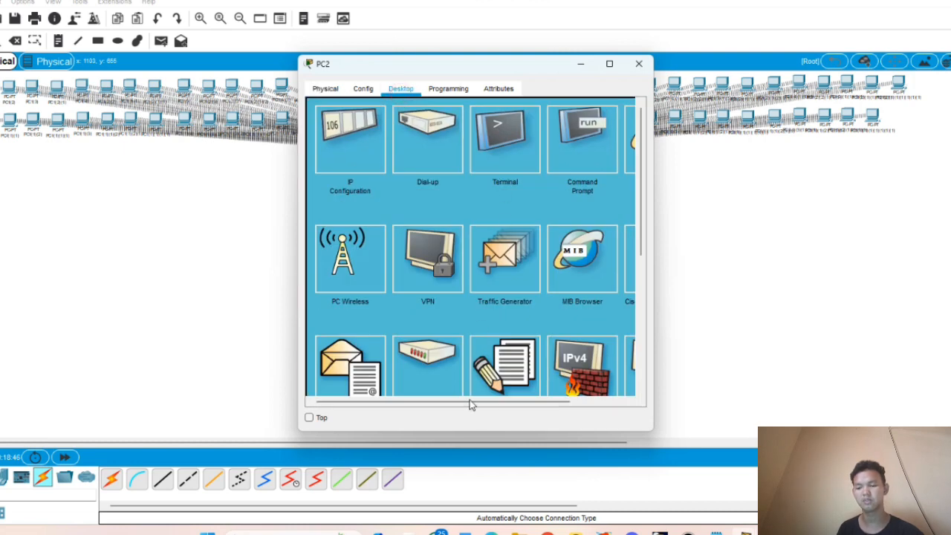
pyautogui.click(359, 256)
pyautogui.click(405, 181)
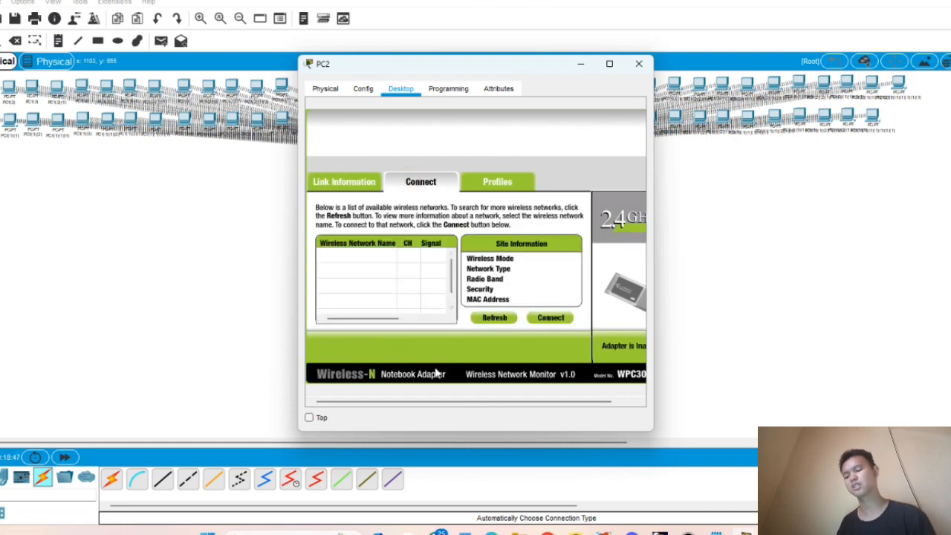
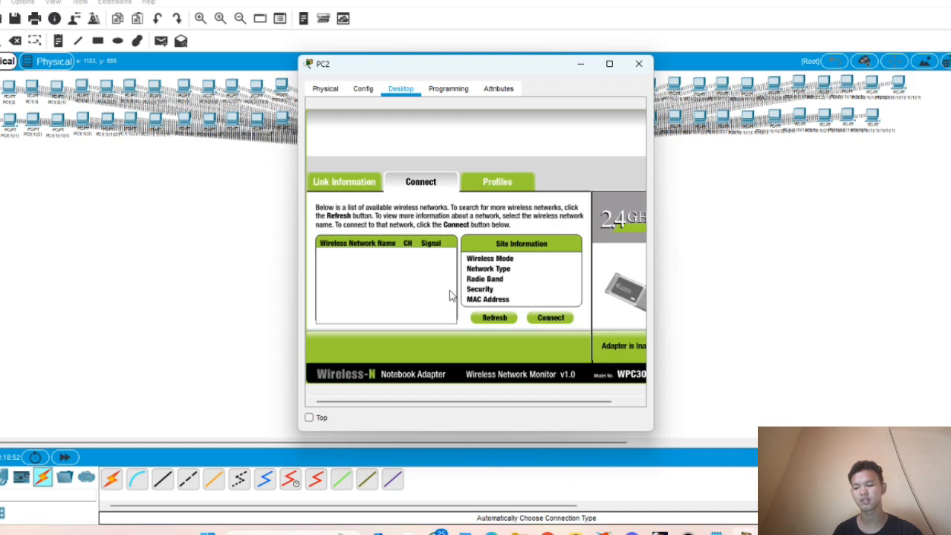
# - Join PC2 to the direksi wireless network by entering its pre-shared key
pyautogui.click(511, 320)
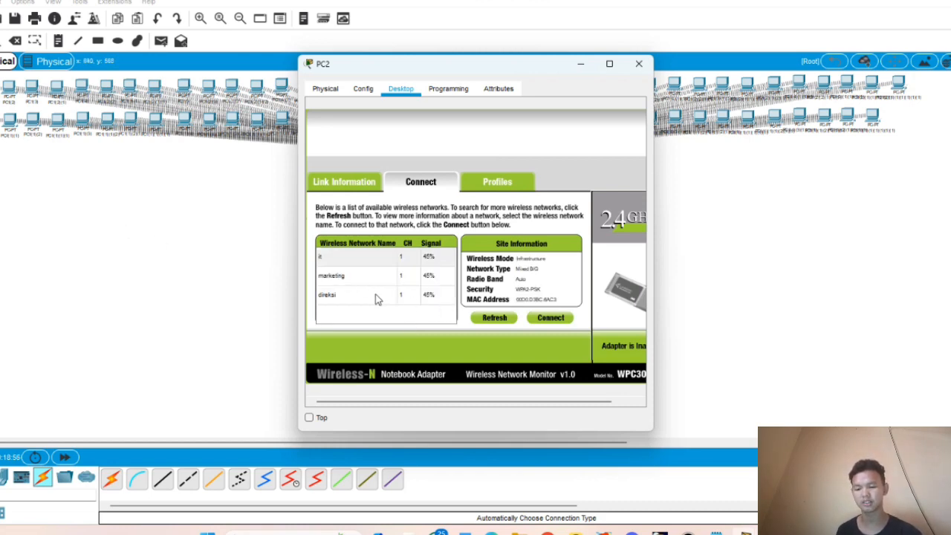
pyautogui.click(377, 298)
pyautogui.click(548, 320)
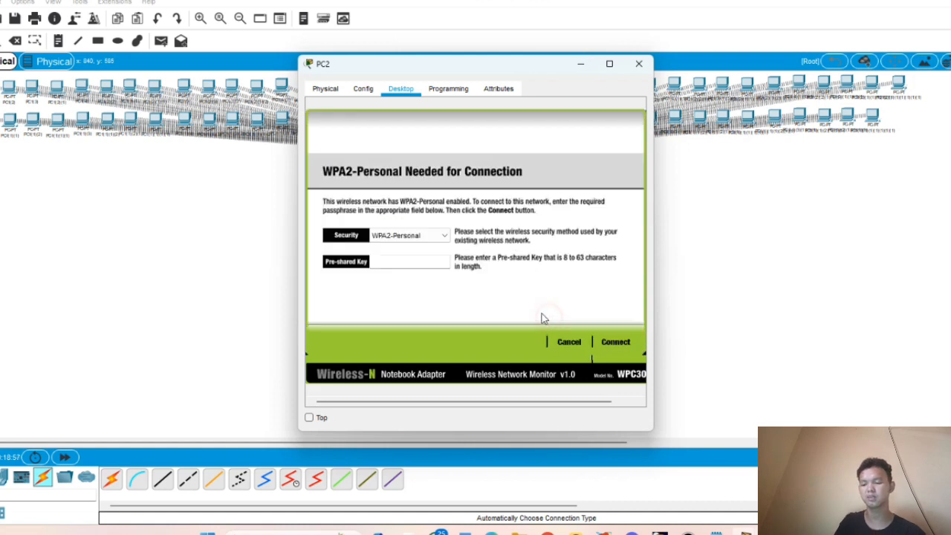
pyautogui.click(405, 265)
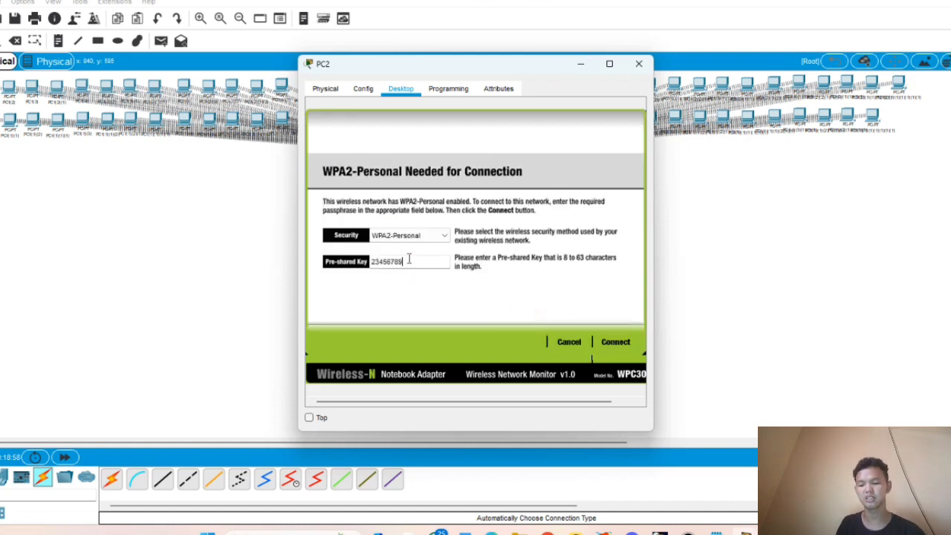
pyautogui.click(615, 343)
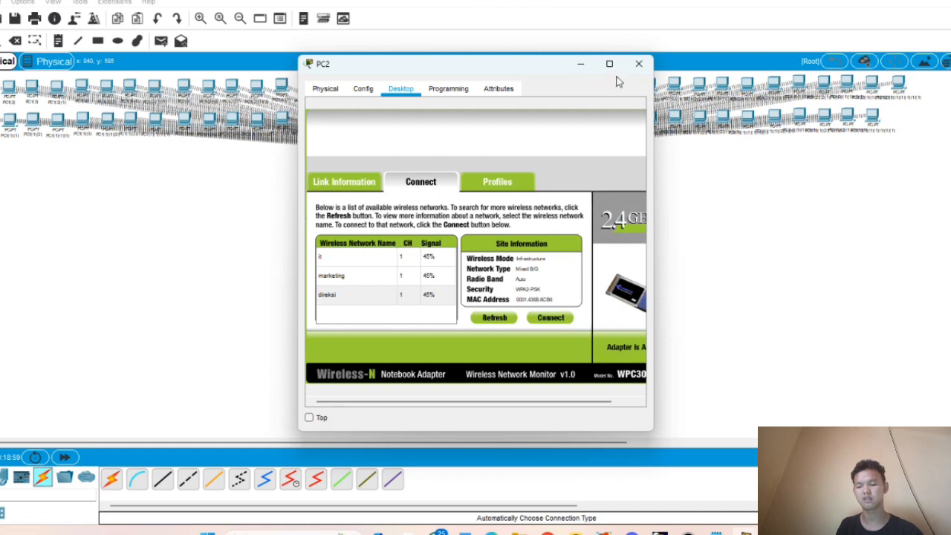
pyautogui.click(638, 64)
# - Confirm in IP Configuration that PC2 received 192.168.20.3, then close its window
pyautogui.click(383, 275)
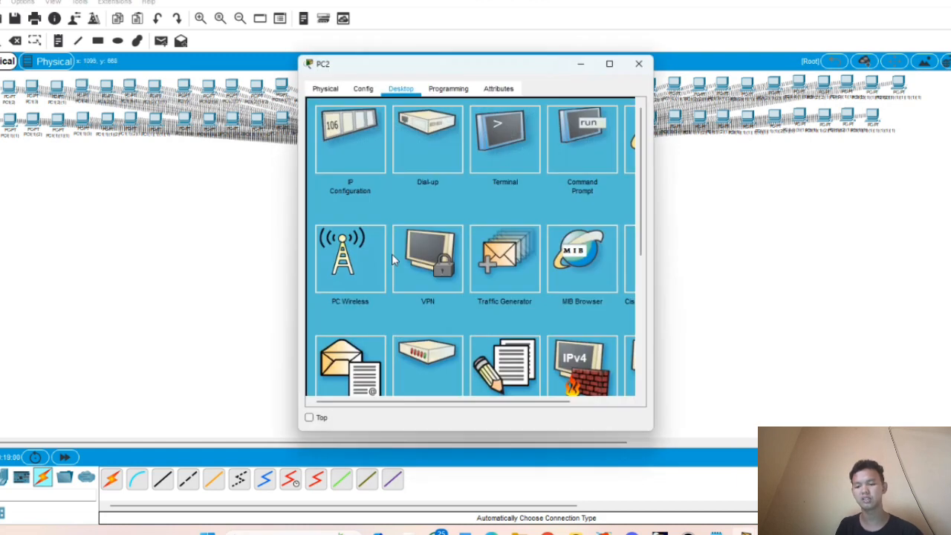
pyautogui.click(353, 159)
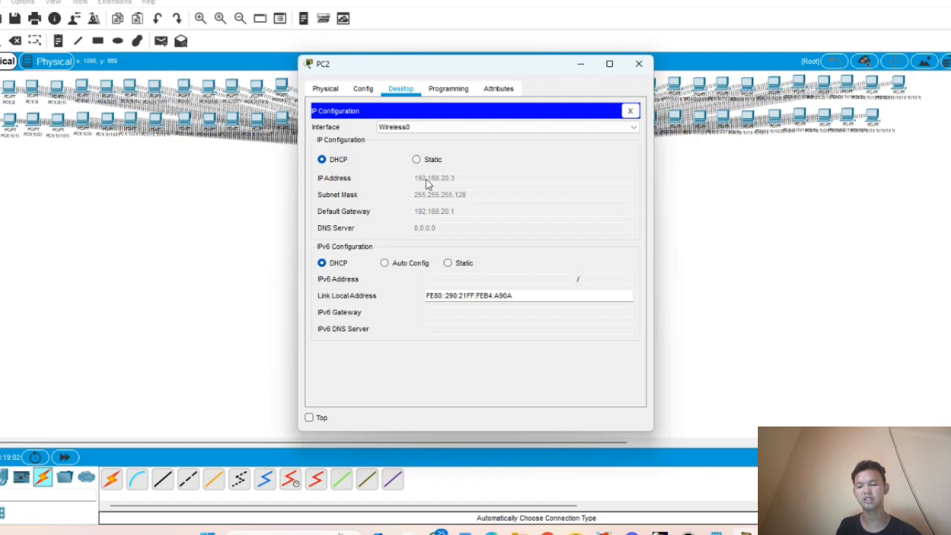
pyautogui.click(638, 63)
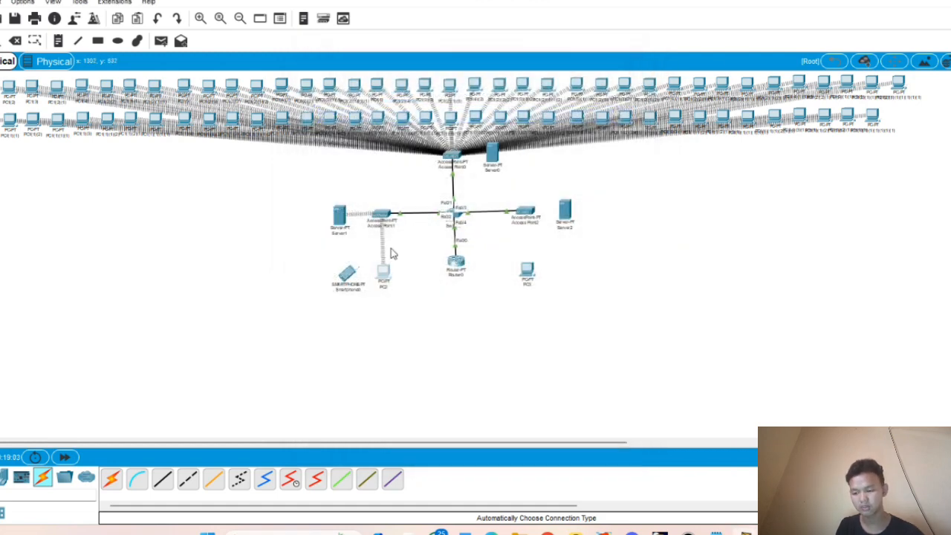
# - Set Smartphone0's Wireless0 SSID to direksi with WPA2-PSK and the network passphrase
pyautogui.click(346, 276)
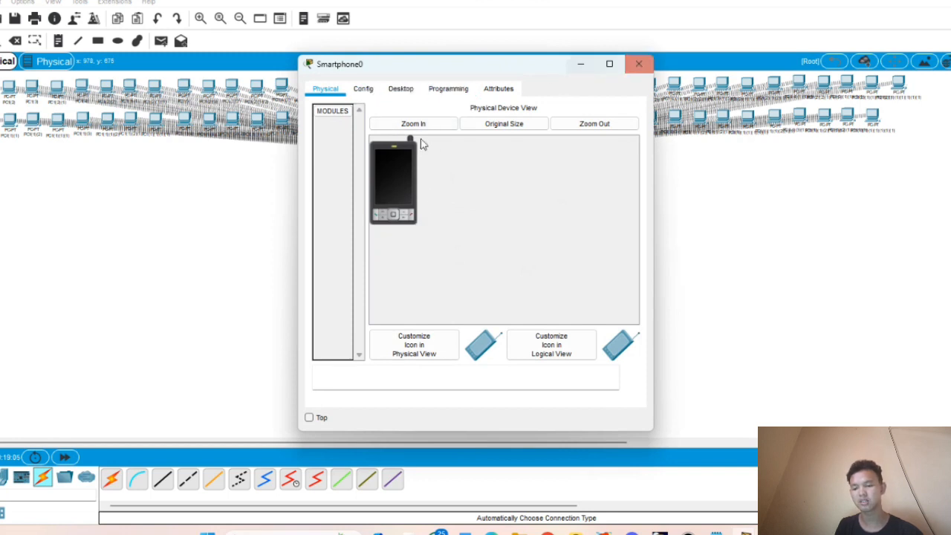
pyautogui.click(363, 91)
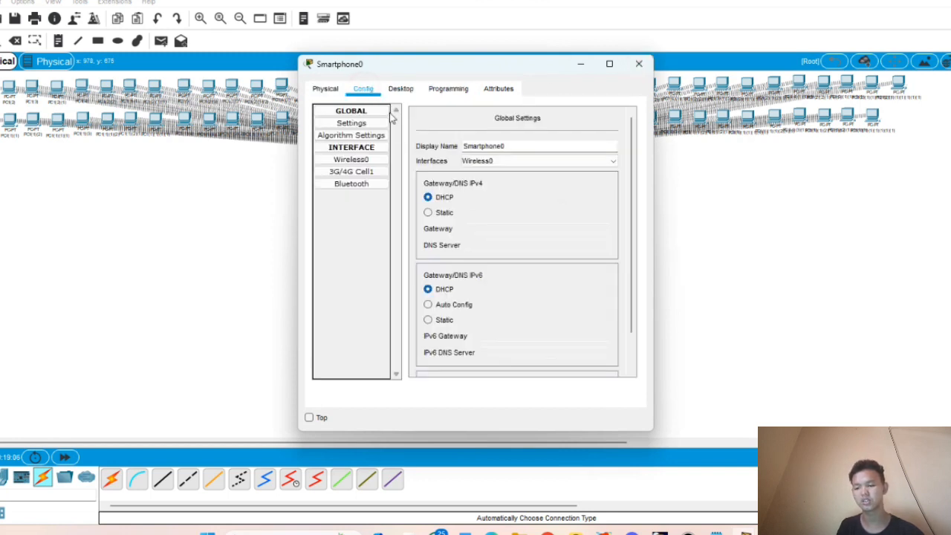
pyautogui.click(358, 161)
pyautogui.doubleClick(550, 159)
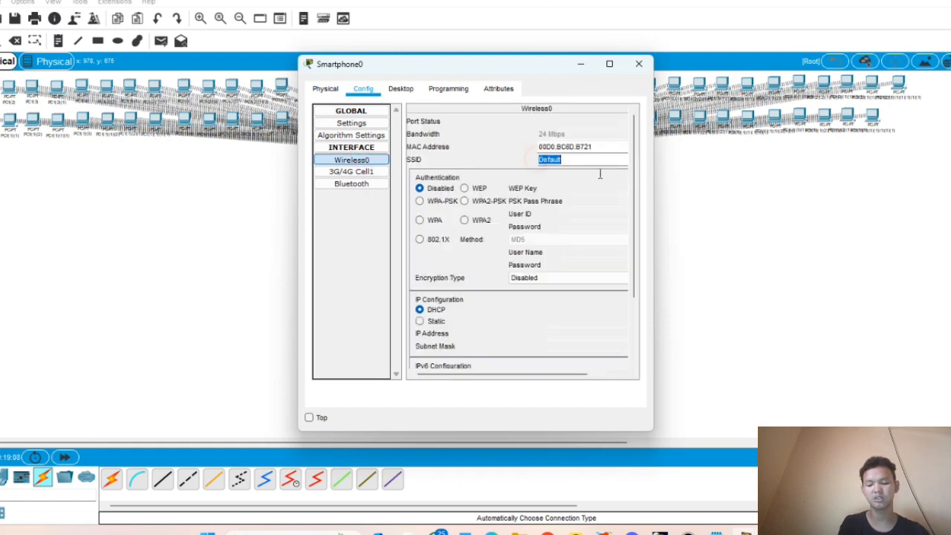
pyautogui.press('BackSpace')
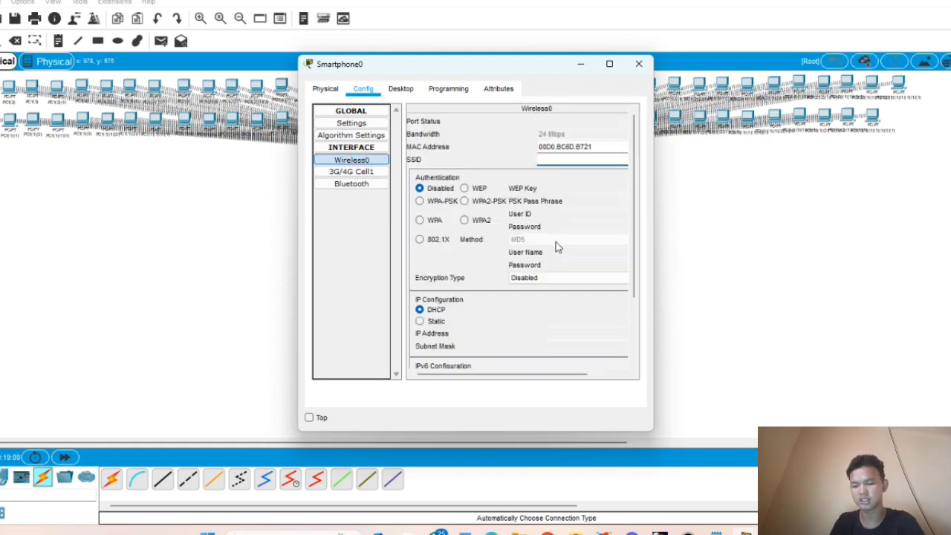
pyautogui.write('direksi')
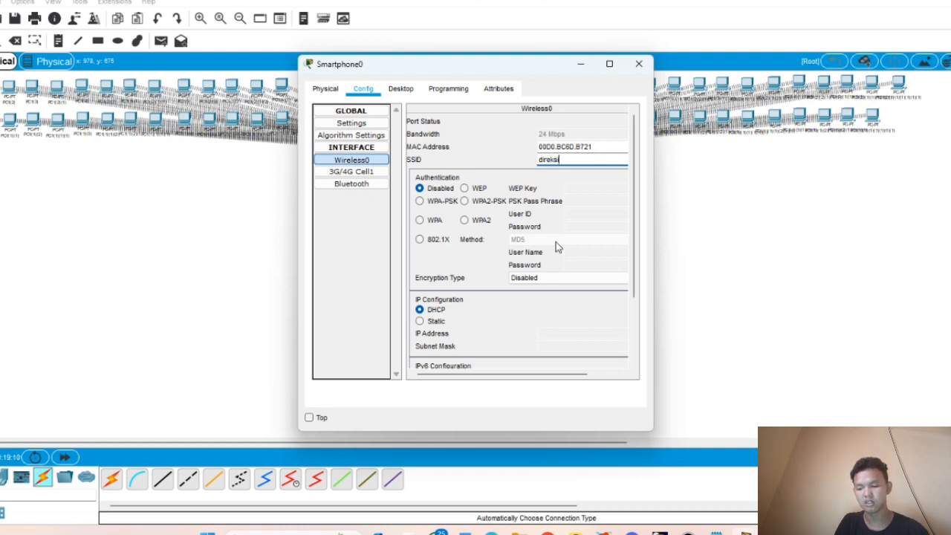
pyautogui.click(453, 201)
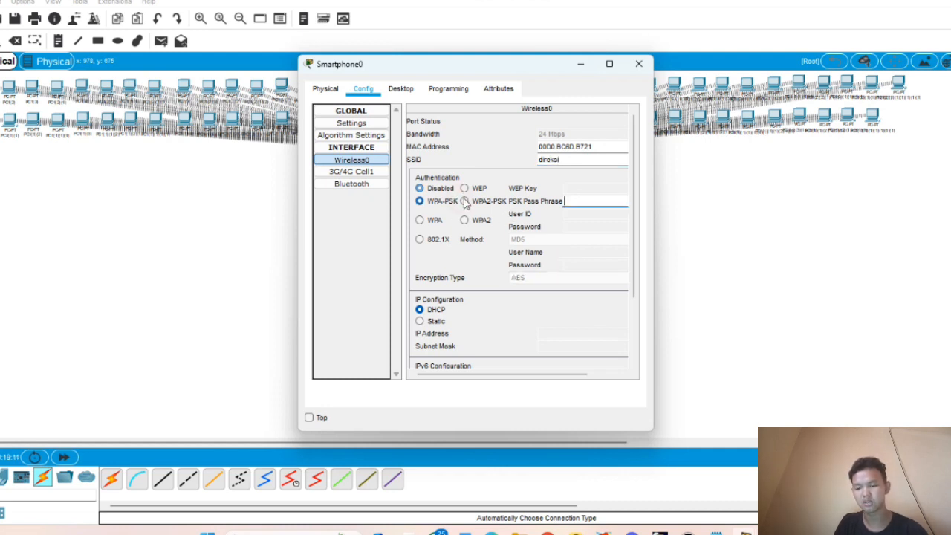
pyautogui.click(474, 203)
pyautogui.click(597, 202)
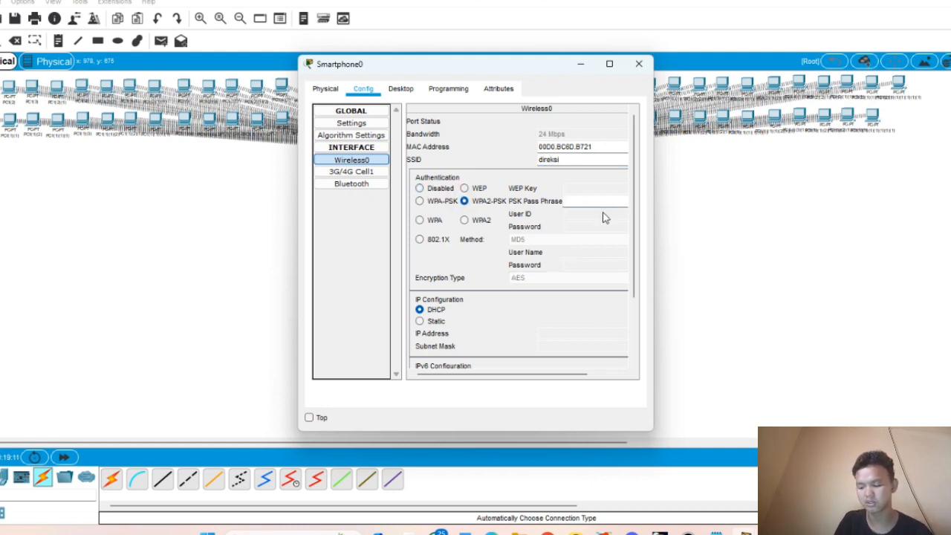
pyautogui.write('23456789')
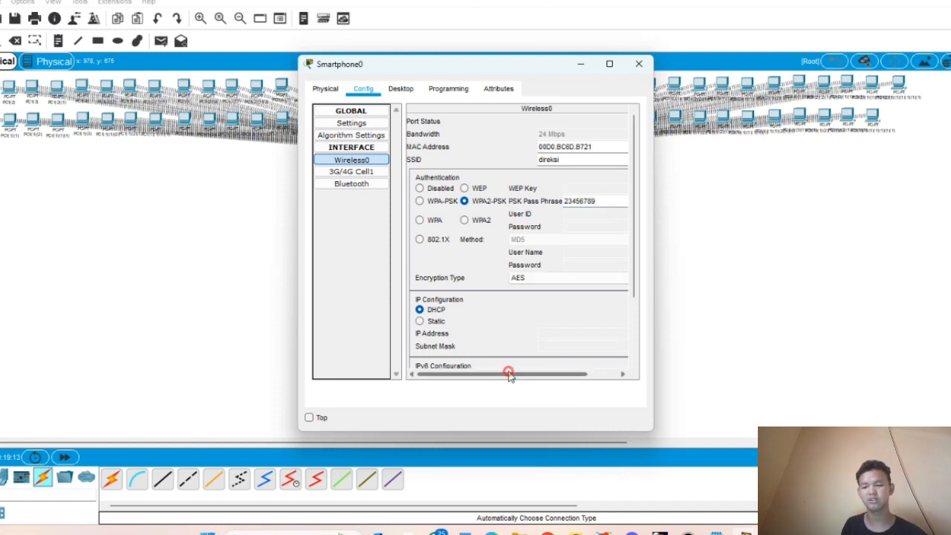
pyautogui.moveTo(507, 375); pyautogui.dragTo(598, 329)
pyautogui.click(638, 64)
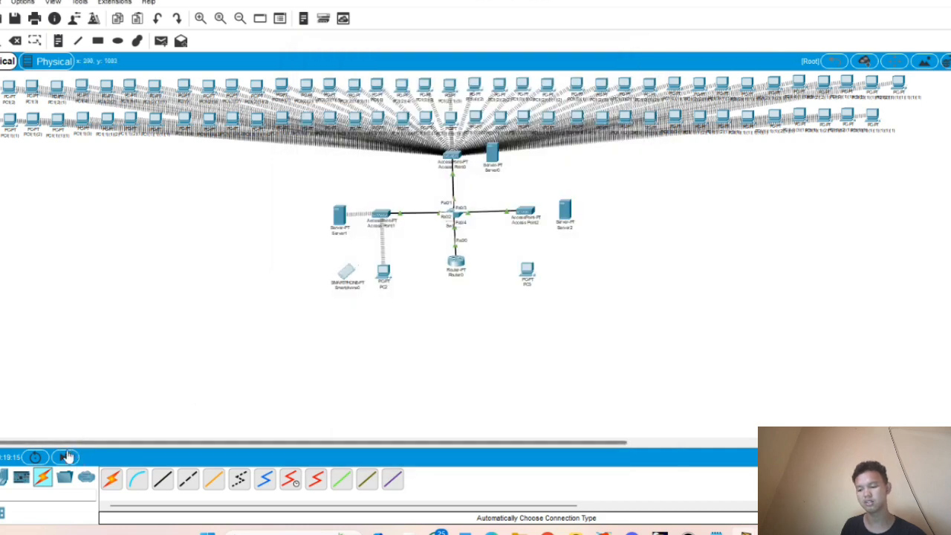
# - Fast-forward time, confirm Smartphone0 got 192.168.20.4, and select it together with PC2
pyautogui.click(64, 457)
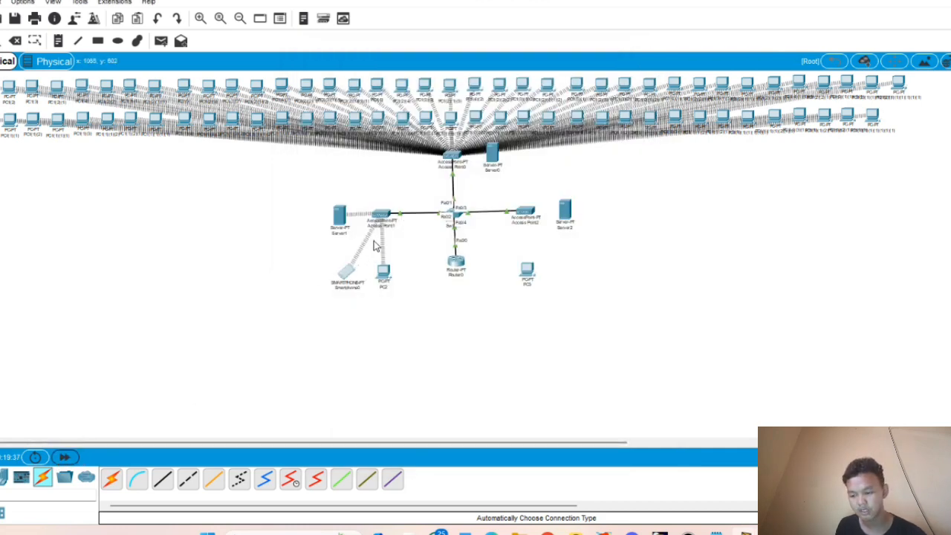
pyautogui.click(347, 273)
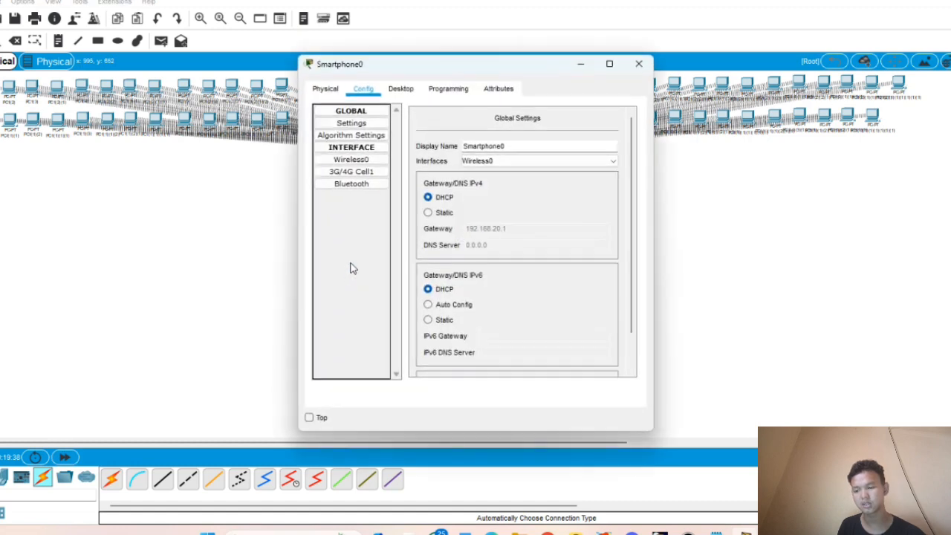
pyautogui.click(400, 88)
pyautogui.click(337, 168)
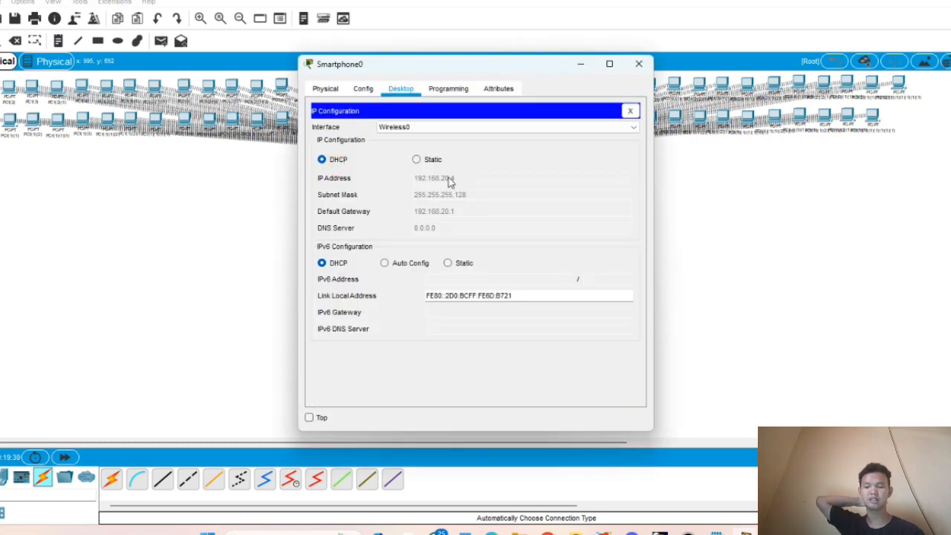
pyautogui.click(639, 64)
pyautogui.moveTo(405, 251); pyautogui.dragTo(312, 301)
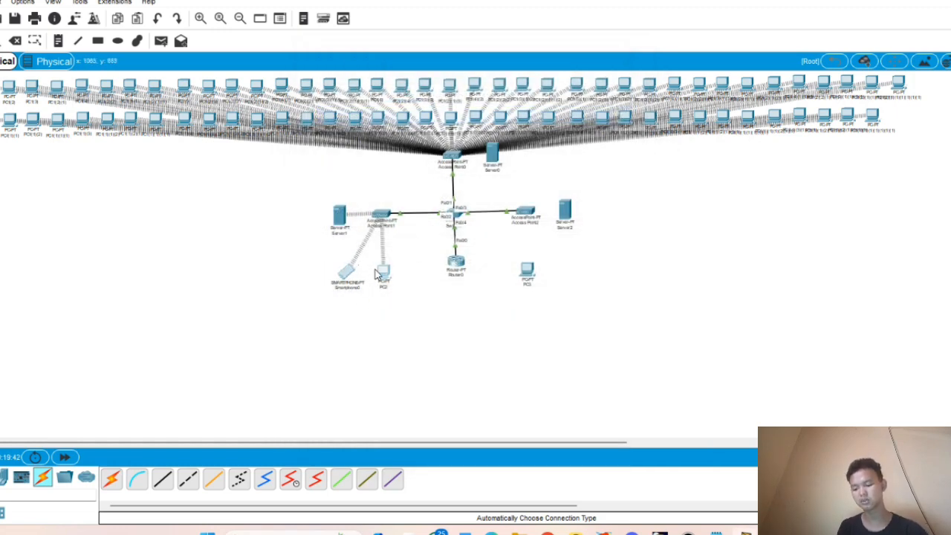
# - Paste copies of the smartphone and PC, then duplicate growing groups leftward into client rows
pyautogui.hotkey('ctrl', 'v')
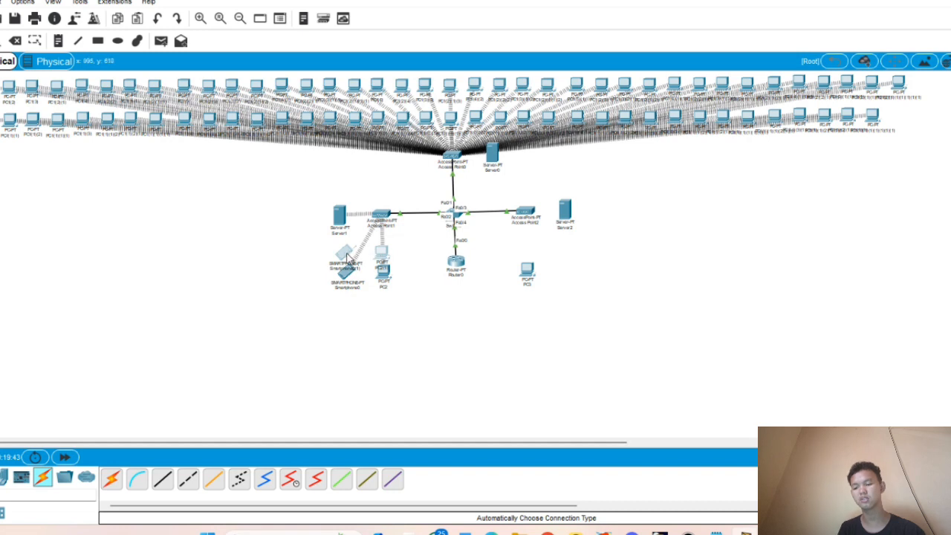
pyautogui.moveTo(346, 256); pyautogui.dragTo(348, 310)
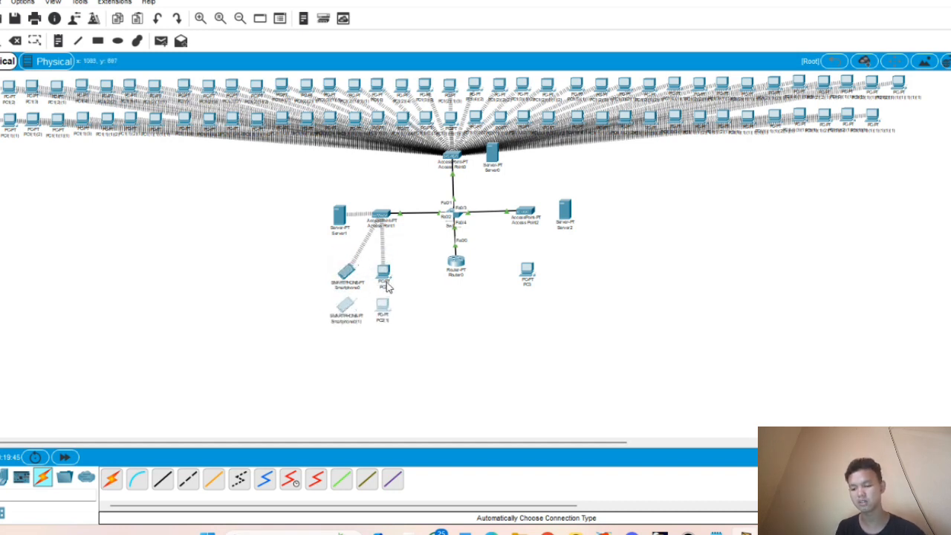
pyautogui.moveTo(416, 246); pyautogui.dragTo(326, 341)
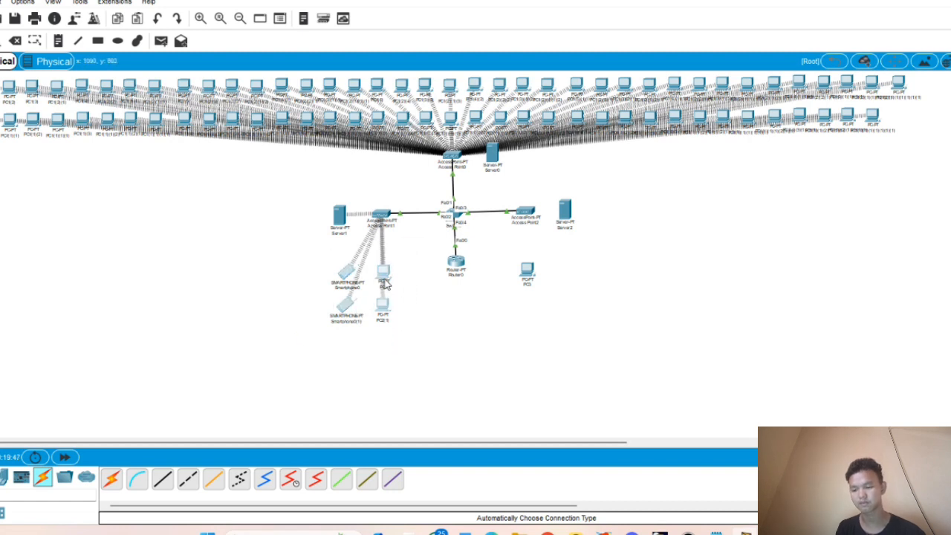
pyautogui.keyDown('ctrl'); pyautogui.moveTo(351, 272); pyautogui.dragTo(286, 271); pyautogui.keyUp('ctrl')
pyautogui.moveTo(406, 257); pyautogui.dragTo(284, 312)
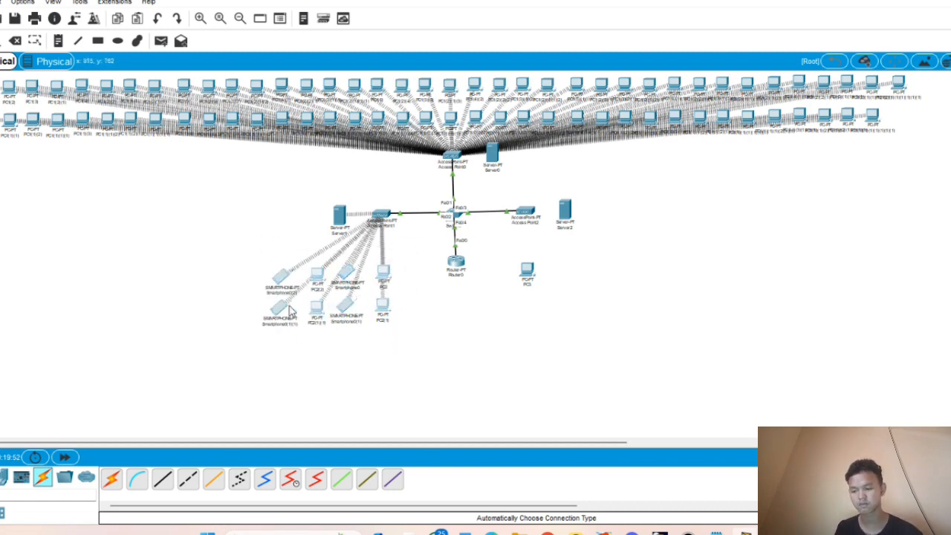
pyautogui.keyDown('ctrl'); pyautogui.moveTo(315, 274); pyautogui.dragTo(136, 333); pyautogui.keyUp('ctrl')
pyautogui.keyDown('ctrl'); pyautogui.moveTo(188, 268); pyautogui.dragTo(115, 269); pyautogui.keyUp('ctrl')
# - Duplicate the twenty-client block downward to add more rows to the grid
pyautogui.moveTo(402, 254); pyautogui.dragTo(57, 331)
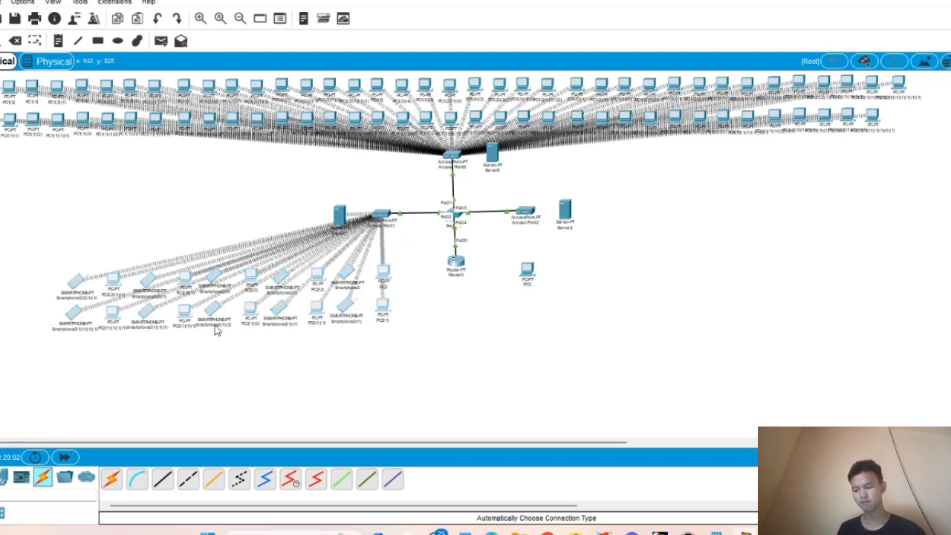
pyautogui.keyDown('ctrl'); pyautogui.moveTo(256, 278); pyautogui.dragTo(254, 345); pyautogui.keyUp('ctrl')
pyautogui.scroll(-1, 398, 199)
pyautogui.moveTo(401, 270); pyautogui.dragTo(57, 331)
pyautogui.keyDown('ctrl'); pyautogui.moveTo(321, 291); pyautogui.dragTo(320, 357); pyautogui.keyUp('ctrl')
pyautogui.hotkey('ctrl', 'z')
pyautogui.moveTo(402, 271); pyautogui.dragTo(56, 331)
pyautogui.keyDown('ctrl'); pyautogui.moveTo(315, 288); pyautogui.dragTo(317, 354); pyautogui.keyUp('ctrl')
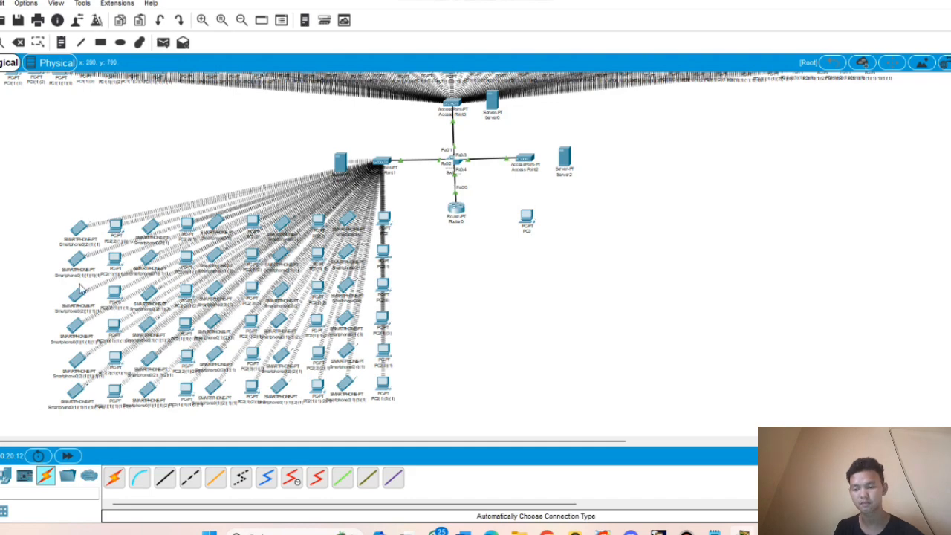
pyautogui.scroll(-1, 424, 346)
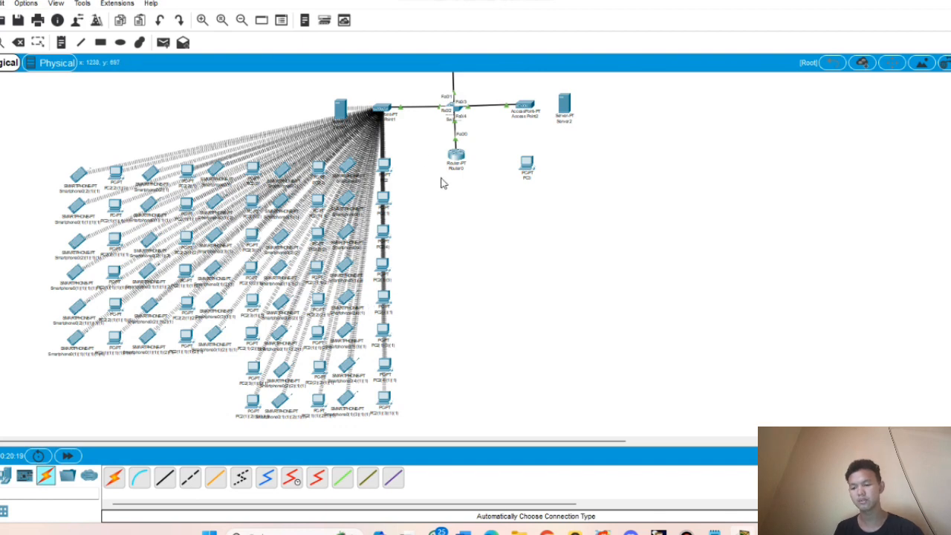
pyautogui.scroll(1, 442, 184)
pyautogui.scroll(-1, 447, 182)
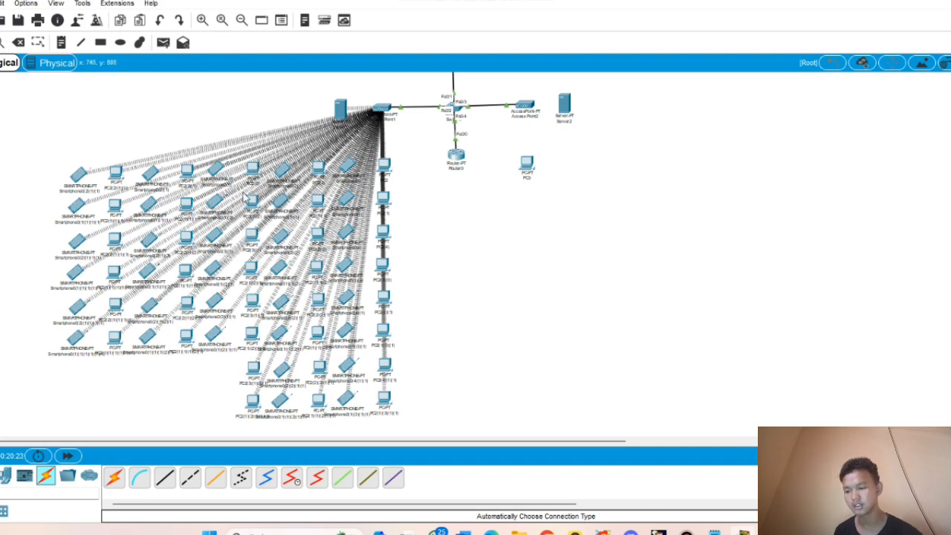
# - Check the IP address received by the Smartphone0(1)(2) clone
pyautogui.click(215, 199)
pyautogui.click(401, 93)
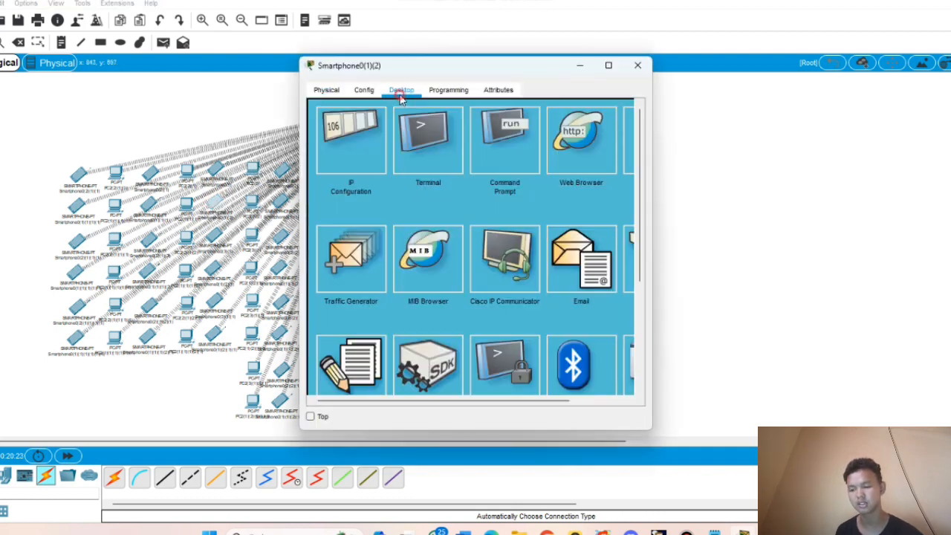
pyautogui.click(366, 128)
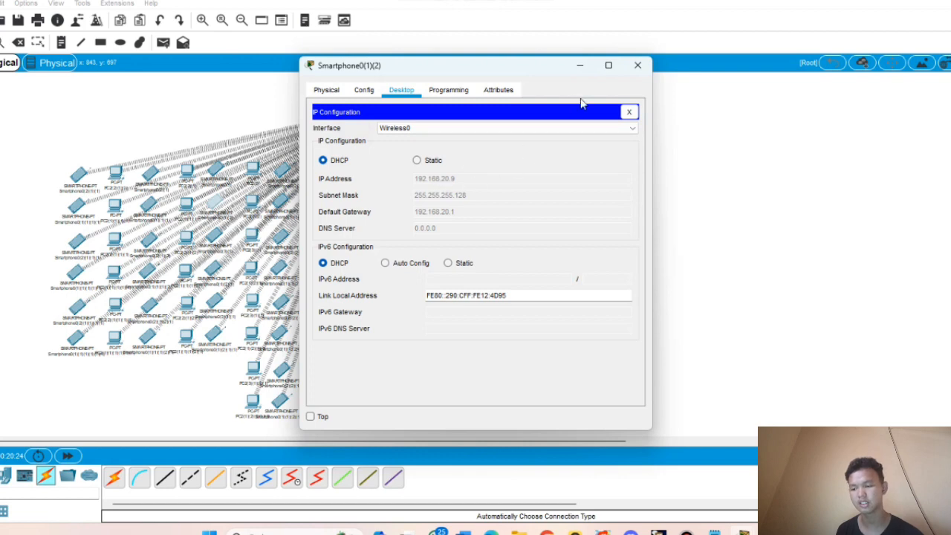
pyautogui.click(637, 66)
# - From PC2(3) at 192.168.20.8, ping 192.168.20.9 successfully and minimize the window
pyautogui.click(252, 174)
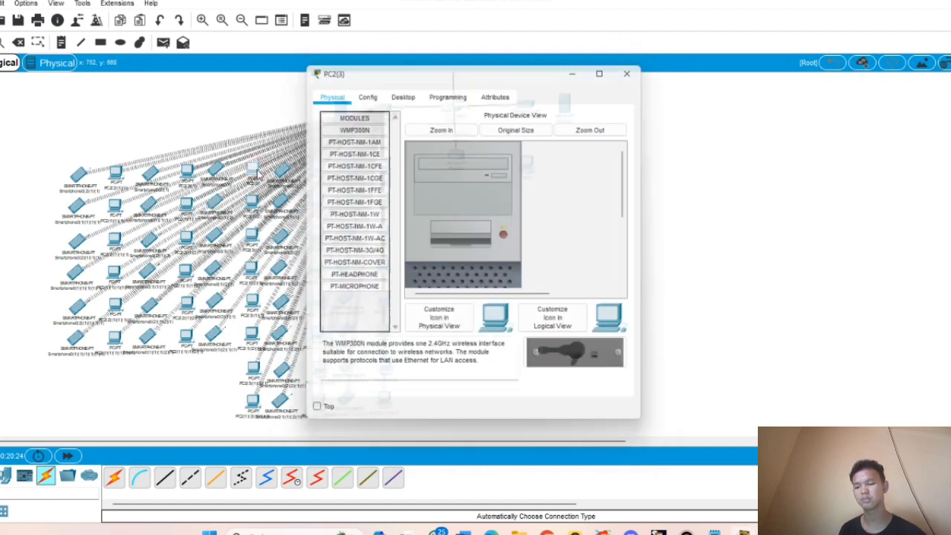
pyautogui.click(401, 90)
pyautogui.click(347, 132)
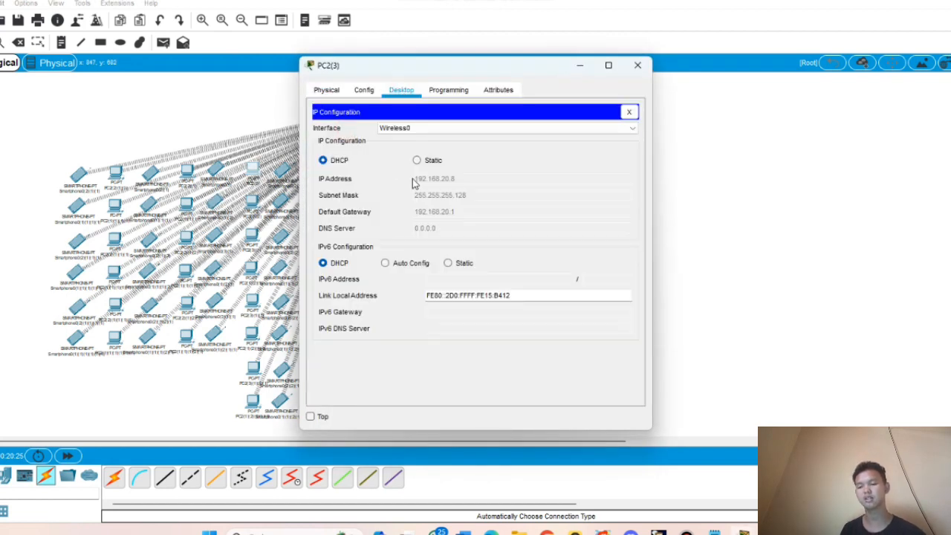
pyautogui.click(628, 111)
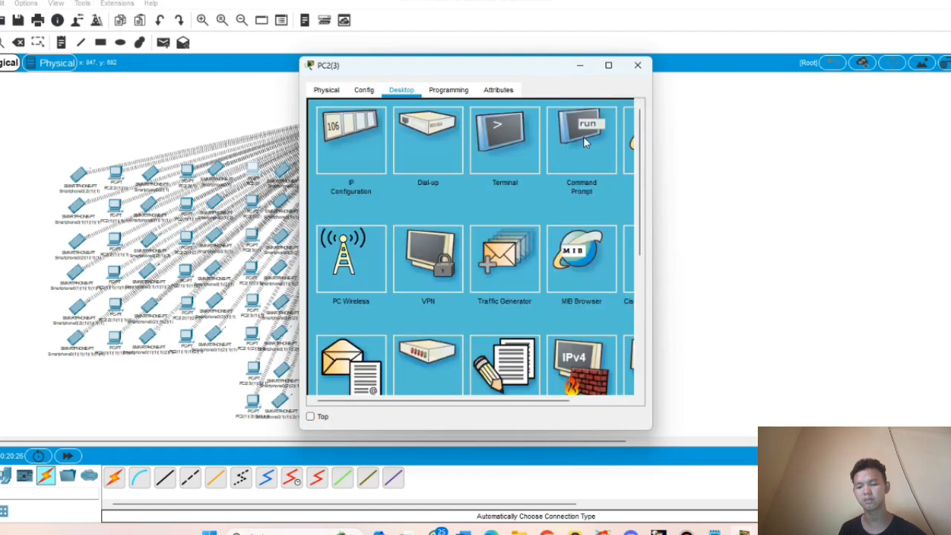
pyautogui.click(583, 137)
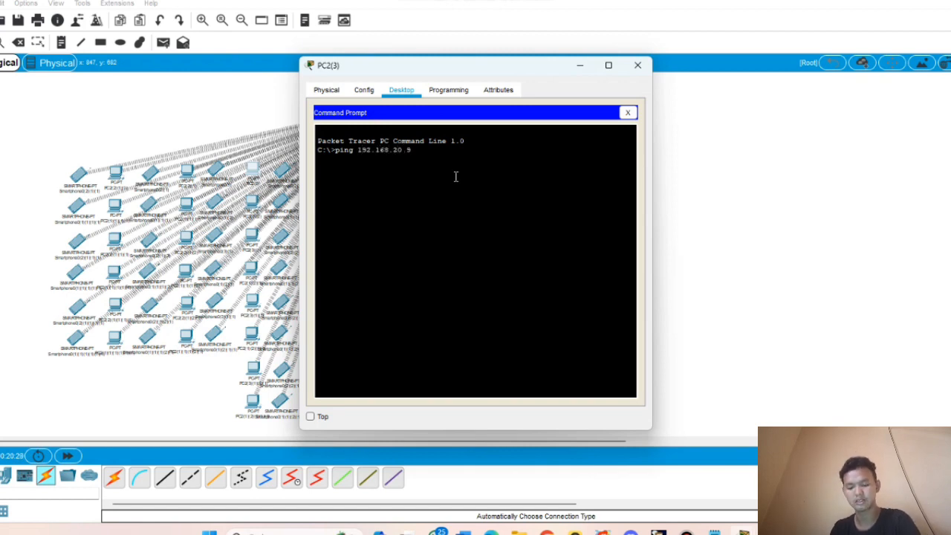
pyautogui.press('Return')
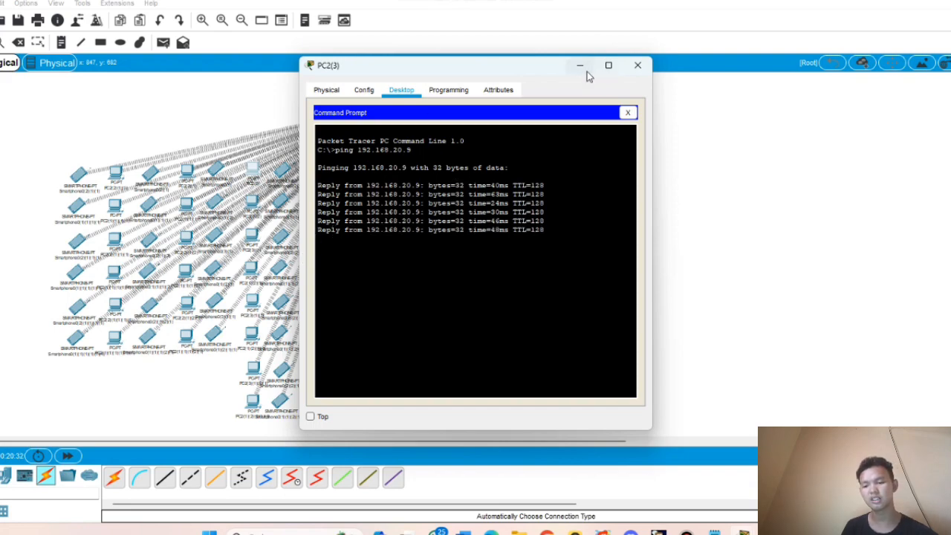
pyautogui.click(582, 67)
pyautogui.scroll(5, 505, 189)
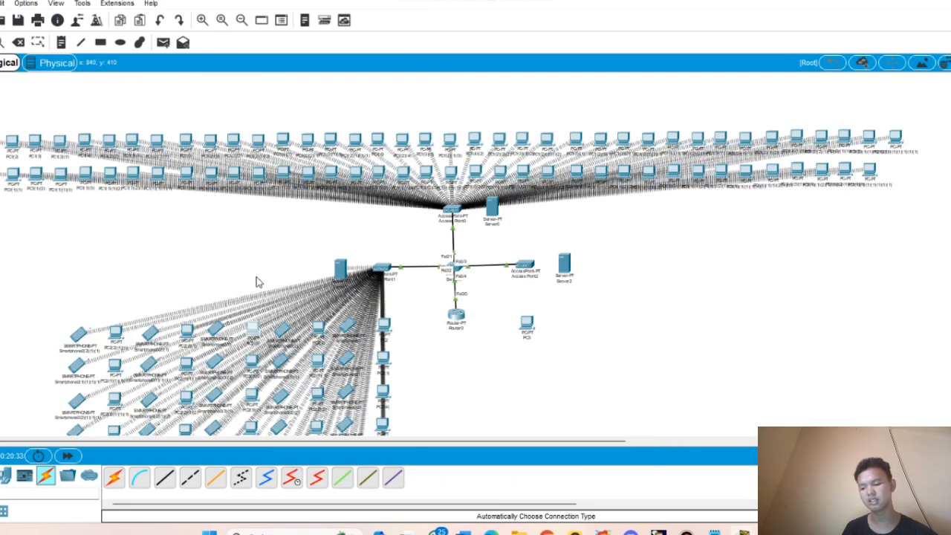
pyautogui.scroll(-4, 297, 316)
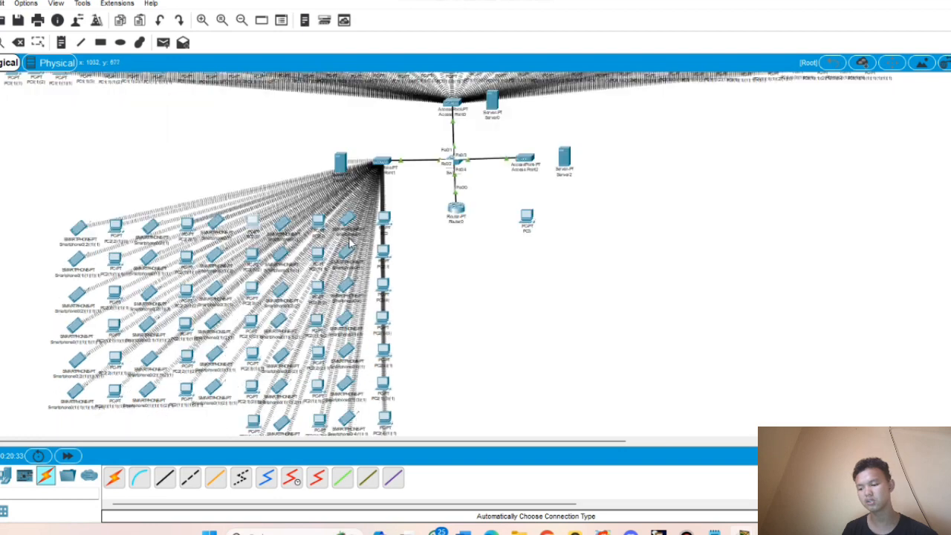
# - Ping 192.168.10.3 from PC2(3), see the requests time out, then bring up Switch0
pyautogui.click(252, 224)
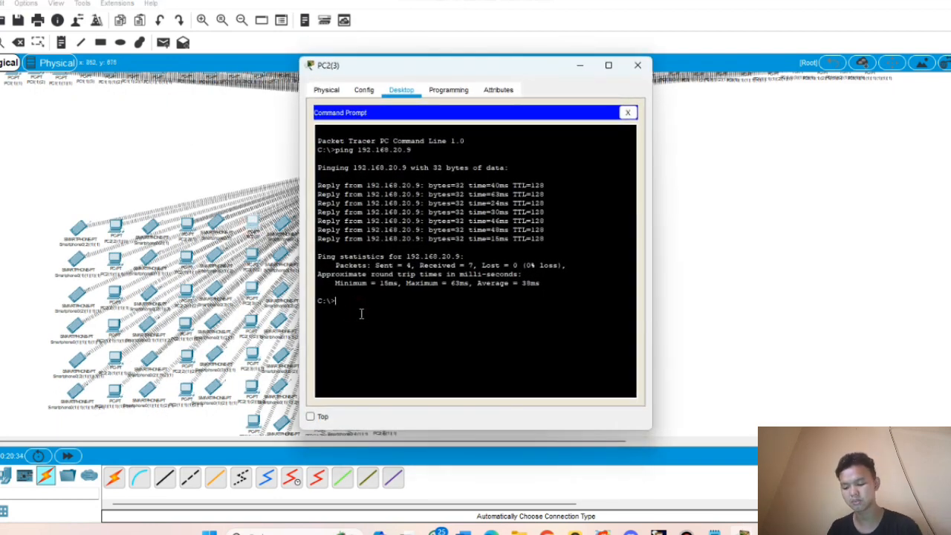
pyautogui.write('pi')
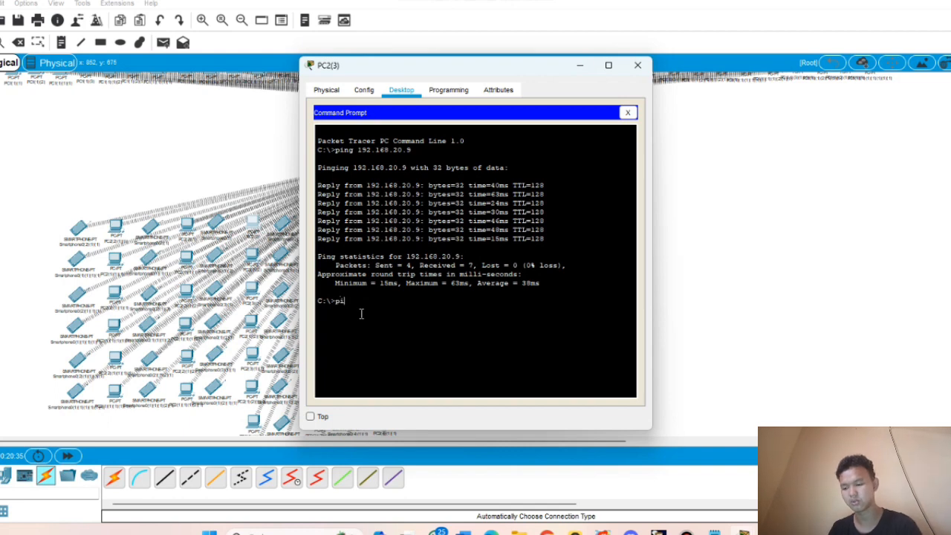
pyautogui.write('ng 192.')
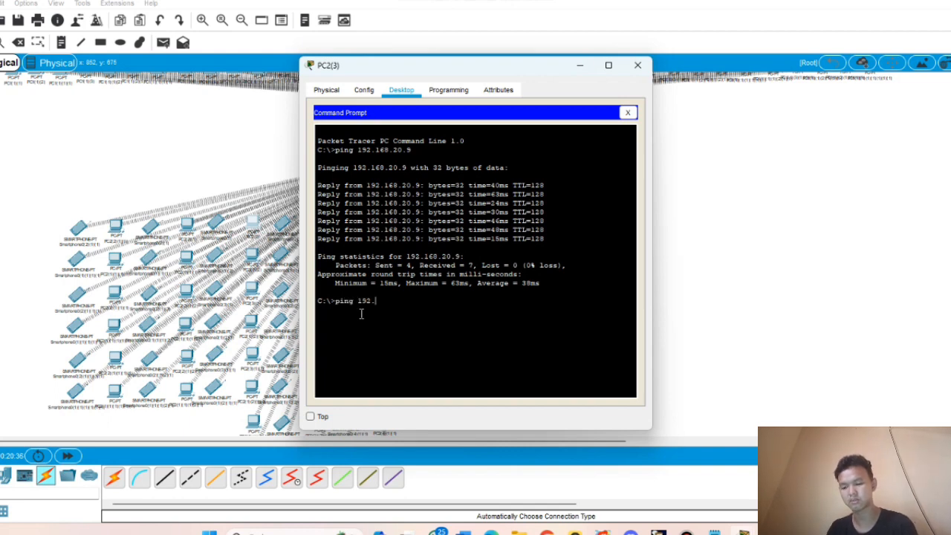
pyautogui.write('168.10')
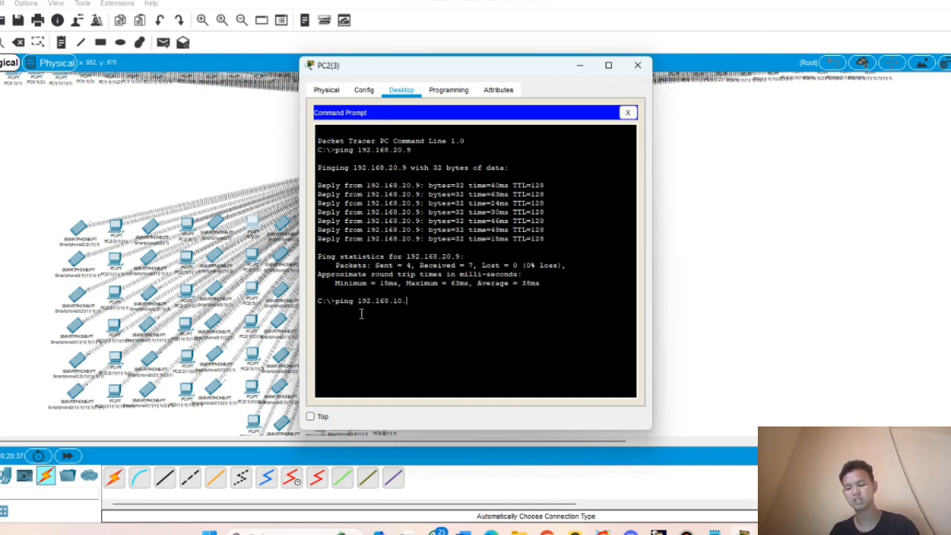
pyautogui.write('.3')
pyautogui.press('Return')
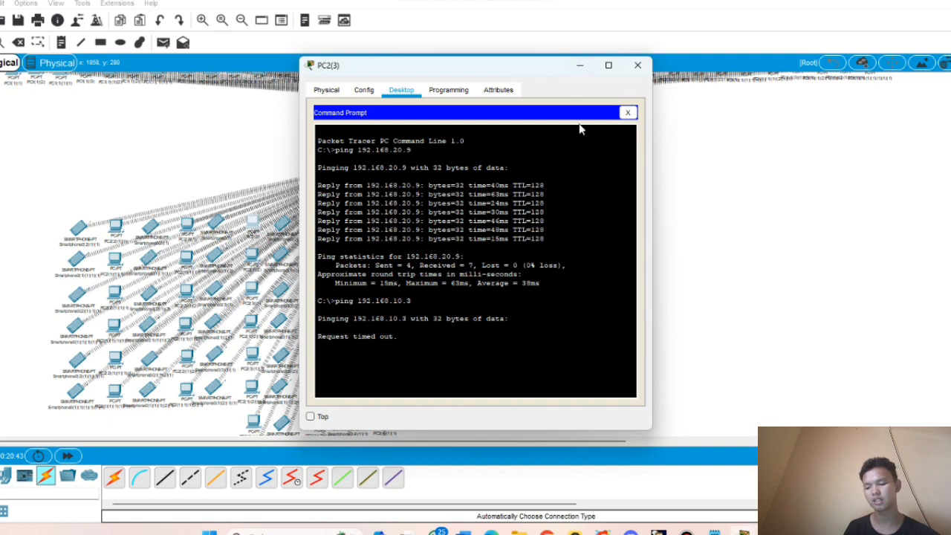
pyautogui.moveTo(319, 338); pyautogui.dragTo(365, 354)
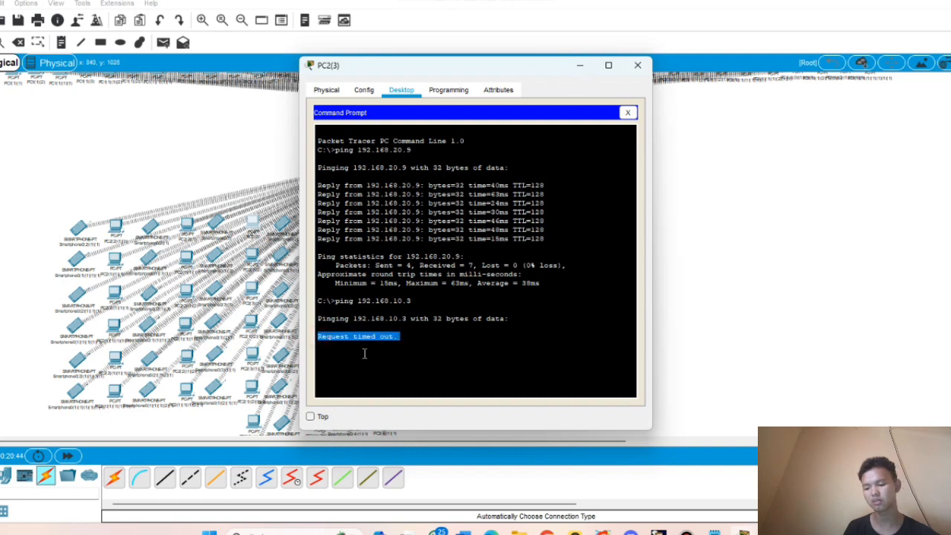
pyautogui.click(357, 348)
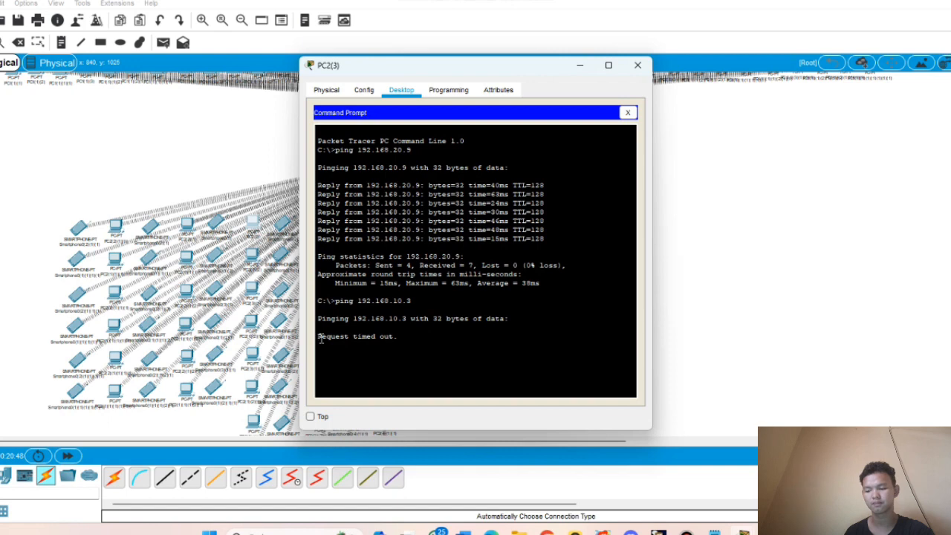
pyautogui.moveTo(322, 336); pyautogui.dragTo(430, 333)
pyautogui.click(430, 335)
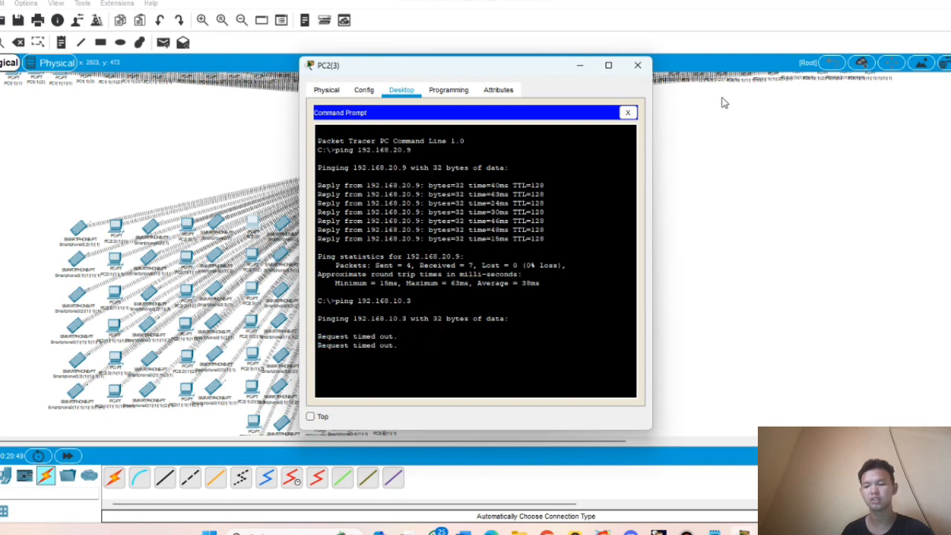
pyautogui.click(579, 66)
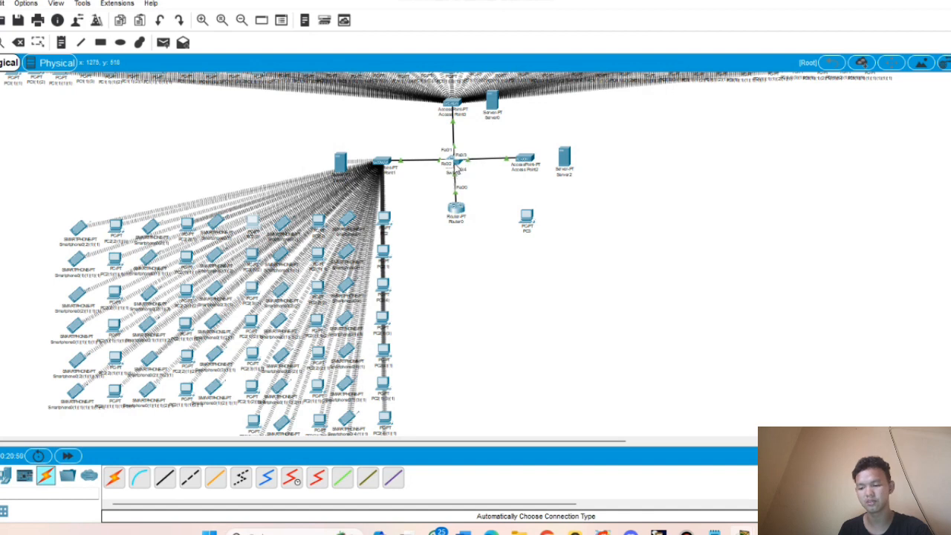
pyautogui.click(456, 164)
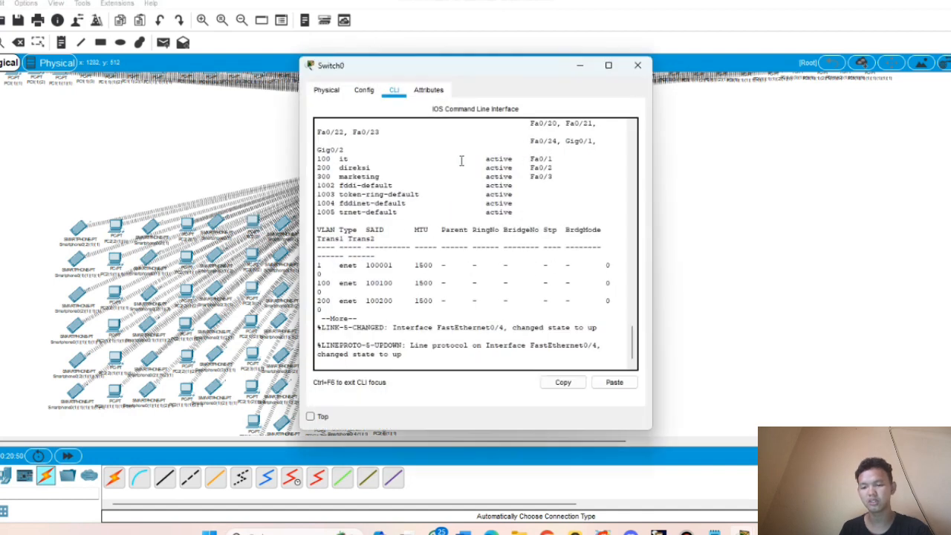
# - On Switch0, enter privileged and global configuration mode and select interface f0/4
pyautogui.click(579, 68)
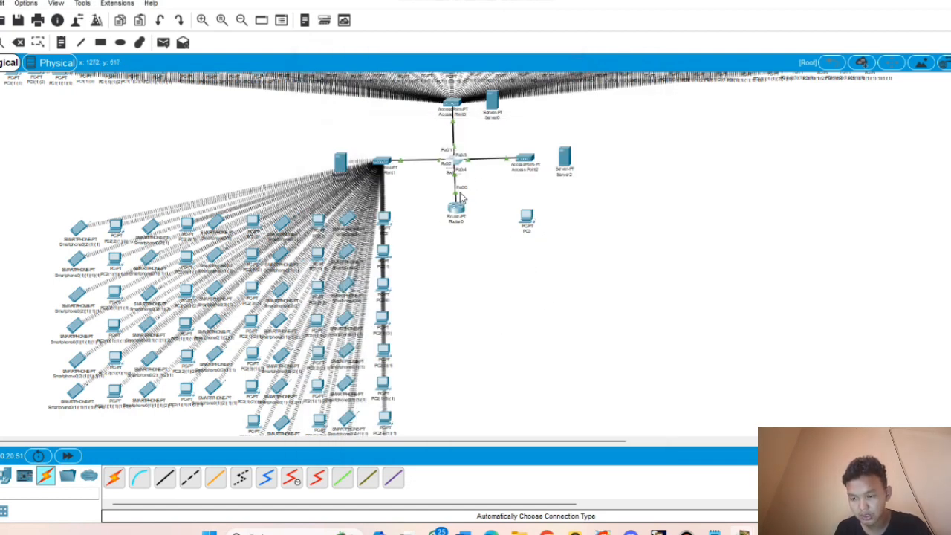
pyautogui.click(454, 161)
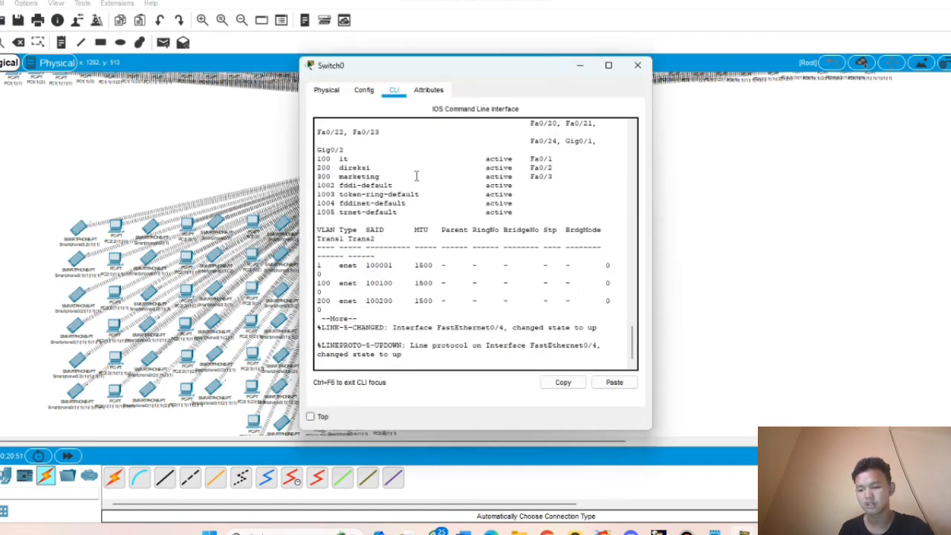
pyautogui.click(438, 356)
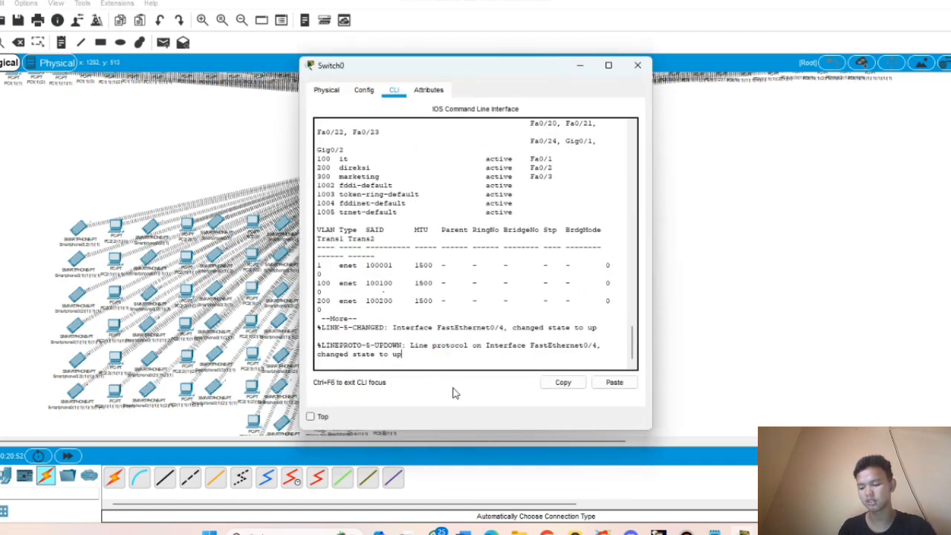
pyautogui.press('Return')
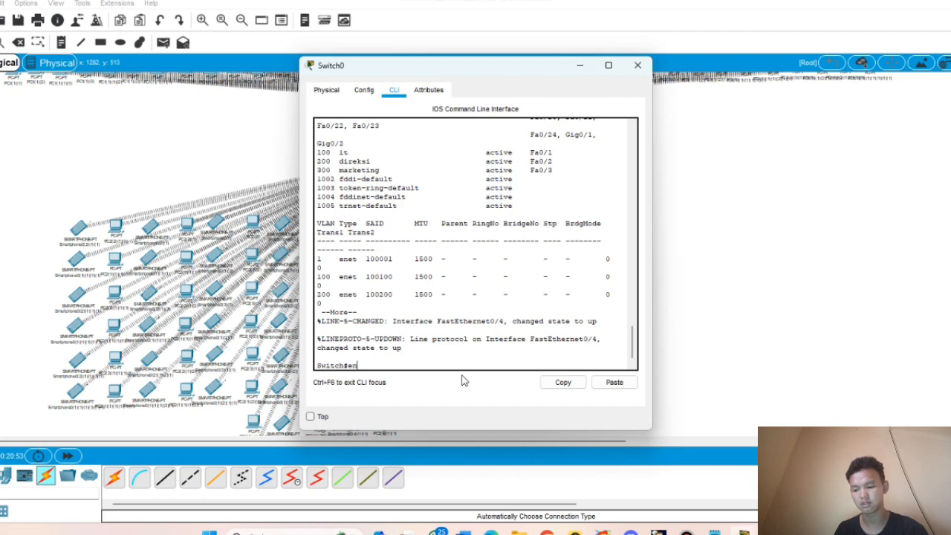
pyautogui.write('en')
pyautogui.press('Return')
pyautogui.write('c')
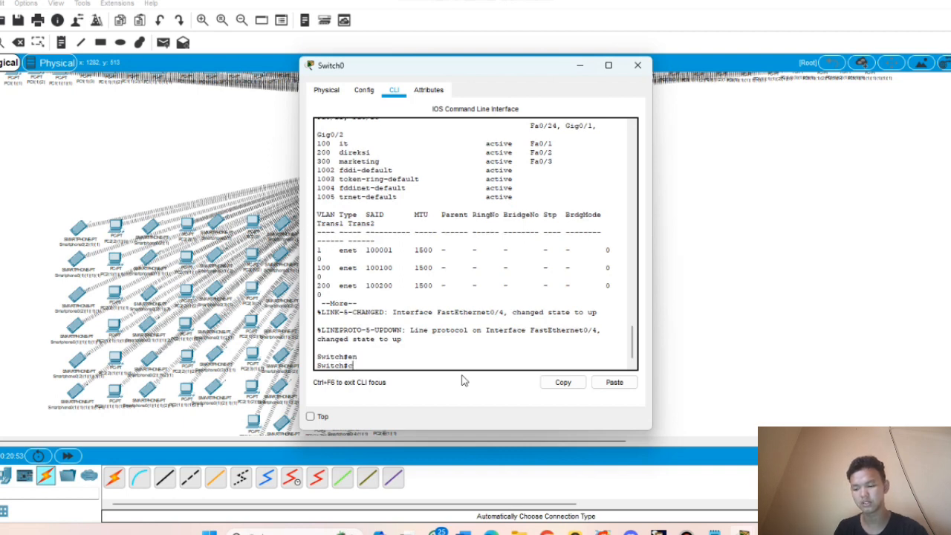
pyautogui.write('onf t')
pyautogui.press('Return')
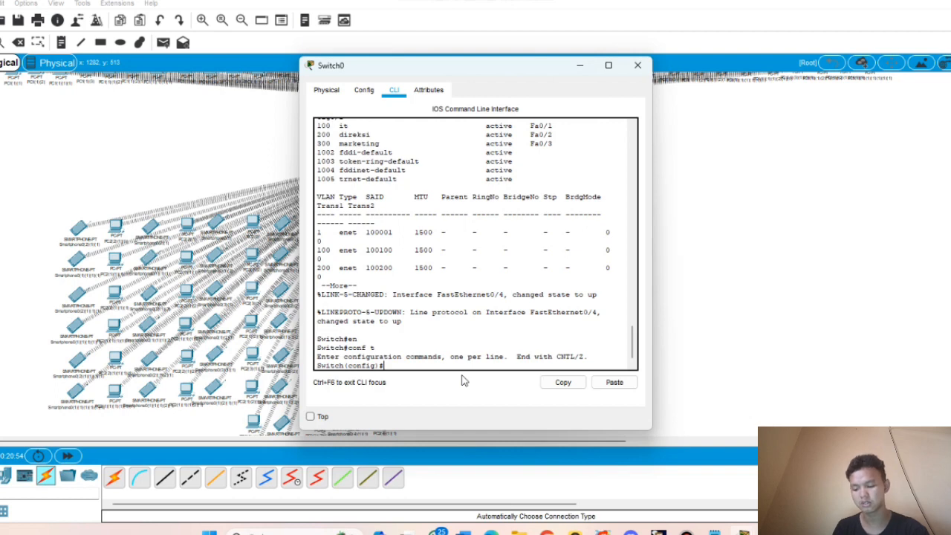
pyautogui.write('int f0')
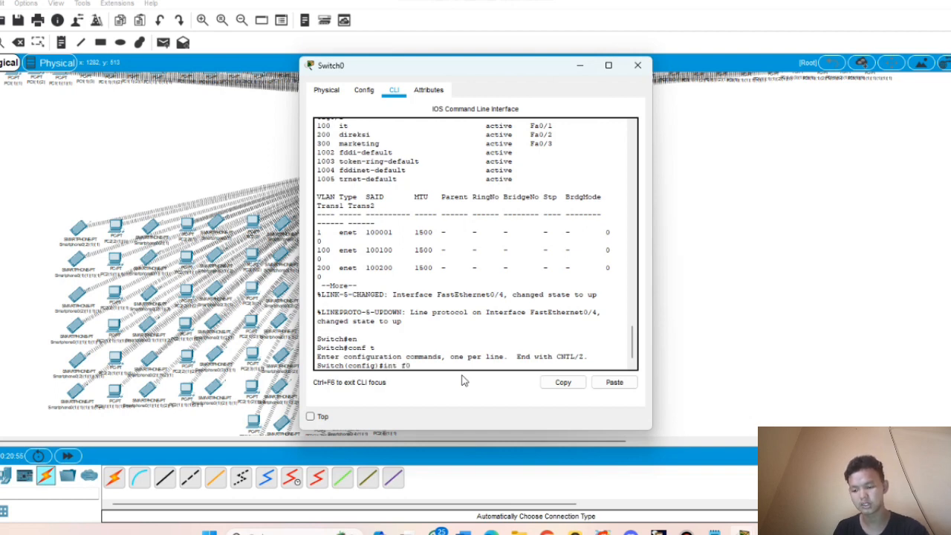
pyautogui.write('/4')
pyautogui.press('Return')
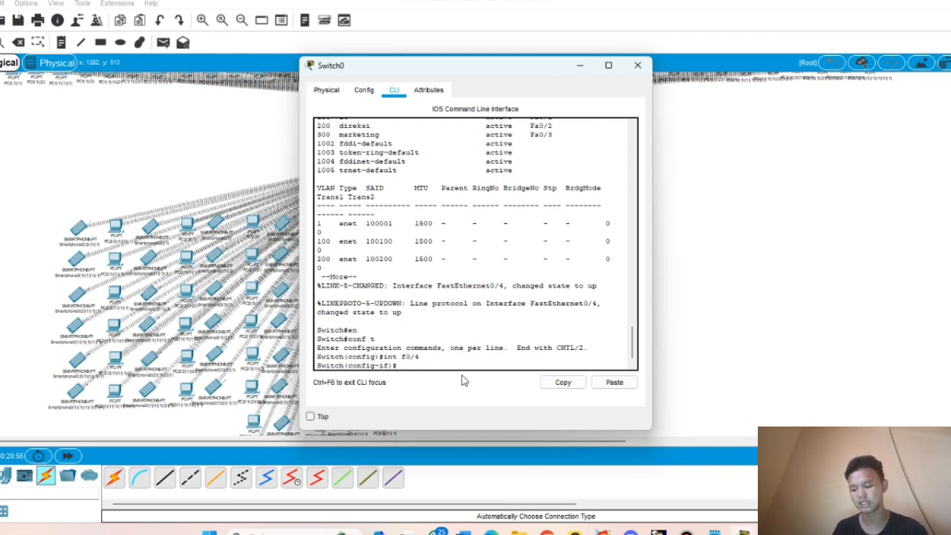
# - Apply switchport mode trunk to f0/4 and exit out of configuration mode
pyautogui.write('swi')
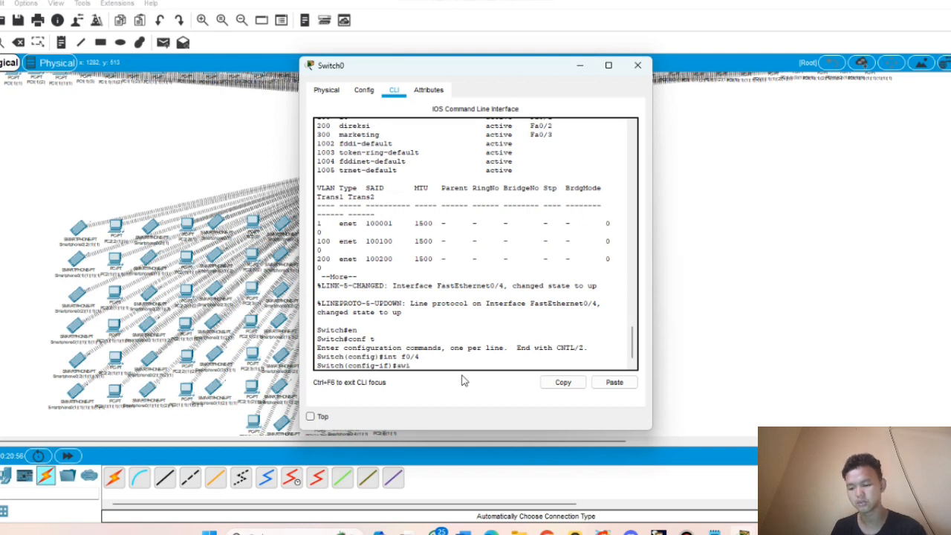
pyautogui.write('tchpo')
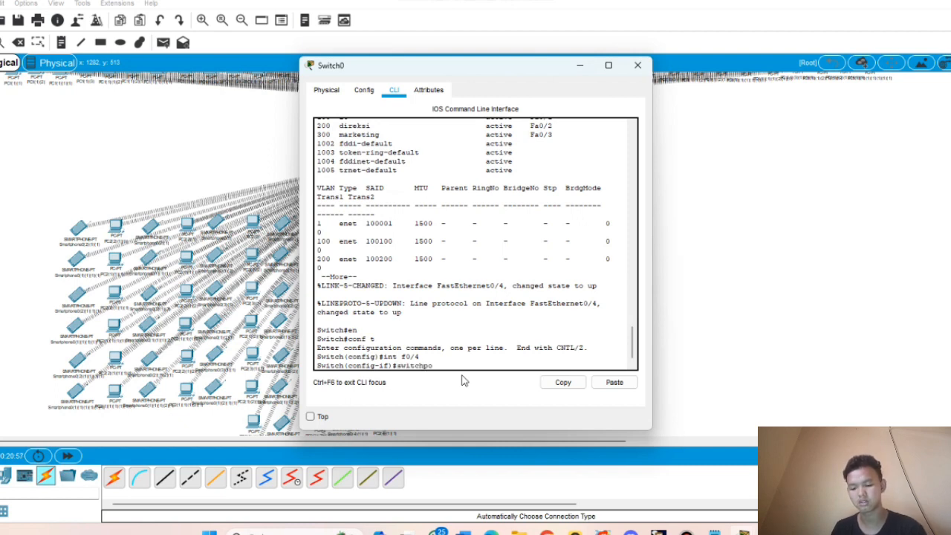
pyautogui.write('rt mode')
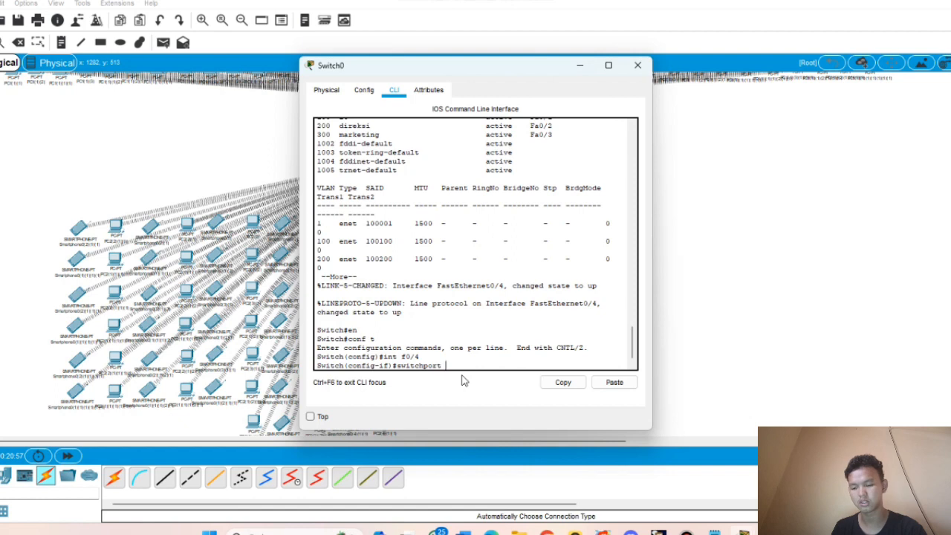
pyautogui.write(' trunk')
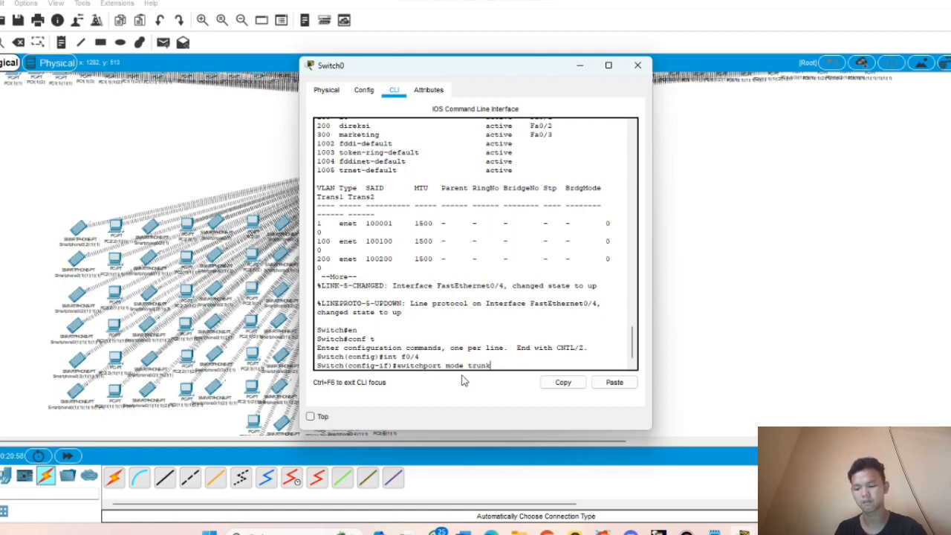
pyautogui.press('Return')
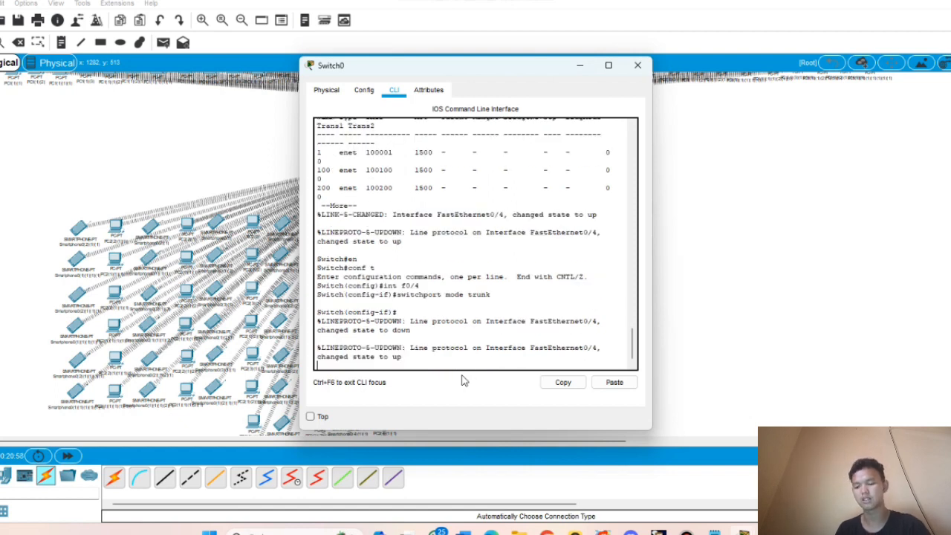
pyautogui.write('e')
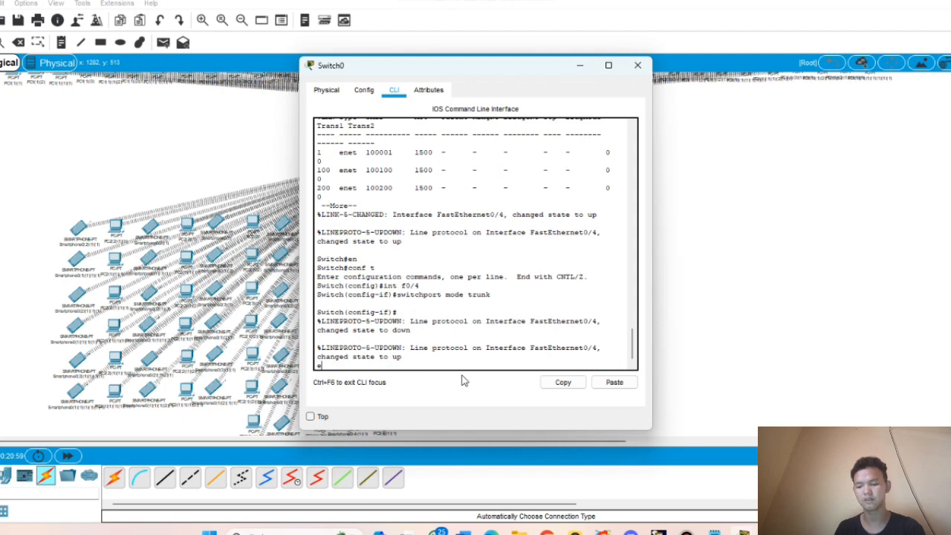
pyautogui.write('x')
pyautogui.press('Return')
pyautogui.write('ex')
pyautogui.press('Return')
pyautogui.write('ex')
pyautogui.press('Return')
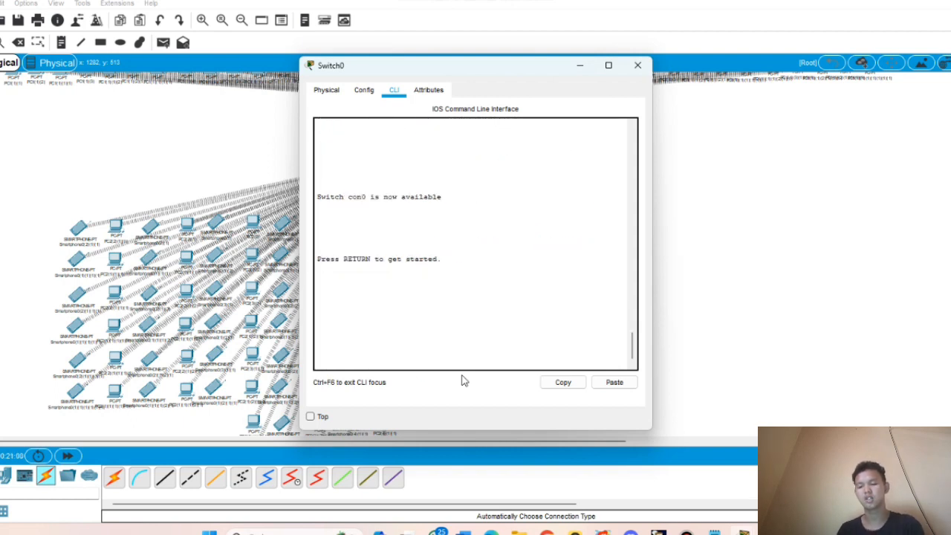
# - Close Switch0 and view Smartphone0(2)(2)'s IP configuration
pyautogui.click(637, 67)
pyautogui.scroll(1, 424, 200)
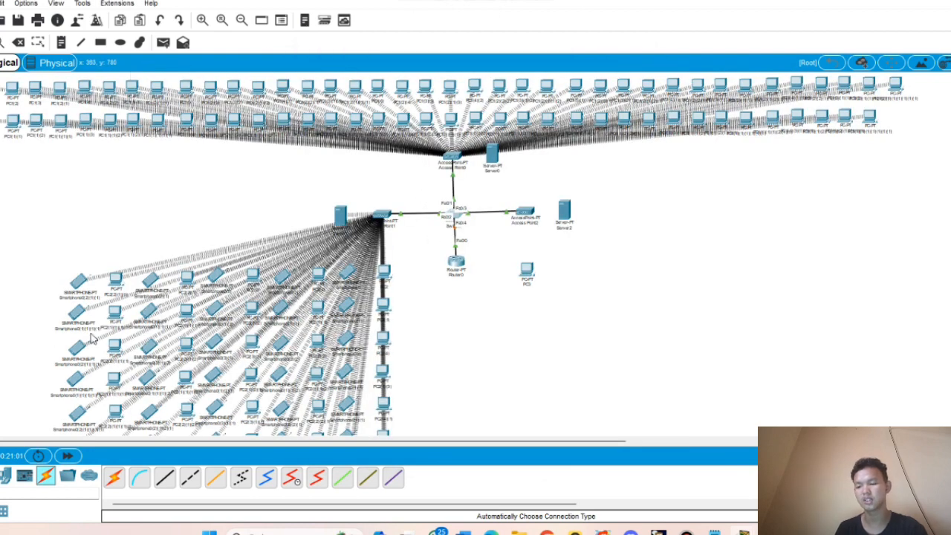
pyautogui.scroll(-2, 265, 306)
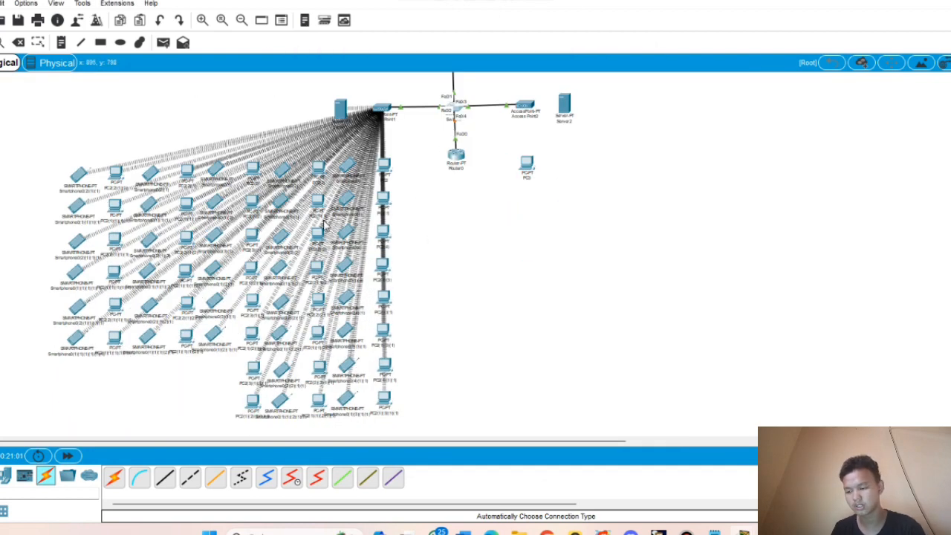
pyautogui.click(281, 236)
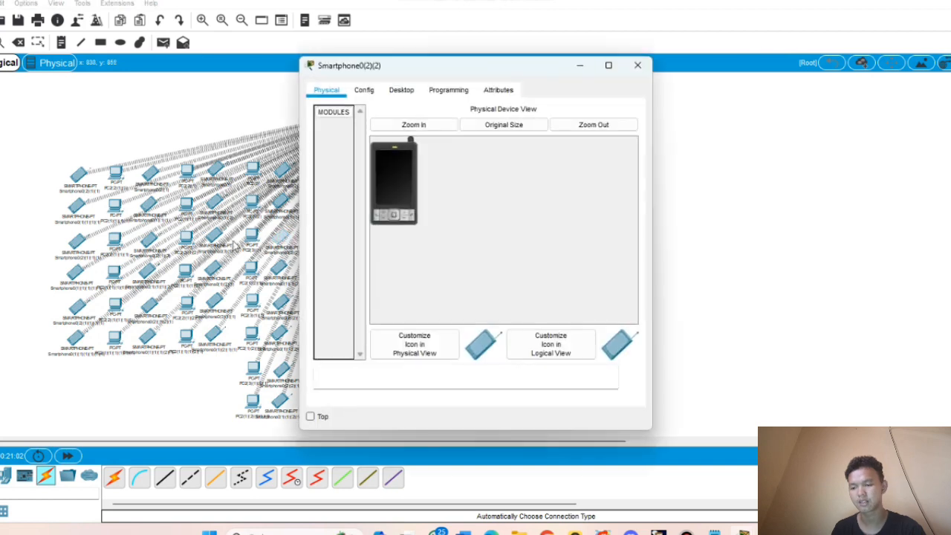
pyautogui.click(401, 92)
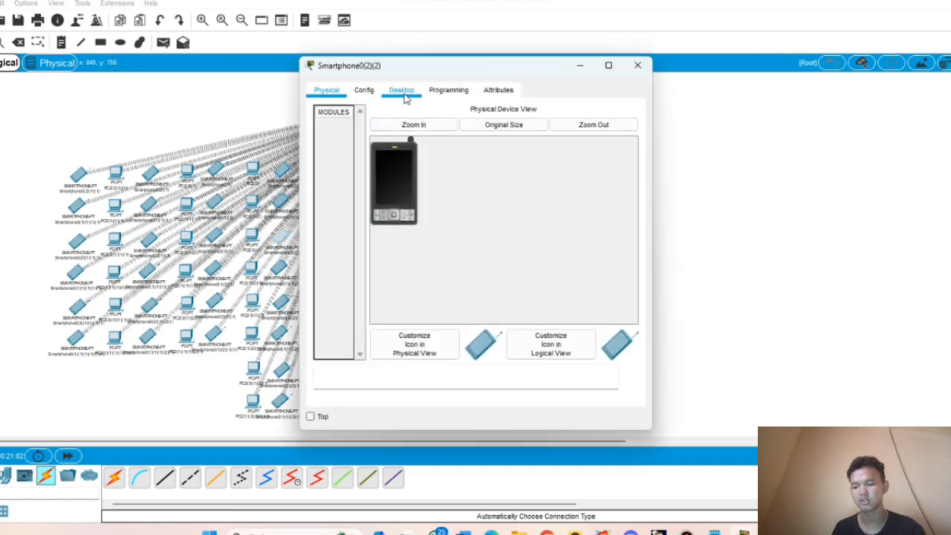
pyautogui.click(355, 154)
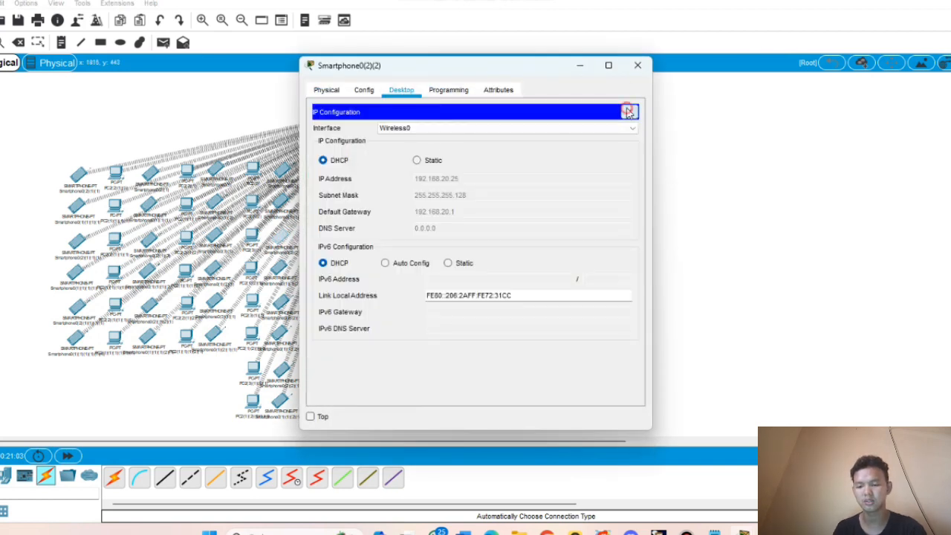
pyautogui.click(630, 111)
# - Run ping 192.168.10.3 from the phone's command prompt and minimize the window
pyautogui.click(520, 149)
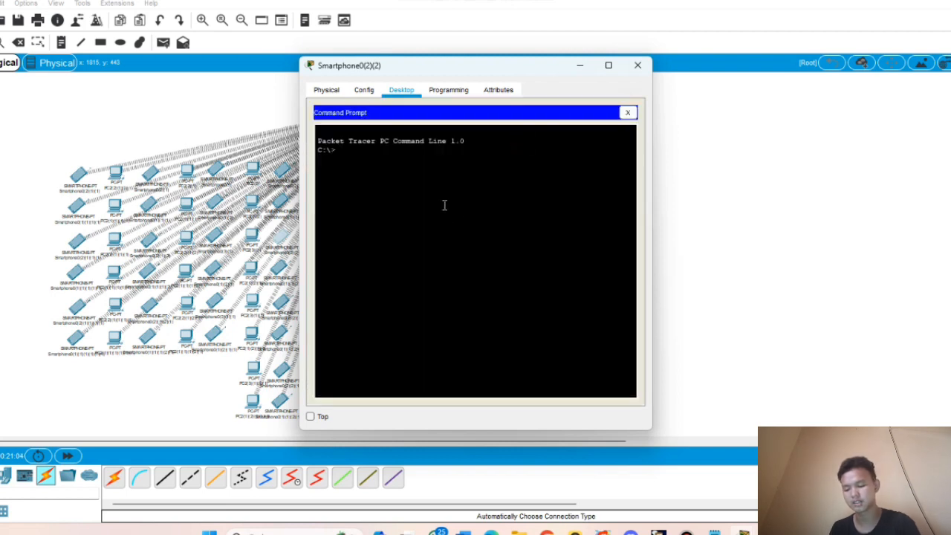
pyautogui.write('ping')
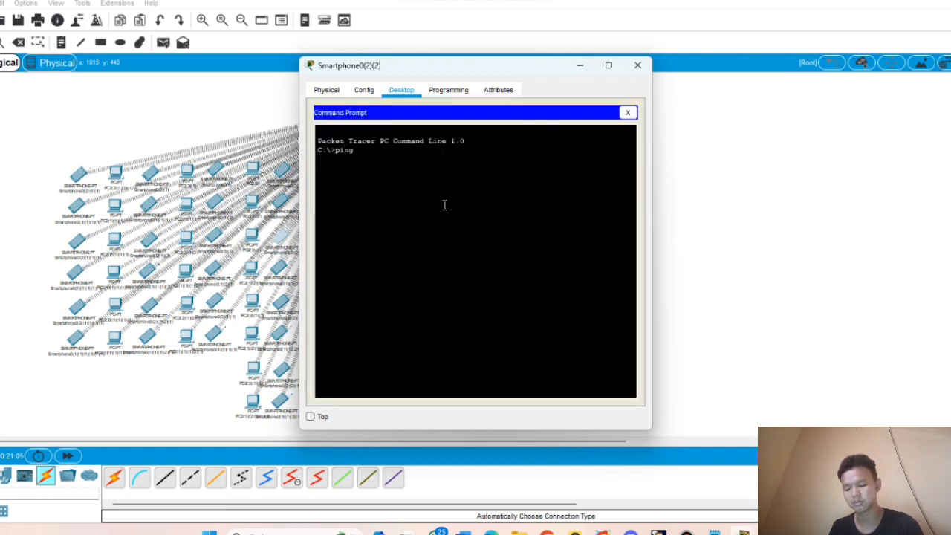
pyautogui.write(' 192.168.10.')
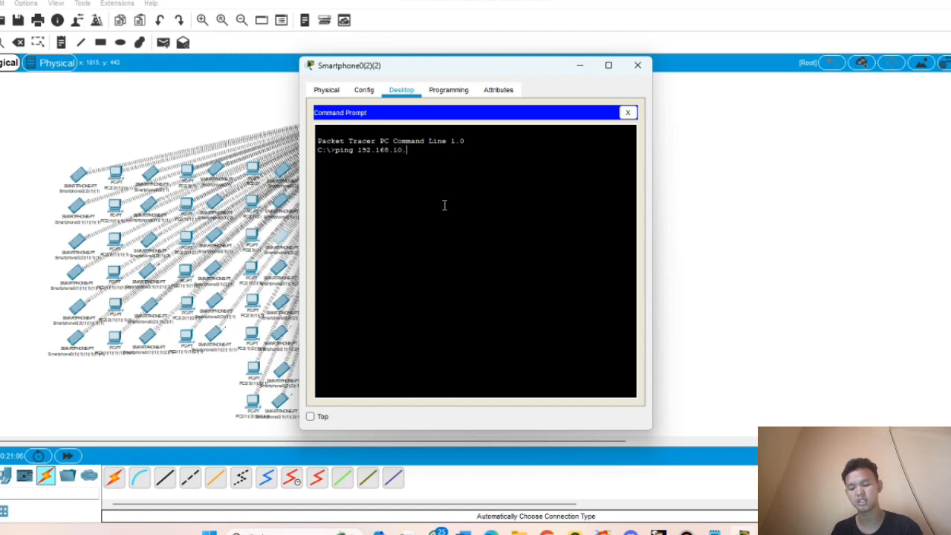
pyautogui.write('3')
pyautogui.press('Return')
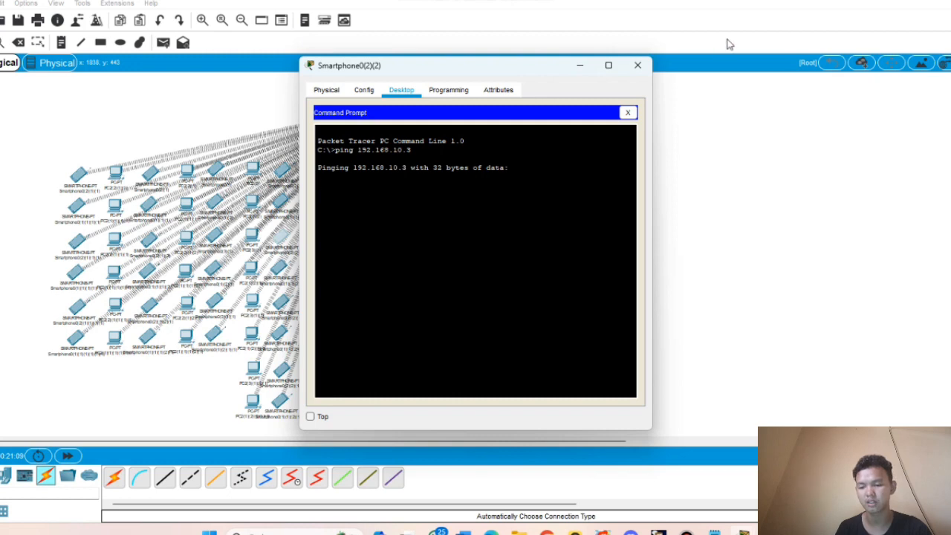
pyautogui.click(587, 72)
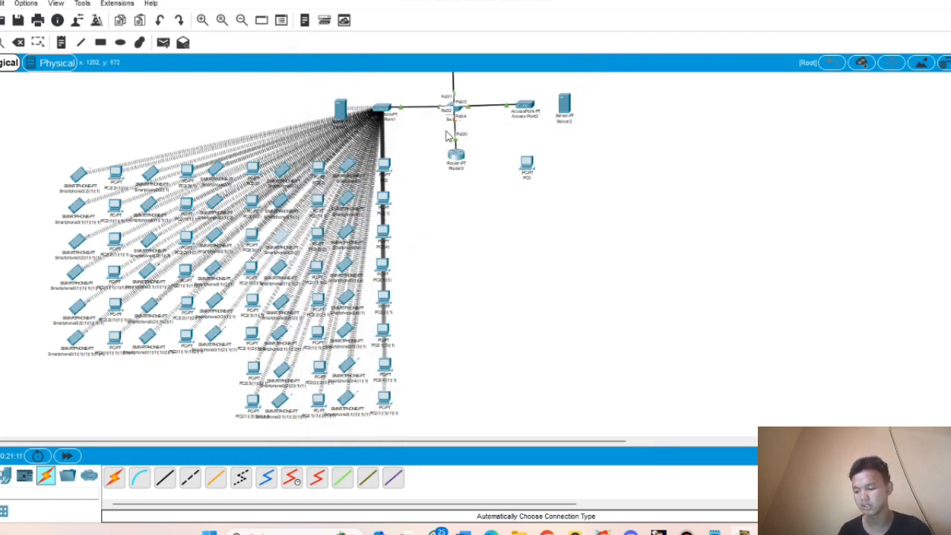
# - Fast-forward time and rerun ping 192.168.10.3 twice from Smartphone0(2)(2)
pyautogui.click(68, 455)
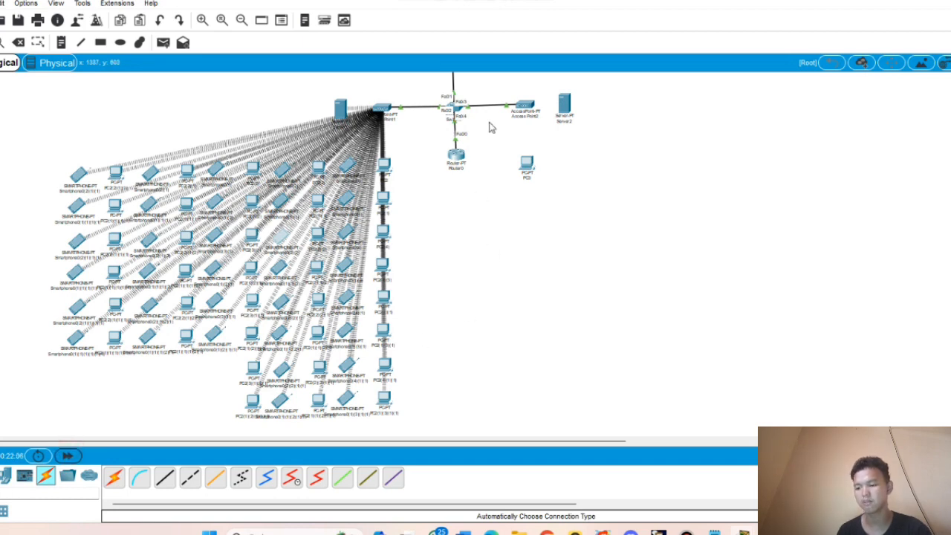
pyautogui.click(286, 239)
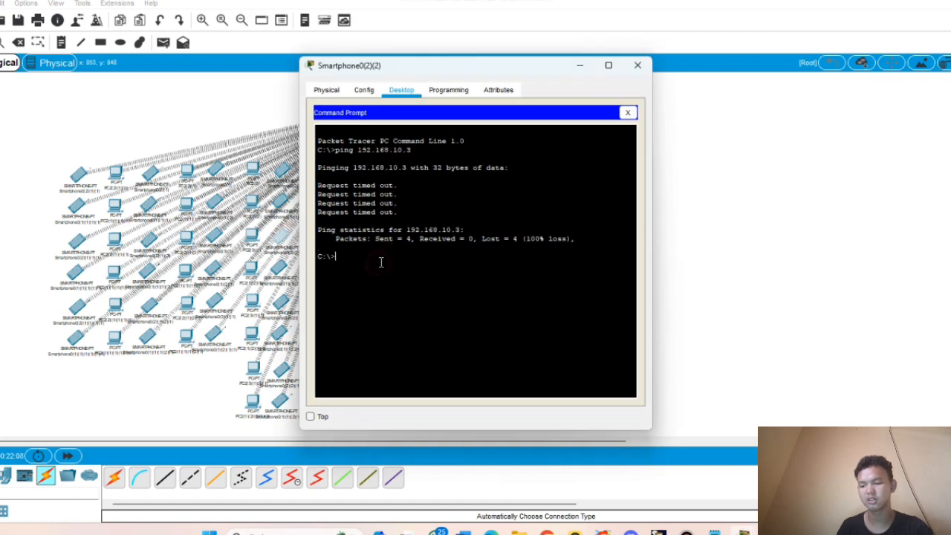
pyautogui.write('p')
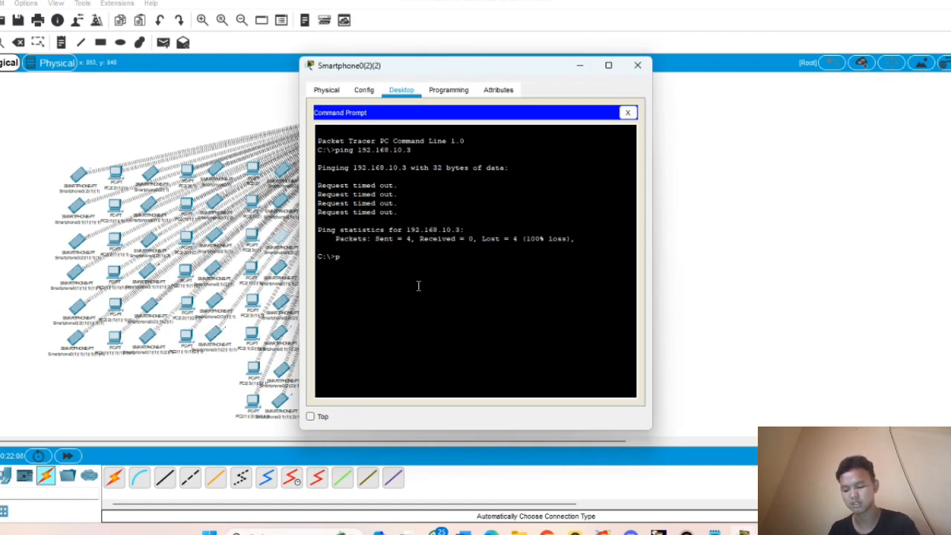
pyautogui.write('ing 192')
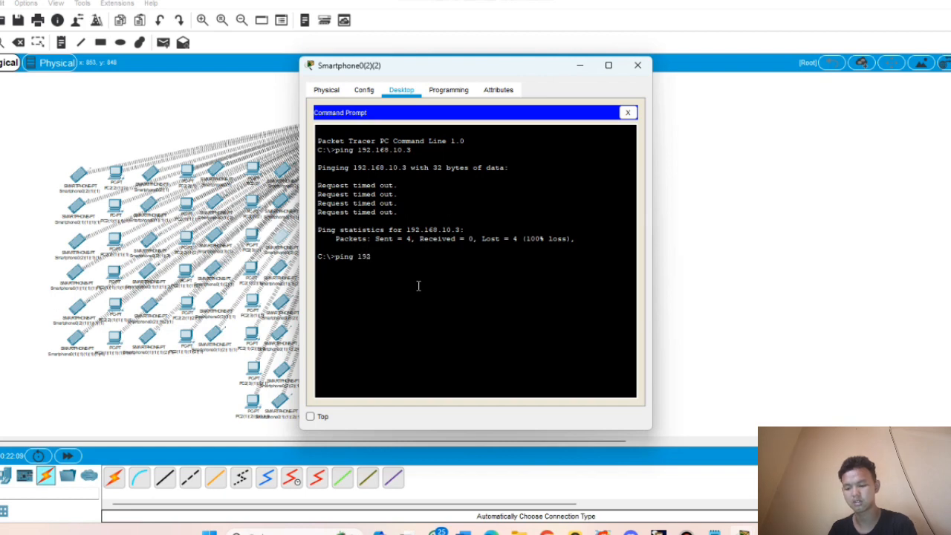
pyautogui.write('.168.10.3')
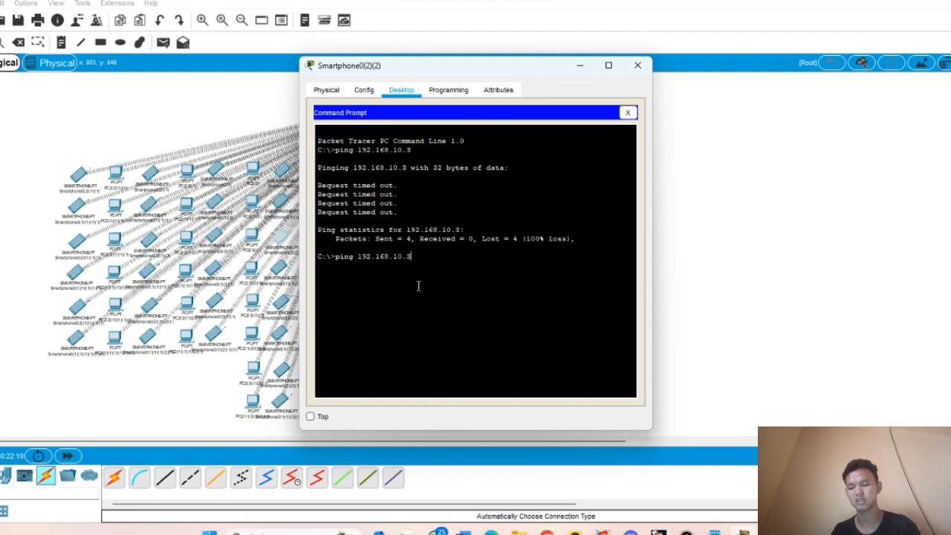
pyautogui.press('Return')
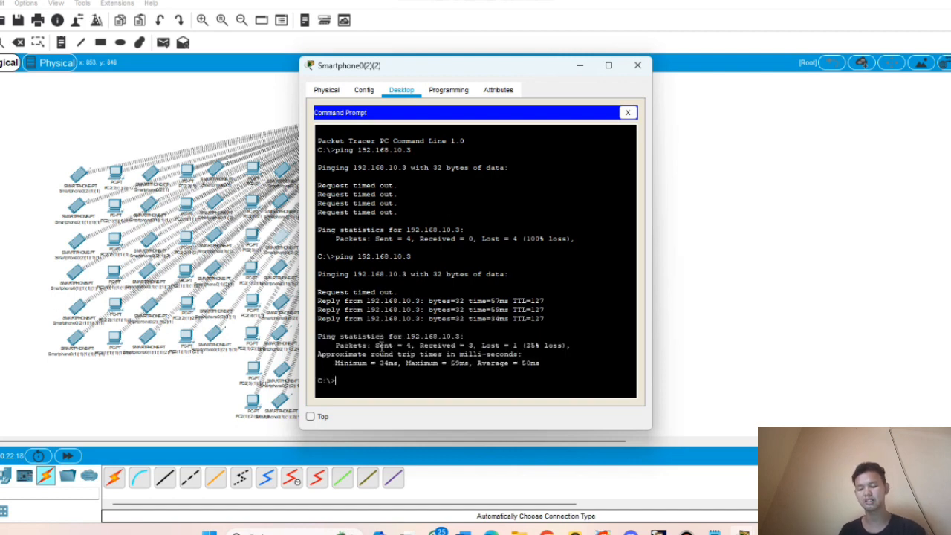
pyautogui.write('ping')
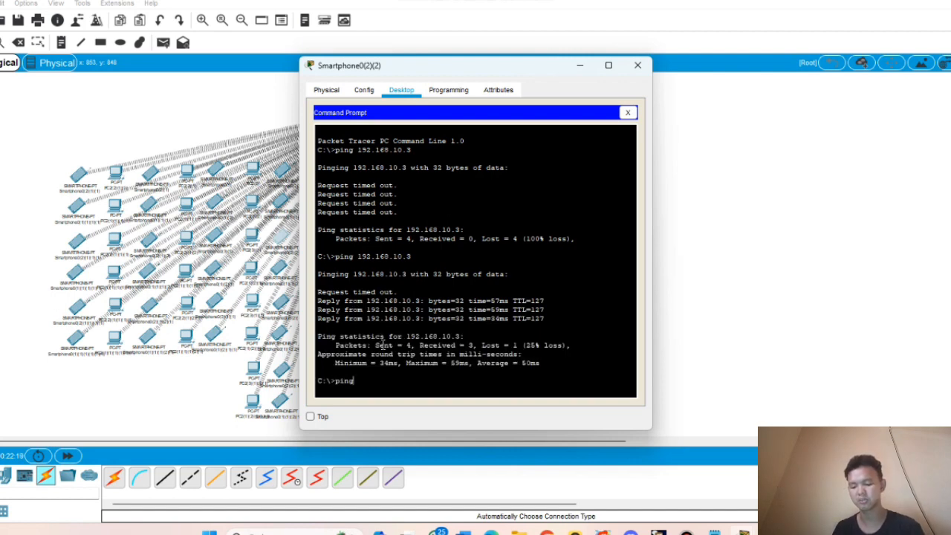
pyautogui.write(' 192.168')
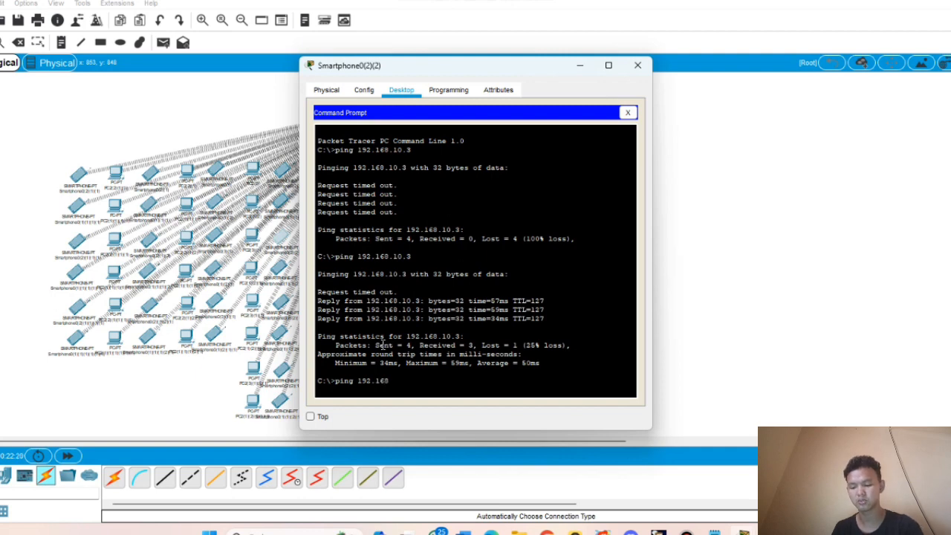
pyautogui.write('.10.3')
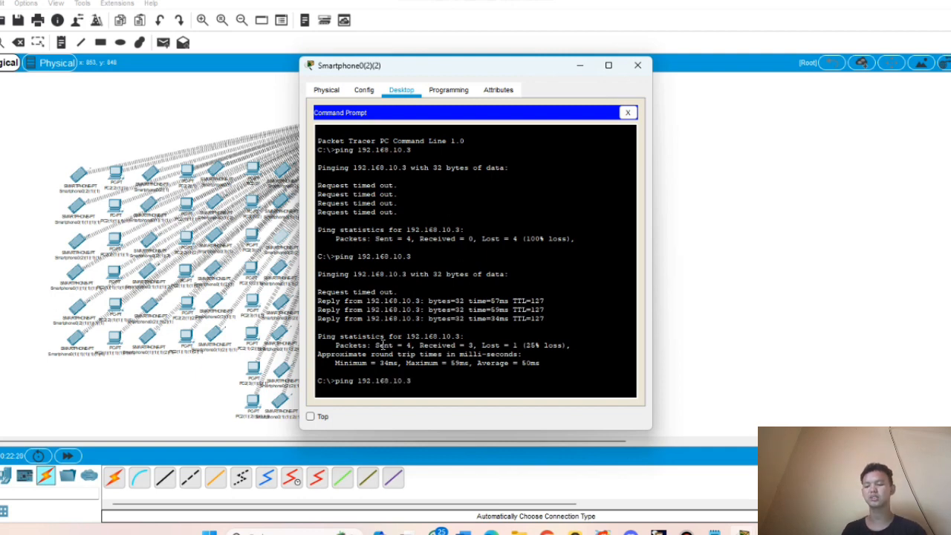
pyautogui.press('Return')
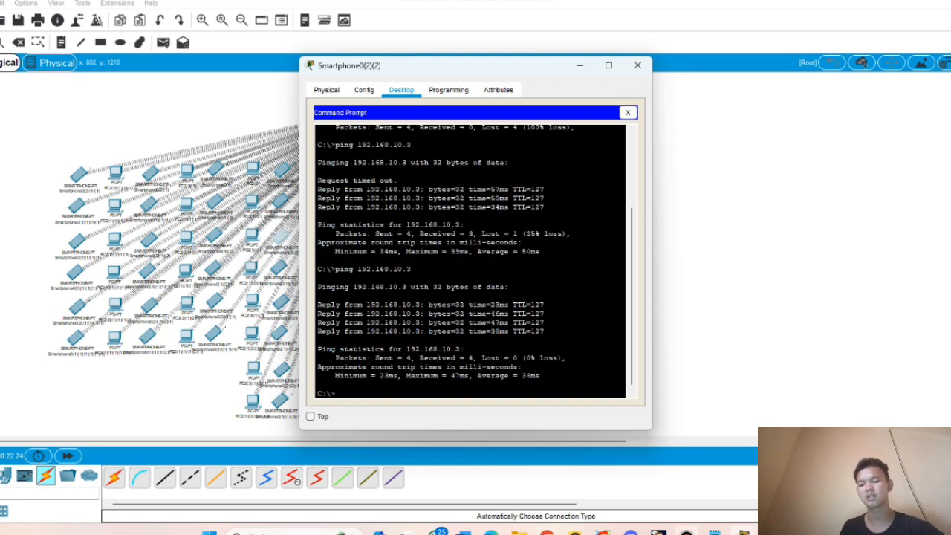
# - Close the Smartphone0(2)(2) window and nudge PC0 slightly upward beside the router
pyautogui.click(634, 68)
pyautogui.scroll(3, 540, 202)
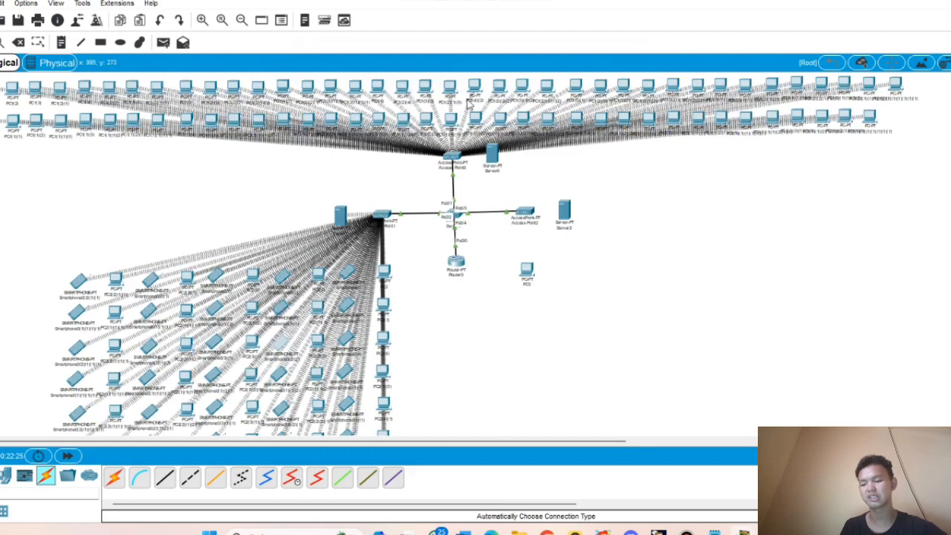
pyautogui.scroll(-2, 332, 272)
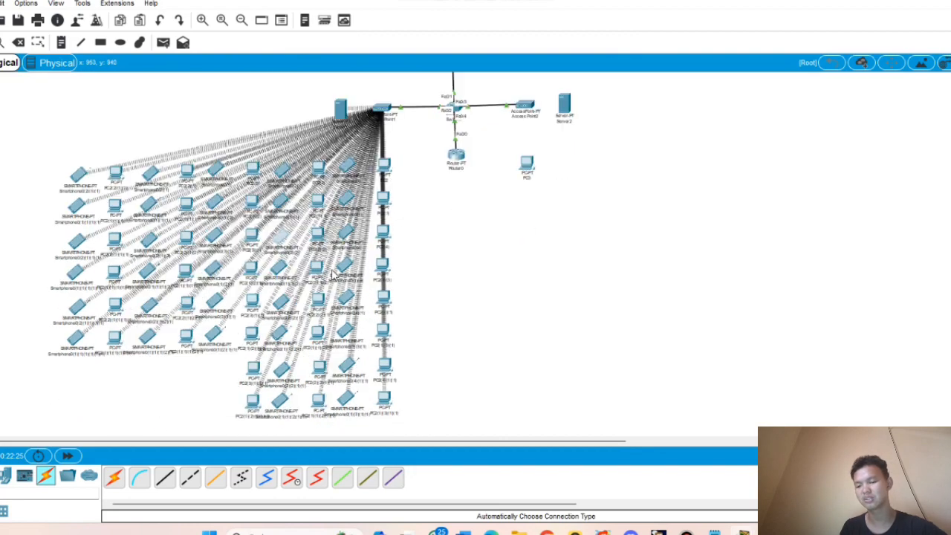
pyautogui.scroll(2, 334, 274)
pyautogui.scroll(-2, 336, 273)
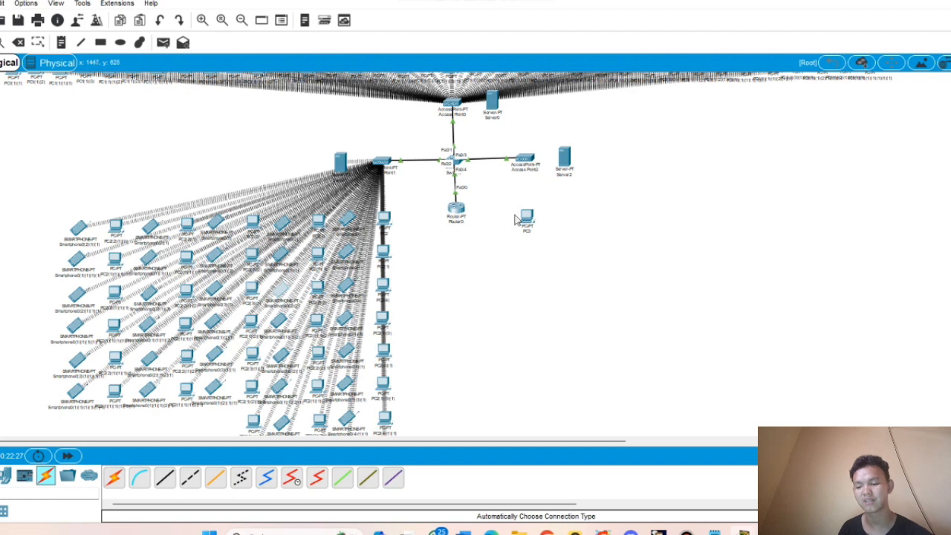
pyautogui.moveTo(520, 221); pyautogui.dragTo(530, 212)
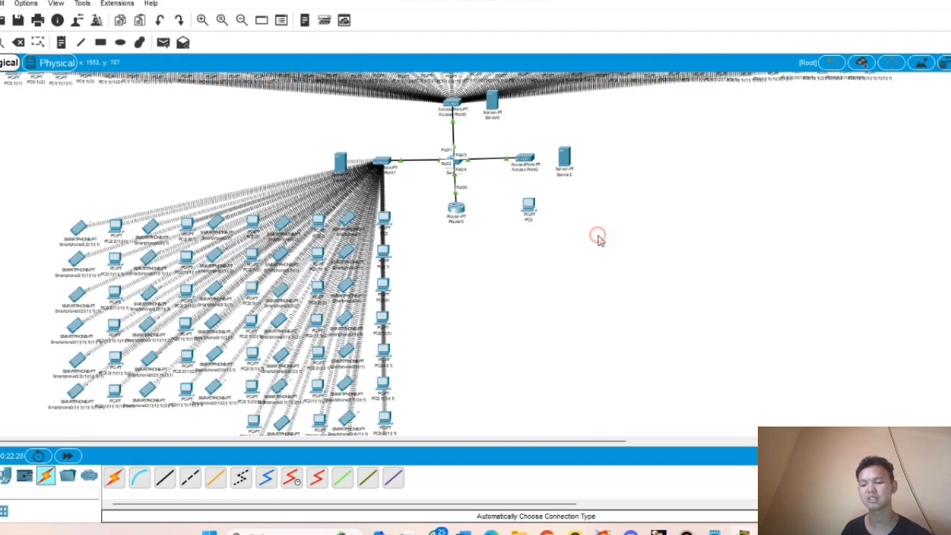
pyautogui.scroll(3, 609, 236)
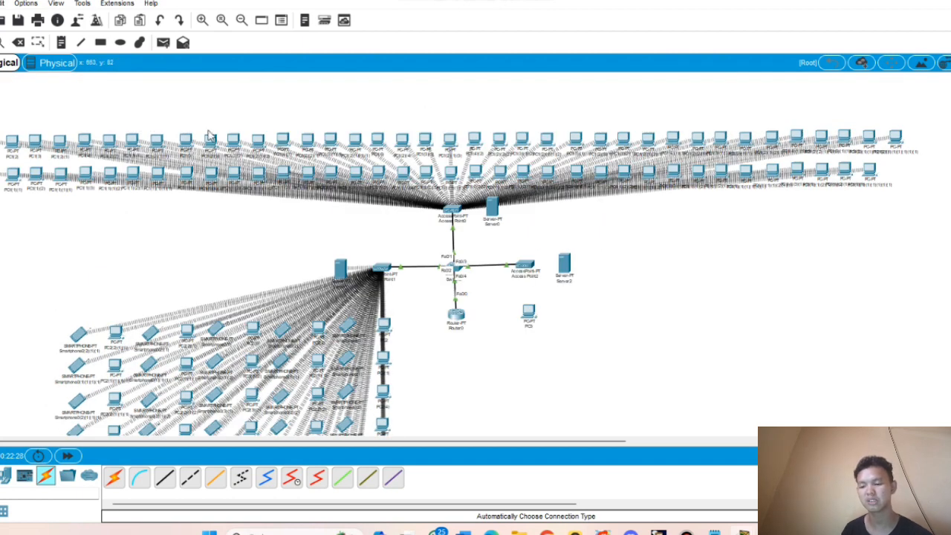
pyautogui.scroll(-2, 603, 252)
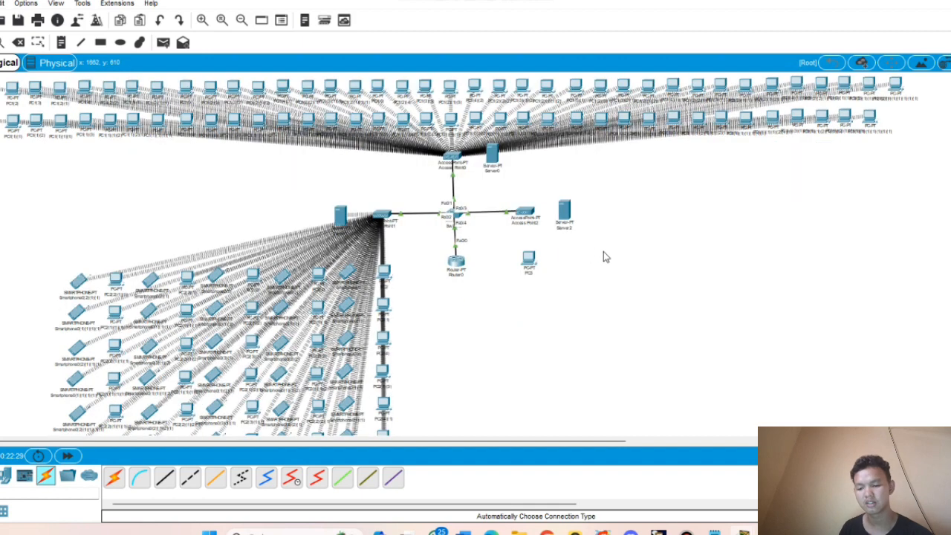
# - Replace Server2's Ethernet module with a WMP300N wireless module
pyautogui.click(563, 213)
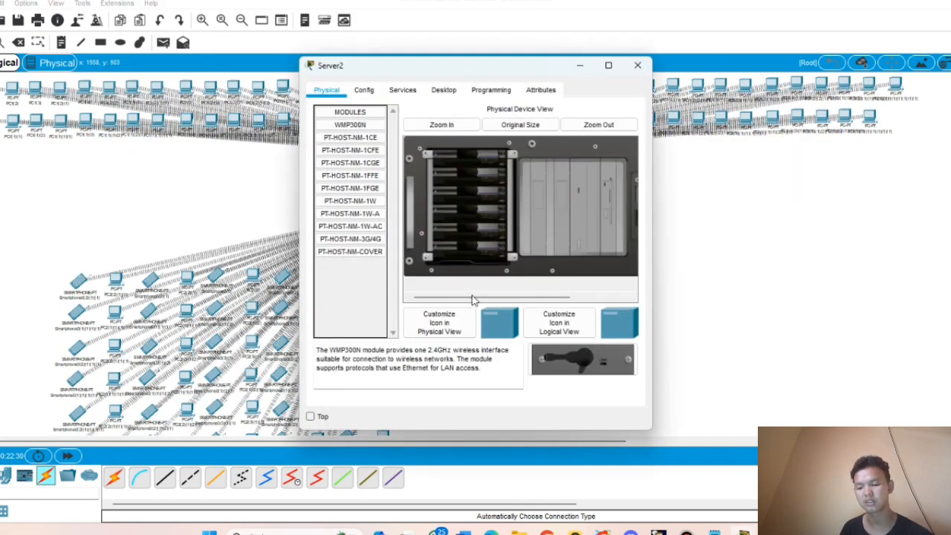
pyautogui.moveTo(472, 297); pyautogui.dragTo(532, 297)
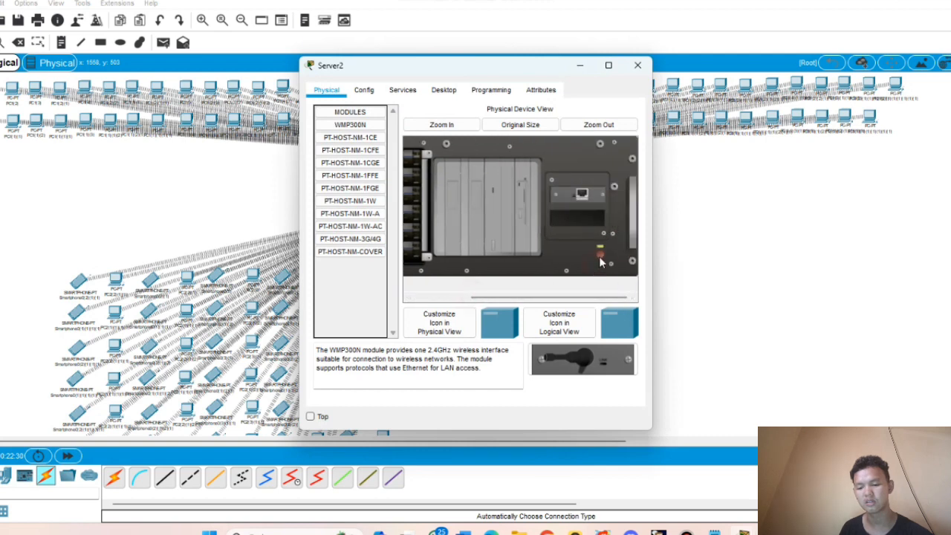
pyautogui.moveTo(595, 194); pyautogui.dragTo(349, 328)
pyautogui.moveTo(359, 126); pyautogui.dragTo(585, 197)
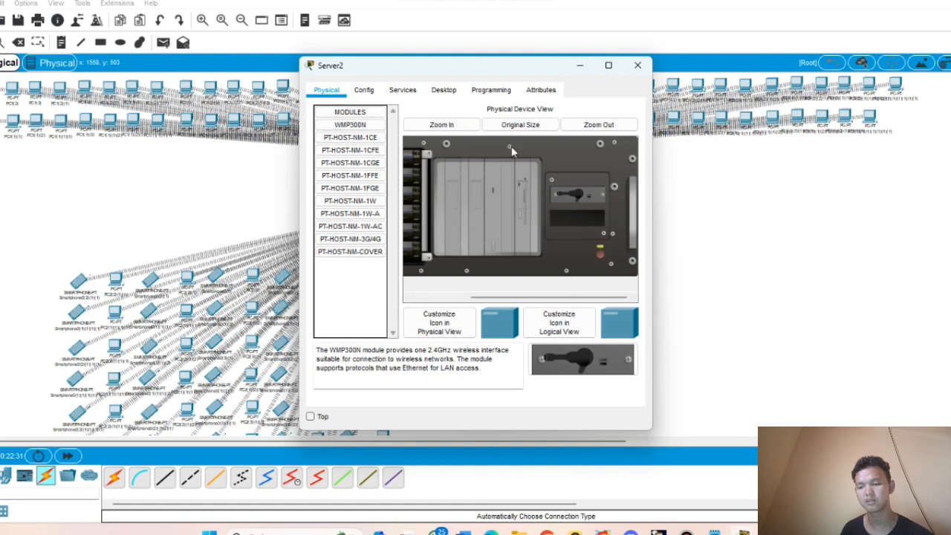
# - Connect Server2 to the marketing wireless network with its WPA2 key and close the window
pyautogui.click(443, 90)
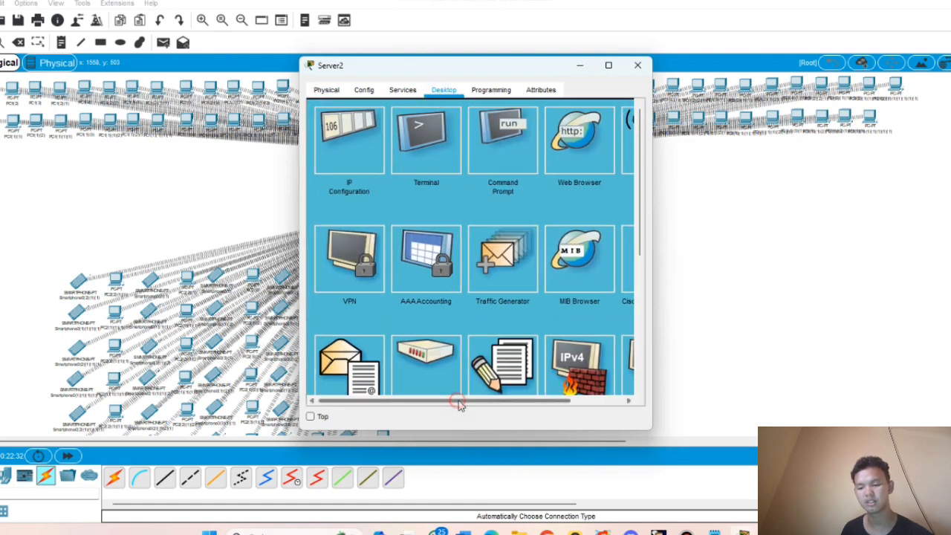
pyautogui.moveTo(454, 400); pyautogui.dragTo(686, 208)
pyautogui.click(591, 139)
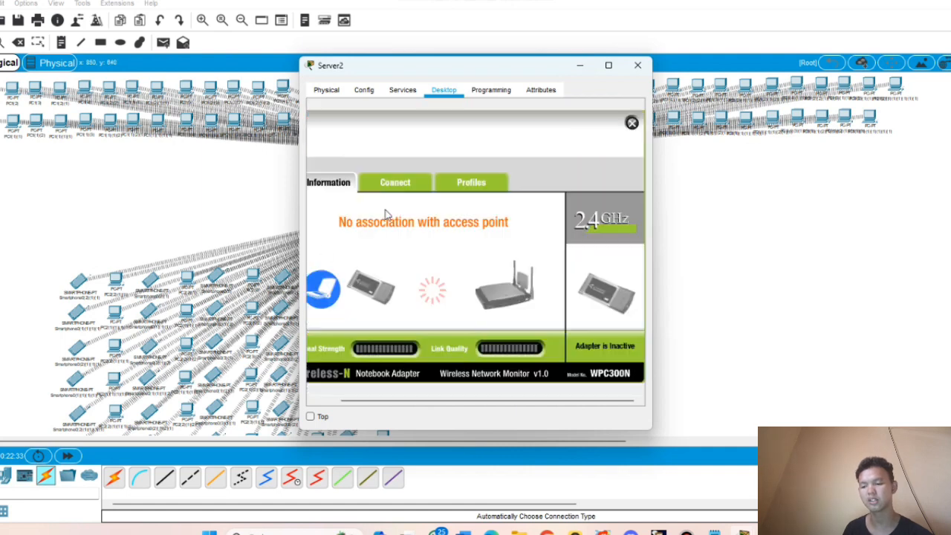
pyautogui.click(408, 186)
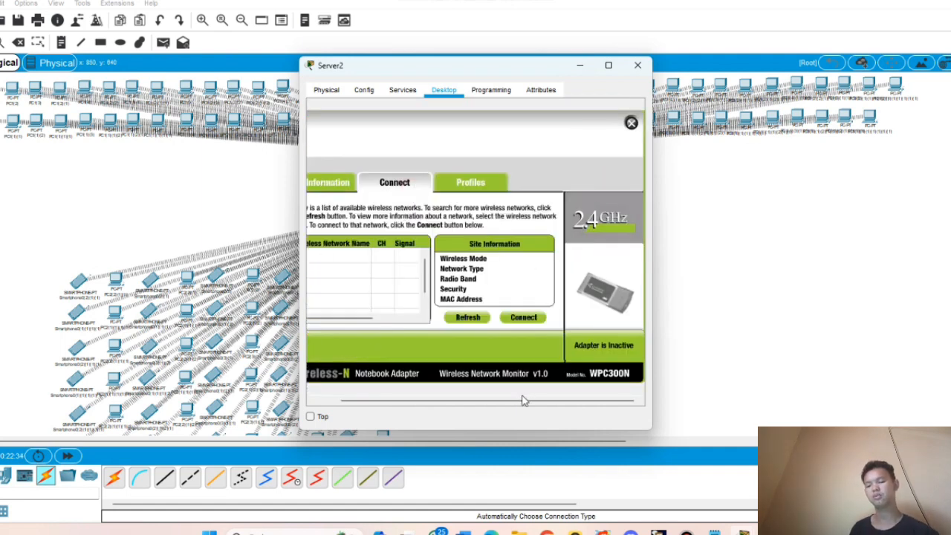
pyautogui.moveTo(522, 401); pyautogui.dragTo(378, 402)
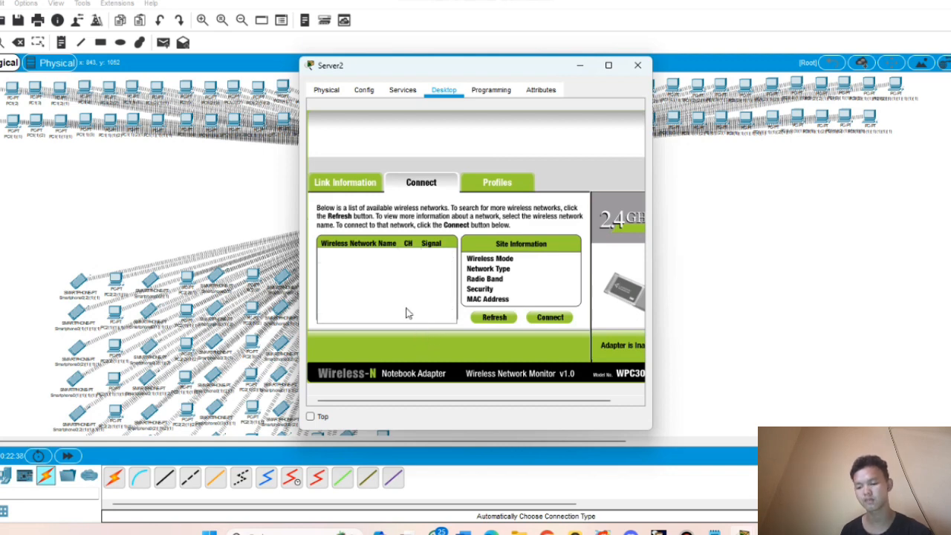
pyautogui.click(491, 319)
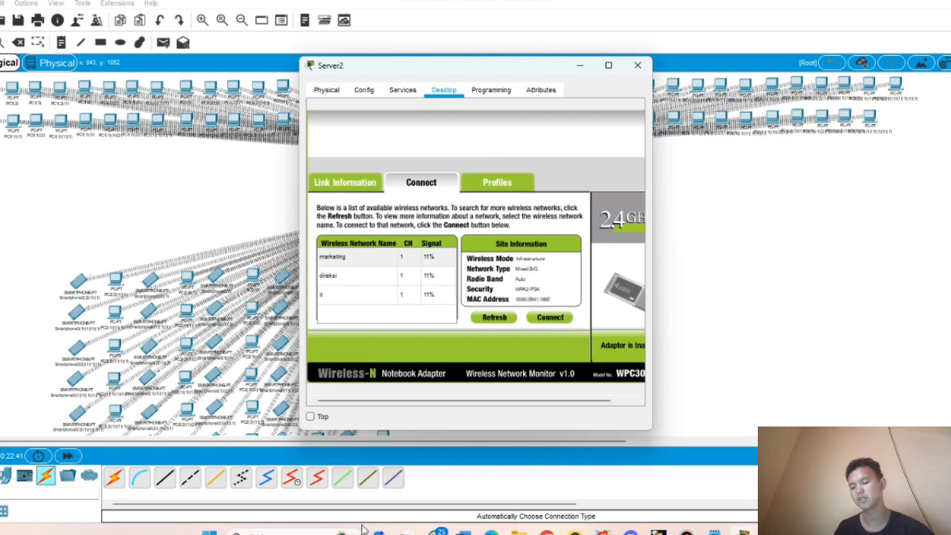
pyautogui.click(366, 255)
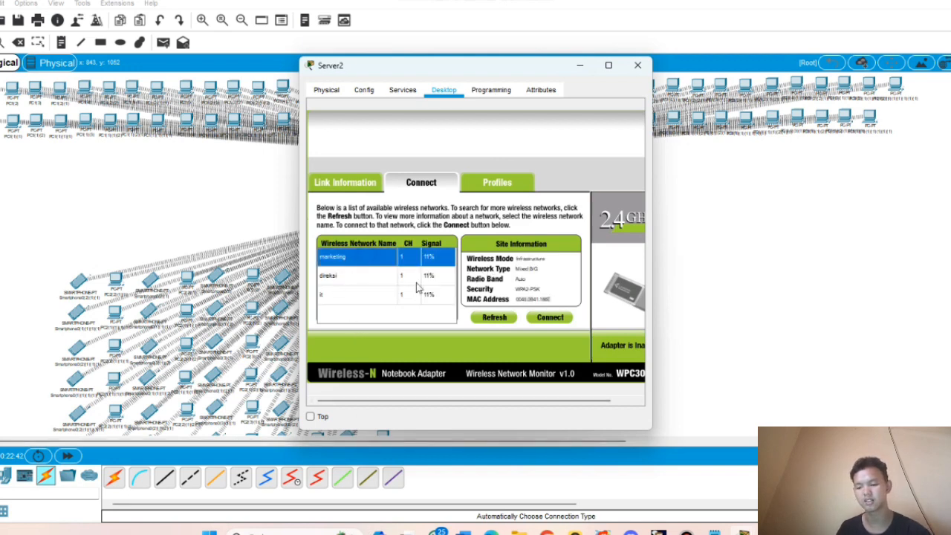
pyautogui.click(550, 318)
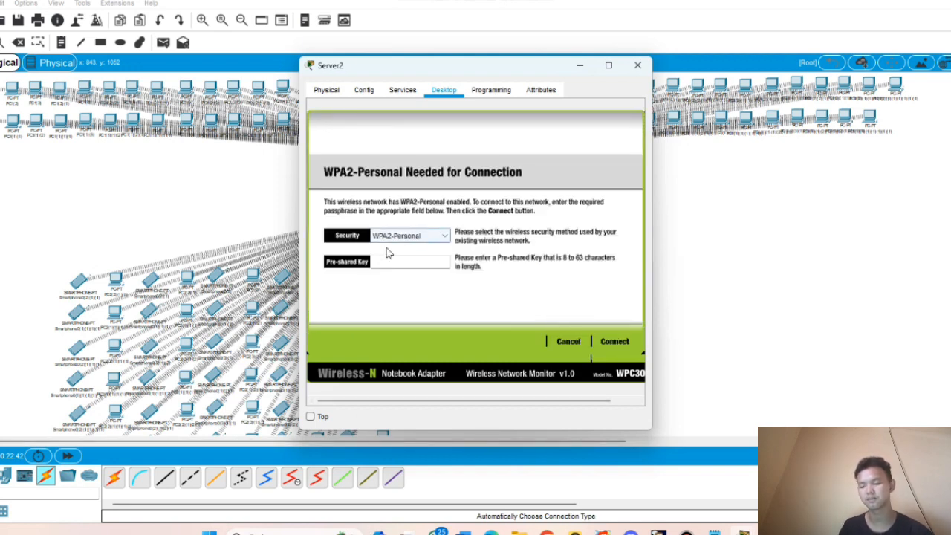
pyautogui.click(401, 266)
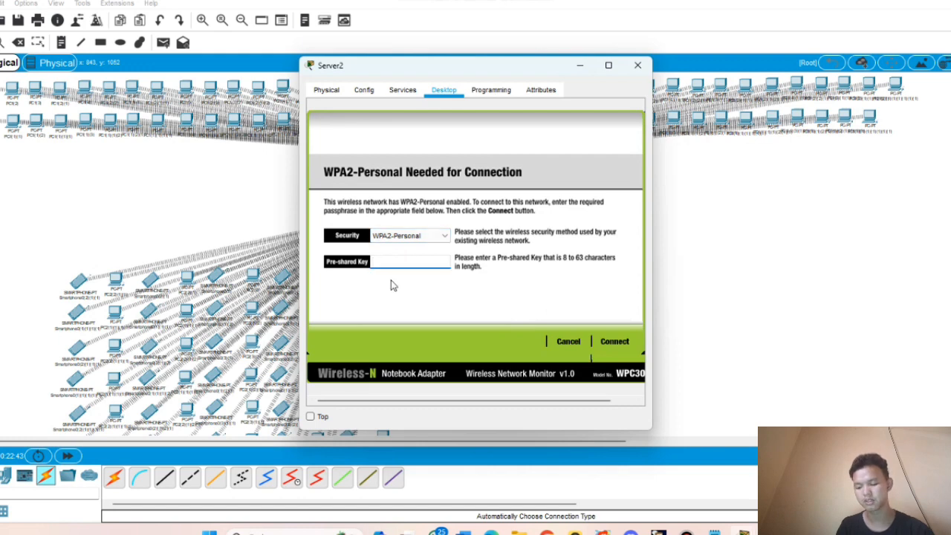
pyautogui.write('34567890')
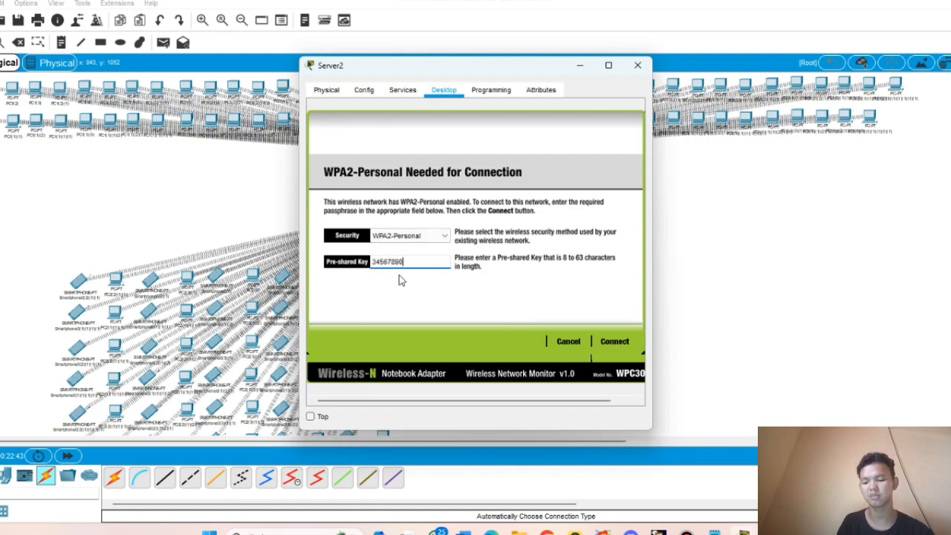
pyautogui.click(616, 344)
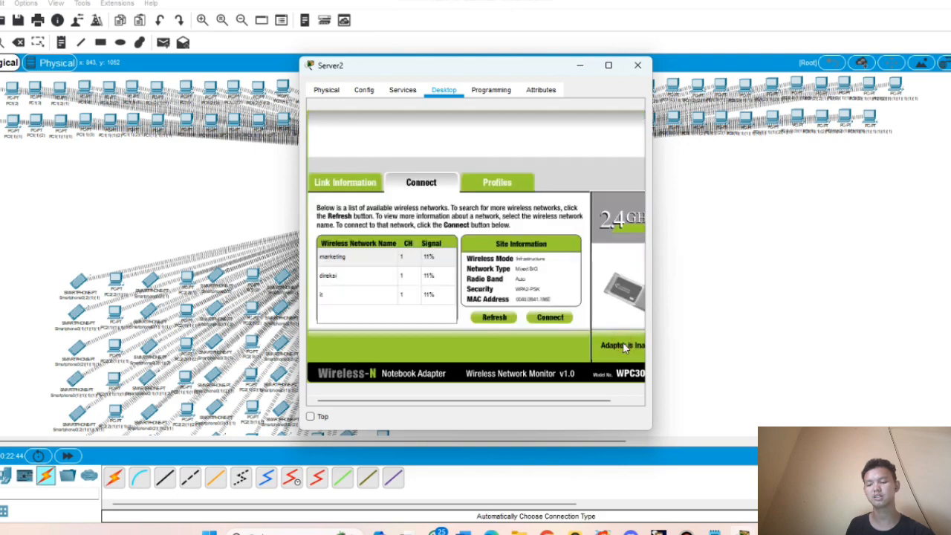
pyautogui.click(638, 65)
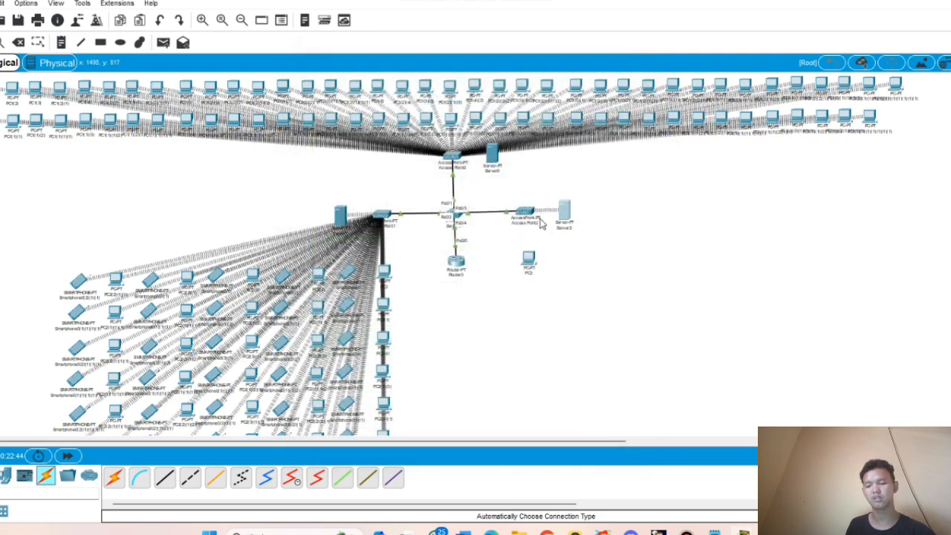
# - Switch Server2's IP configuration to static with address 192.168.30.2
pyautogui.click(569, 211)
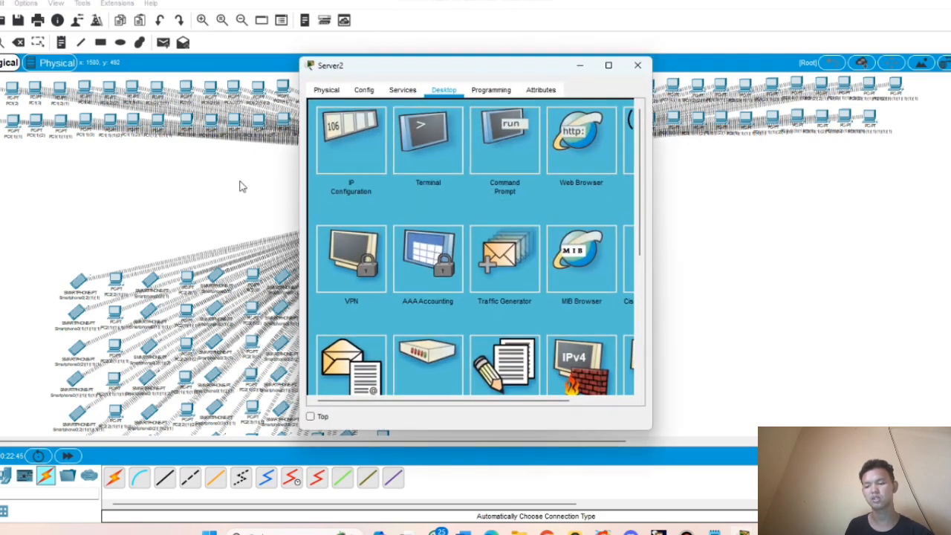
pyautogui.click(340, 141)
pyautogui.click(414, 145)
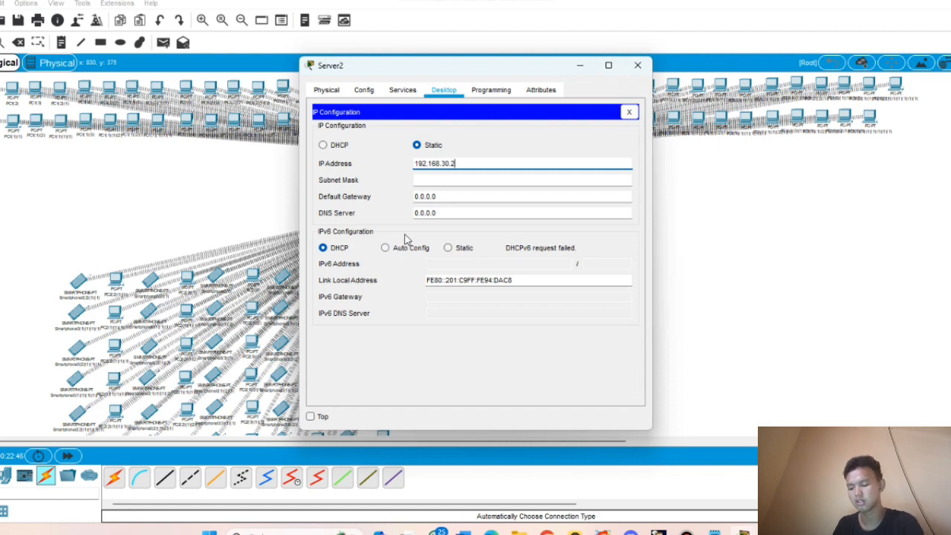
pyautogui.hotkey('ctrl', 'a')
pyautogui.hotkey('ctrl', 'c')
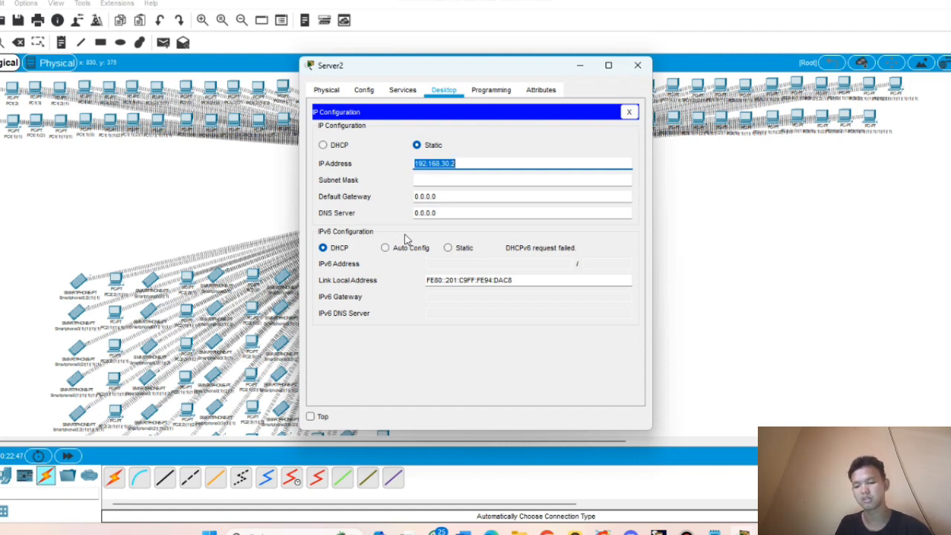
pyautogui.press('Tab')
# - Enter subnet mask 255.255.255.128 and default gateway 192.168.30.1 on Server2
pyautogui.click(481, 179)
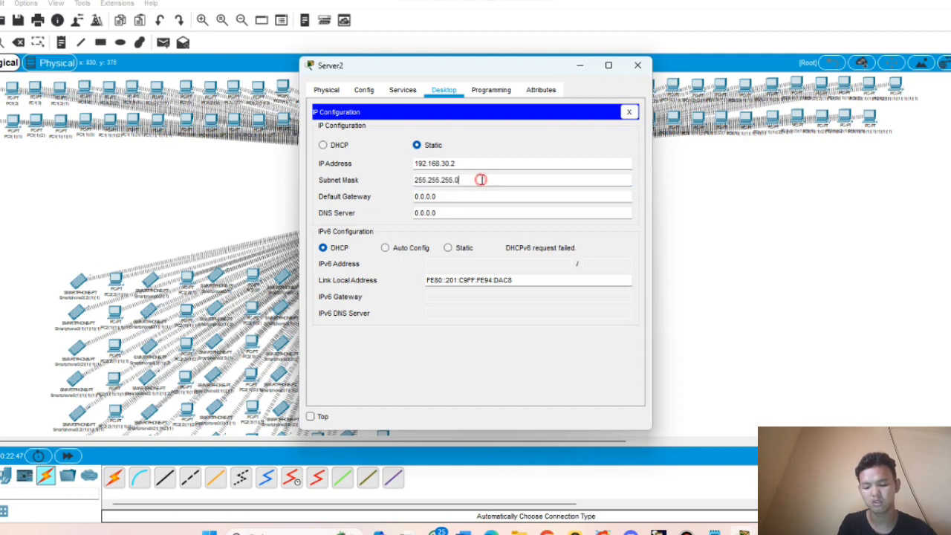
pyautogui.write('12')
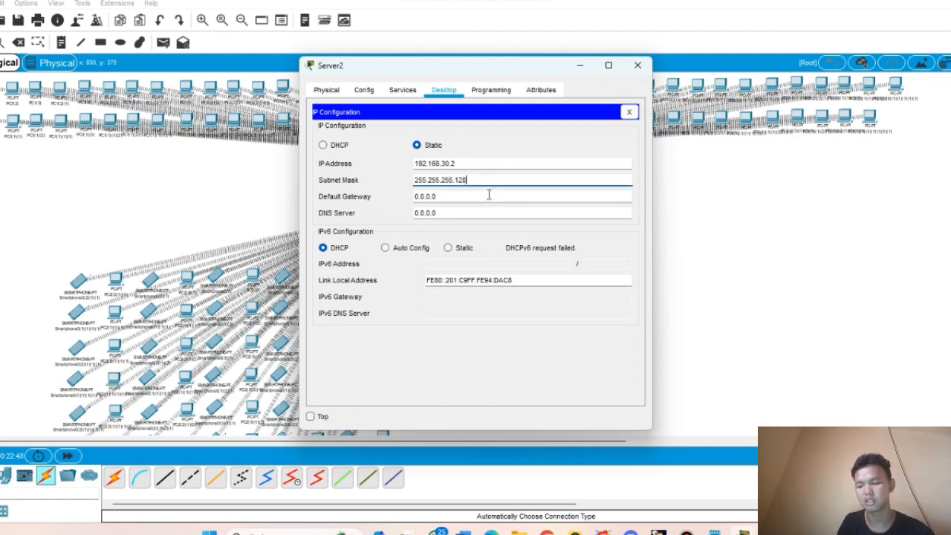
pyautogui.write('8')
pyautogui.click(416, 197)
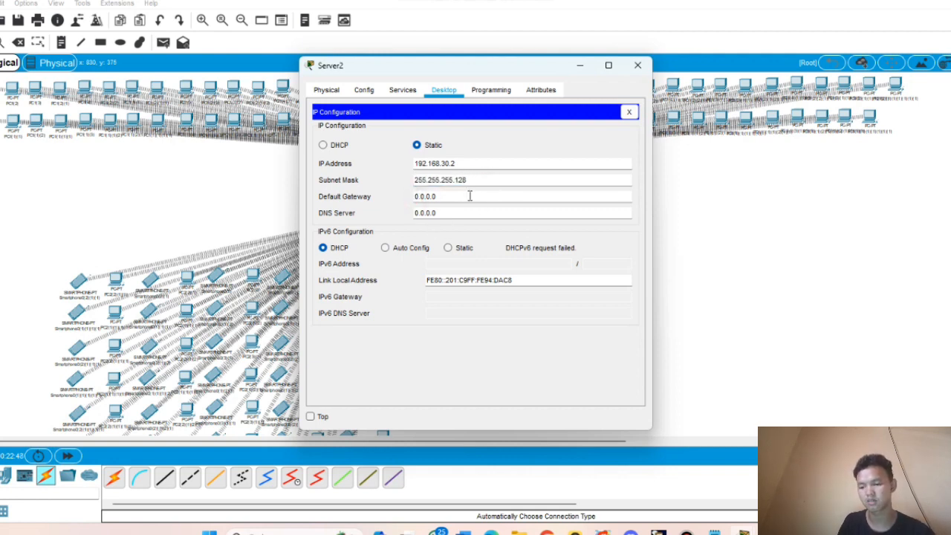
pyautogui.doubleClick(446, 197)
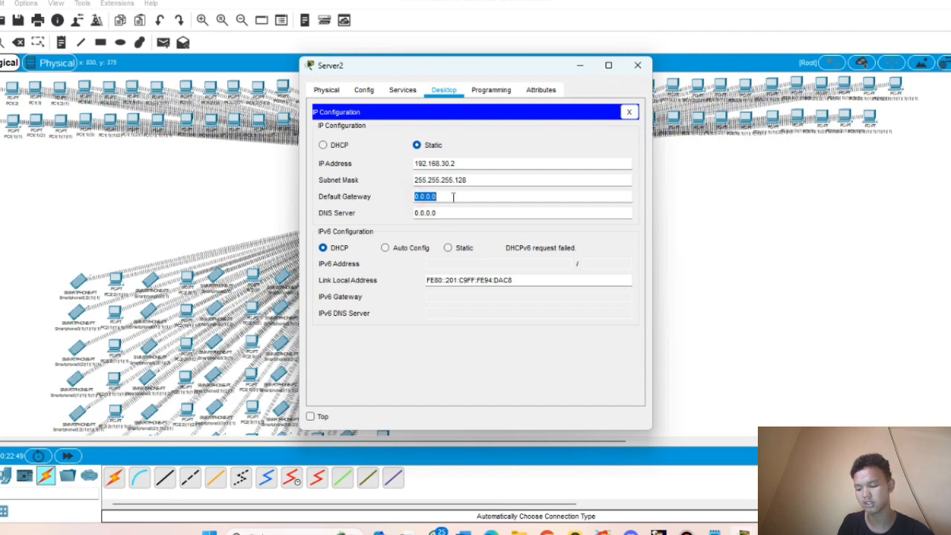
pyautogui.hotkey('ctrl', 'v')
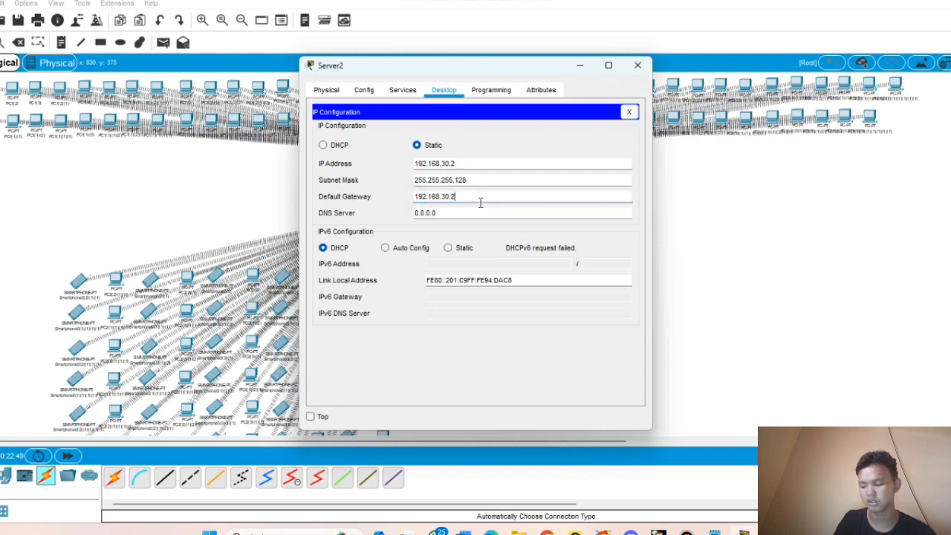
pyautogui.press('BackSpace')
pyautogui.write('1')
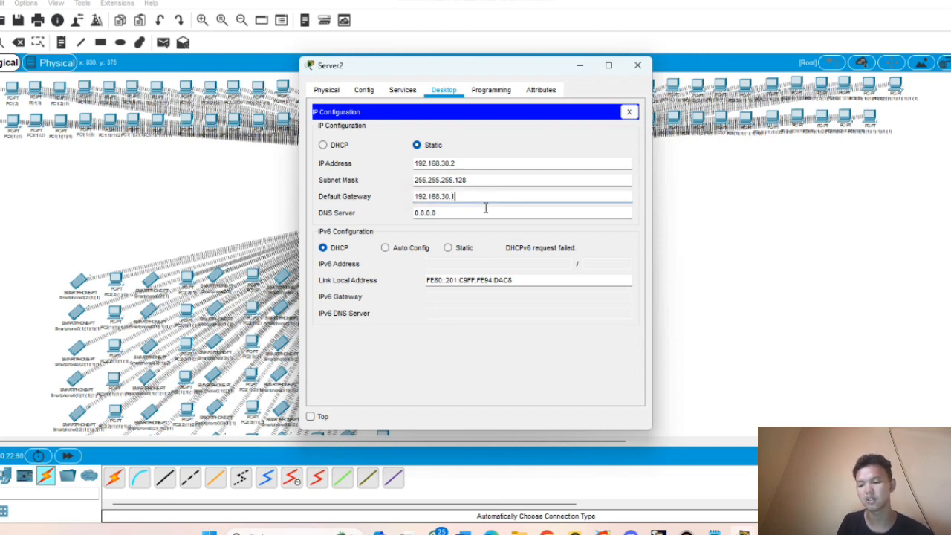
pyautogui.click(402, 93)
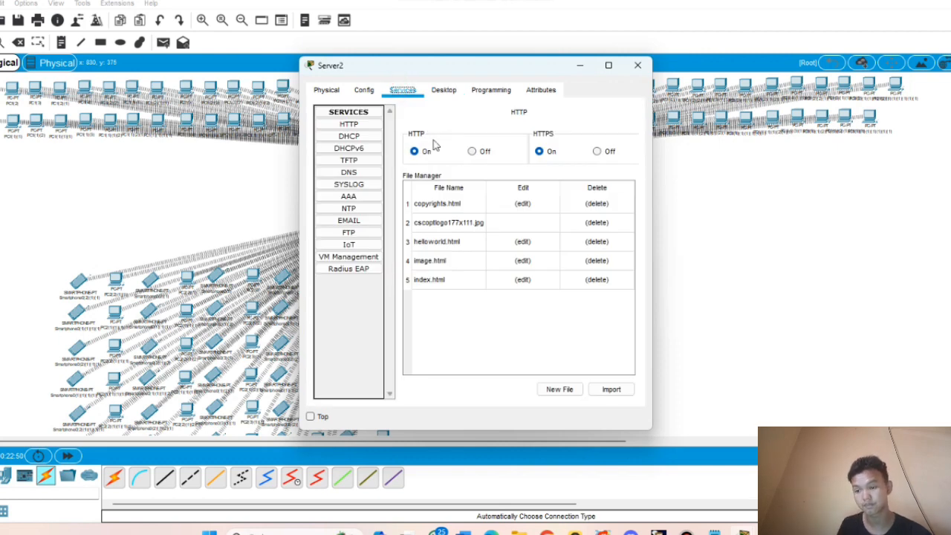
# - Set the DHCP serverPool gateway to 192.168.30.1 and start address to 192.168.30.3
pyautogui.click(354, 137)
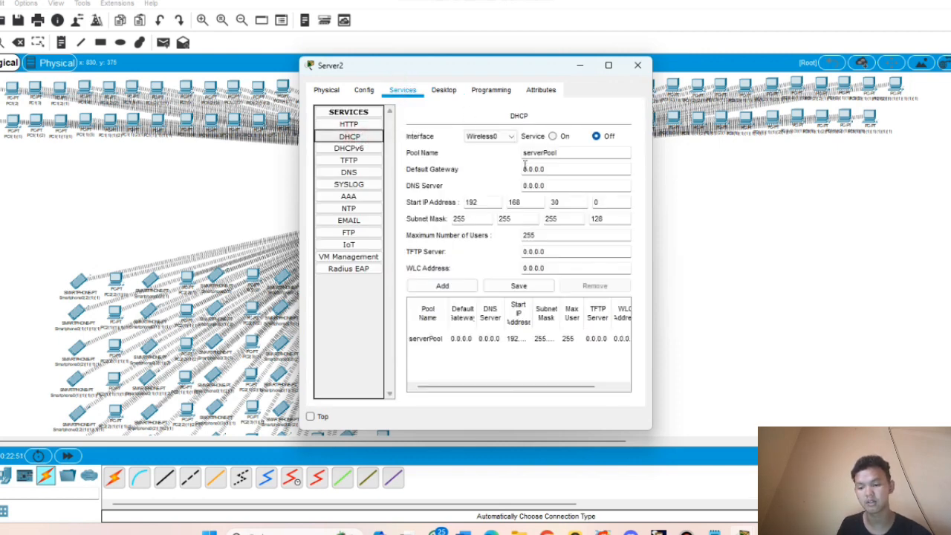
pyautogui.moveTo(523, 170); pyautogui.dragTo(588, 168)
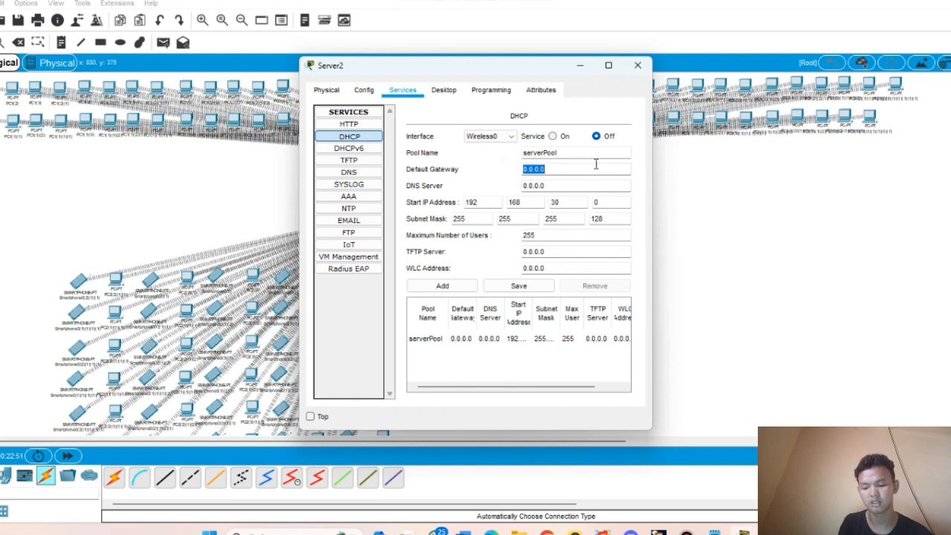
pyautogui.write('192.168.30.21')
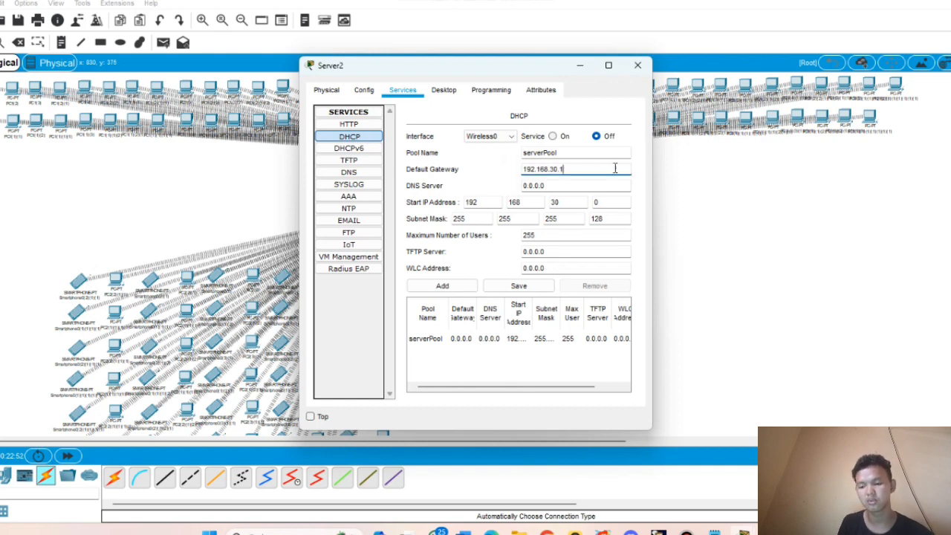
pyautogui.doubleClick(603, 205)
pyautogui.press('BackSpace')
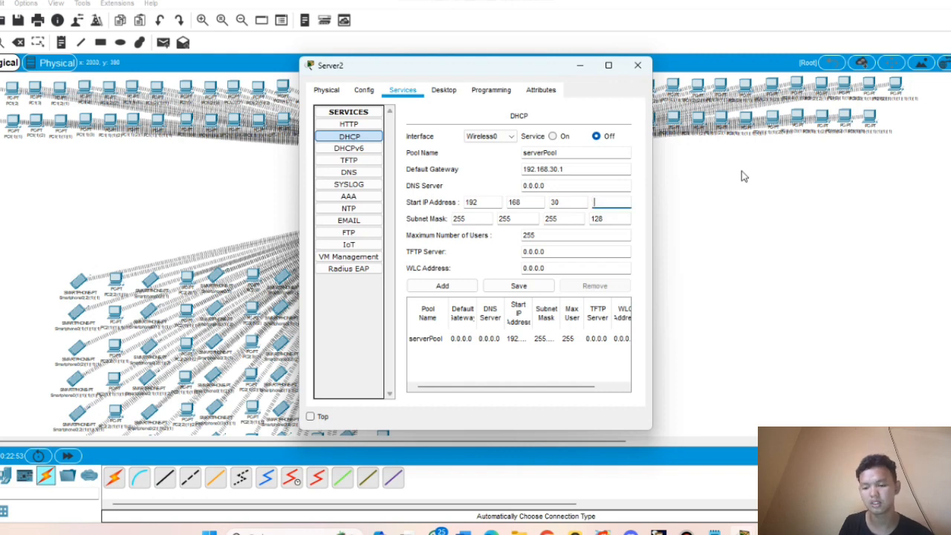
pyautogui.write('3')
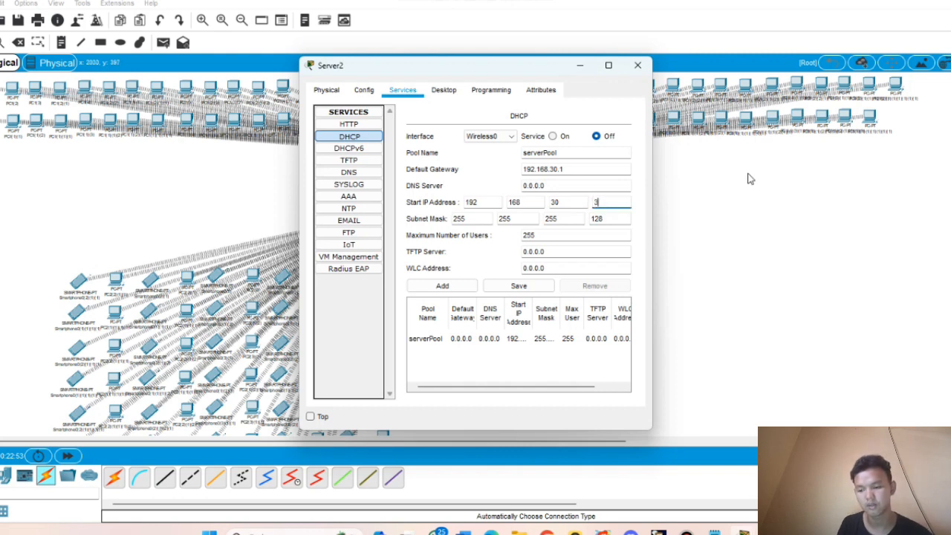
# - Limit the pool to 90 users, turn DHCP on, save serverPool and close Server2
pyautogui.doubleClick(594, 219)
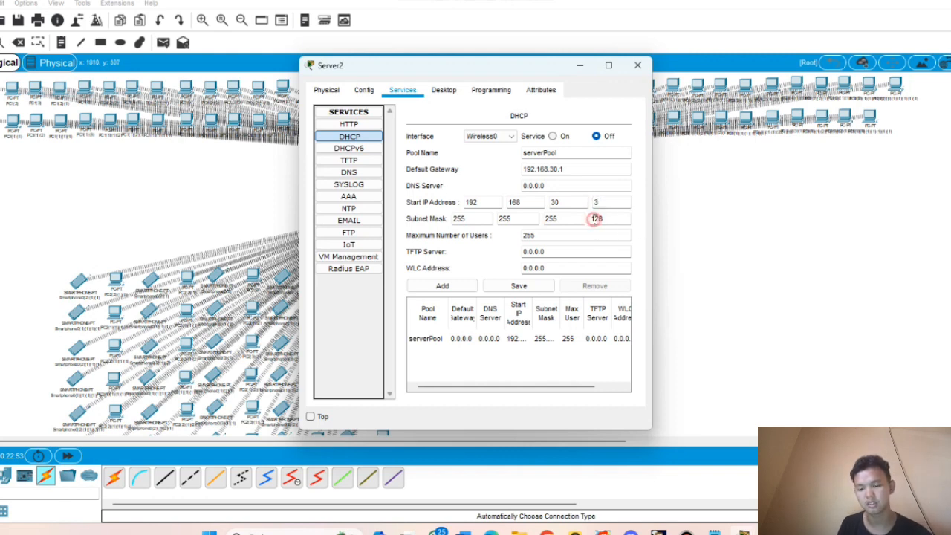
pyautogui.doubleClick(528, 234)
pyautogui.press('BackSpace')
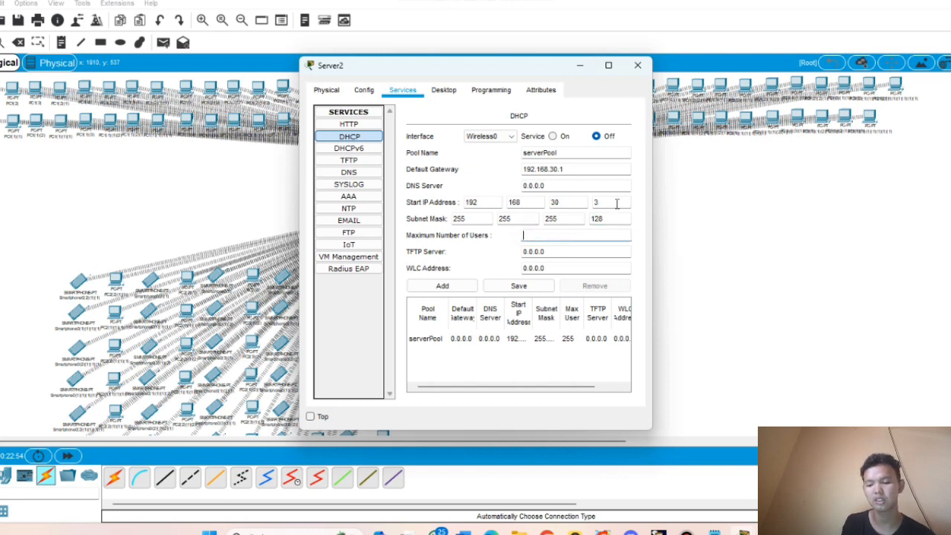
pyautogui.write('90')
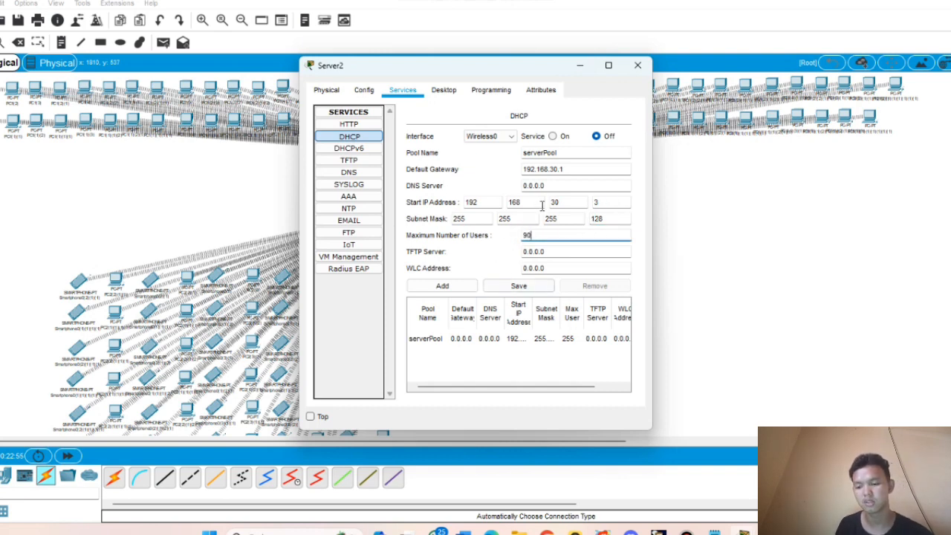
pyautogui.click(552, 135)
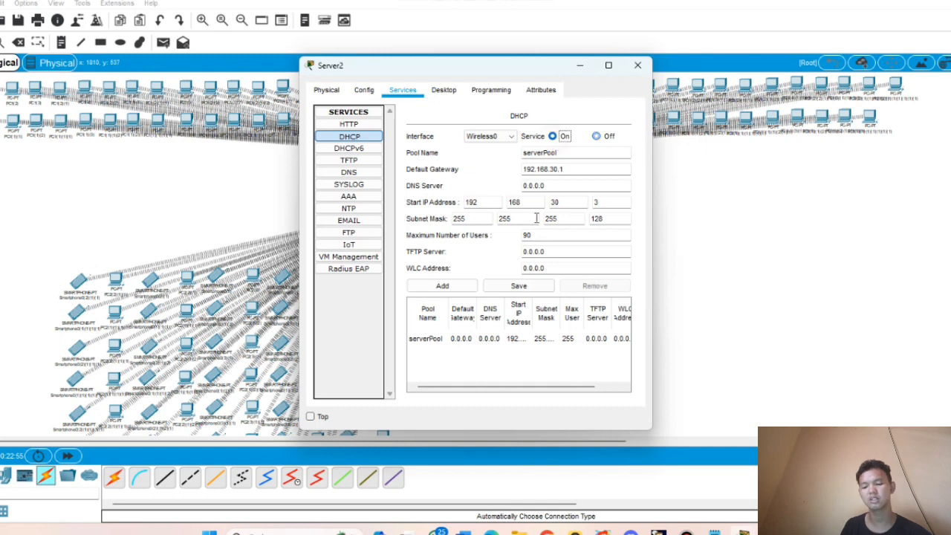
pyautogui.click(532, 295)
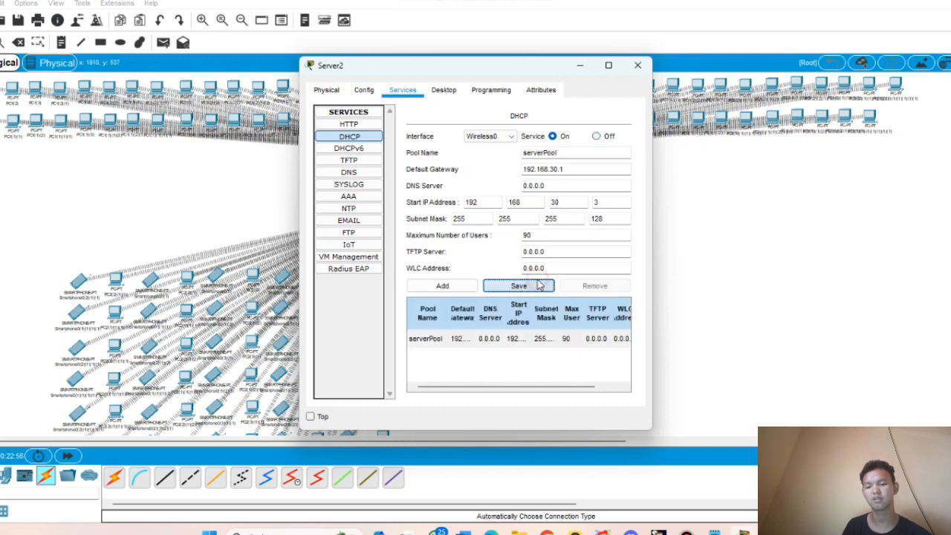
pyautogui.click(637, 65)
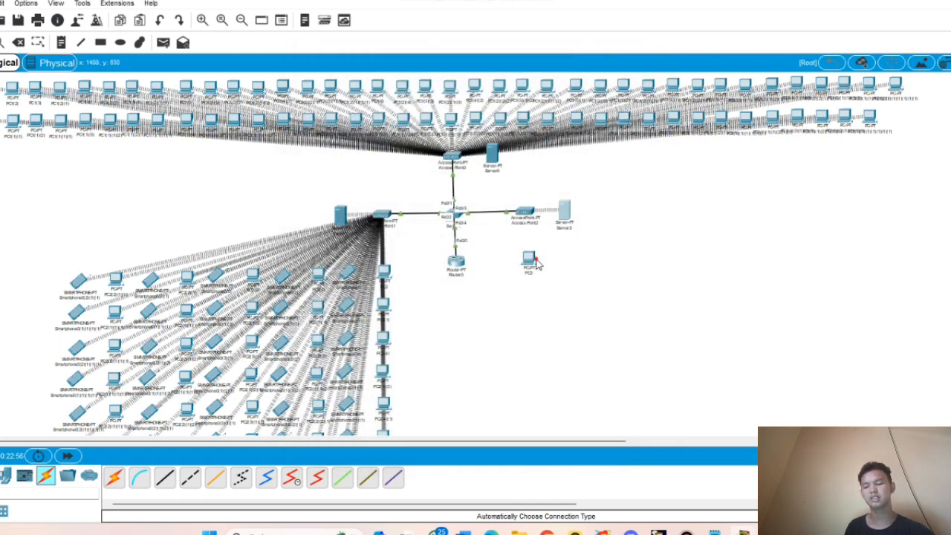
# - Inspect PC3's WMP300N wireless module, then bring up PC3's desktop applications
pyautogui.click(529, 260)
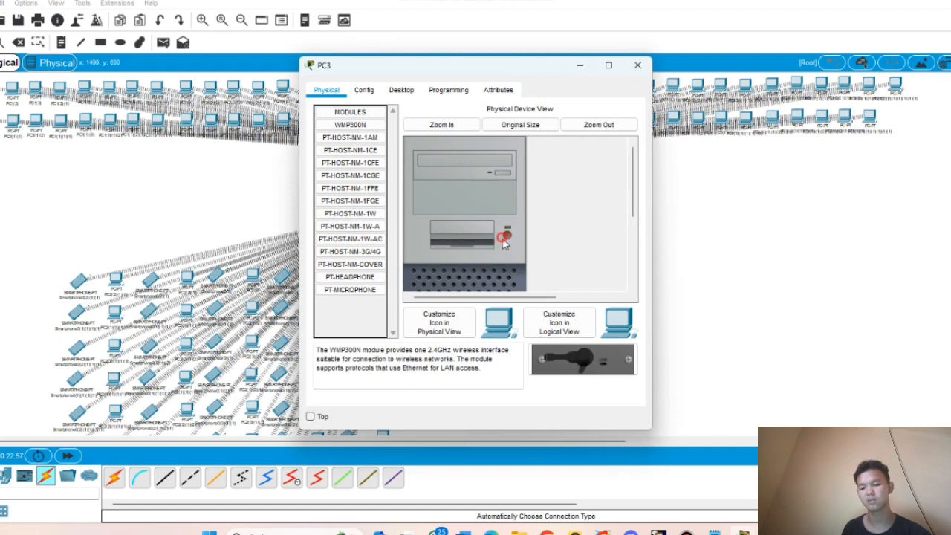
pyautogui.scroll(-5, 505, 239)
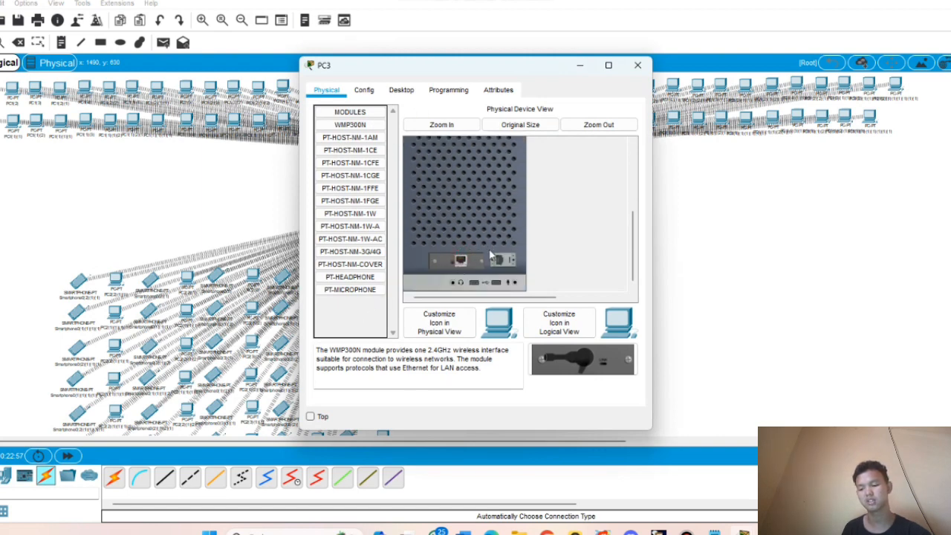
pyautogui.moveTo(460, 260)
pyautogui.mouseDown()
pyautogui.moveTo(339, 307)
pyautogui.moveTo(371, 187)
pyautogui.moveTo(363, 127)
pyautogui.moveTo(464, 245)
pyautogui.moveTo(454, 260)
pyautogui.mouseUp()
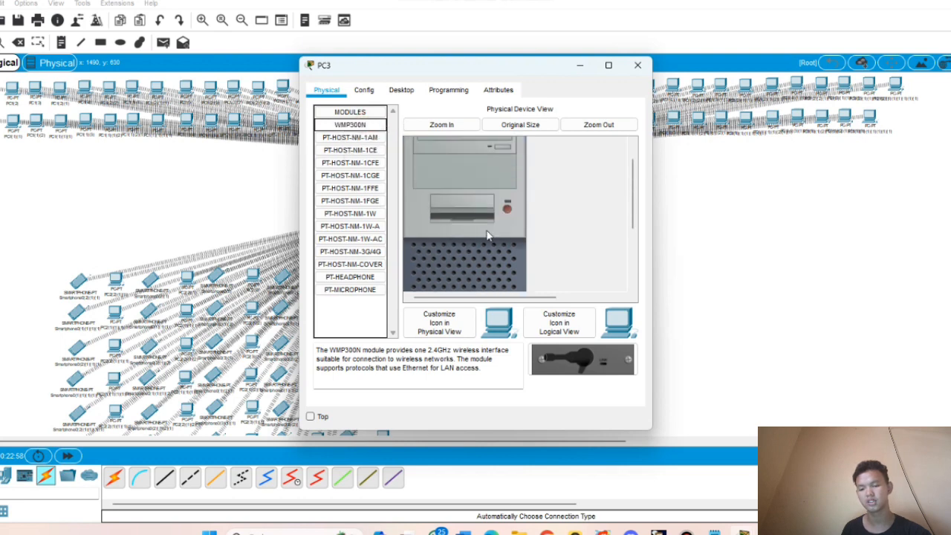
pyautogui.click(405, 89)
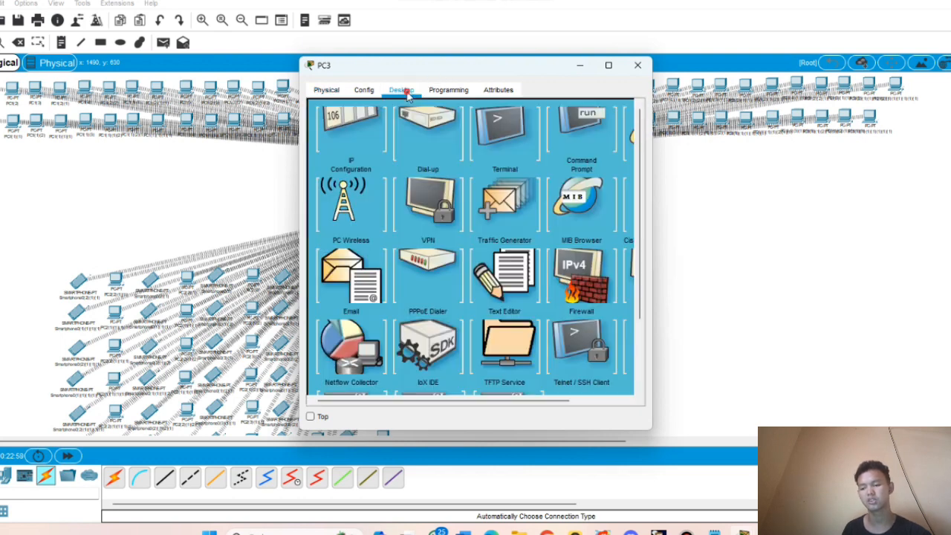
# - Rescan and connect PC3 to the marketing network using its WPA2 pre-shared key
pyautogui.click(347, 239)
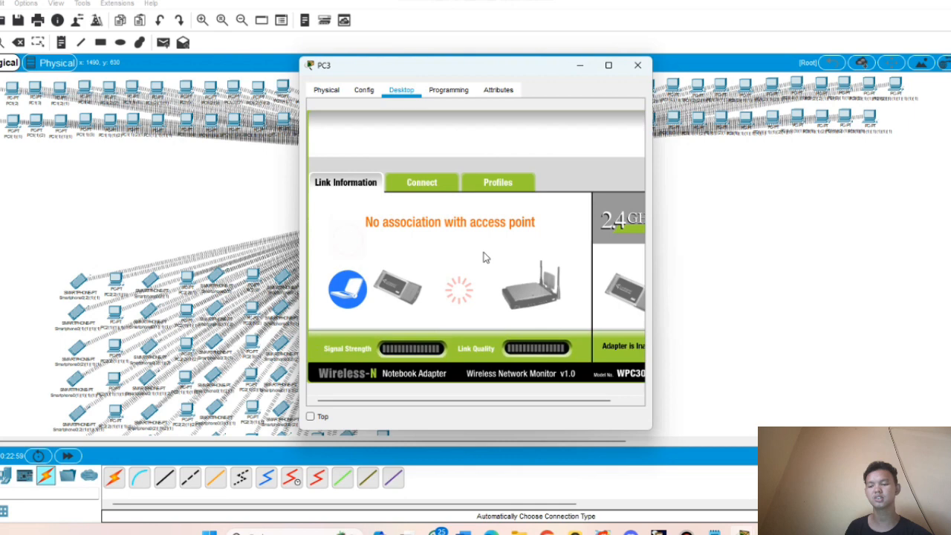
pyautogui.click(436, 184)
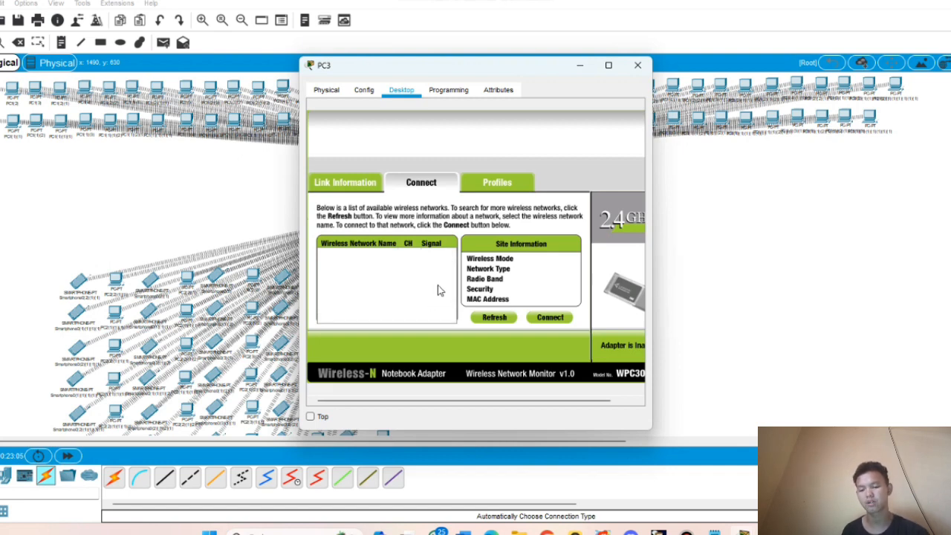
pyautogui.click(495, 318)
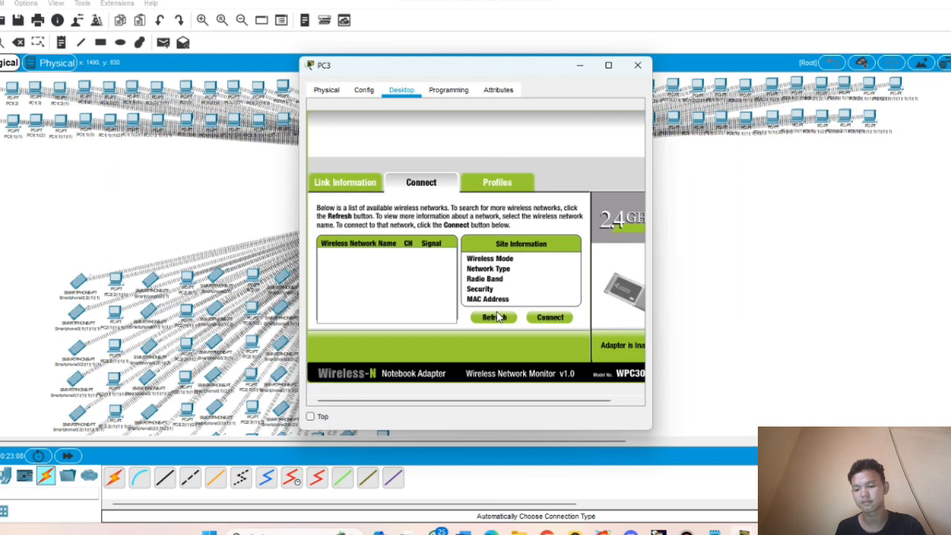
pyautogui.click(493, 317)
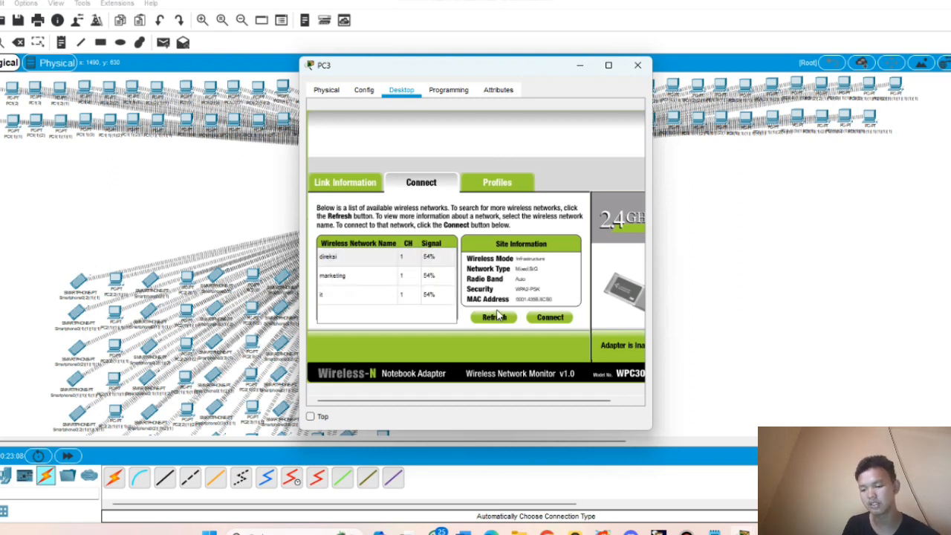
pyautogui.click(341, 277)
pyautogui.click(550, 319)
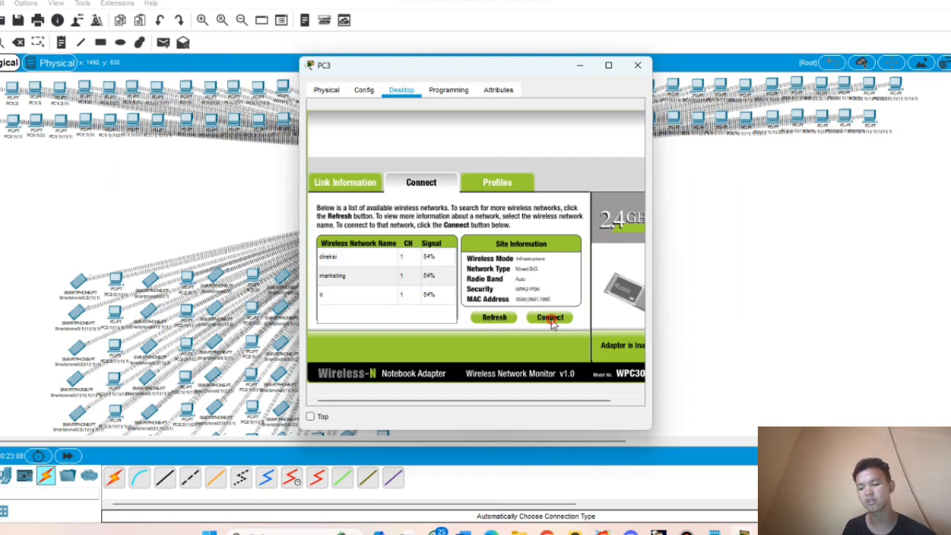
pyautogui.click(424, 264)
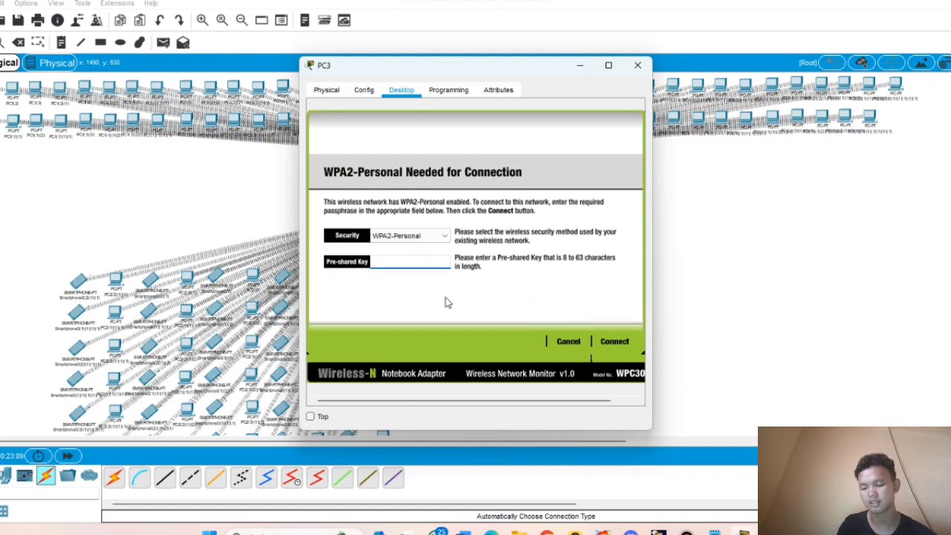
pyautogui.write('34567890')
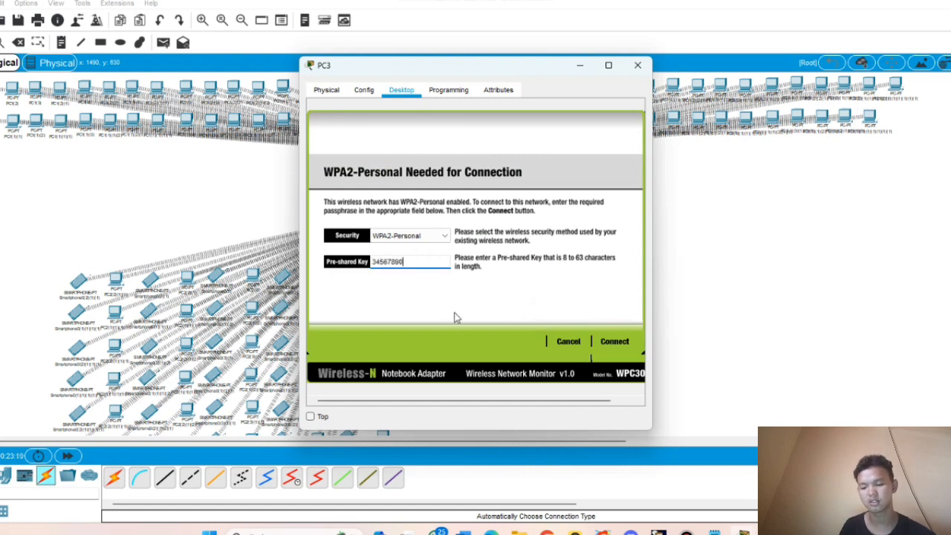
pyautogui.click(628, 342)
pyautogui.click(637, 66)
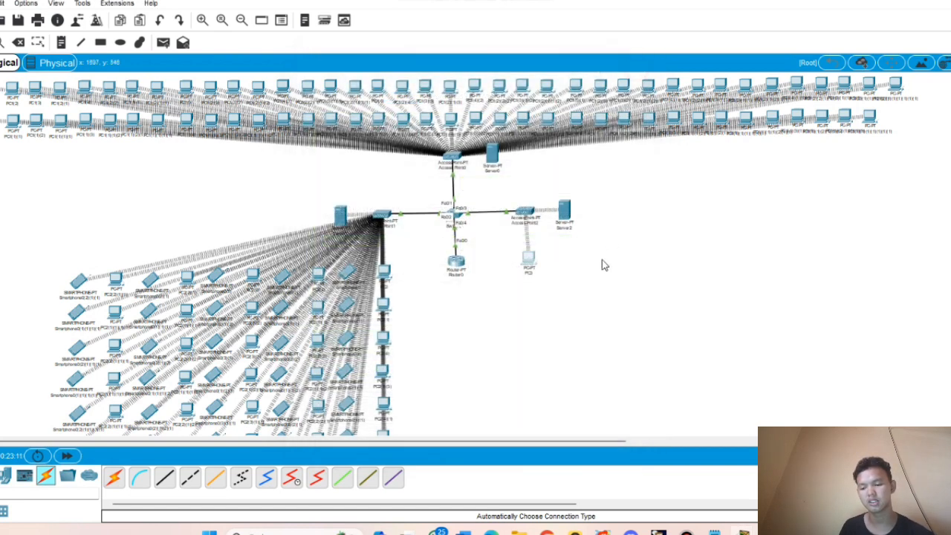
pyautogui.click(527, 263)
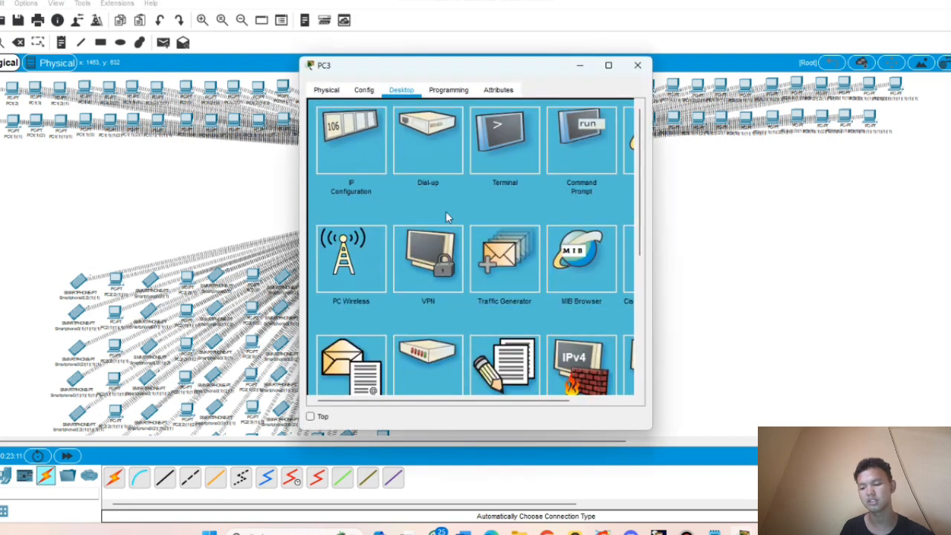
pyautogui.click(343, 141)
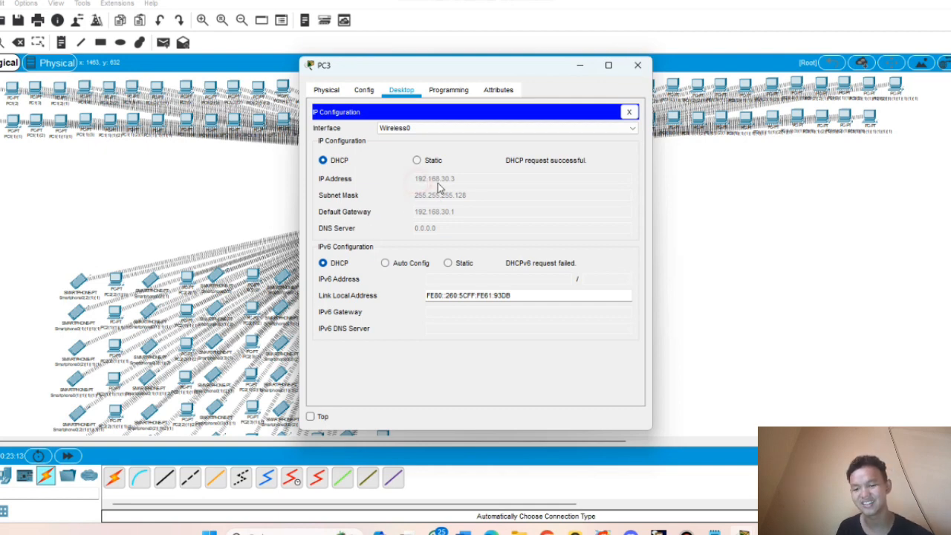
pyautogui.click(638, 66)
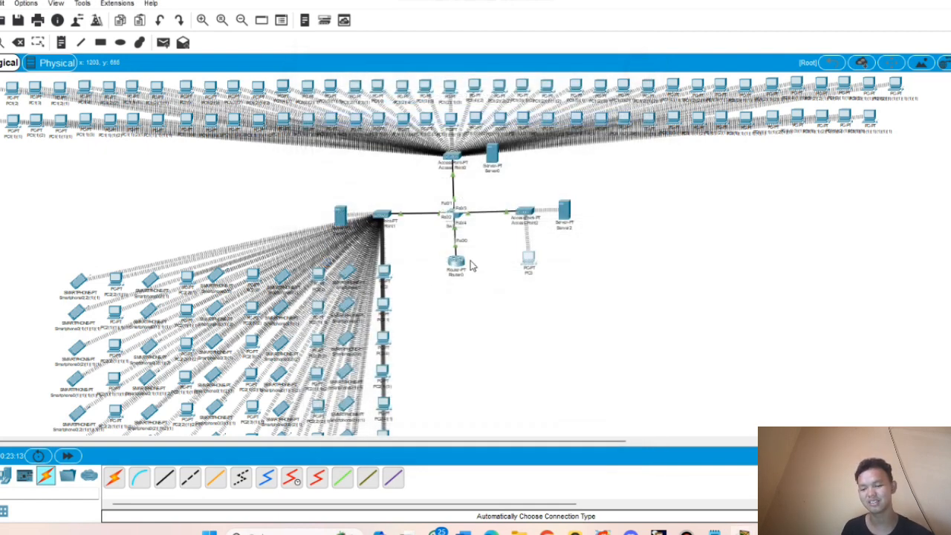
# - Clone PC3 and duplicate the copies into two rows of PCs beside Server2
pyautogui.moveTo(535, 256)
pyautogui.mouseDown()
pyautogui.moveTo(510, 276)
pyautogui.moveTo(551, 263)
pyautogui.mouseUp()
pyautogui.hotkey('ctrl', 'c')
pyautogui.hotkey('ctrl', 'v')
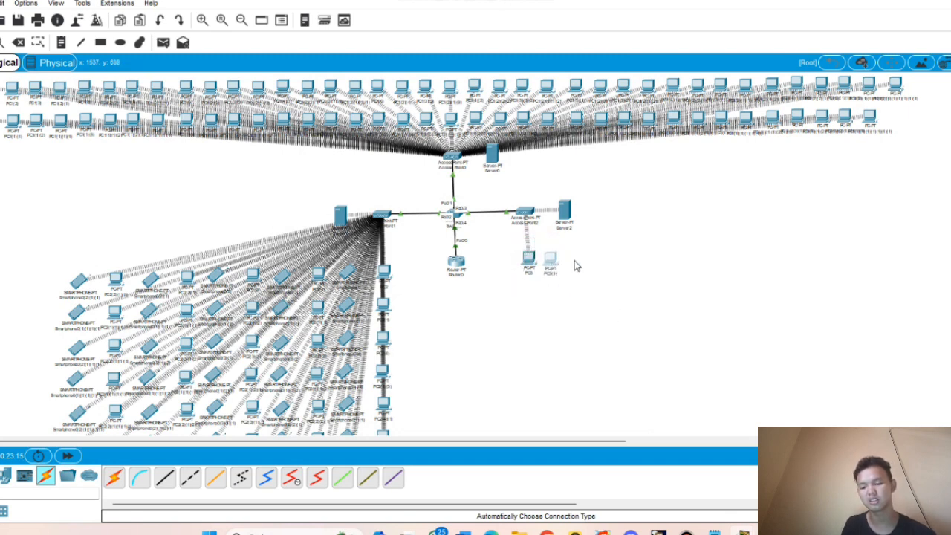
pyautogui.click(583, 258)
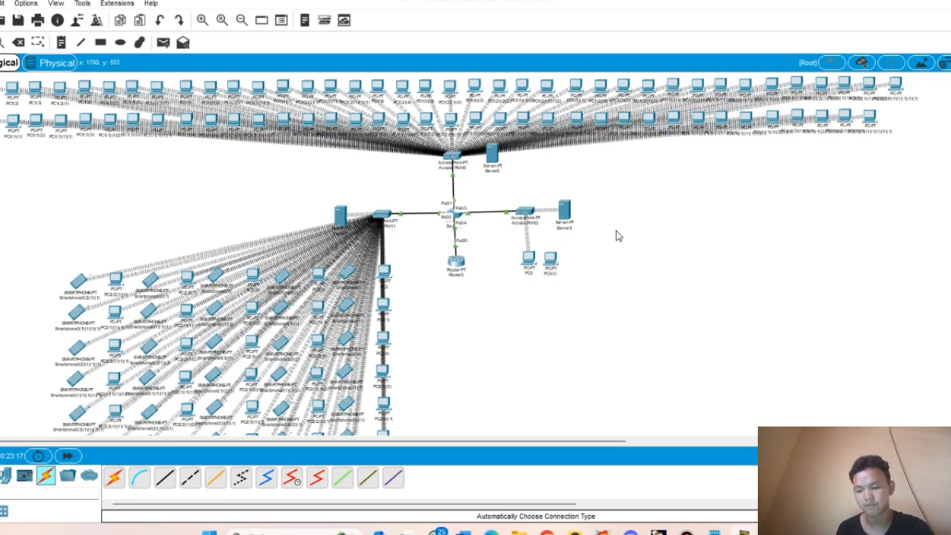
pyautogui.moveTo(566, 245)
pyautogui.mouseDown()
pyautogui.moveTo(502, 278)
pyautogui.moveTo(571, 245)
pyautogui.moveTo(568, 258)
pyautogui.mouseUp()
pyautogui.moveTo(607, 283); pyautogui.dragTo(519, 236)
pyautogui.moveTo(593, 258); pyautogui.dragTo(677, 257)
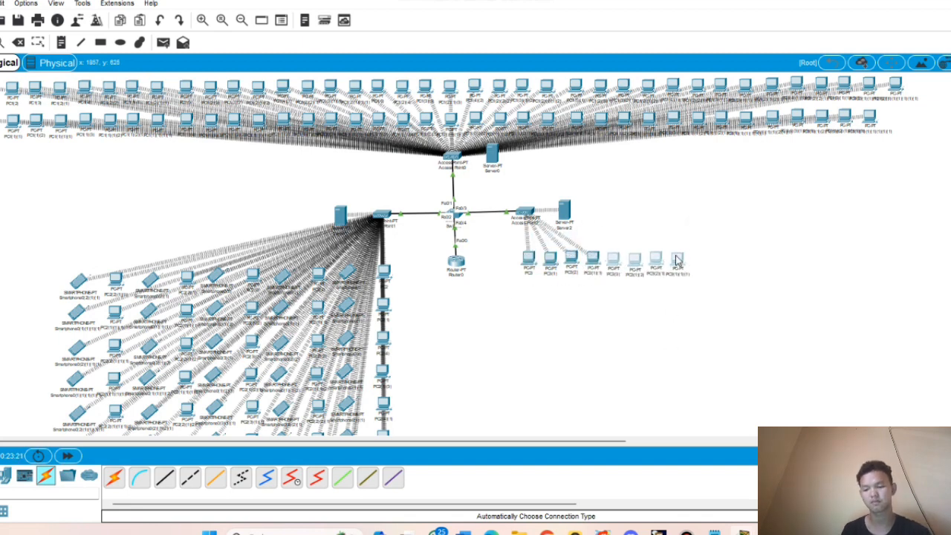
pyautogui.moveTo(510, 247); pyautogui.dragTo(757, 265)
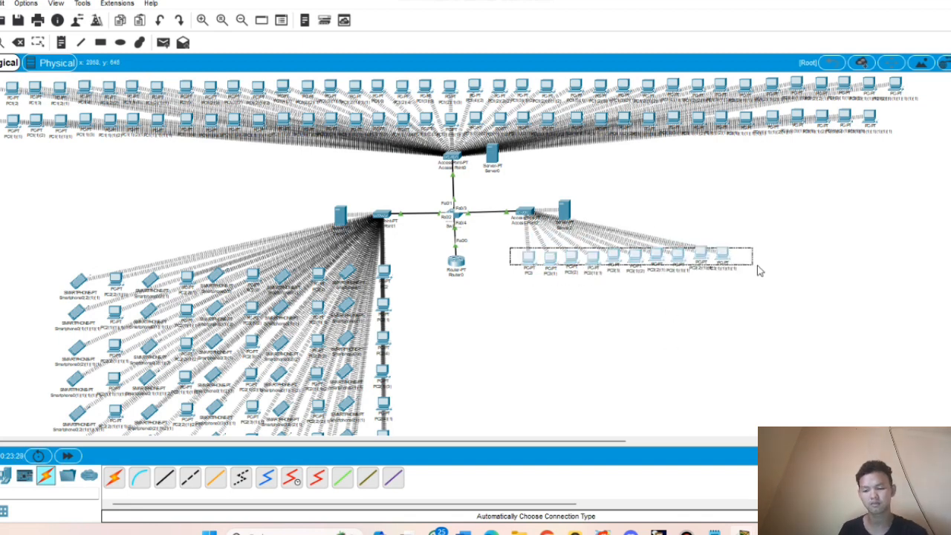
pyautogui.keyDown('ctrl'); pyautogui.moveTo(633, 253); pyautogui.dragTo(633, 285); pyautogui.keyUp('ctrl')
pyautogui.click(771, 271)
# - Duplicate the PC rows into a larger grid and zoom out to see everything
pyautogui.moveTo(510, 238); pyautogui.dragTo(745, 293)
pyautogui.keyDown('ctrl'); pyautogui.moveTo(634, 285); pyautogui.dragTo(636, 347); pyautogui.keyUp('ctrl')
pyautogui.scroll(-1, 505, 193)
pyautogui.click(505, 193)
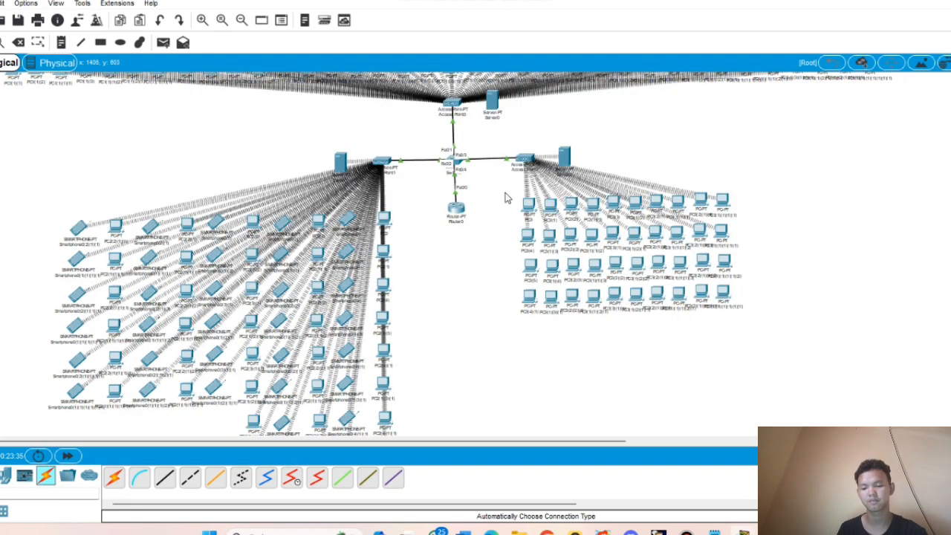
pyautogui.moveTo(510, 191); pyautogui.dragTo(743, 300)
pyautogui.keyDown('ctrl'); pyautogui.moveTo(722, 202); pyautogui.dragTo(724, 322); pyautogui.keyUp('ctrl')
pyautogui.scroll(-1, 725, 322)
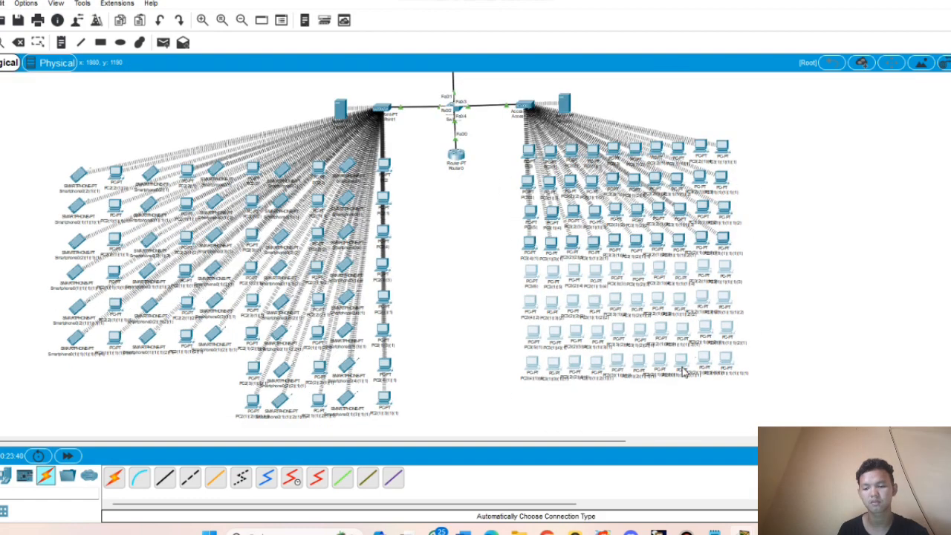
pyautogui.moveTo(511, 137); pyautogui.dragTo(743, 155)
pyautogui.keyDown('ctrl'); pyautogui.moveTo(722, 148); pyautogui.dragTo(723, 390); pyautogui.keyUp('ctrl')
pyautogui.click(735, 382)
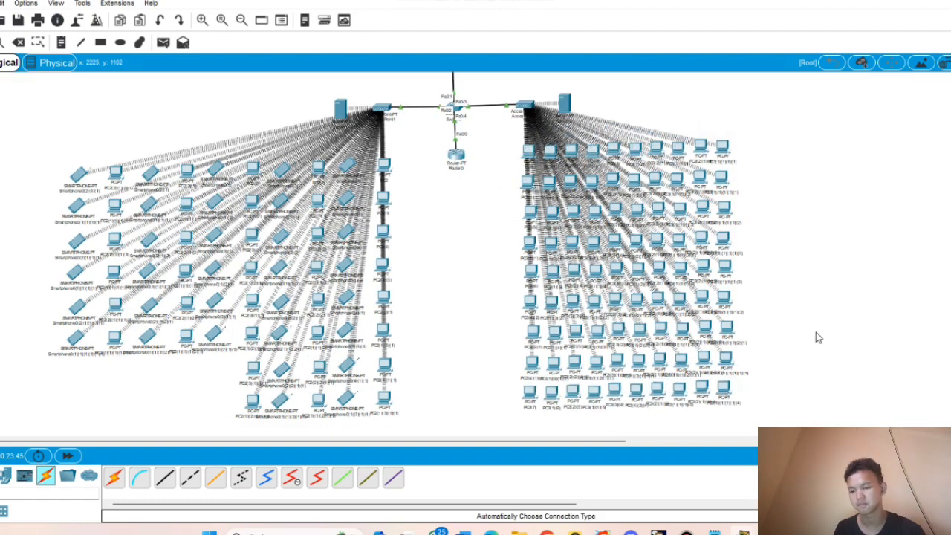
pyautogui.click(242, 20)
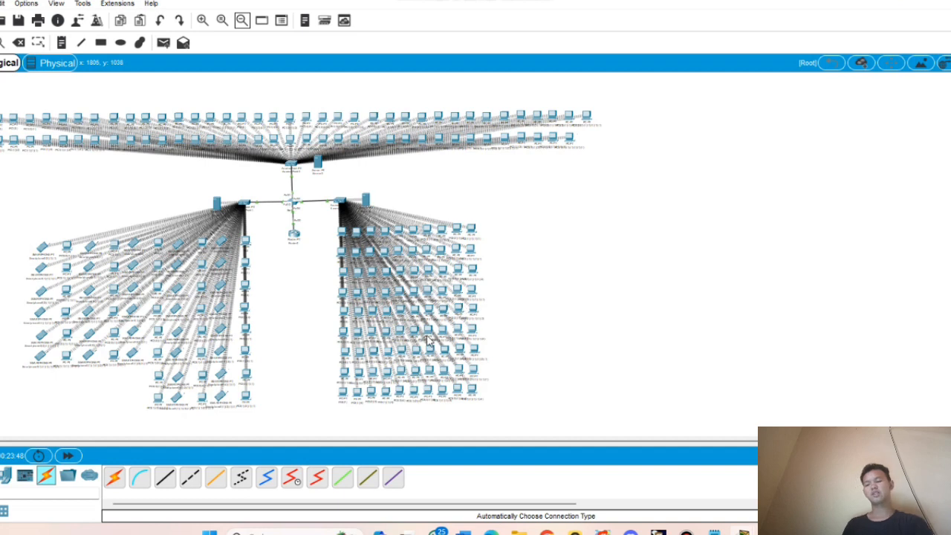
# - Check the DHCP-assigned IP configuration on the copied PC3(1)(1)
pyautogui.click(386, 235)
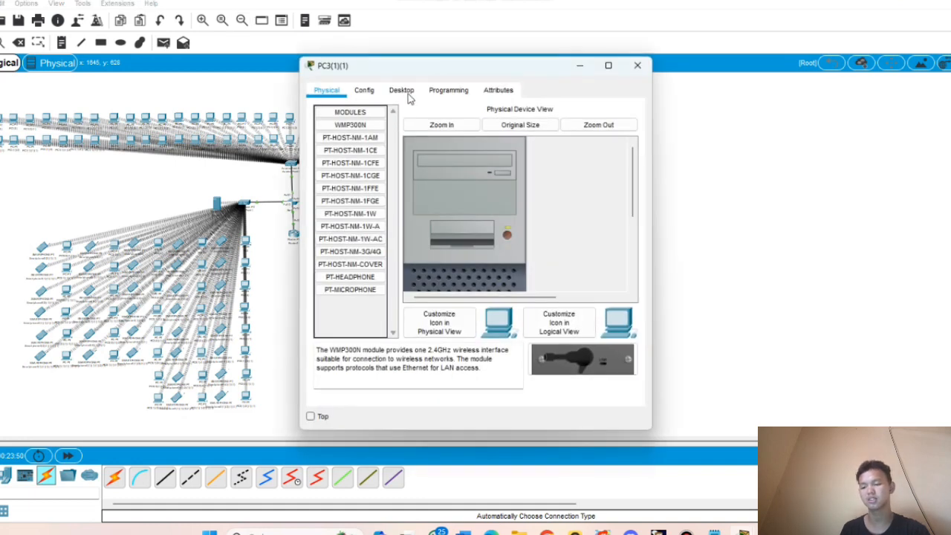
pyautogui.click(407, 92)
pyautogui.click(347, 152)
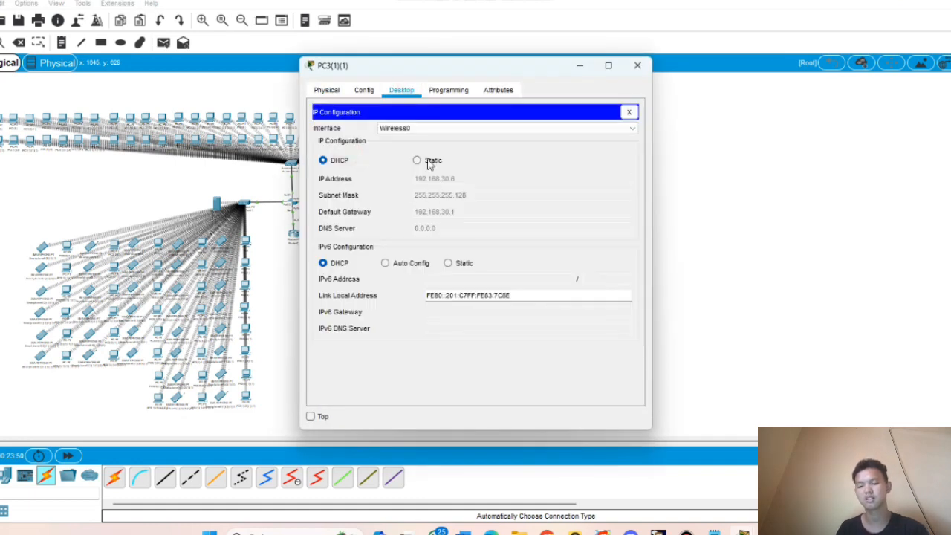
pyautogui.click(630, 112)
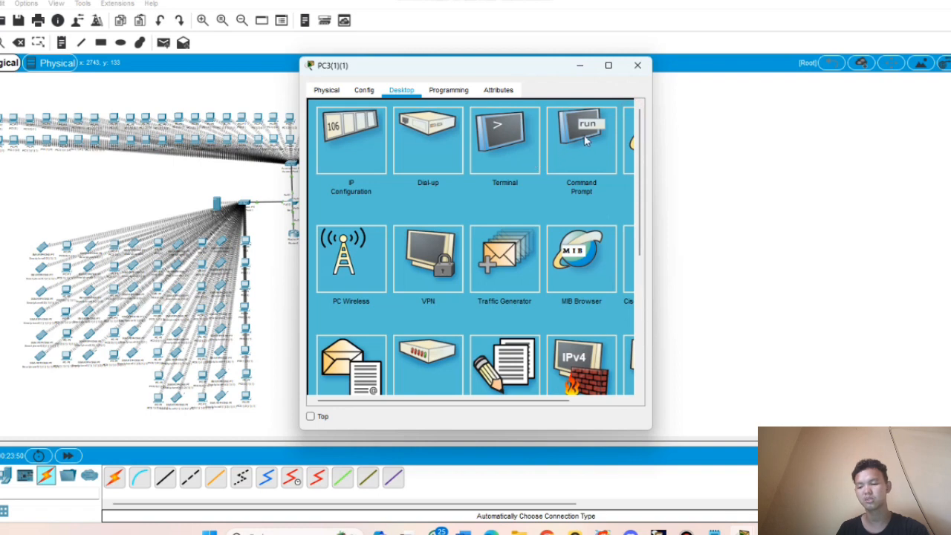
# - Ping 192.168.30.3 and 192.168.10.3 from PC3(1)(1)'s command prompt
pyautogui.click(584, 140)
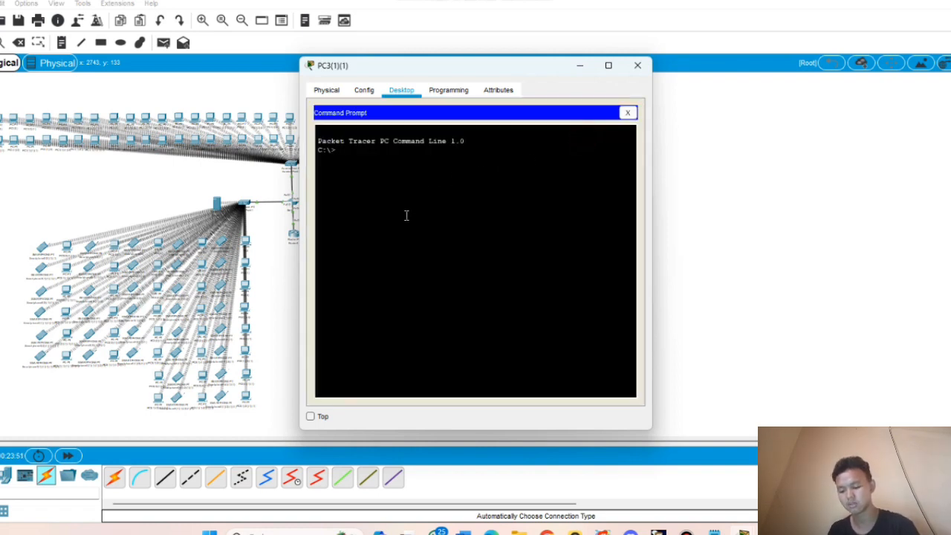
pyautogui.write('ping')
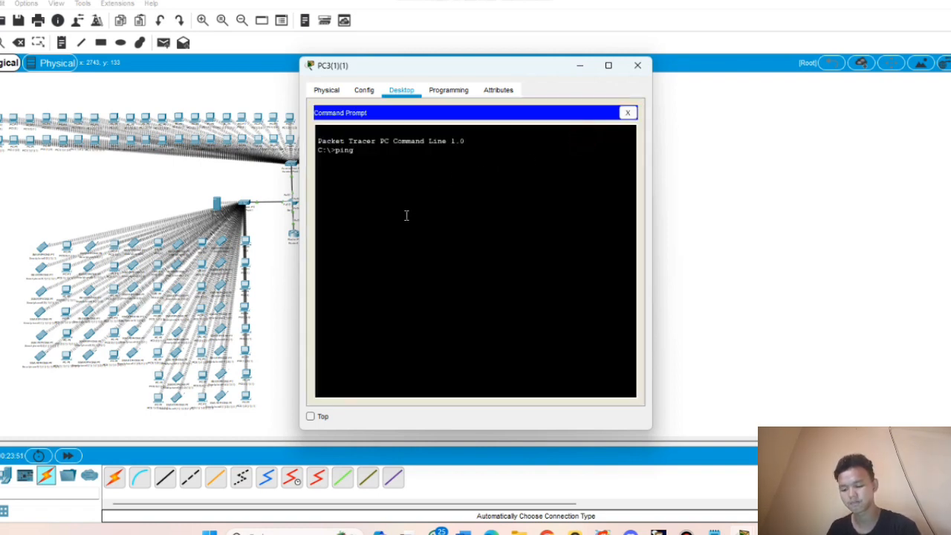
pyautogui.write(' 192.168')
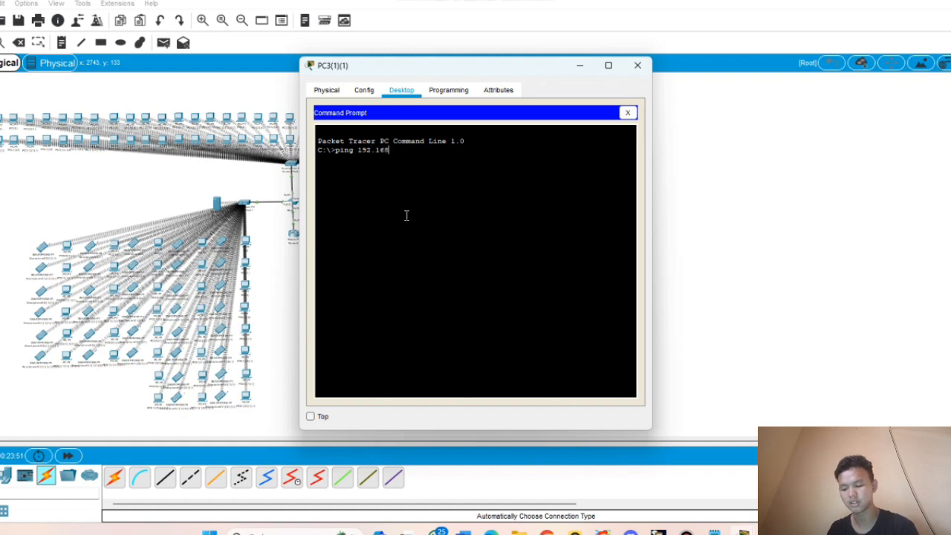
pyautogui.write('.30.')
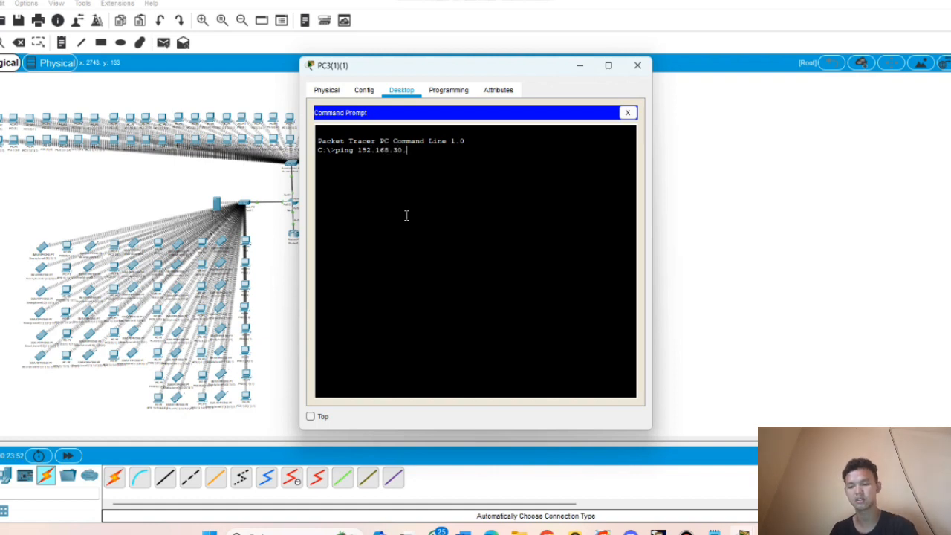
pyautogui.write('3')
pyautogui.press('Return')
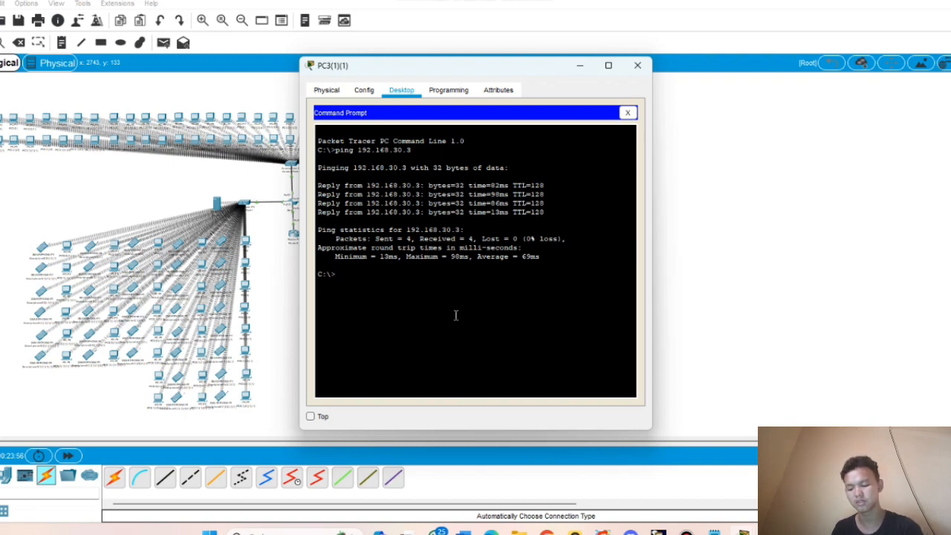
pyautogui.write('pi')
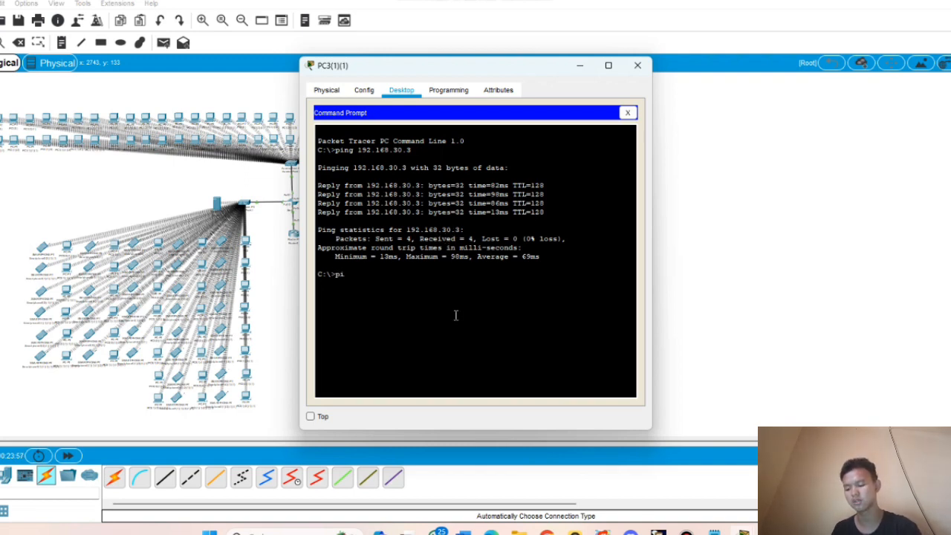
pyautogui.write('ng 192')
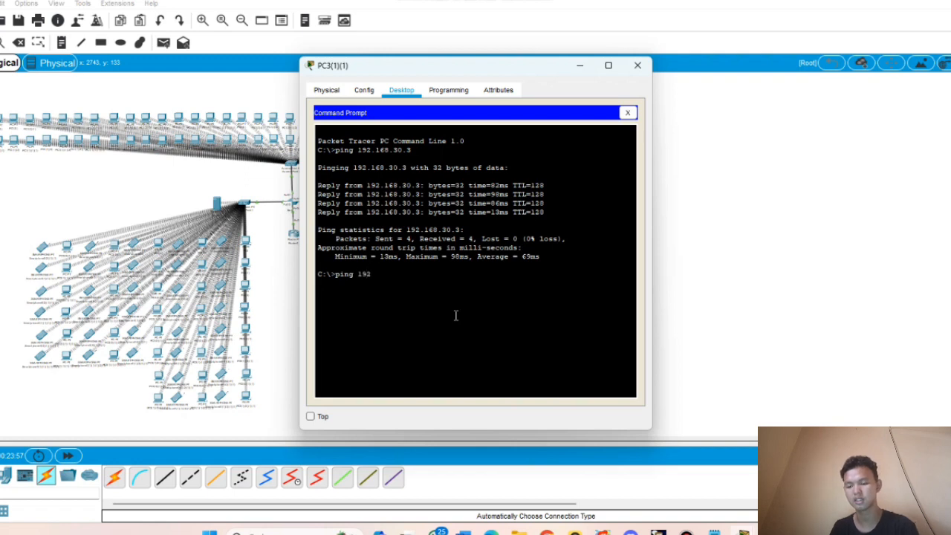
pyautogui.write('.168')
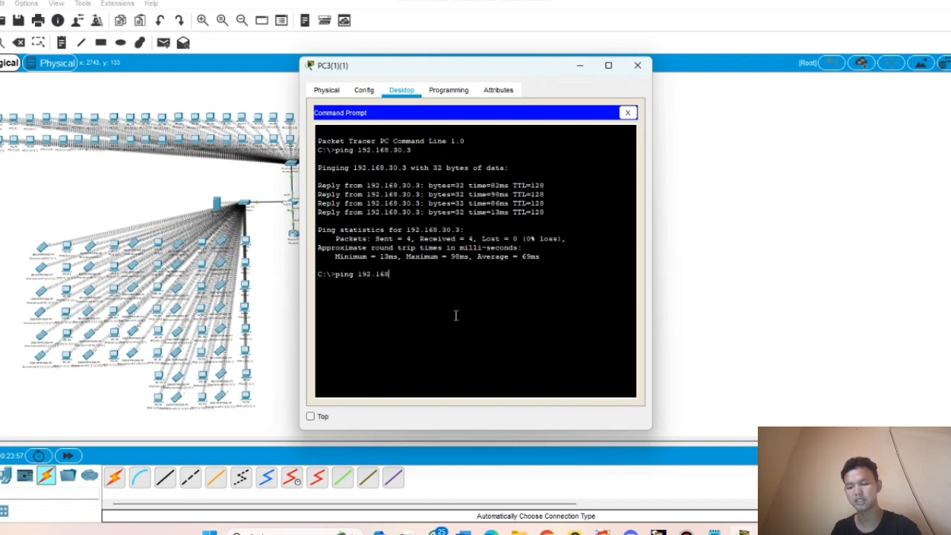
pyautogui.write('.10.')
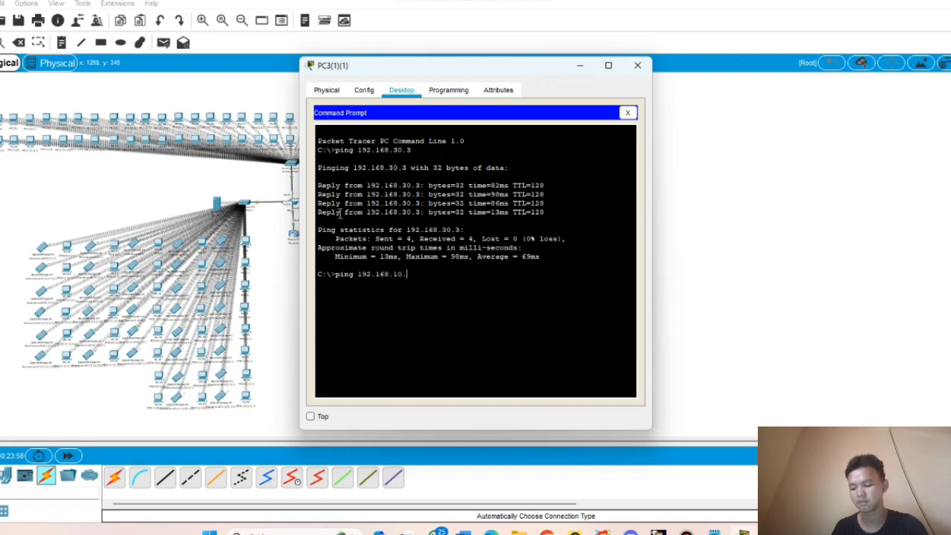
pyautogui.write('3')
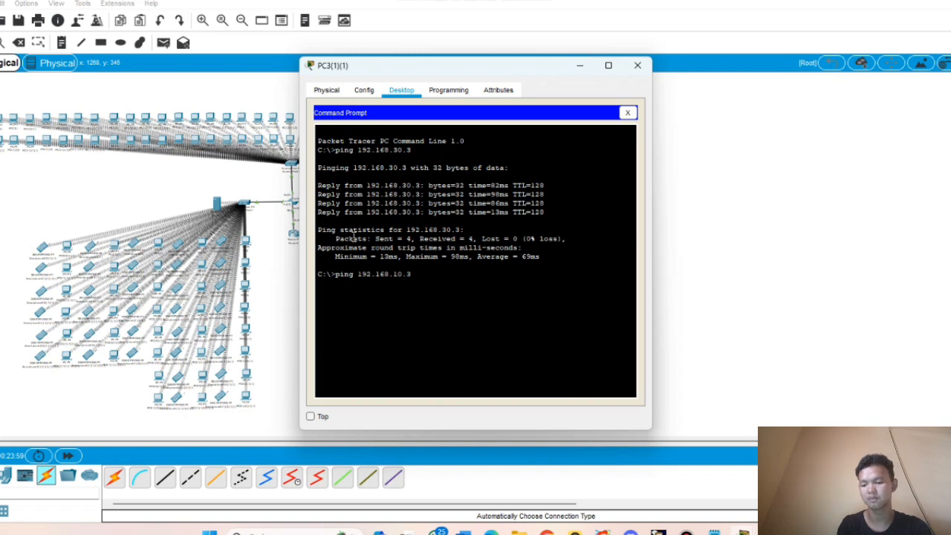
pyautogui.press('Return')
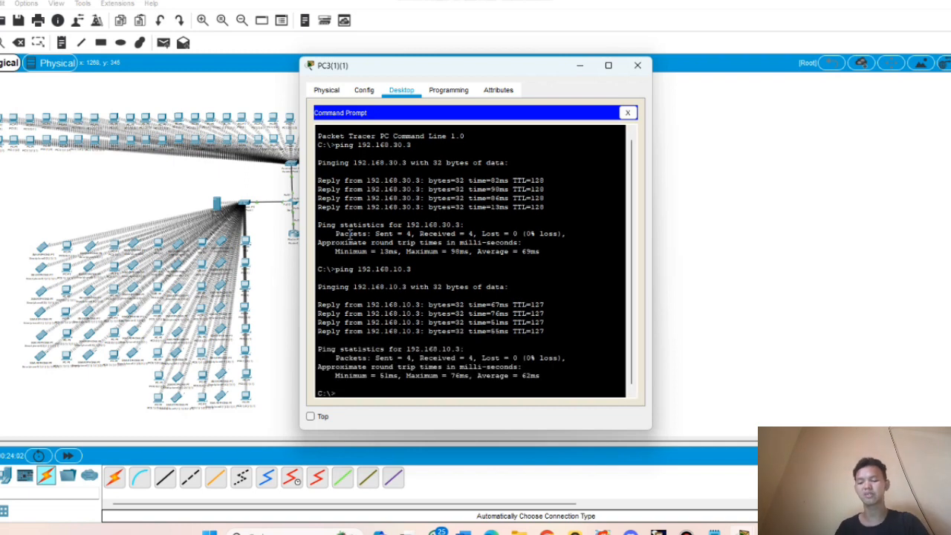
# - Ping 192.168.20.3 twice until all four replies return, then close the PC window
pyautogui.write('ping ')
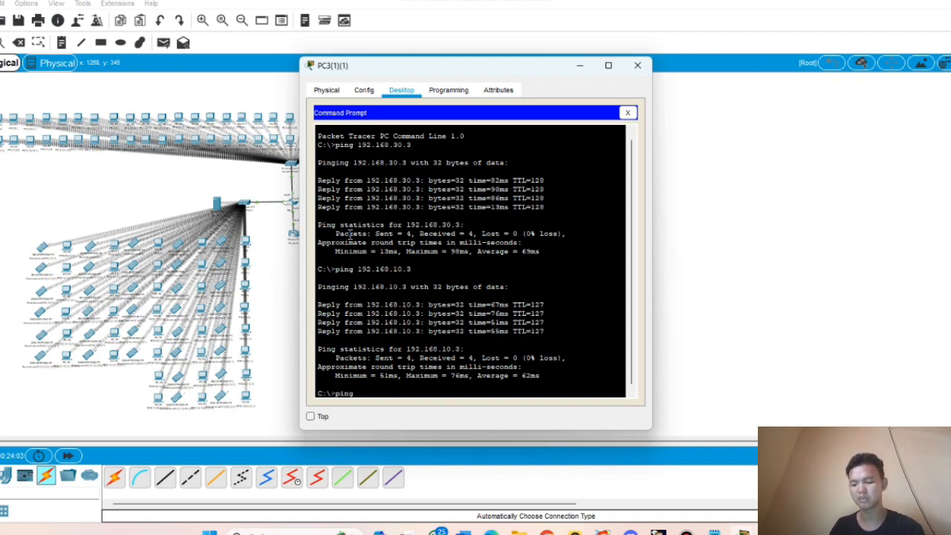
pyautogui.write('192')
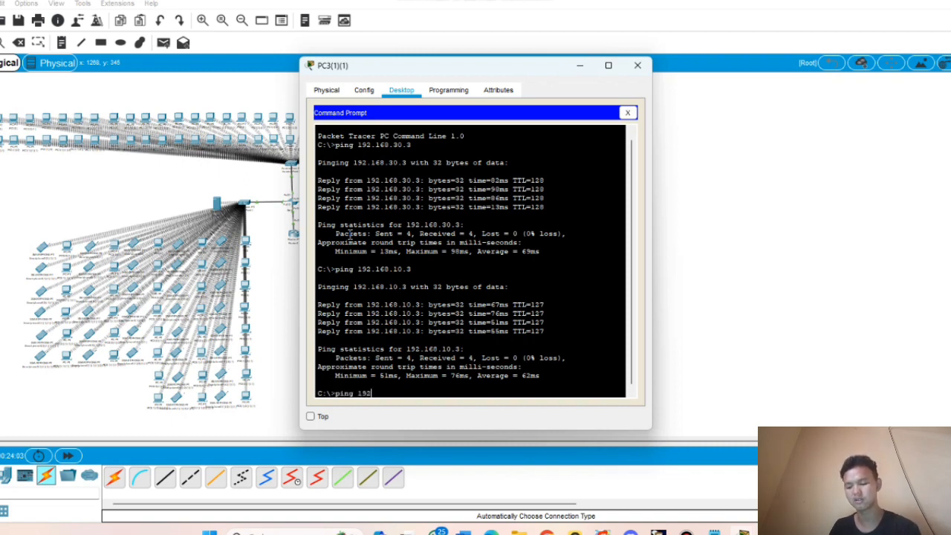
pyautogui.write('.168.20.3')
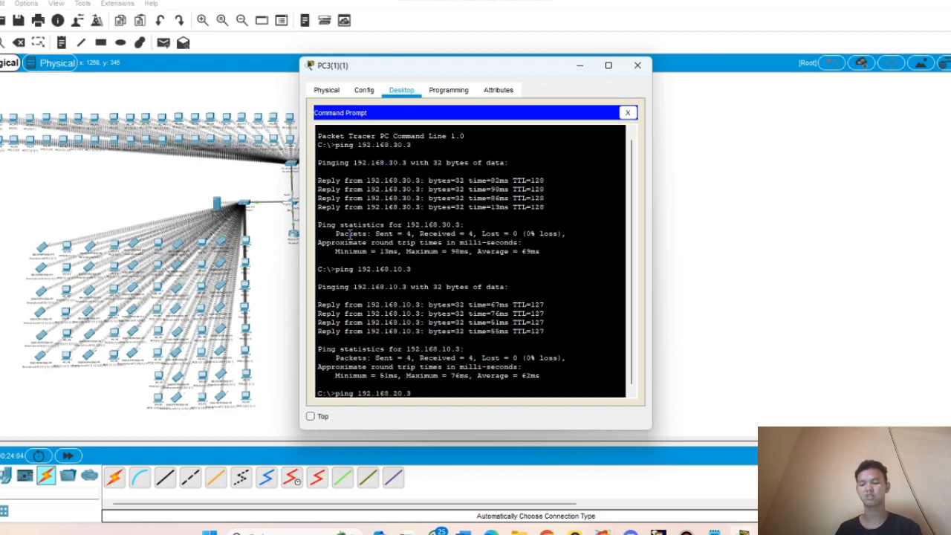
pyautogui.press('Return')
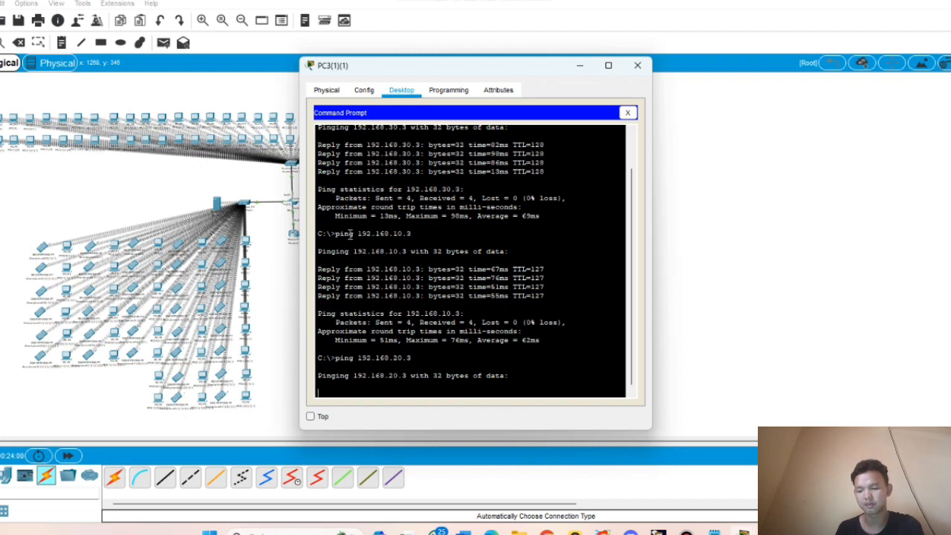
pyautogui.scroll(2, 349, 234)
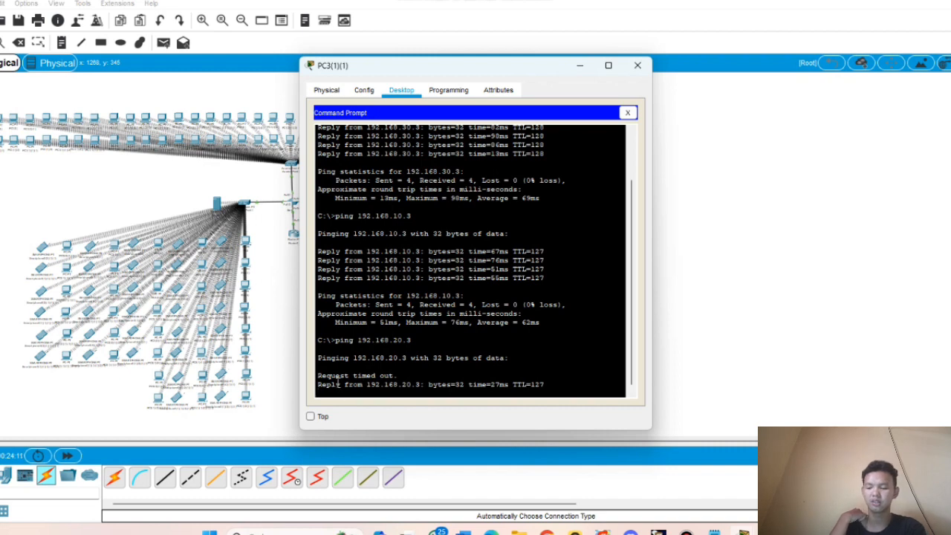
pyautogui.moveTo(338, 373); pyautogui.dragTo(342, 371)
pyautogui.click(383, 370)
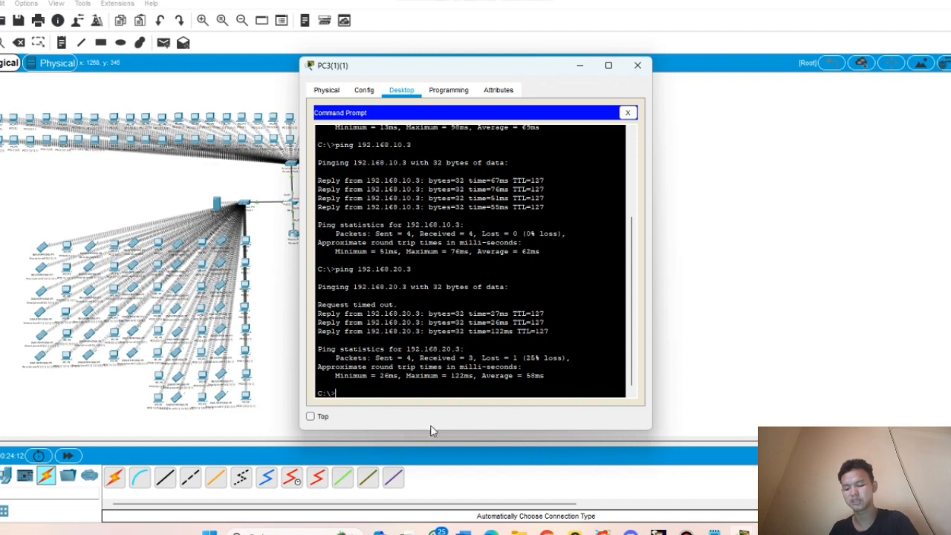
pyautogui.write('ping')
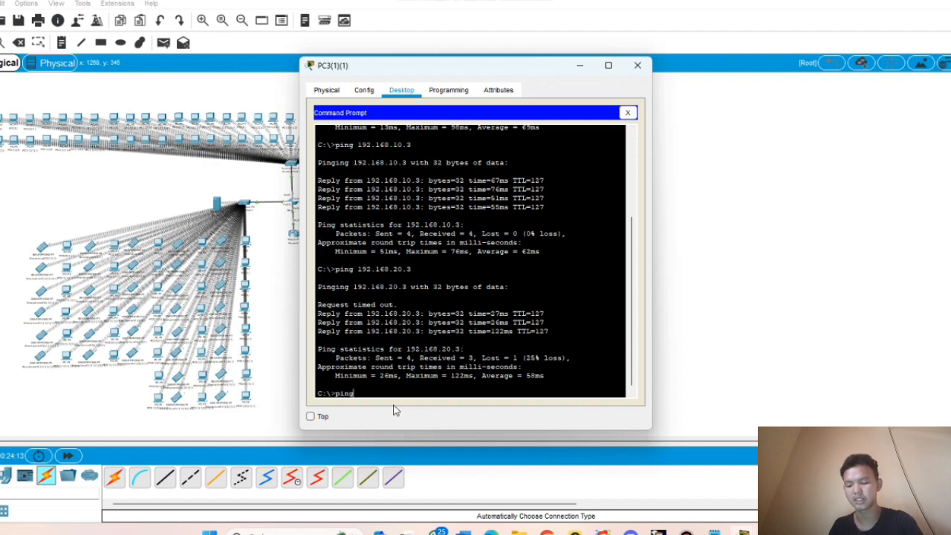
pyautogui.write(' 192.16')
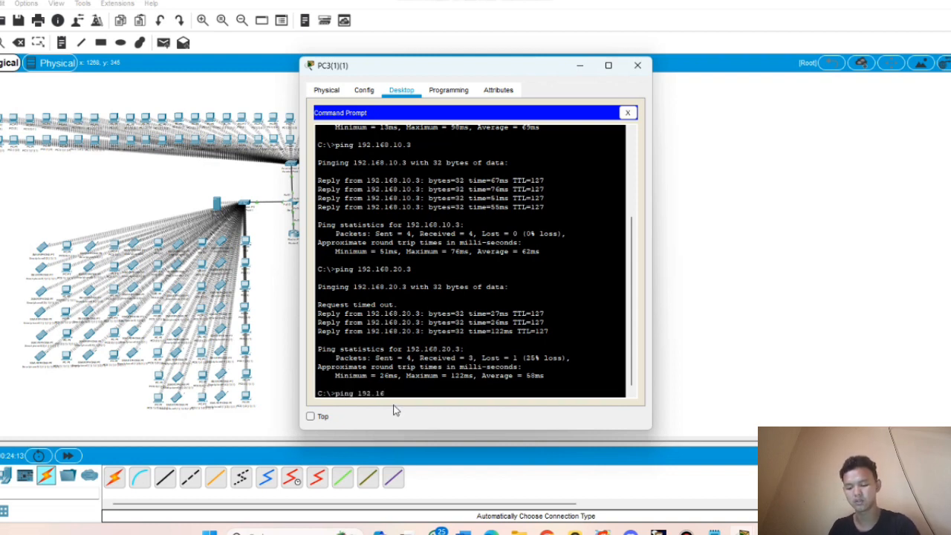
pyautogui.write('8.20')
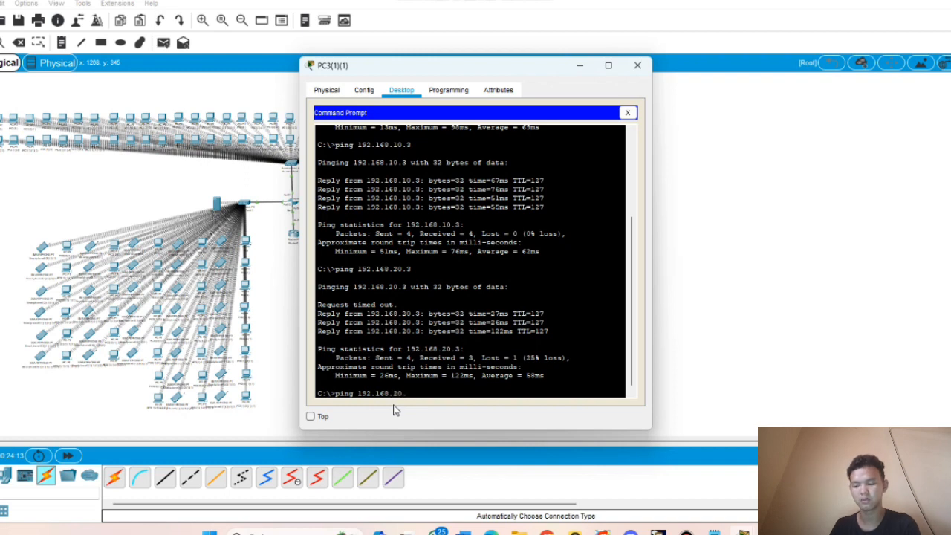
pyautogui.write('.3')
pyautogui.press('Return')
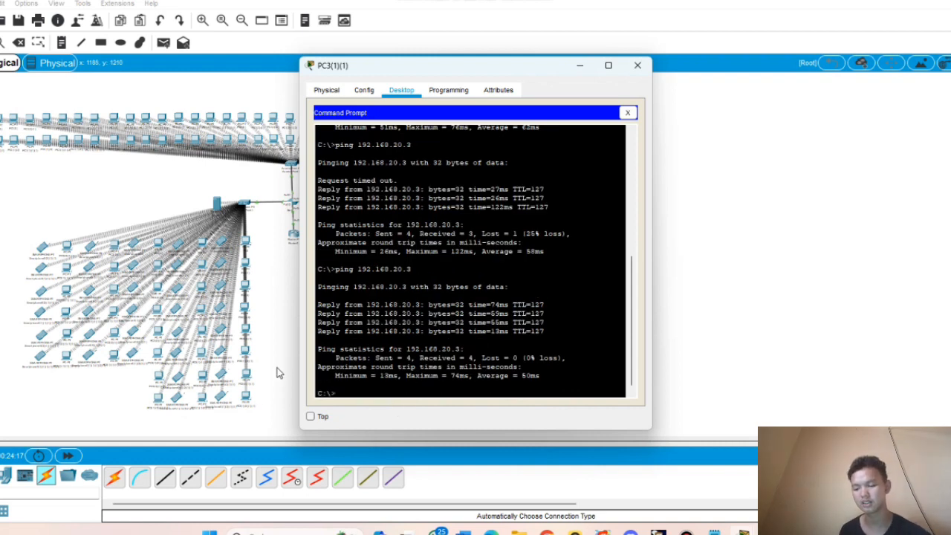
pyautogui.moveTo(389, 364); pyautogui.dragTo(501, 352)
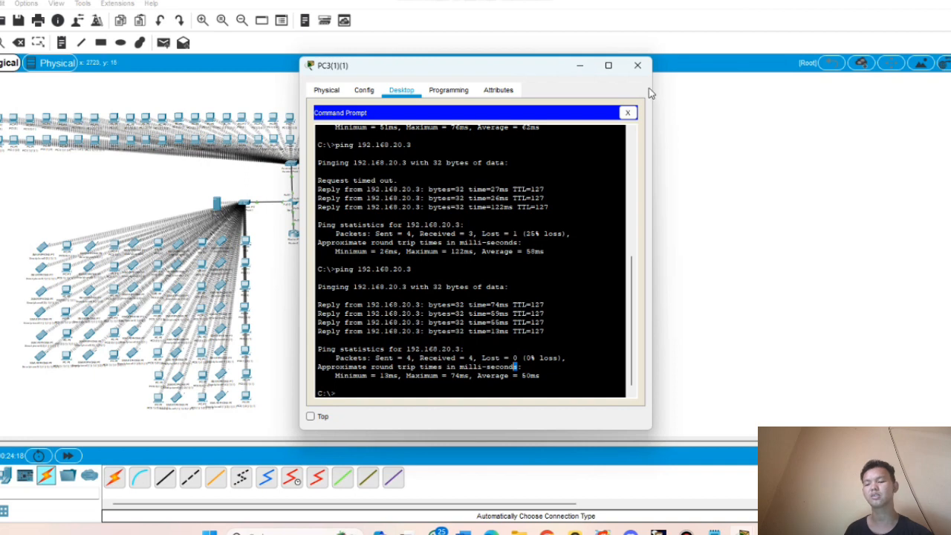
pyautogui.click(637, 66)
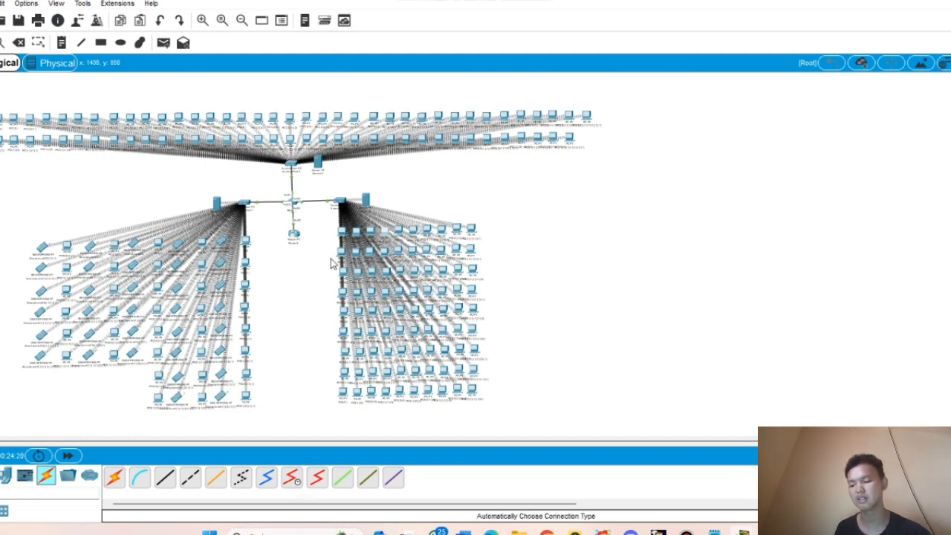
# - Paste the red-background DEPARTEMEN IT HTML from Notepad into Server0's index.html
pyautogui.click(318, 165)
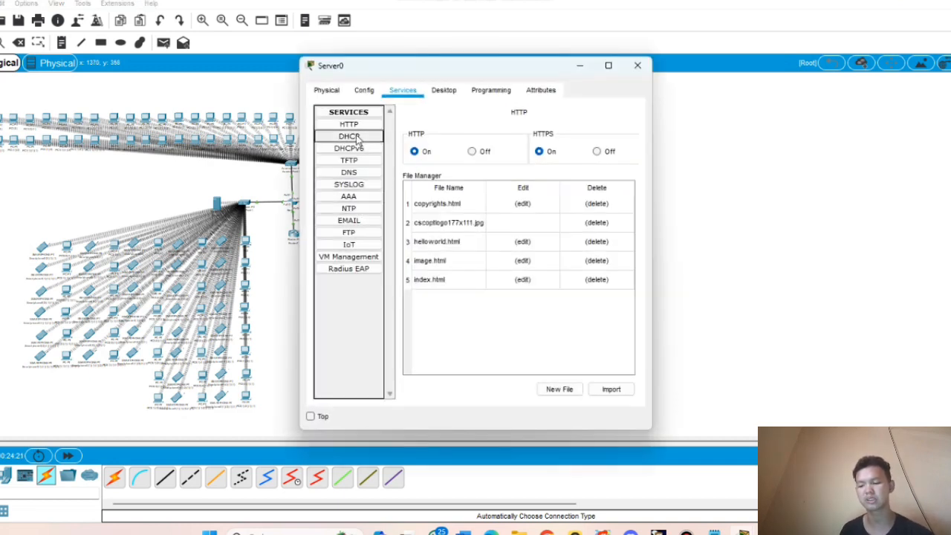
pyautogui.click(524, 278)
pyautogui.click(521, 171)
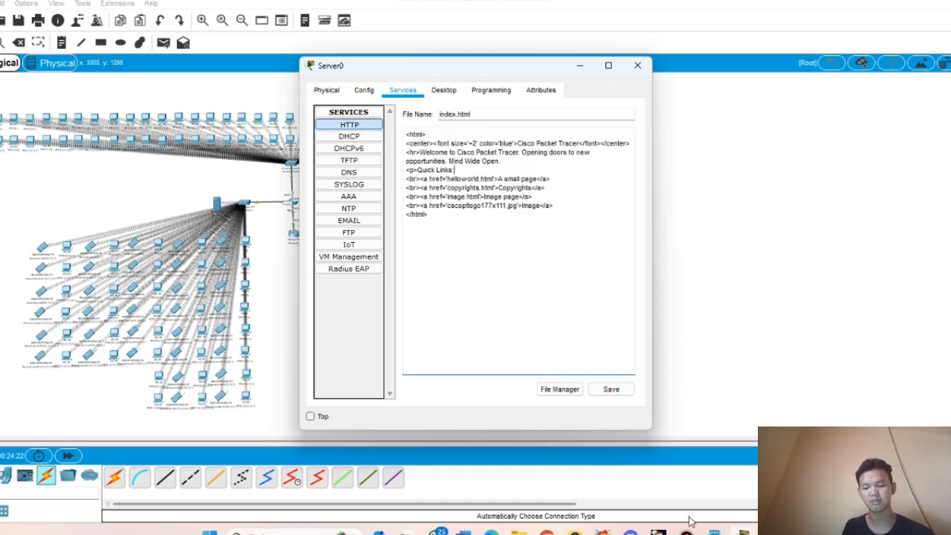
pyautogui.click(714, 531)
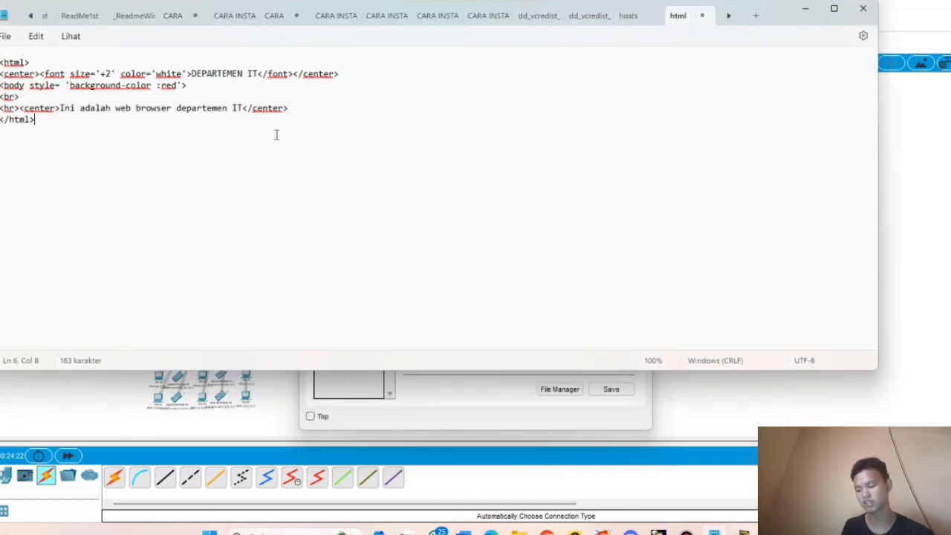
pyautogui.hotkey('ctrl', 'a')
pyautogui.hotkey('ctrl', 'c')
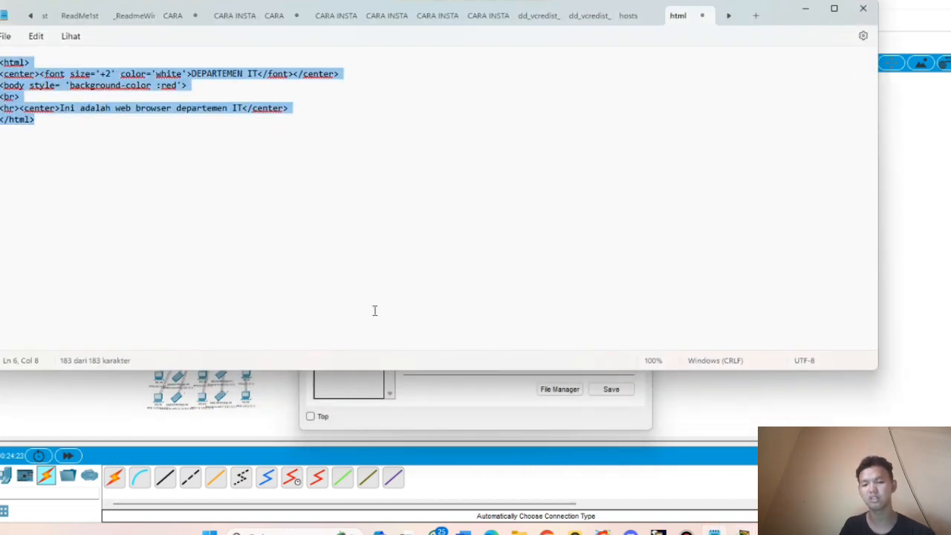
pyautogui.click(804, 8)
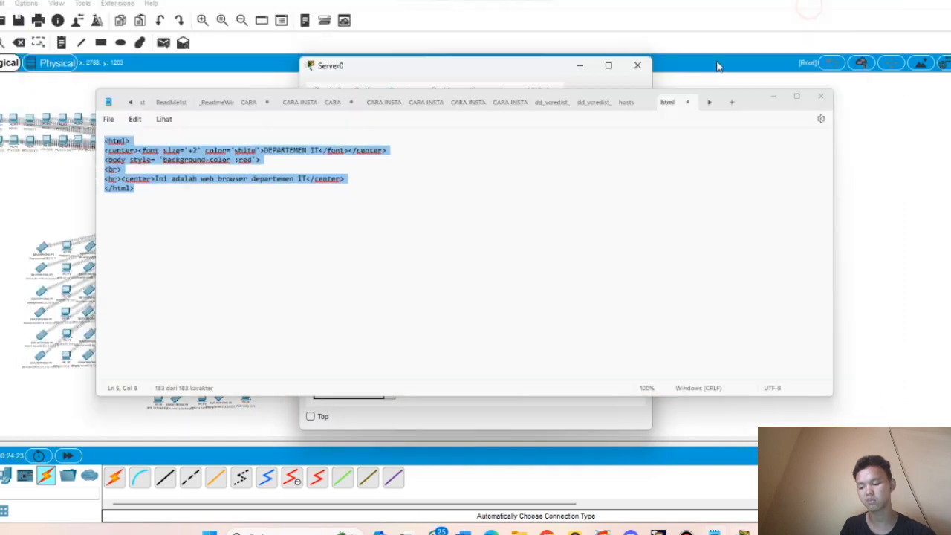
pyautogui.hotkey('ctrl', 'a')
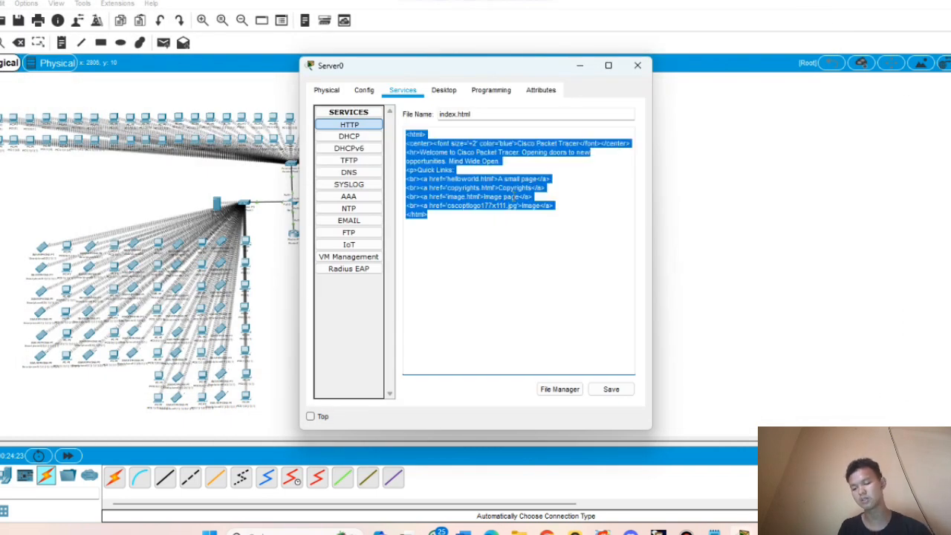
pyautogui.hotkey('ctrl', 'v')
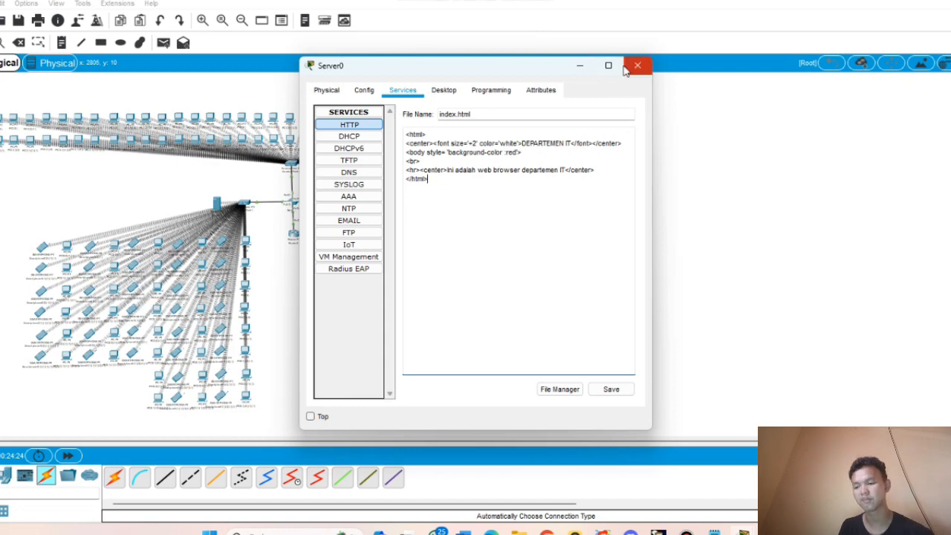
pyautogui.click(579, 65)
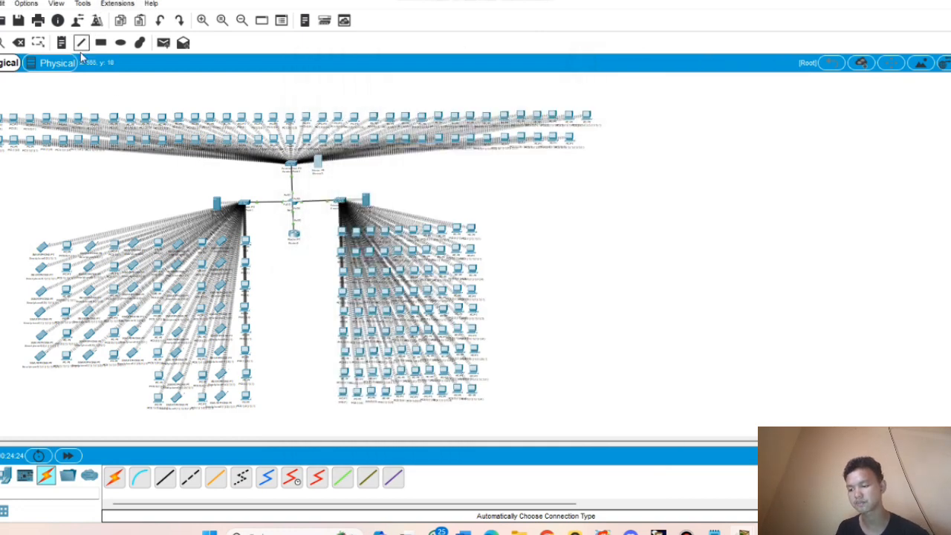
# - Draw a filled red rectangle over the top PC rows and a yellow one over the left group
pyautogui.click(101, 43)
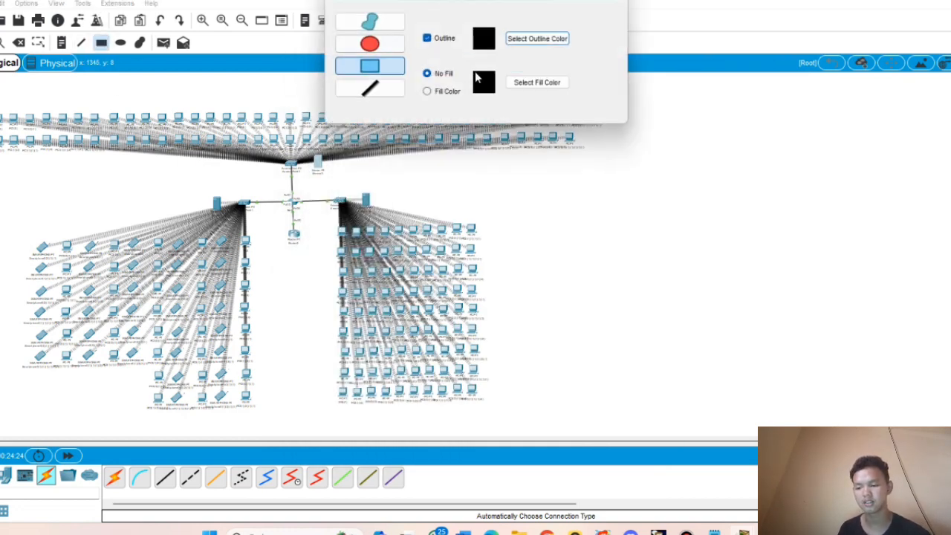
pyautogui.click(426, 91)
pyautogui.click(537, 82)
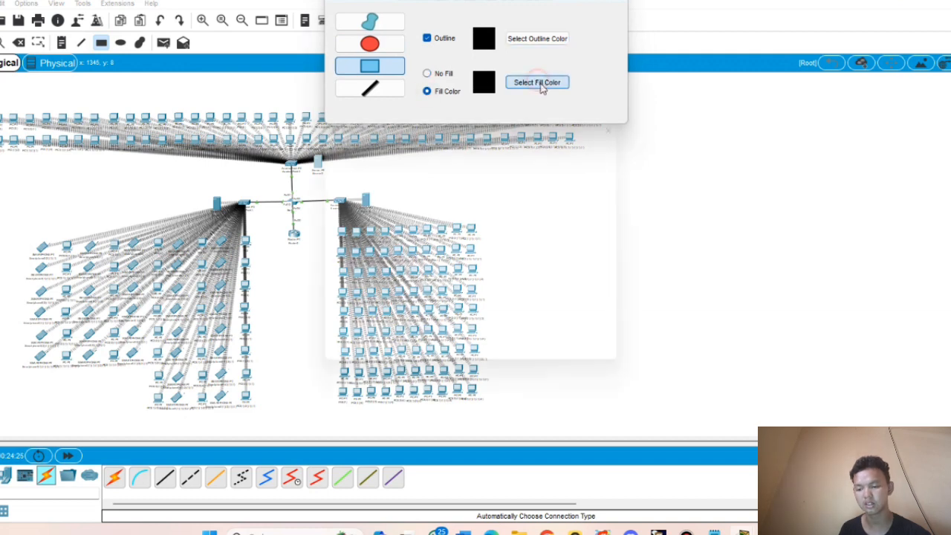
pyautogui.click(343, 200)
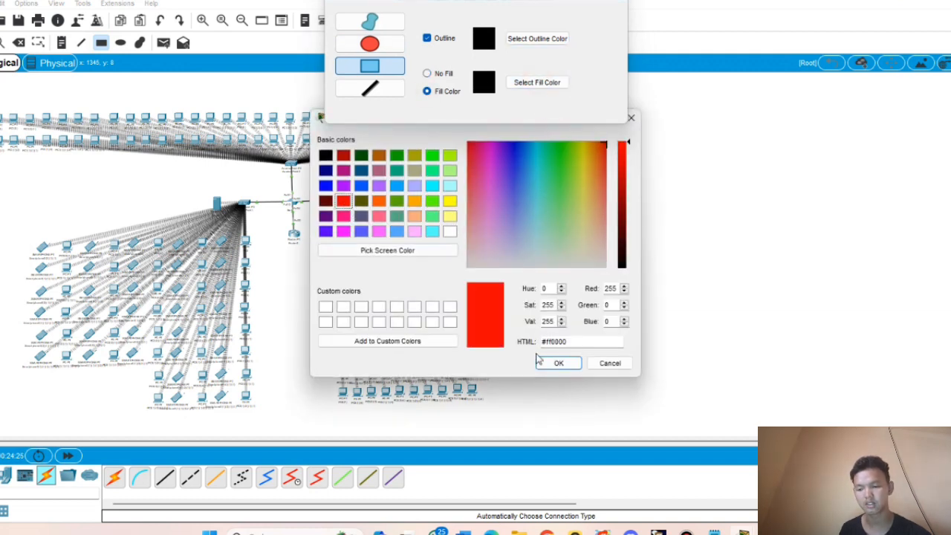
pyautogui.click(558, 363)
pyautogui.moveTo(1, 98); pyautogui.dragTo(613, 174)
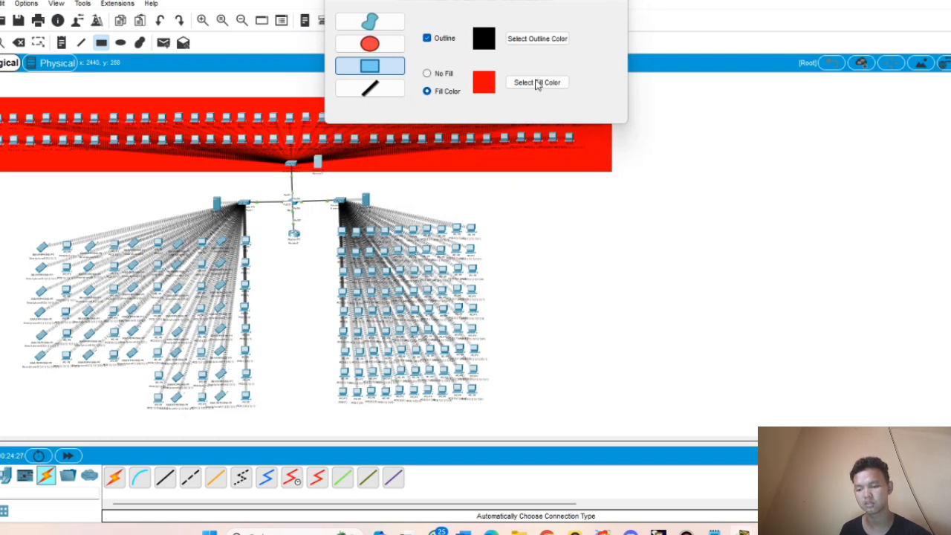
pyautogui.click(547, 82)
pyautogui.click(449, 201)
pyautogui.click(550, 360)
pyautogui.moveTo(13, 195)
pyautogui.mouseDown()
pyautogui.moveTo(85, 237)
pyautogui.moveTo(265, 417)
pyautogui.mouseUp()
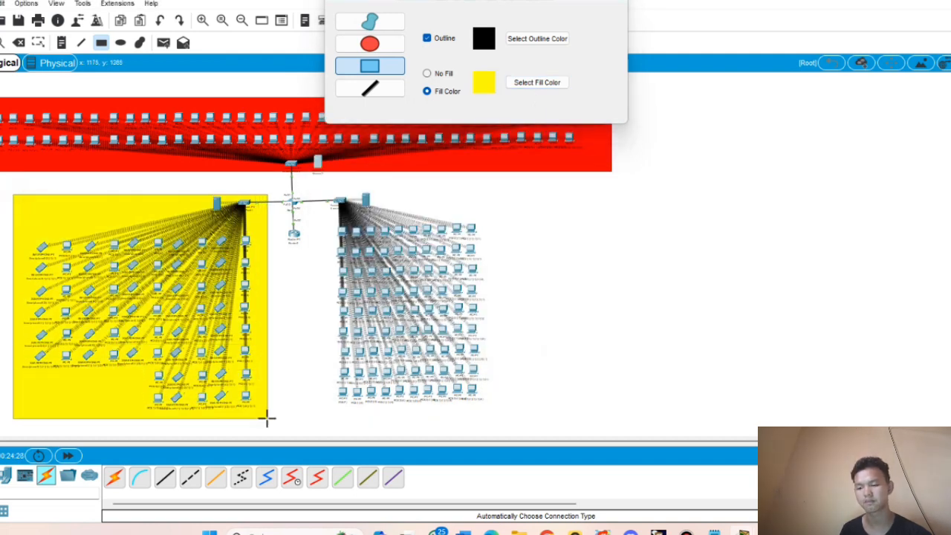
# - Draw a green filled zone over the right PC group and delete the stray tiny rectangle
pyautogui.click(530, 83)
pyautogui.click(432, 155)
pyautogui.click(558, 362)
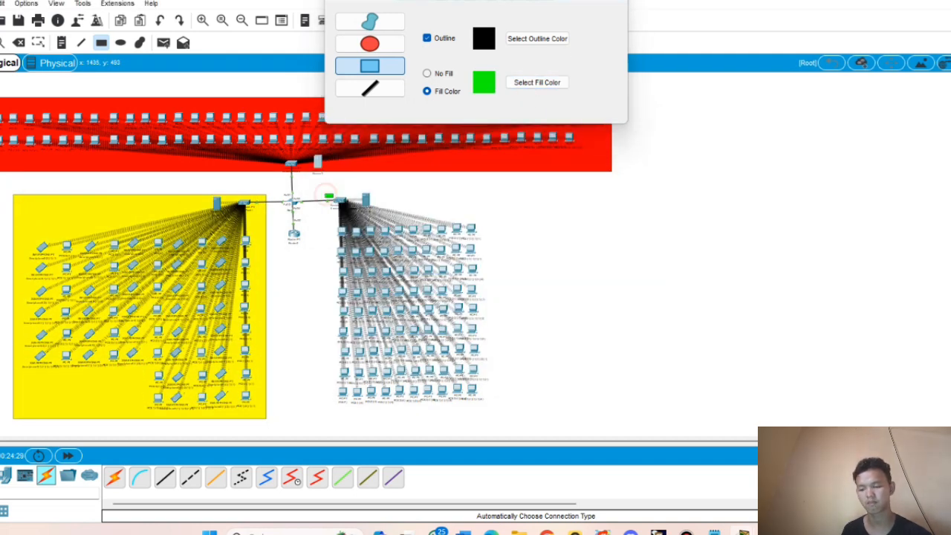
pyautogui.moveTo(325, 194); pyautogui.dragTo(604, 412)
pyautogui.moveTo(722, 300); pyautogui.dragTo(727, 316)
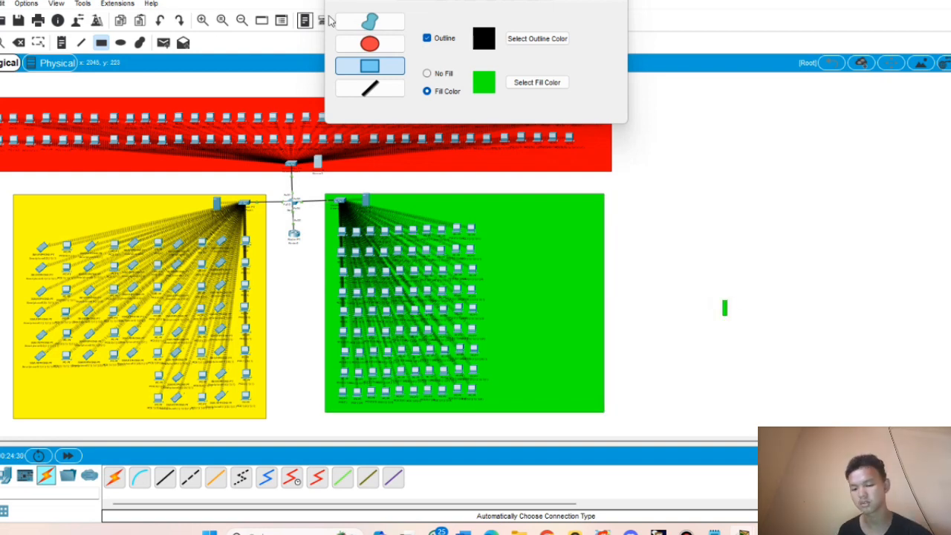
pyautogui.click(21, 42)
pyautogui.click(530, 274)
pyautogui.click(724, 308)
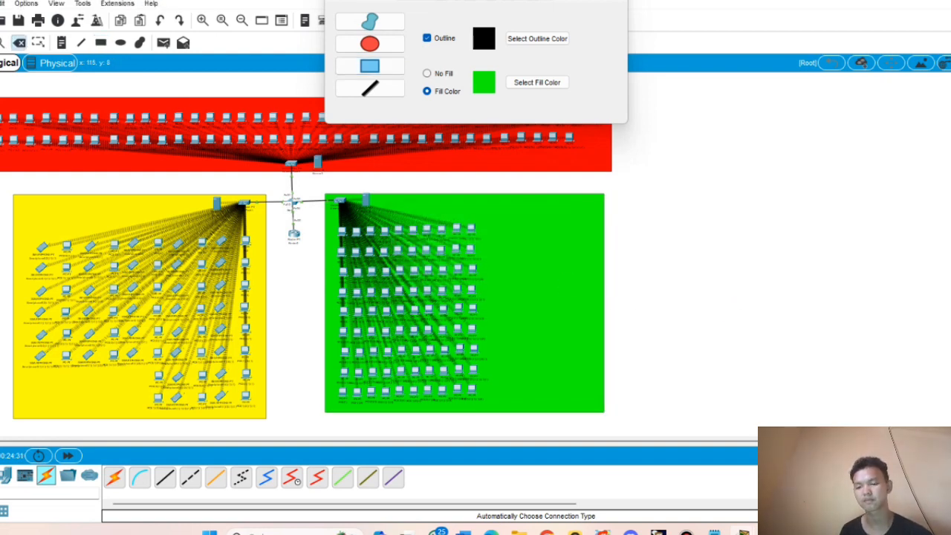
pyautogui.click(19, 42)
pyautogui.click(617, 2)
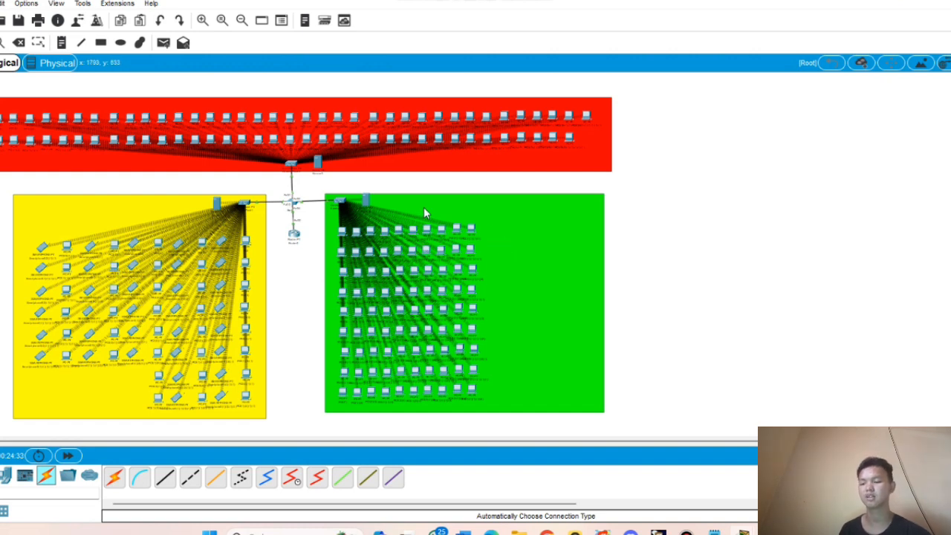
pyautogui.click(317, 164)
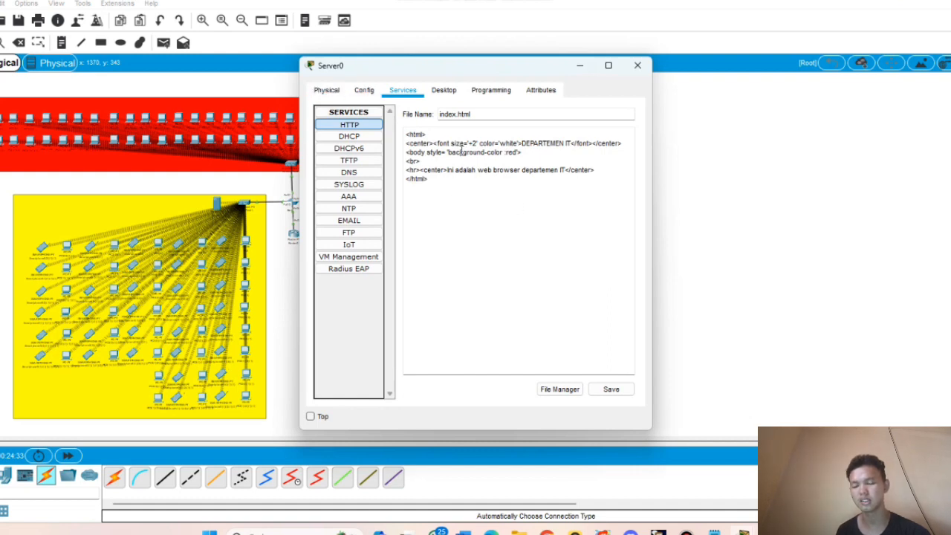
# - Browse to 192.168.10.2 from the yellow-zone smartphone and view the default welcome page
pyautogui.click(637, 65)
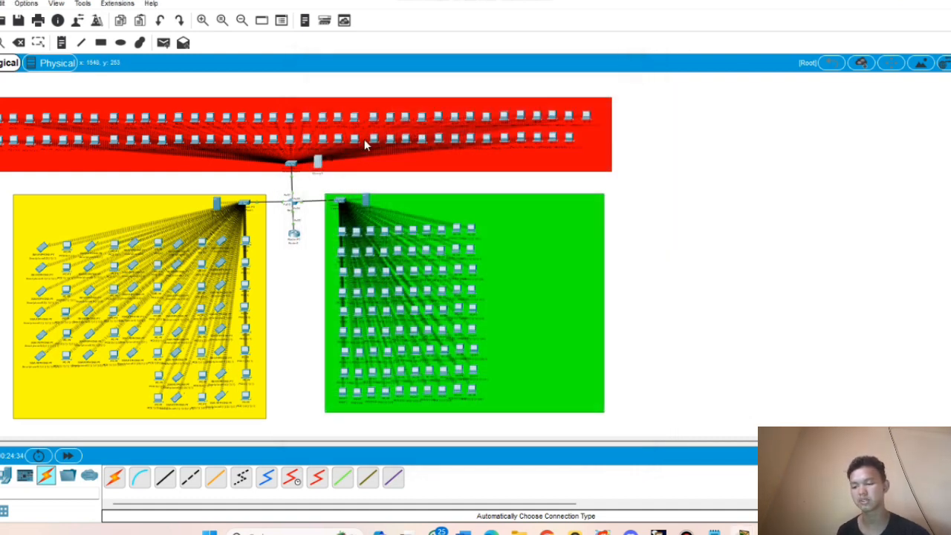
pyautogui.click(41, 248)
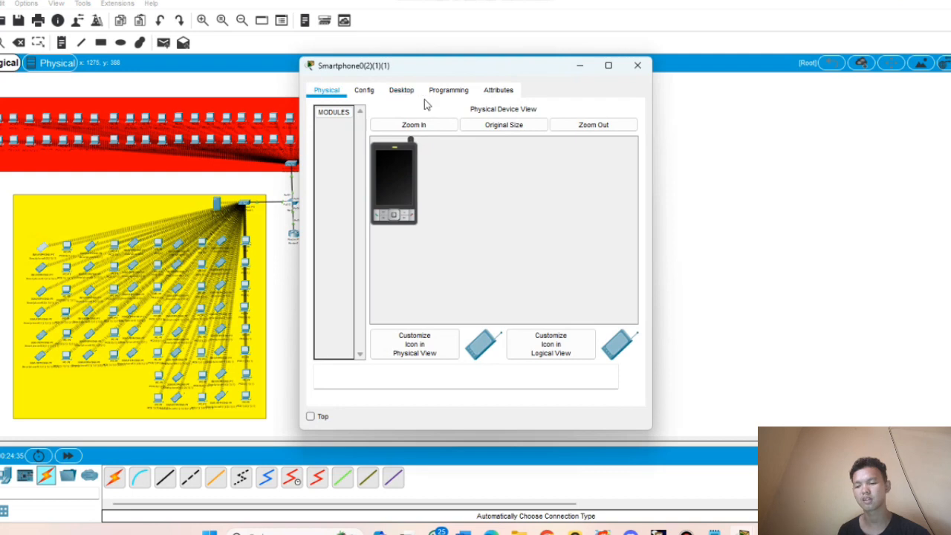
pyautogui.click(402, 90)
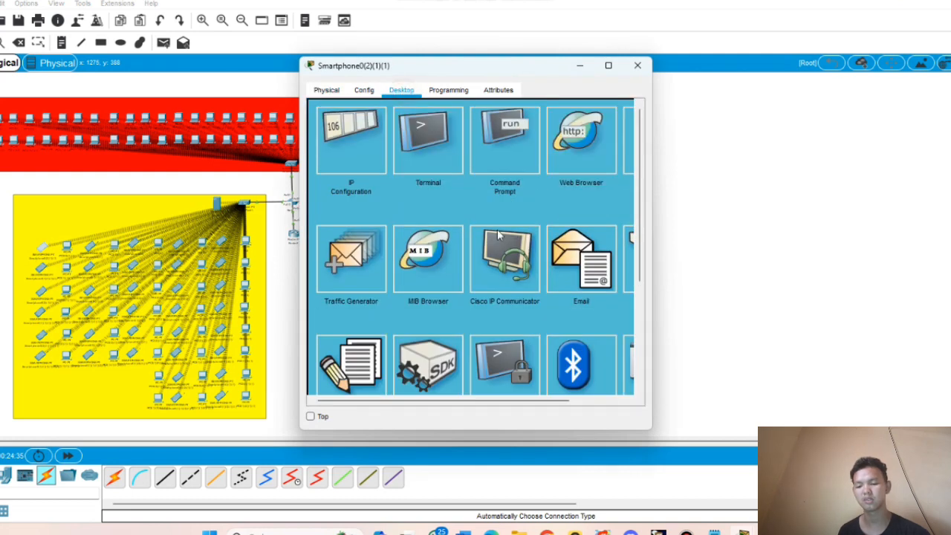
pyautogui.click(551, 159)
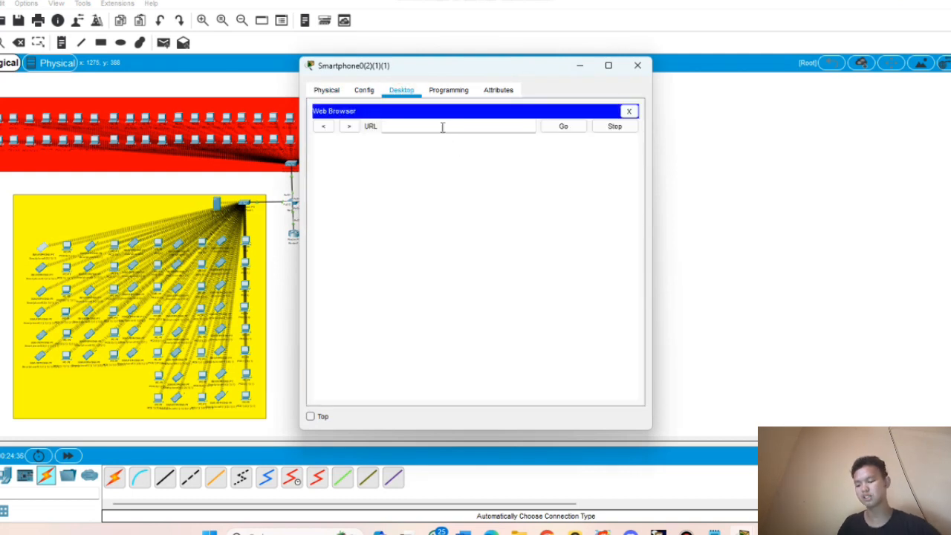
pyautogui.click(441, 125)
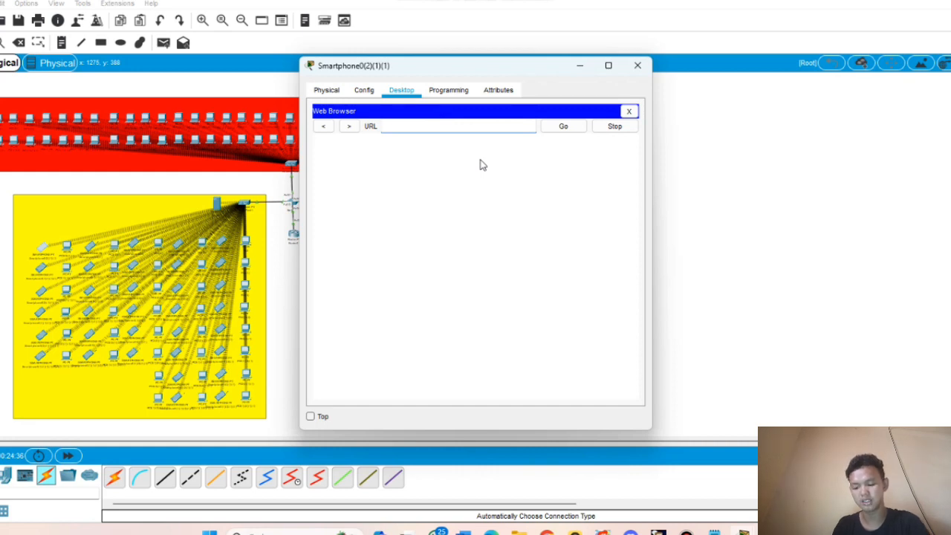
pyautogui.write('192.168.10.2')
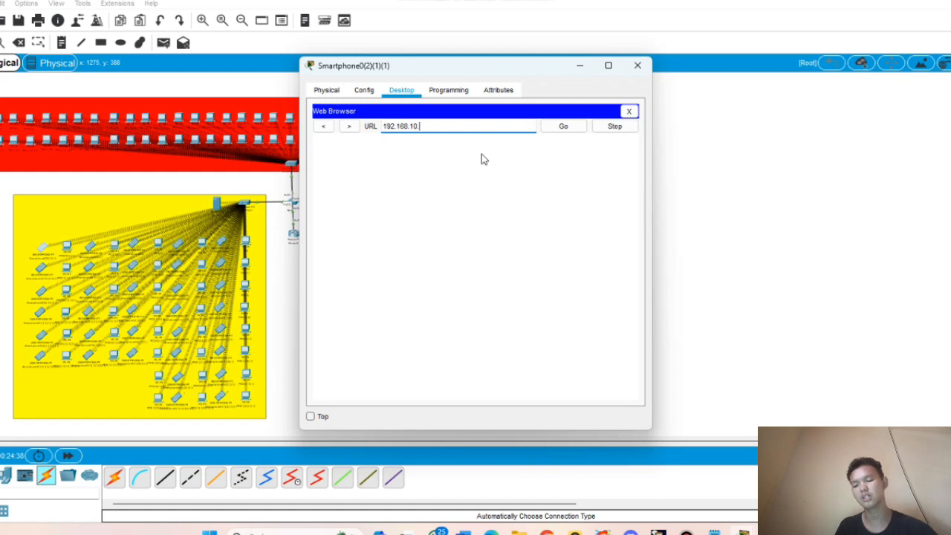
pyautogui.click(563, 126)
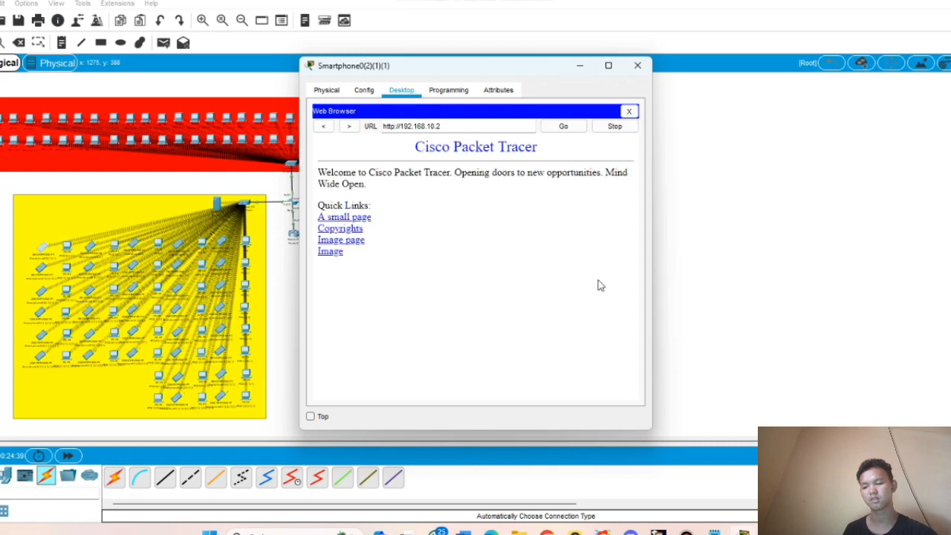
pyautogui.click(637, 66)
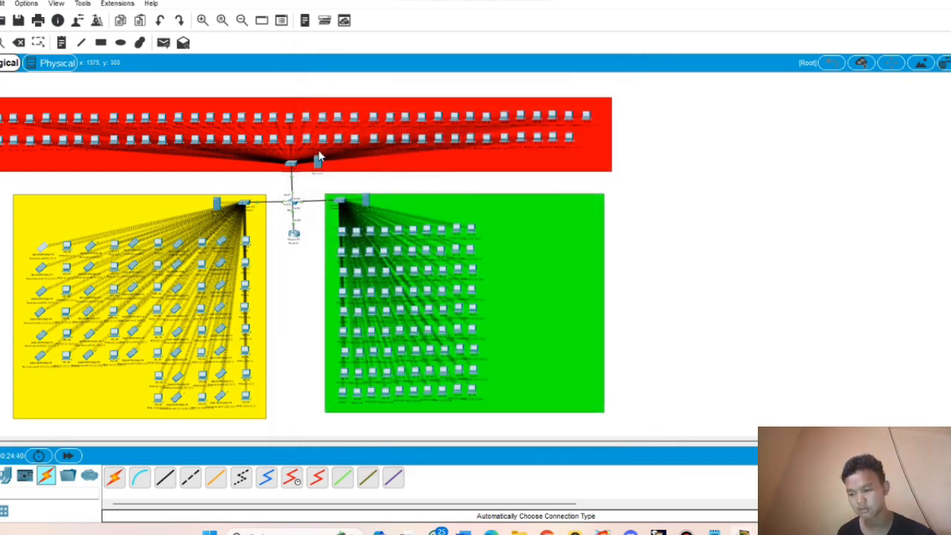
# - Replace Server0's index.html with the pasted DEPARTEMEN IT page markup and save it
pyautogui.click(317, 160)
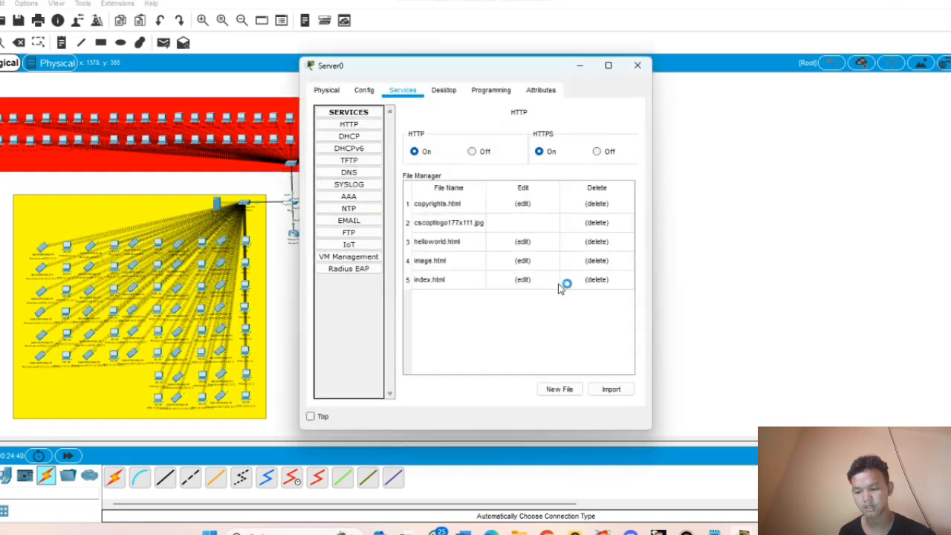
pyautogui.click(523, 280)
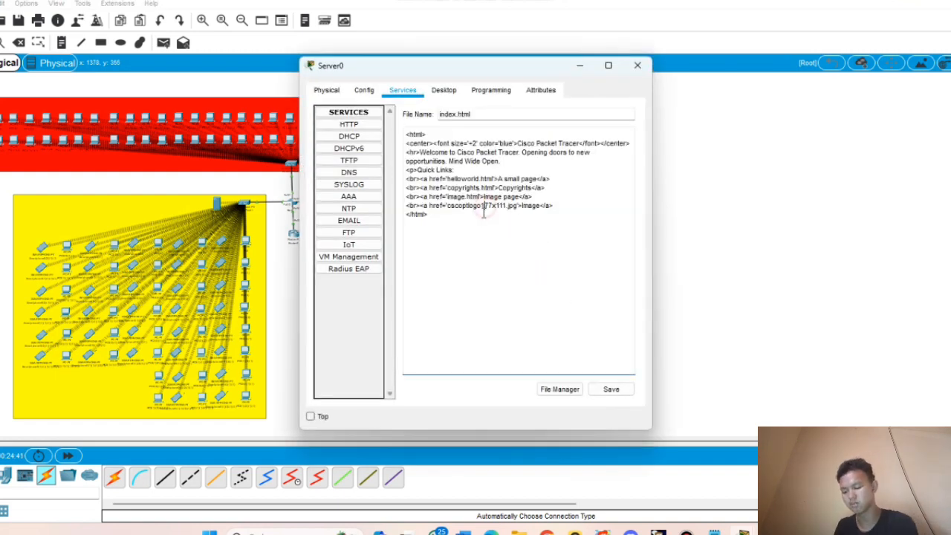
pyautogui.hotkey('ctrl', 'a')
pyautogui.press('BackSpace')
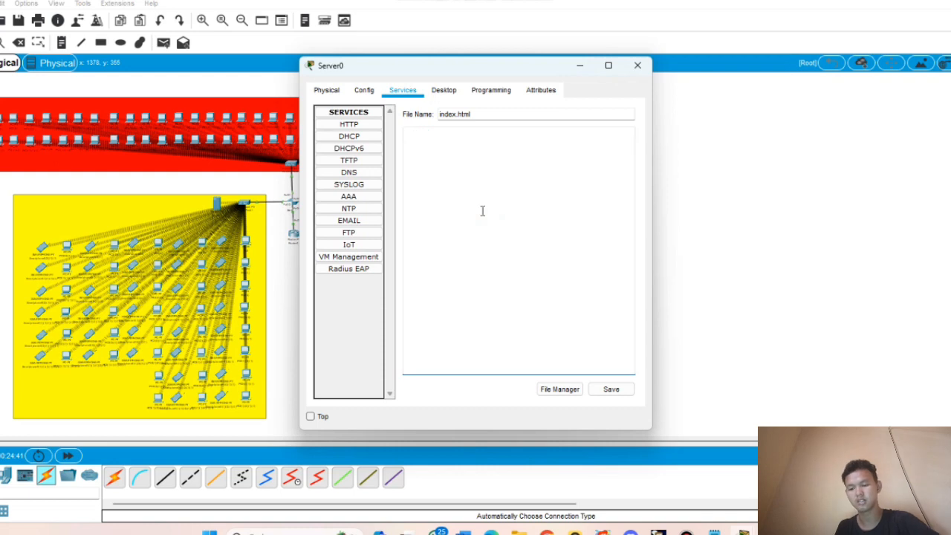
pyautogui.write("<html> <center><font size='+2' color='white'>DEPARTEMEN IT</font></center> <body style='background-color :red'> <br> <hr><center>Ini adalah web browser departemen IT</center> </html>")
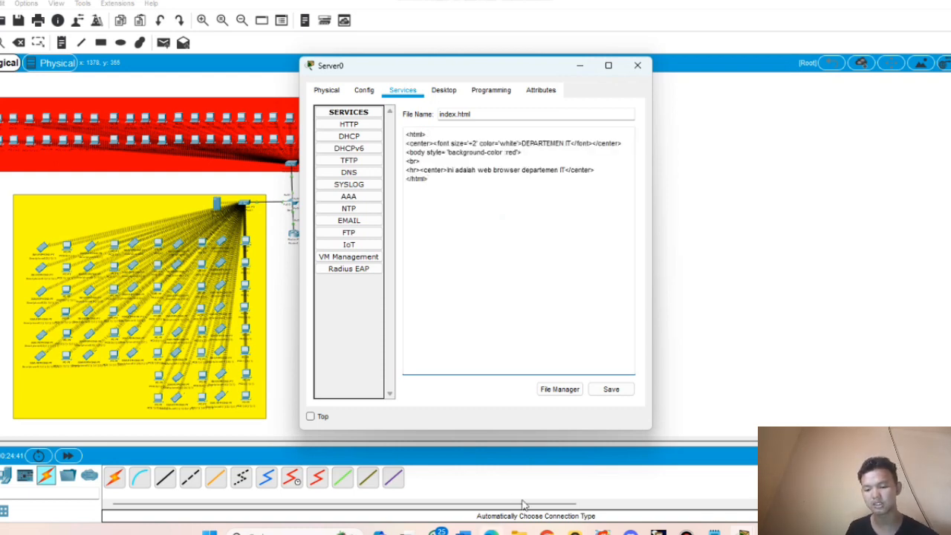
pyautogui.click(616, 389)
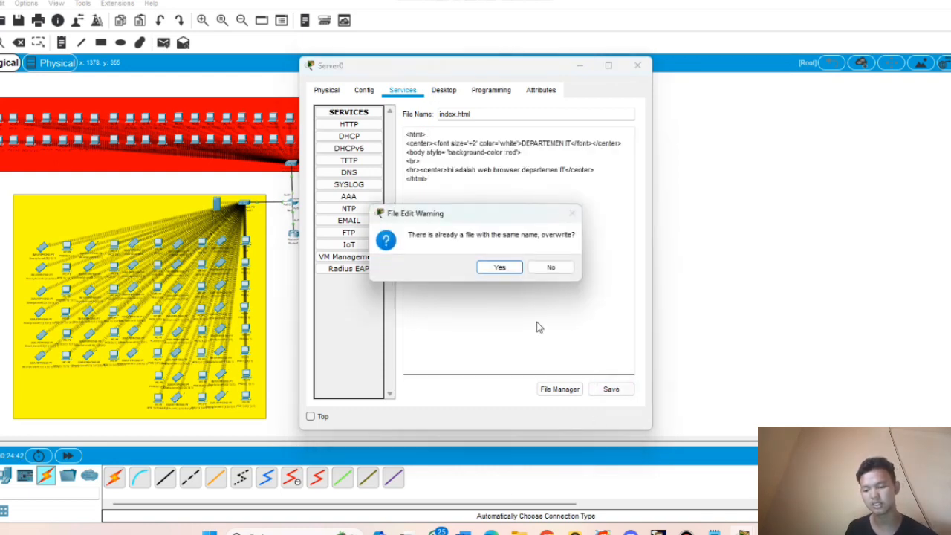
pyautogui.click(510, 269)
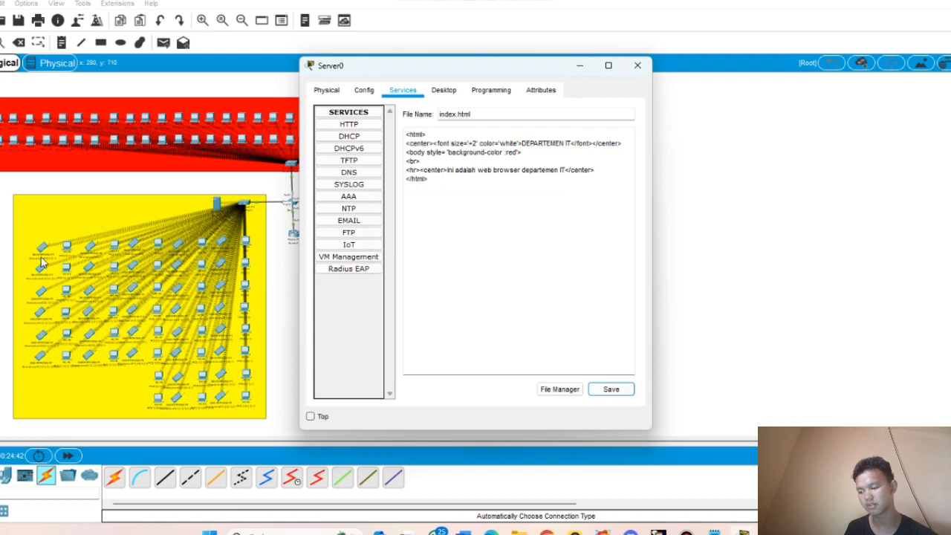
pyautogui.click(41, 313)
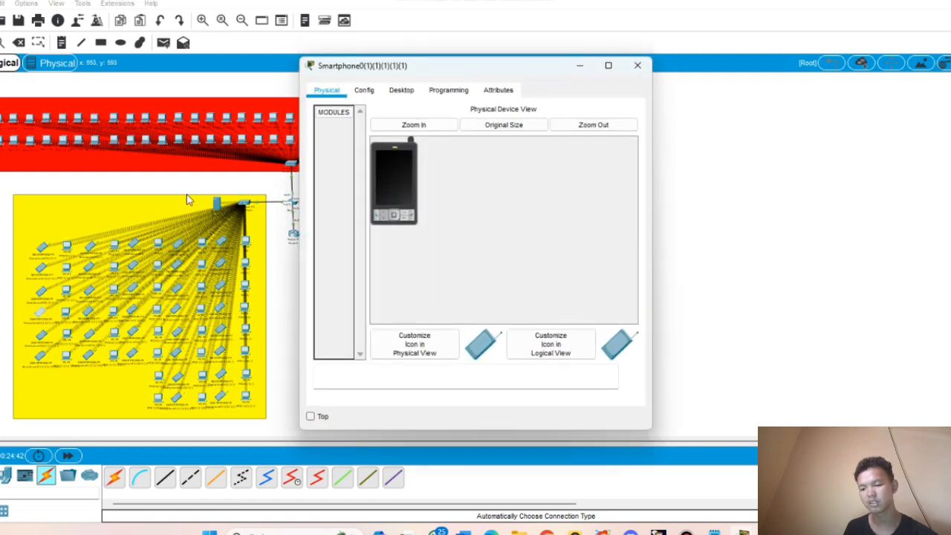
pyautogui.click(405, 90)
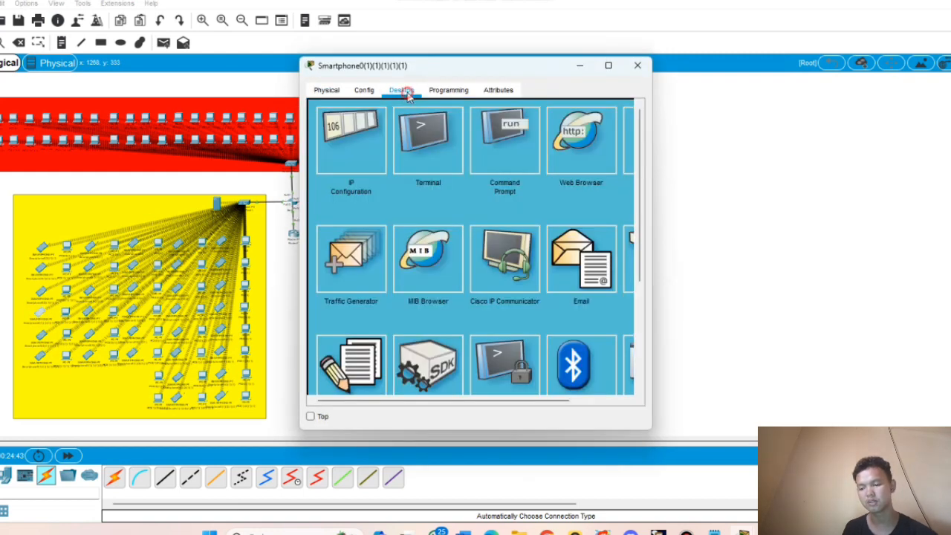
pyautogui.click(504, 176)
pyautogui.click(630, 112)
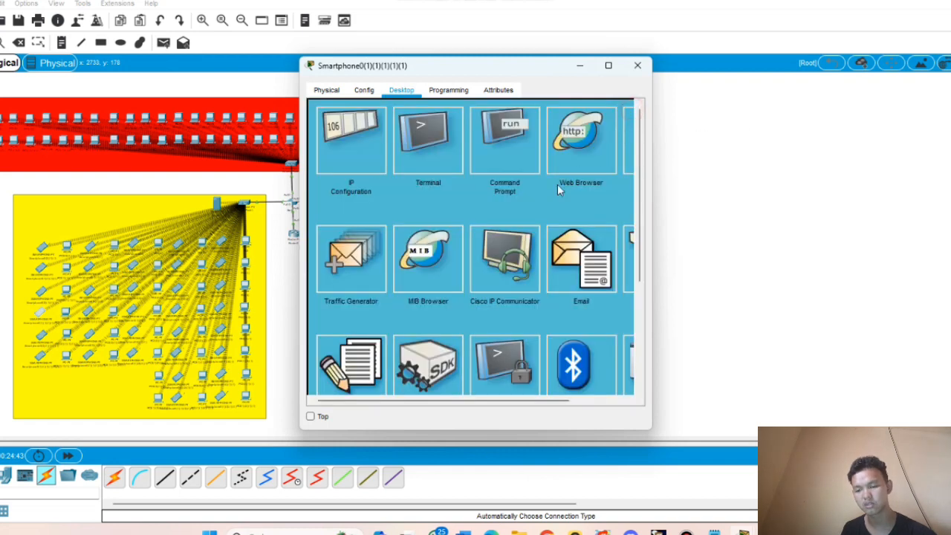
pyautogui.click(600, 134)
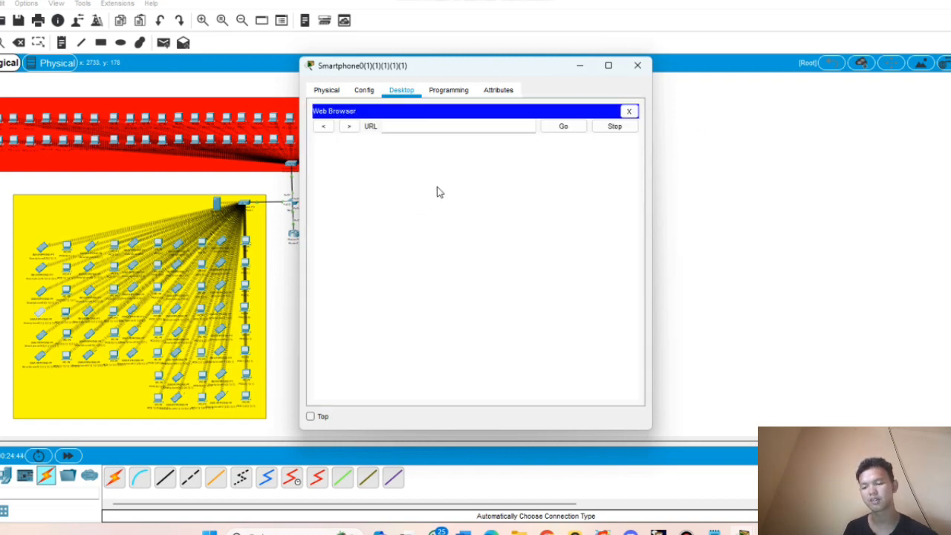
pyautogui.click(465, 127)
pyautogui.write('1')
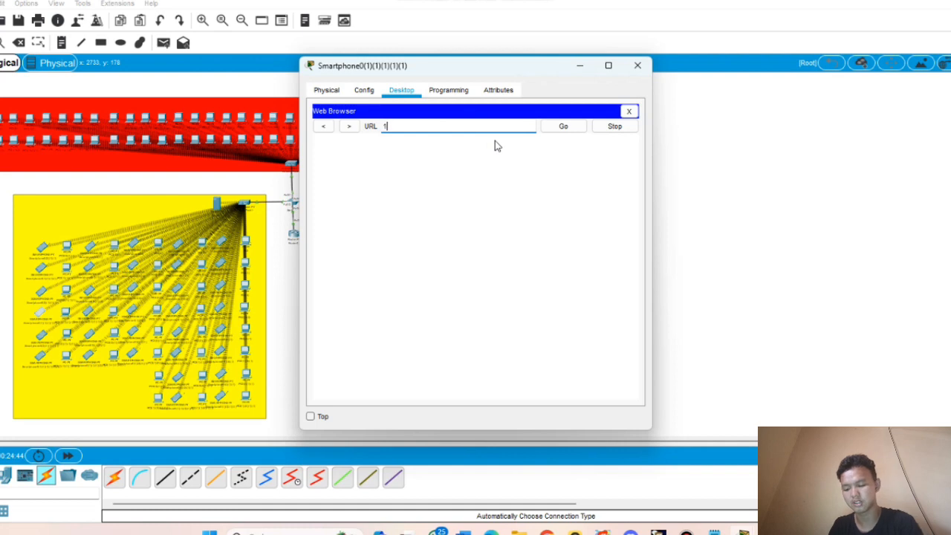
pyautogui.write('92.168.')
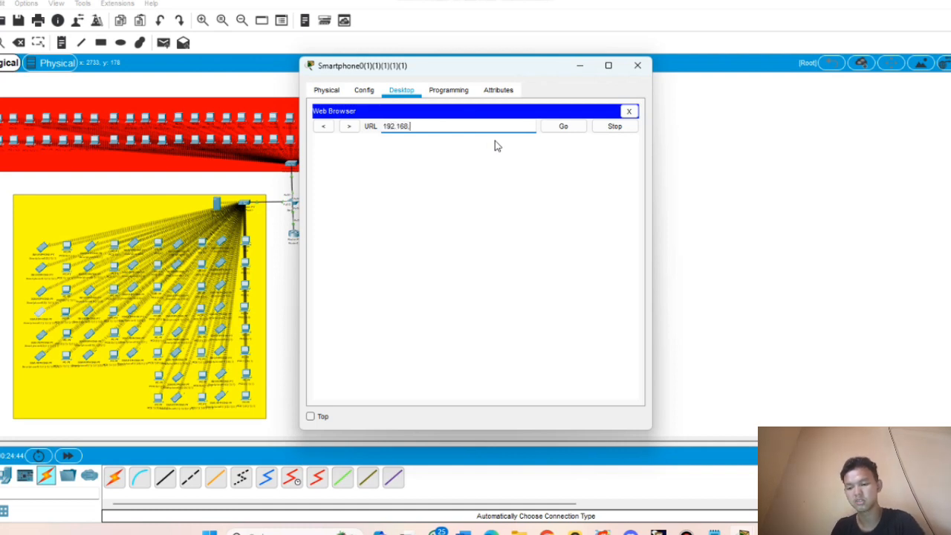
pyautogui.write('10.2')
pyautogui.press('Return')
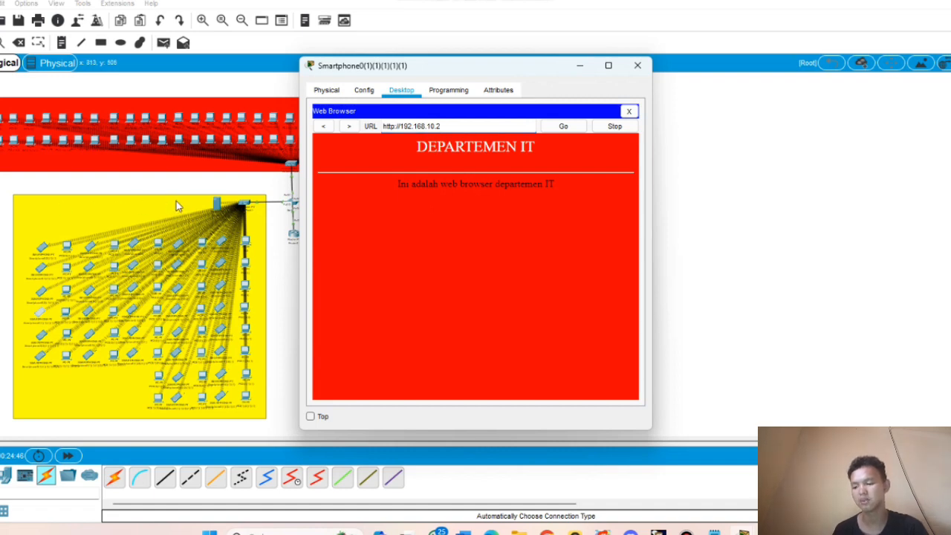
# - Replace Server1's index.html source with the copied DEPARTEMEN IT page HTML
pyautogui.click(579, 65)
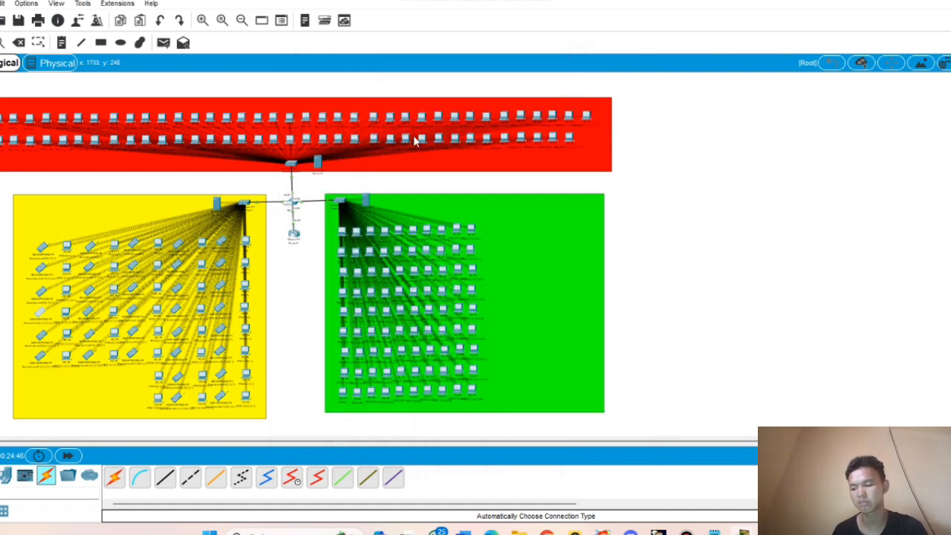
pyautogui.click(217, 205)
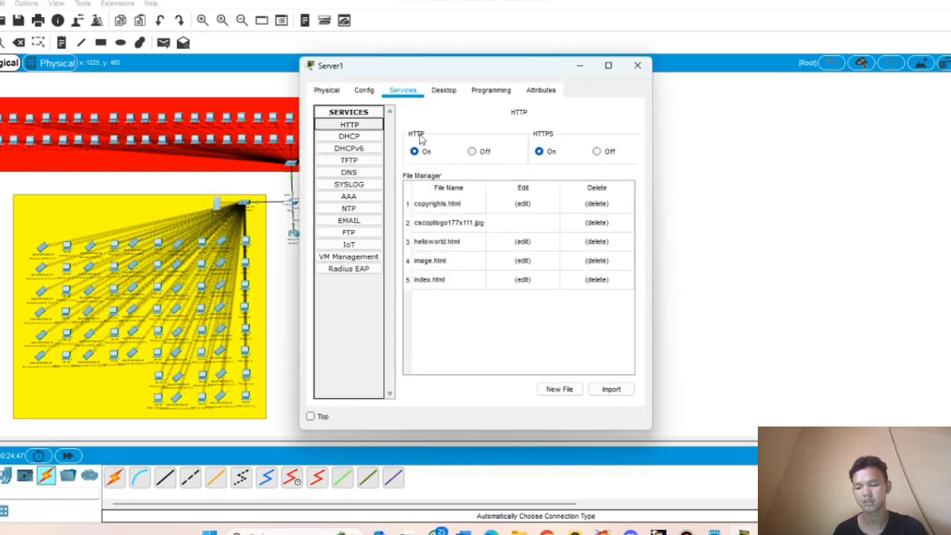
pyautogui.click(523, 280)
pyautogui.click(476, 203)
pyautogui.hotkey('ctrl', 'a')
pyautogui.write("<html> <center><font size='+2' color='white'>DEPARTEMEN IT</font></center> <body style= 'background-color :red'> <br> <hr><center>Ini adalah web browser departemen IT</center> </html>")
# - Change the heading to DIREKSI, the body word to Direksi, background to yellow, and save
pyautogui.doubleClick(568, 144)
pyautogui.press('BackSpace')
pyautogui.press('capslock')
pyautogui.write('DIREKSI')
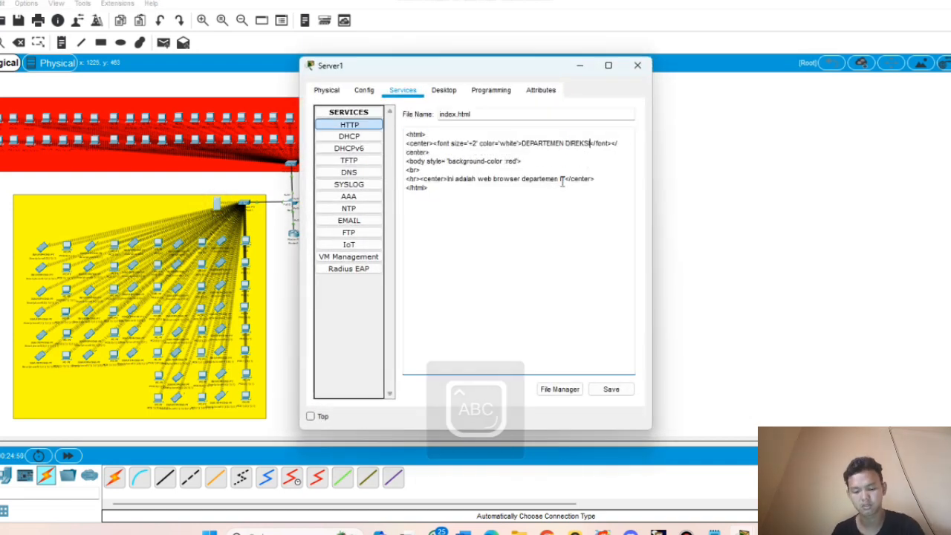
pyautogui.doubleClick(562, 179)
pyautogui.write('D')
pyautogui.press('capslock')
pyautogui.write('ireksi')
pyautogui.doubleClick(512, 161)
pyautogui.write('ye')
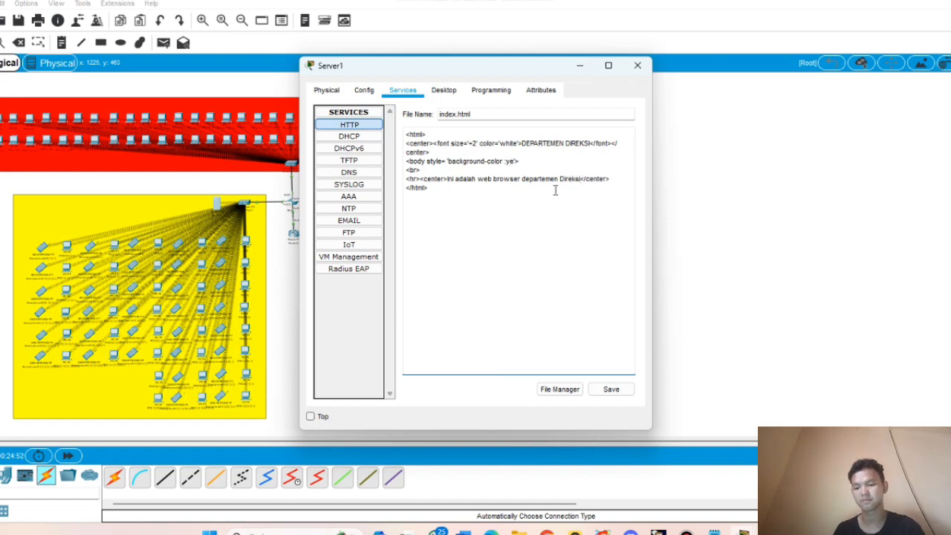
pyautogui.write('llow')
pyautogui.click(616, 392)
pyautogui.click(498, 282)
# - Paste the page HTML into Server2's index.html and change its heading to MARKETING
pyautogui.click(637, 65)
pyautogui.click(365, 203)
pyautogui.click(349, 125)
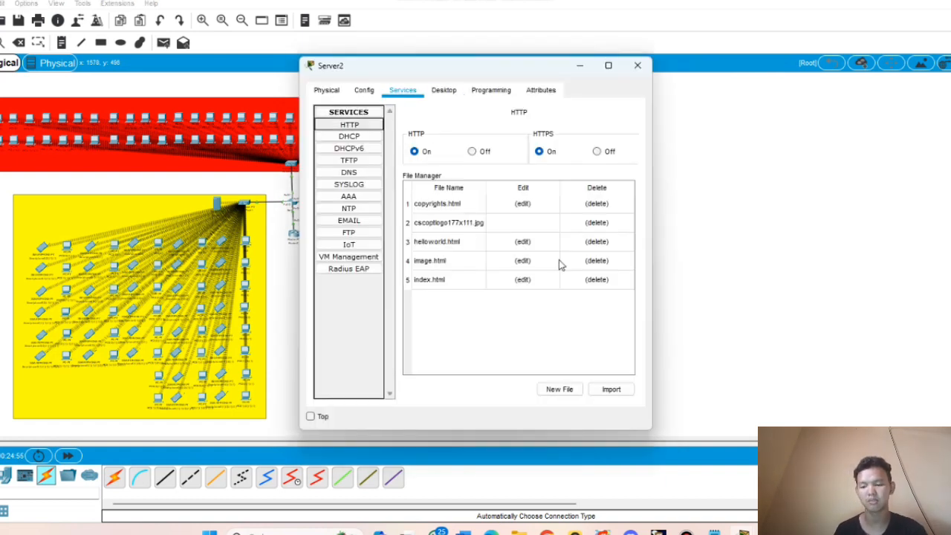
pyautogui.click(523, 279)
pyautogui.click(477, 198)
pyautogui.hotkey('ctrl', 'a')
pyautogui.write("<html> <center><font size='+2' color='white'>DEPARTEMEN IT</font></center> <body style= 'background-color :red'> <br> <hr><center>ini adalah web browser departemen IT</center> </html>")
pyautogui.doubleClick(570, 144)
pyautogui.press('BackSpace')
pyautogui.press('capslock')
pyautogui.write('MARKETING')
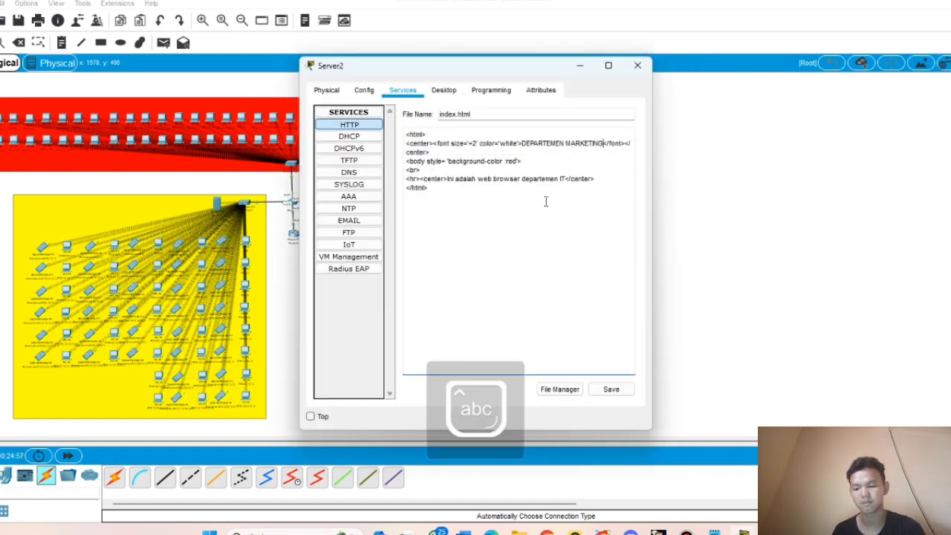
pyautogui.write('en')
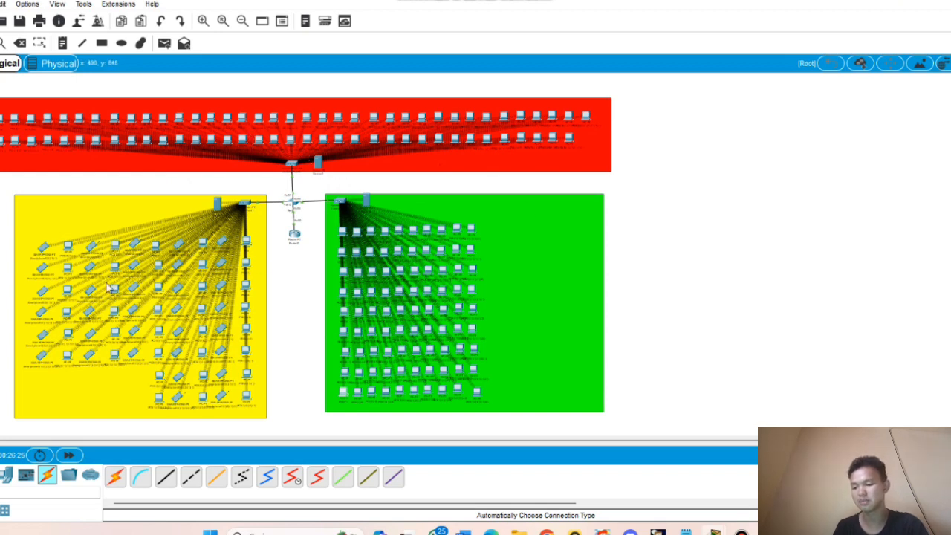
# - Load 192.168.10.2 in a PC's web browser to view the red IT page
pyautogui.click(373, 352)
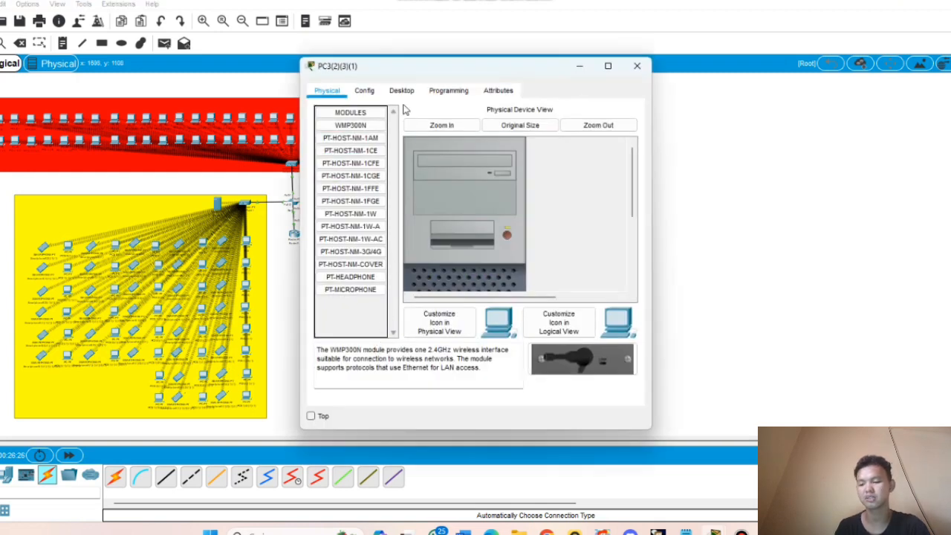
pyautogui.click(401, 90)
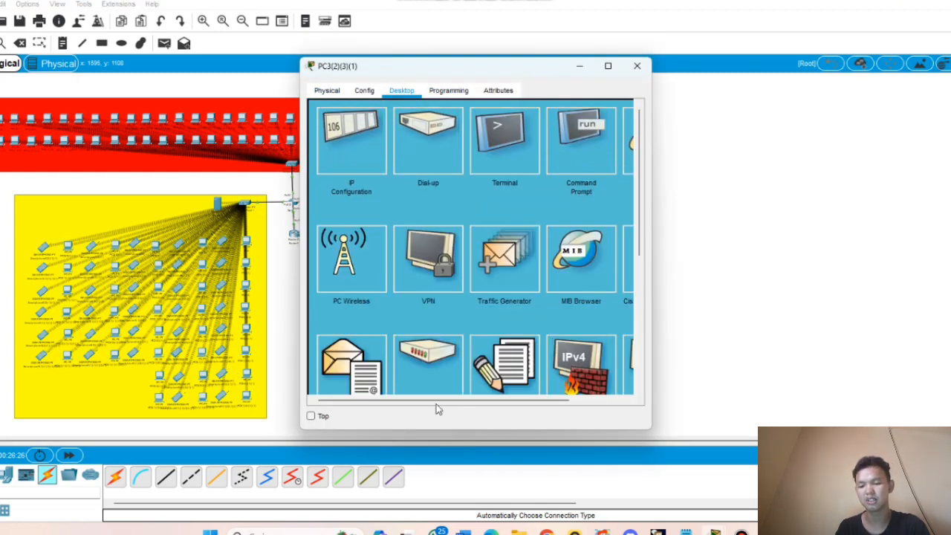
pyautogui.click(432, 400)
pyautogui.moveTo(433, 402); pyautogui.dragTo(566, 399)
pyautogui.click(573, 142)
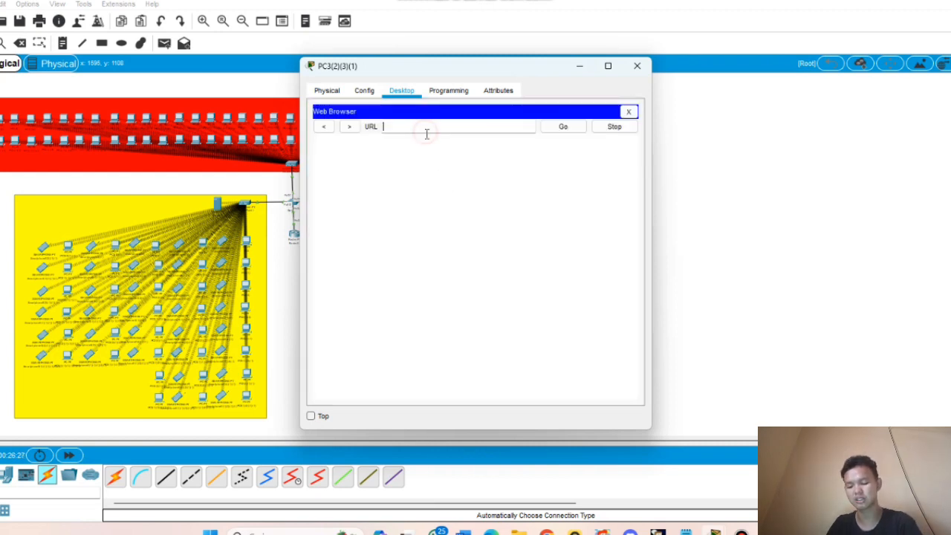
pyautogui.click(426, 129)
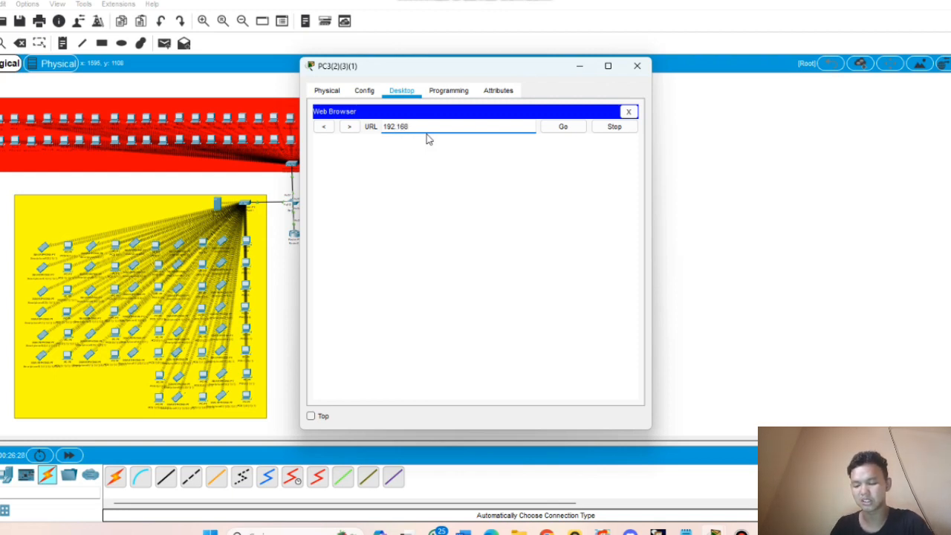
pyautogui.write('192.168.10')
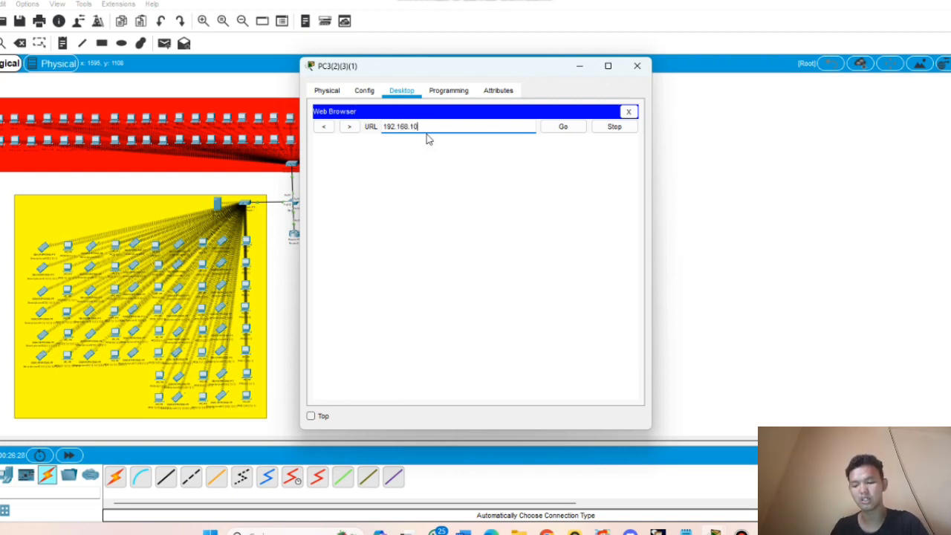
pyautogui.write('.2')
pyautogui.press('Return')
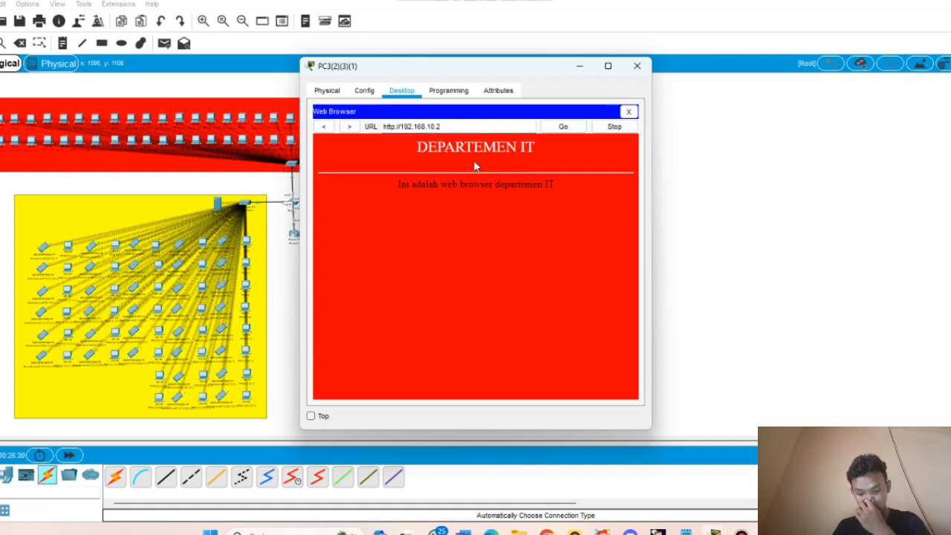
# - Change the address to 192.168.20.2 and load the yellow Direksi page
pyautogui.press('Left')
pyautogui.press('Left')
pyautogui.press('Left')
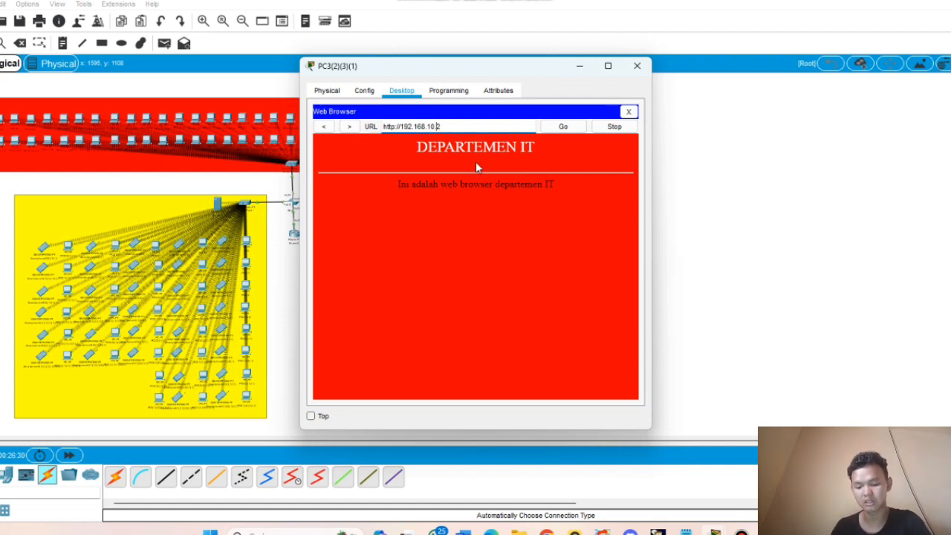
pyautogui.press('BackSpace')
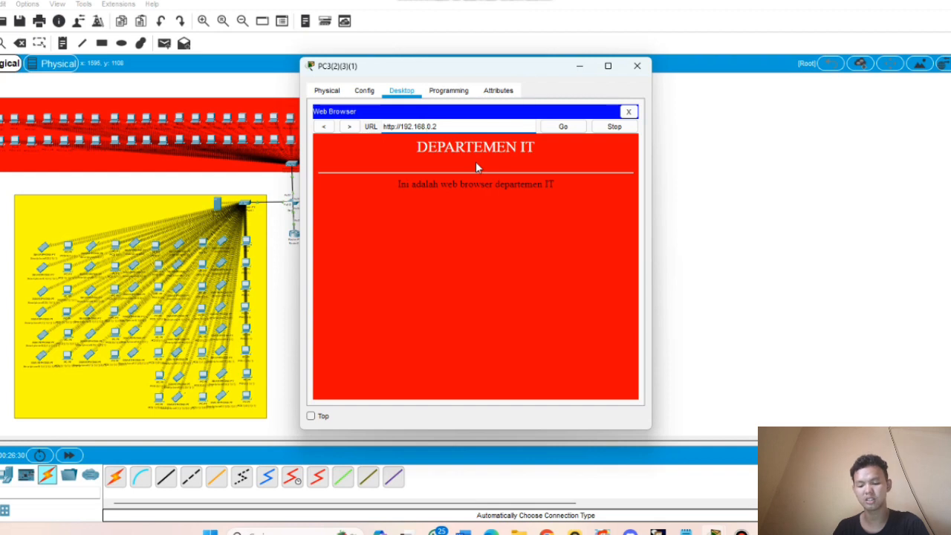
pyautogui.write('2')
pyautogui.press('End')
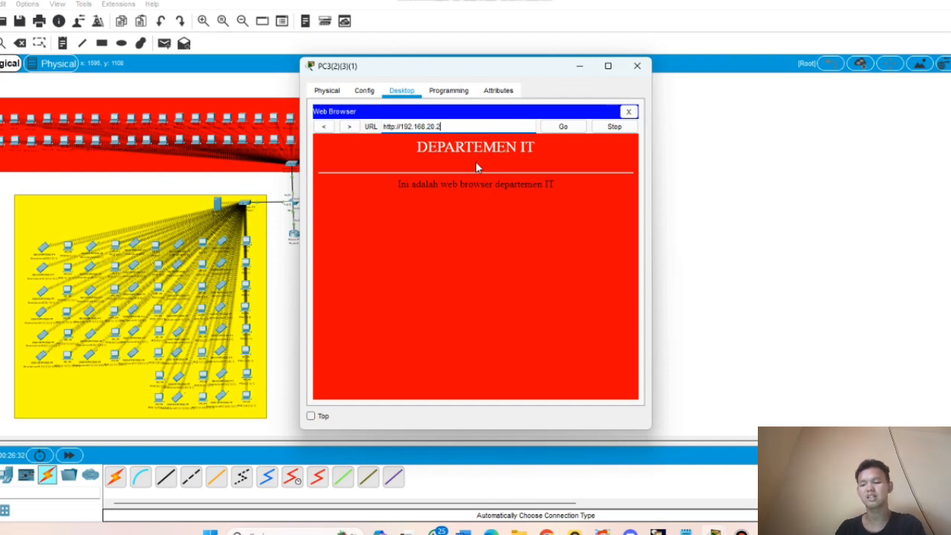
pyautogui.press('Return')
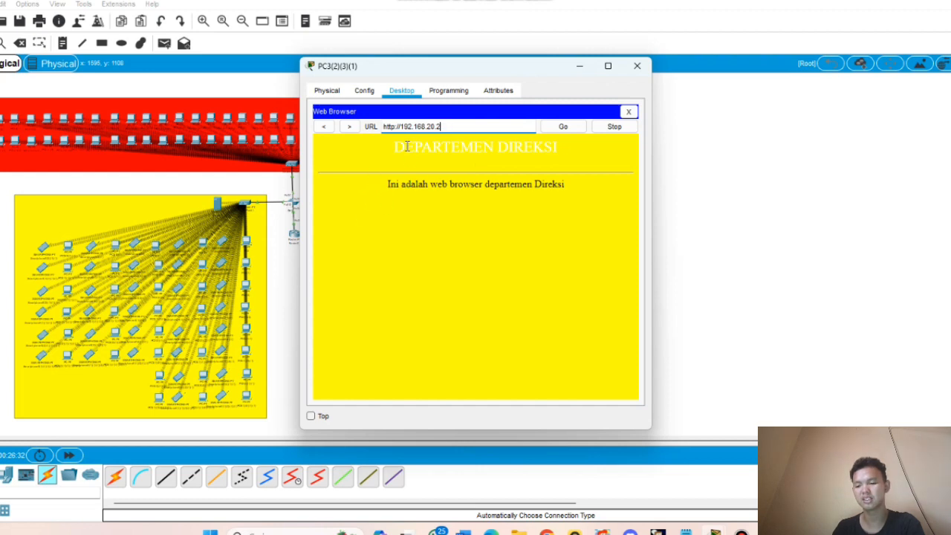
pyautogui.moveTo(405, 146); pyautogui.dragTo(558, 181)
pyautogui.click(471, 164)
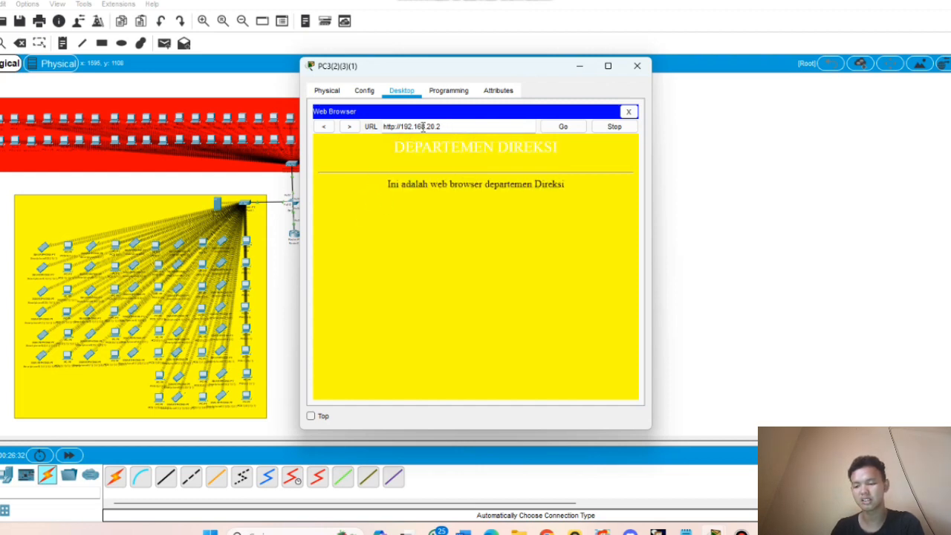
# - Load the green Marketing page at 192.168.30.2, then close the PC window
pyautogui.click(430, 126)
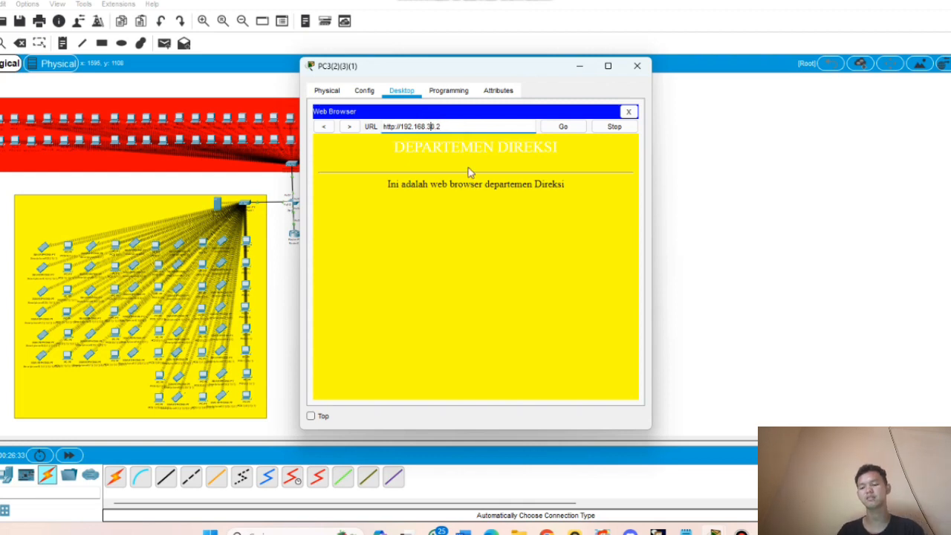
pyautogui.press('Return')
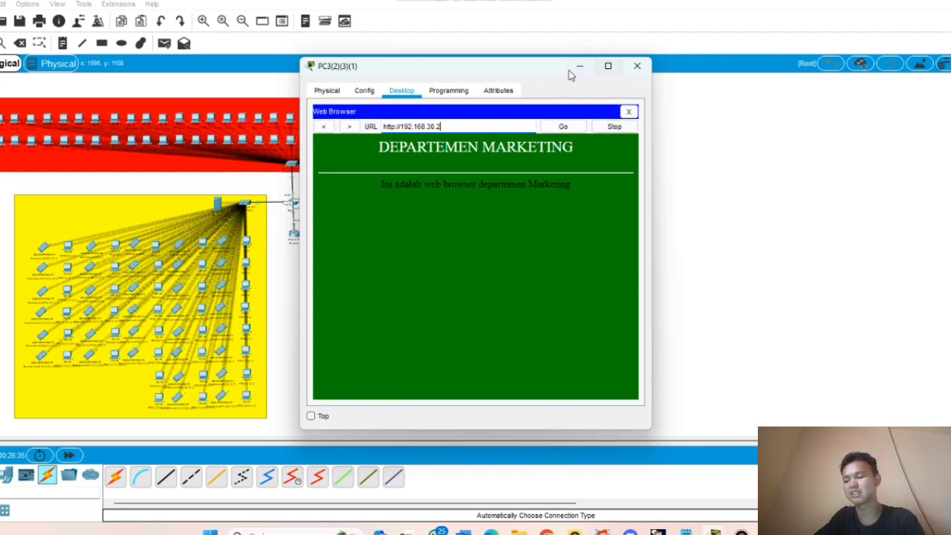
pyautogui.click(633, 68)
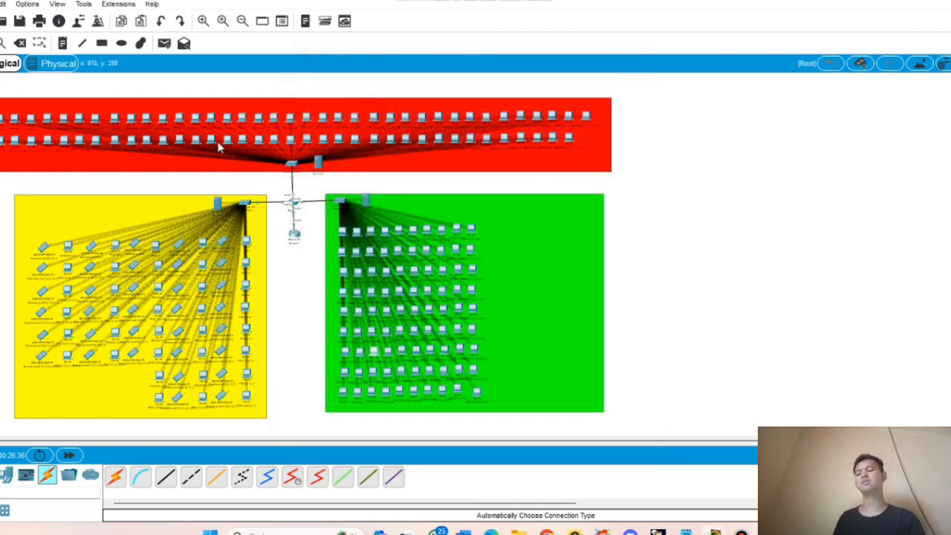